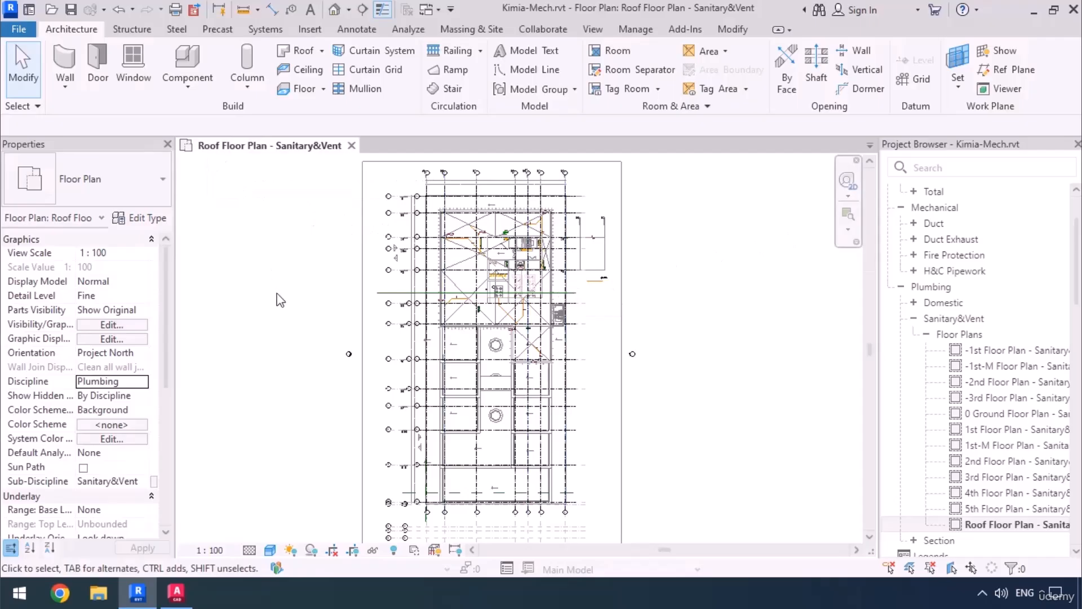
Examine the RW-01 rainwater riser and its floor drain piping at the roof plan's upper-right corner.
{"action": "scroll", "coordinate": [530, 220], "scroll_direction": "up", "scroll_amount": 5}
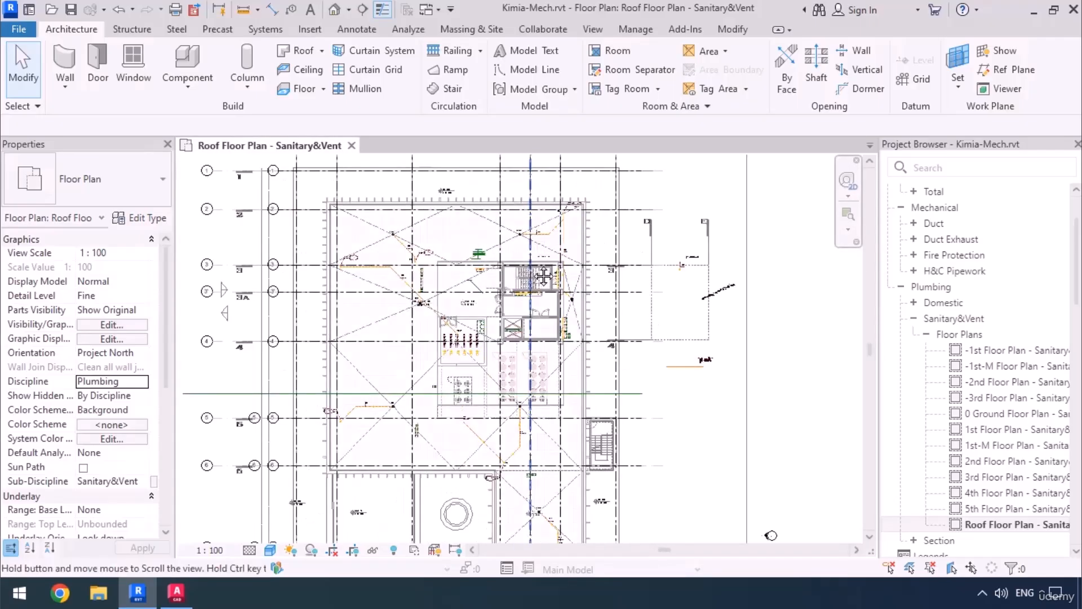
{"action": "middle_click_drag", "start_coordinate": [543, 276], "coordinate": [559, 292]}
{"action": "scroll", "coordinate": [620, 293], "scroll_direction": "up", "scroll_amount": 6}
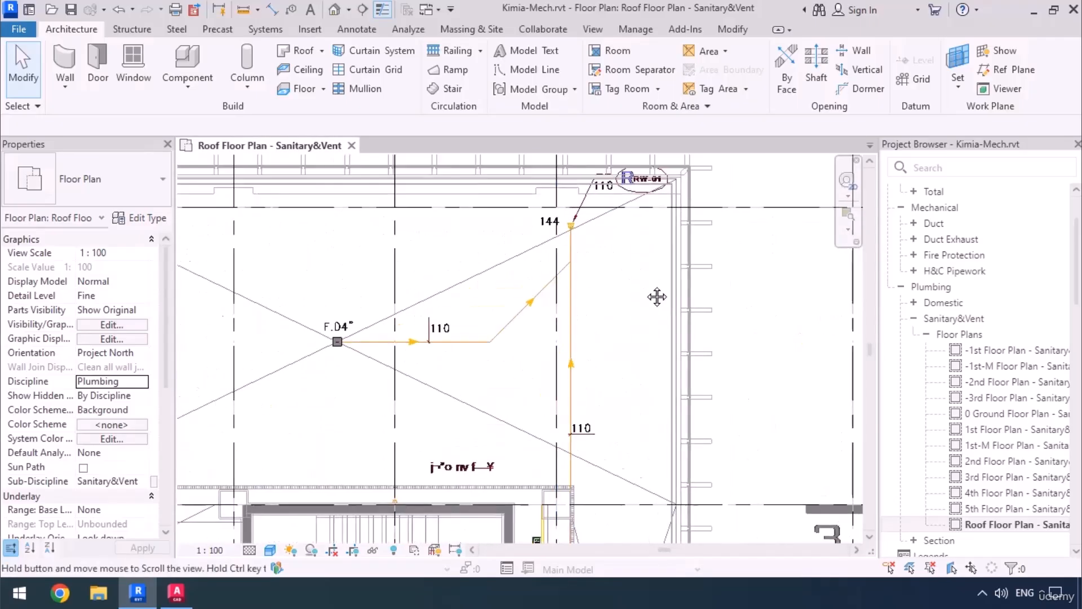
{"action": "middle_click_drag", "start_coordinate": [657, 297], "coordinate": [692, 335]}
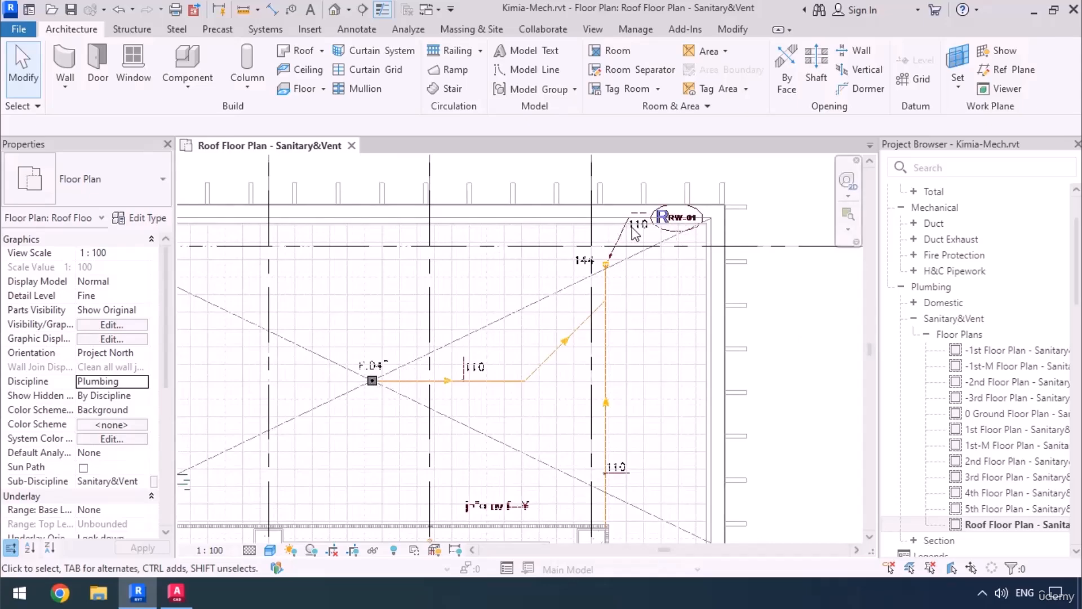
{"action": "scroll", "coordinate": [632, 228], "scroll_direction": "down", "scroll_amount": 2}
{"action": "middle_click_drag", "start_coordinate": [648, 365], "coordinate": [638, 245]}
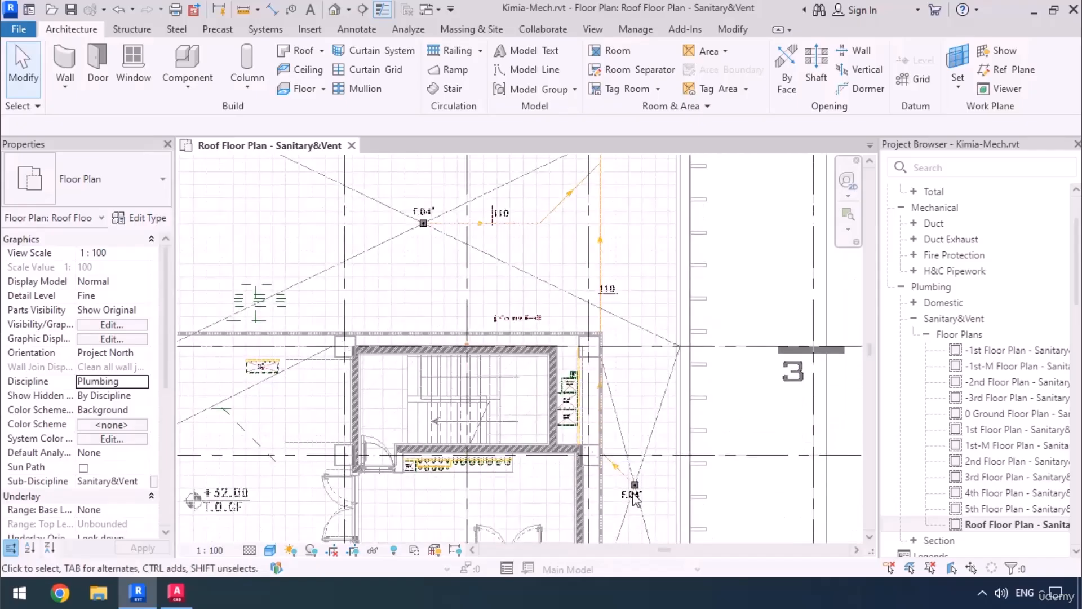
{"action": "scroll", "coordinate": [635, 498], "scroll_direction": "down", "scroll_amount": 3}
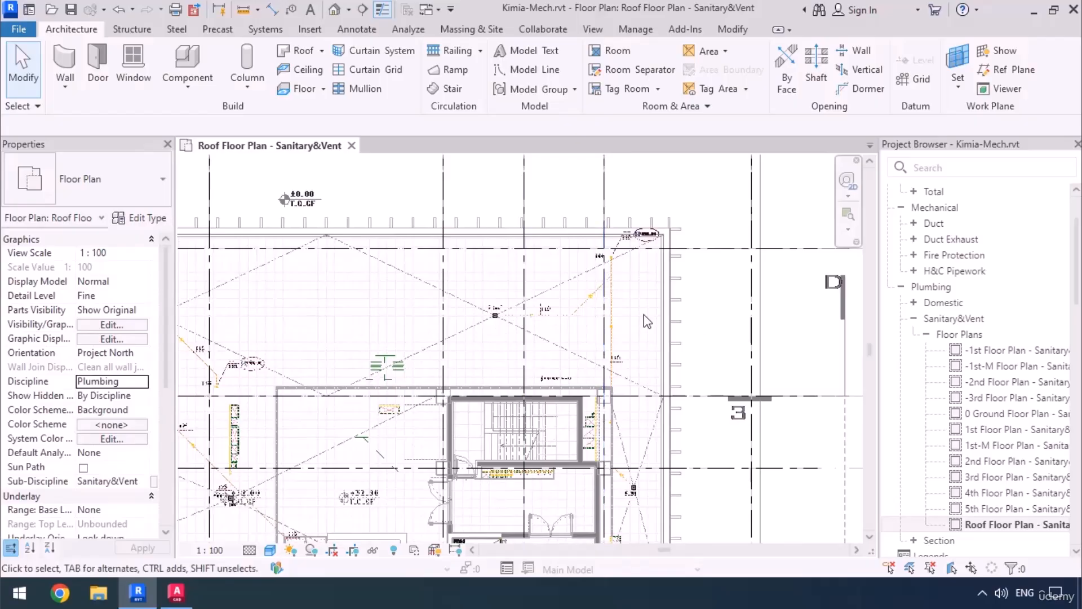
{"action": "scroll", "coordinate": [647, 245], "scroll_direction": "up", "scroll_amount": 5}
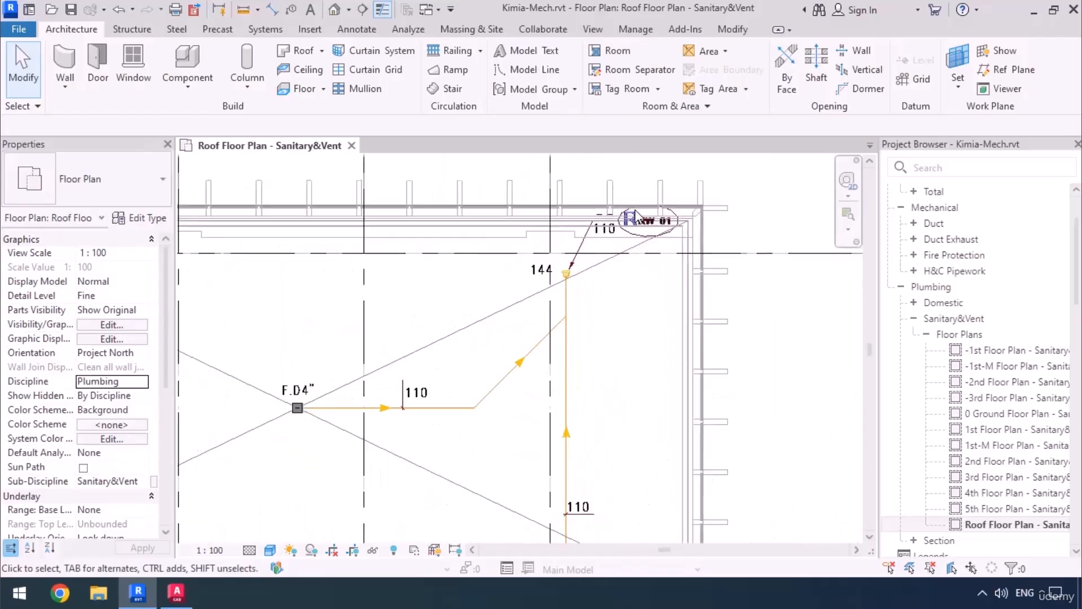
{"action": "middle_click_drag", "start_coordinate": [598, 277], "coordinate": [580, 317]}
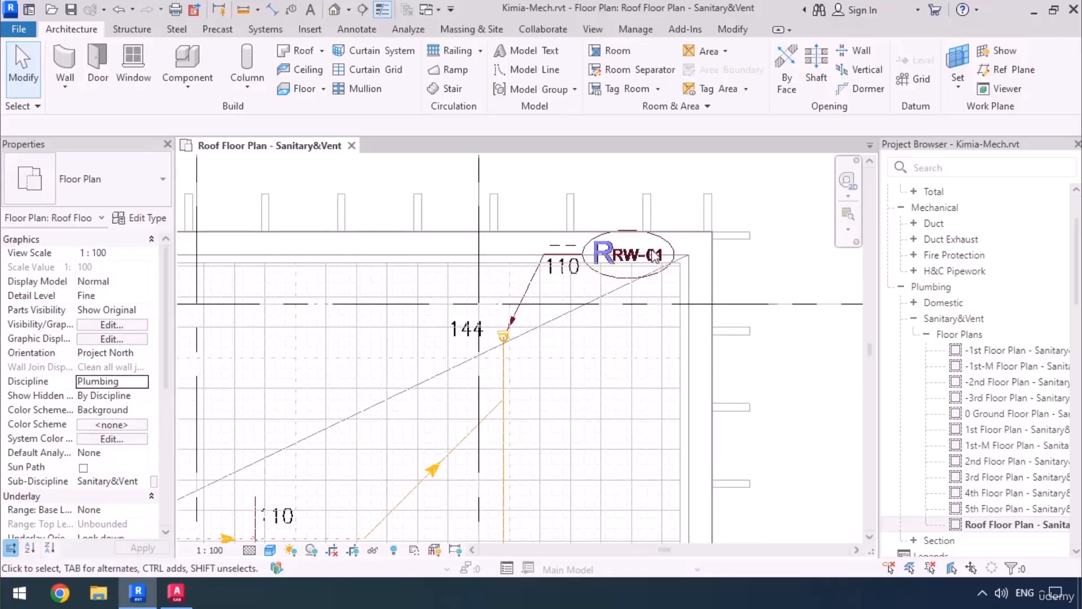
Switch to the AutoCAD riser diagram and trace riser RW-01 from its roof drain down to its outlet.
{"action": "left_click", "coordinate": [175, 592]}
{"action": "scroll", "coordinate": [500, 304], "scroll_direction": "up", "scroll_amount": 8}
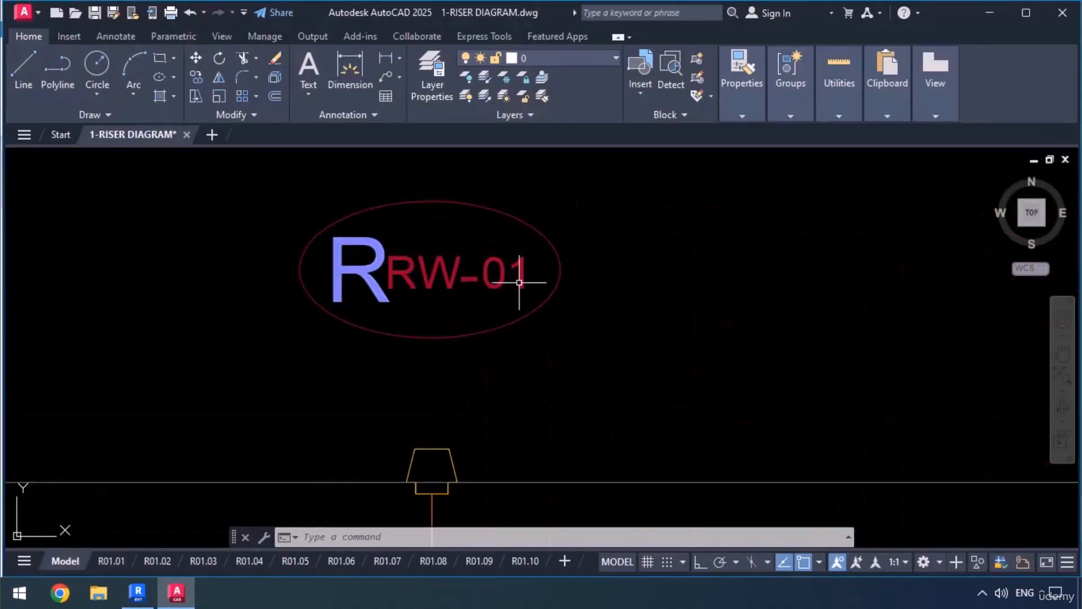
{"action": "scroll", "coordinate": [533, 223], "scroll_direction": "down", "scroll_amount": 6}
{"action": "scroll", "coordinate": [515, 277], "scroll_direction": "down", "scroll_amount": 4}
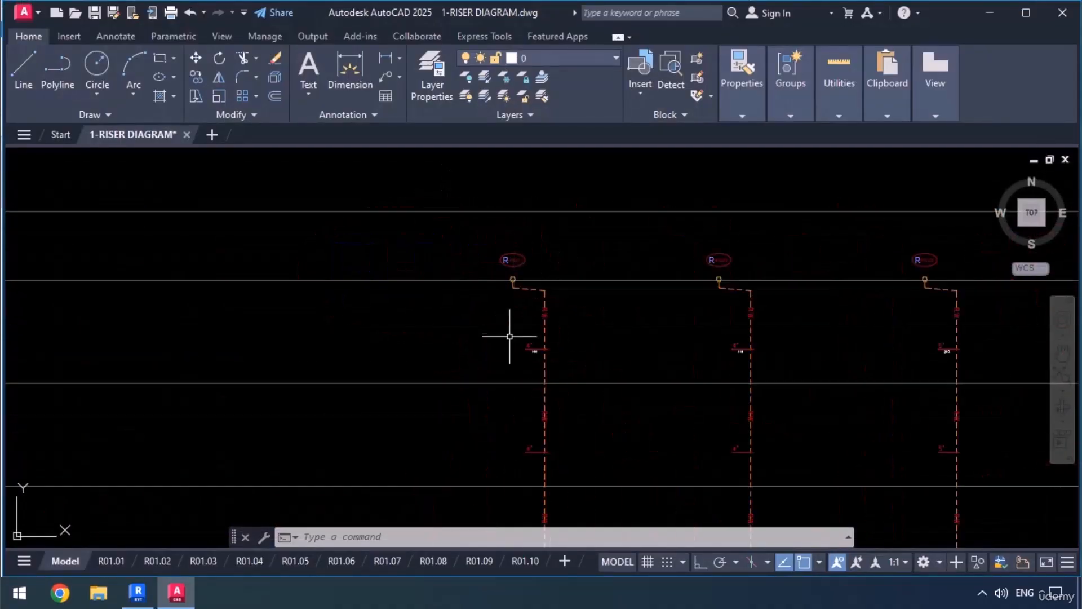
{"action": "middle_click_drag", "start_coordinate": [513, 339], "coordinate": [496, 271]}
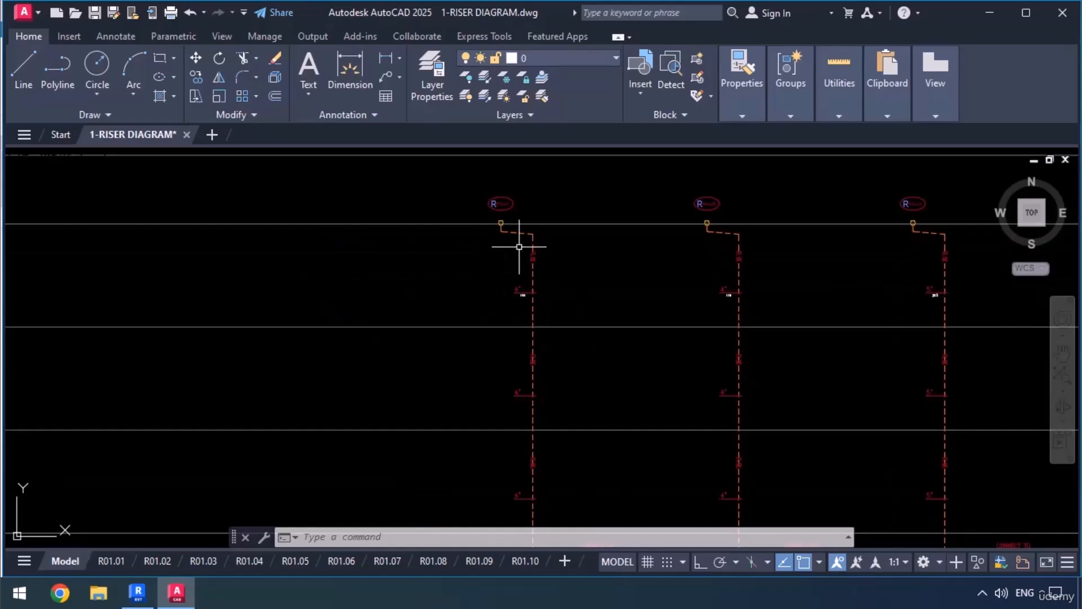
{"action": "mouse_move", "coordinate": [524, 430]}
{"action": "middle_mouse_down"}
{"action": "mouse_move", "coordinate": [523, 302]}
{"action": "mouse_move", "coordinate": [534, 353]}
{"action": "middle_mouse_up"}
{"action": "scroll", "coordinate": [510, 314], "scroll_direction": "down", "scroll_amount": 2}
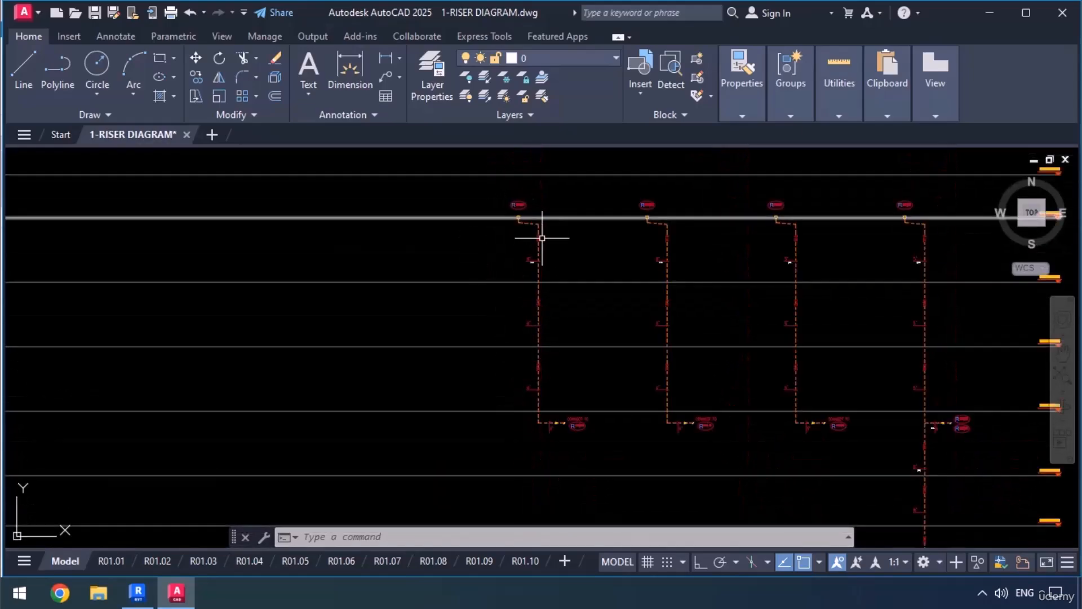
{"action": "scroll", "coordinate": [537, 411], "scroll_direction": "up", "scroll_amount": 5}
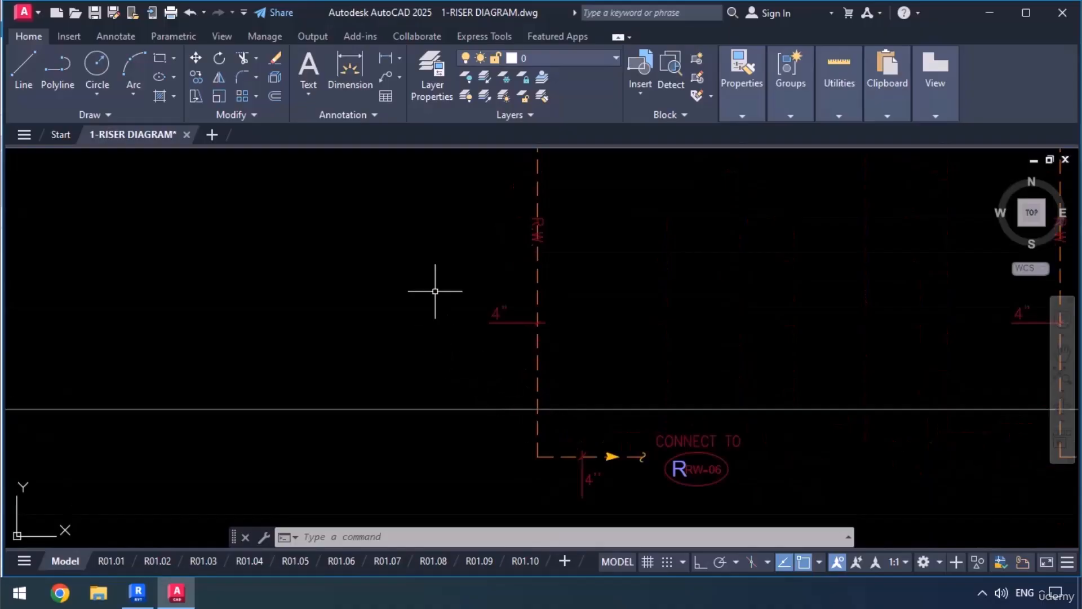
{"action": "middle_click_drag", "start_coordinate": [509, 373], "coordinate": [486, 292]}
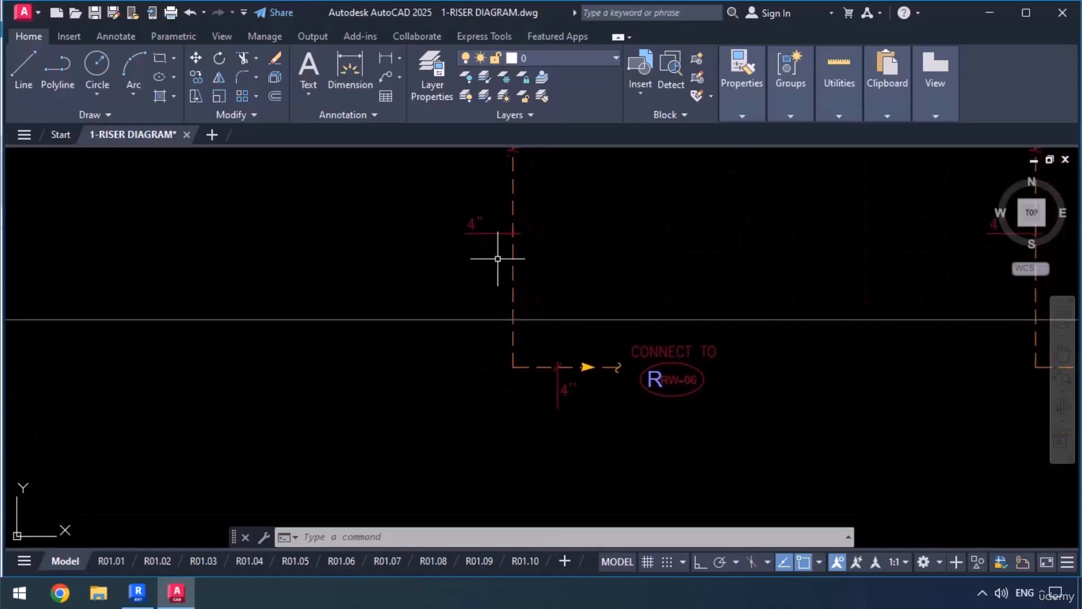
{"action": "middle_click_drag", "start_coordinate": [604, 375], "coordinate": [667, 359]}
{"action": "scroll", "coordinate": [667, 359], "scroll_direction": "down", "scroll_amount": 4}
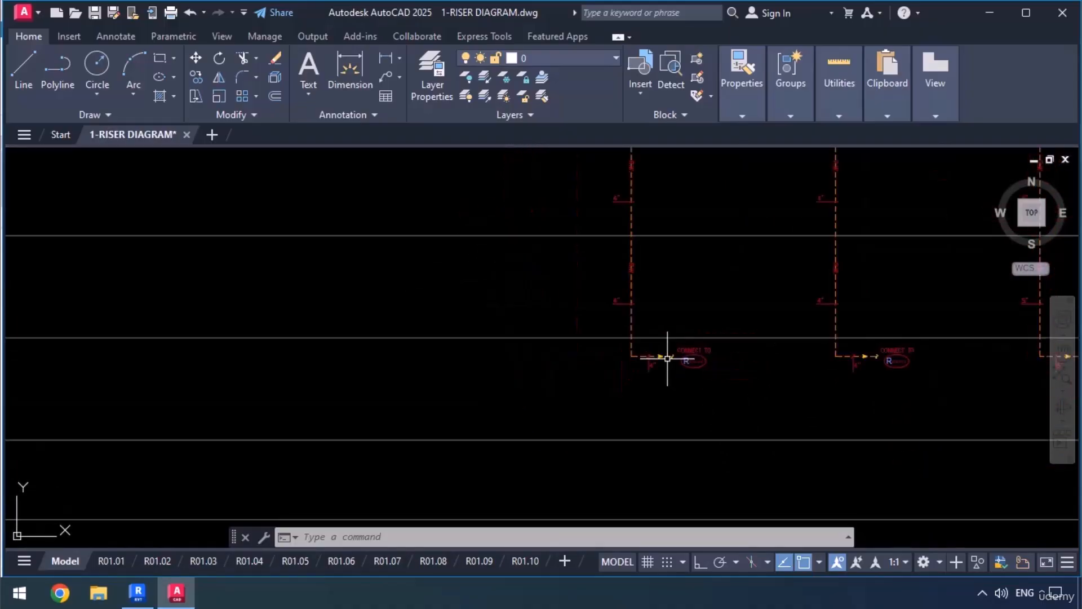
Check the floor level label beside riser RW-01's outlet and read which riser the outlet connects to.
{"action": "scroll", "coordinate": [271, 355], "scroll_direction": "up", "scroll_amount": 1}
{"action": "scroll", "coordinate": [272, 355], "scroll_direction": "up", "scroll_amount": 3}
{"action": "scroll", "coordinate": [258, 310], "scroll_direction": "up", "scroll_amount": 2}
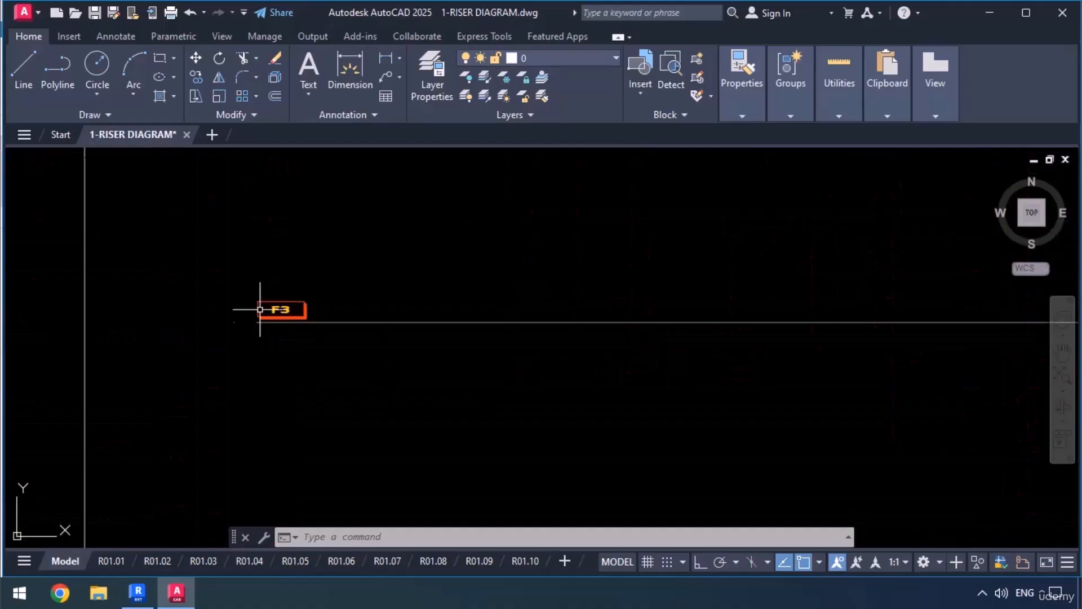
{"action": "scroll", "coordinate": [266, 408], "scroll_direction": "down", "scroll_amount": 2}
{"action": "middle_click_drag", "start_coordinate": [709, 417], "coordinate": [462, 406]}
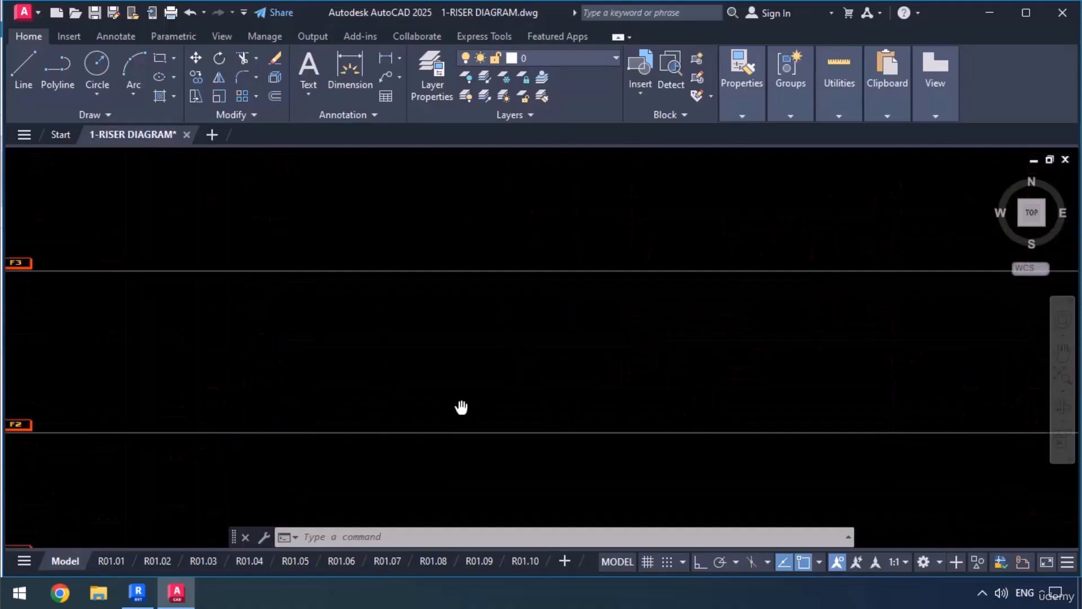
{"action": "middle_click_drag", "start_coordinate": [715, 406], "coordinate": [448, 375]}
{"action": "scroll", "coordinate": [558, 389], "scroll_direction": "down", "scroll_amount": 2}
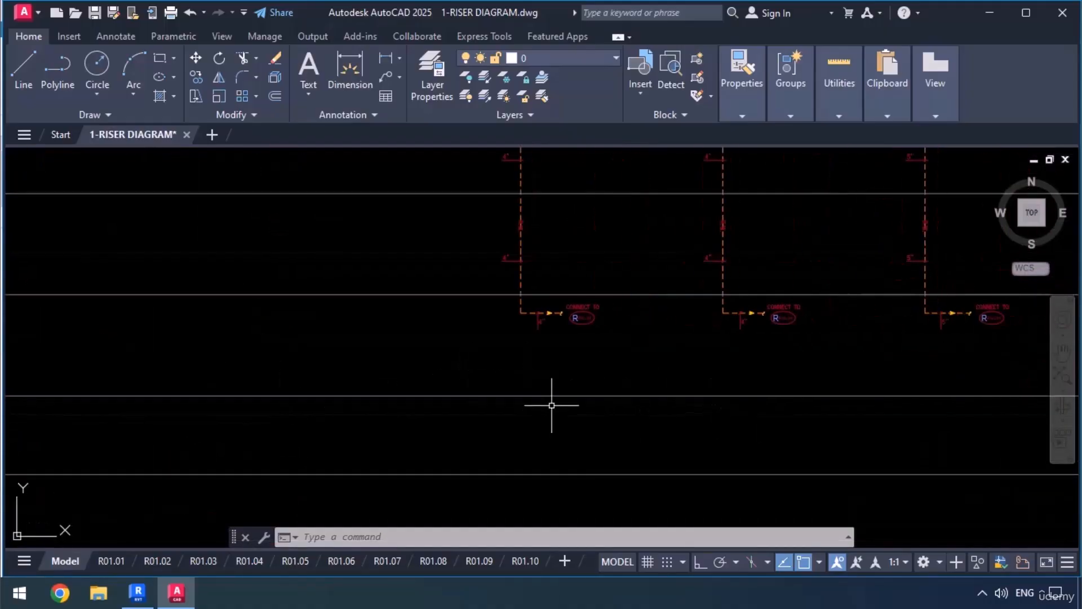
{"action": "scroll", "coordinate": [560, 350], "scroll_direction": "up", "scroll_amount": 5}
{"action": "middle_click_drag", "start_coordinate": [558, 288], "coordinate": [529, 389]}
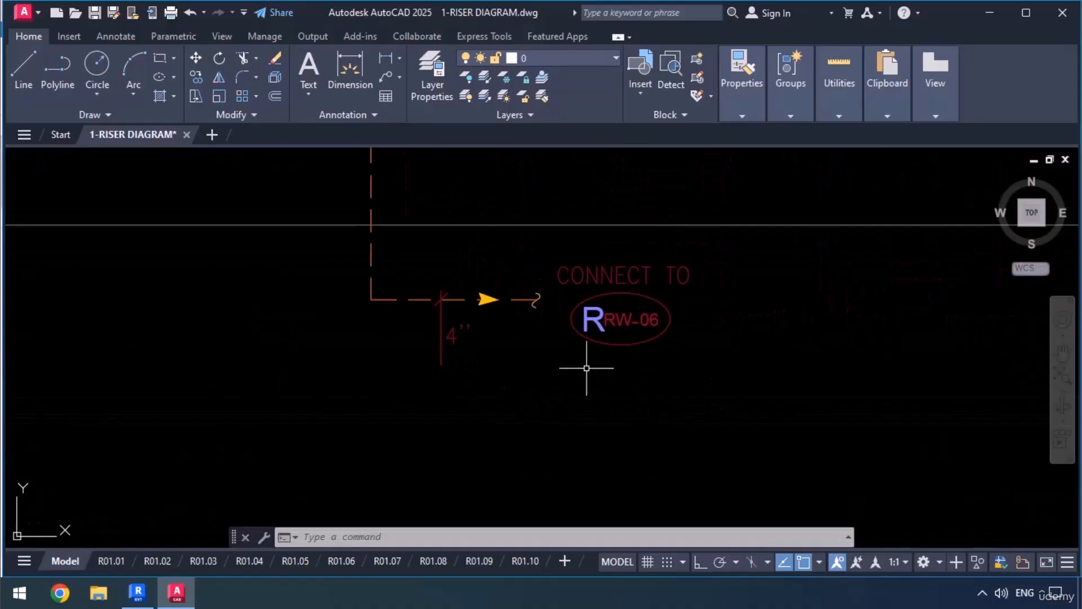
Trace riser RW-06 from its roof drain past the incoming RW-01 branch to its bottom outlet label.
{"action": "scroll", "coordinate": [450, 337], "scroll_direction": "down", "scroll_amount": 6}
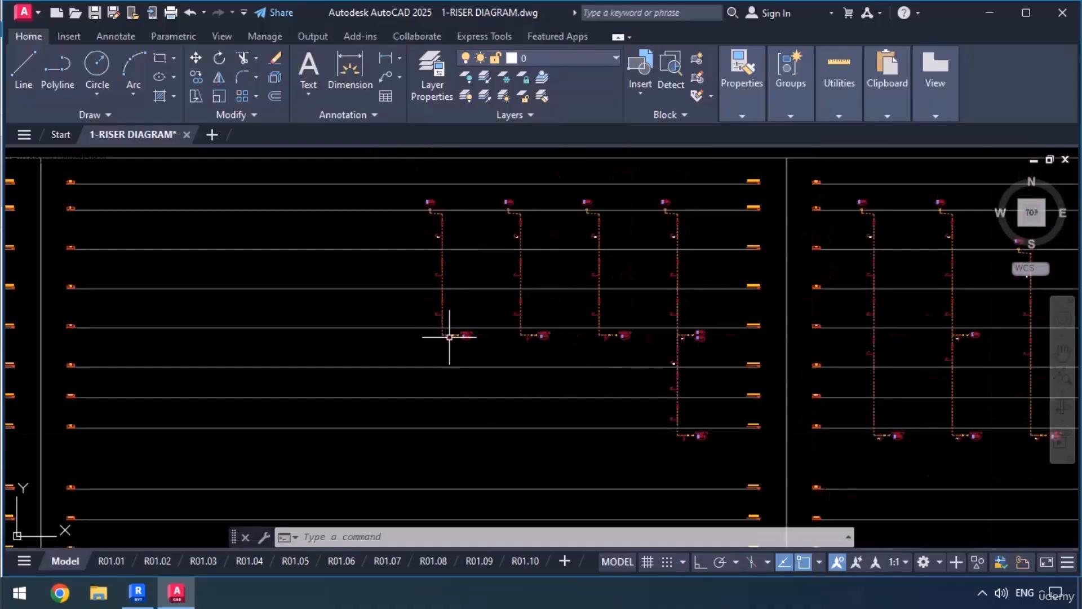
{"action": "scroll", "coordinate": [694, 235], "scroll_direction": "up", "scroll_amount": 2}
{"action": "scroll", "coordinate": [695, 235], "scroll_direction": "up", "scroll_amount": 5}
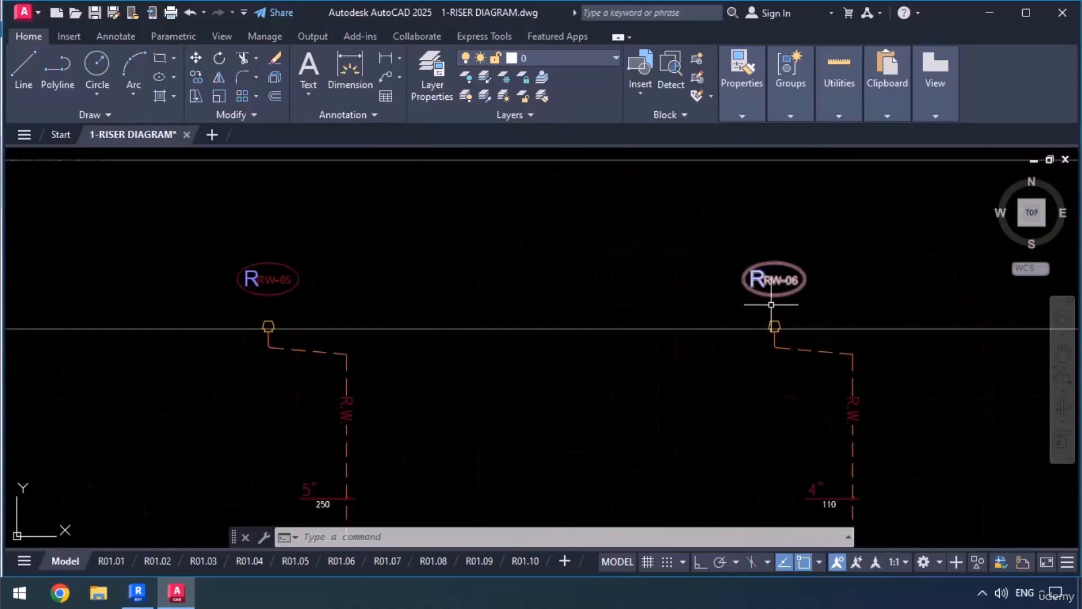
{"action": "scroll", "coordinate": [720, 283], "scroll_direction": "down", "scroll_amount": 5}
{"action": "middle_click_drag", "start_coordinate": [751, 418], "coordinate": [723, 258]}
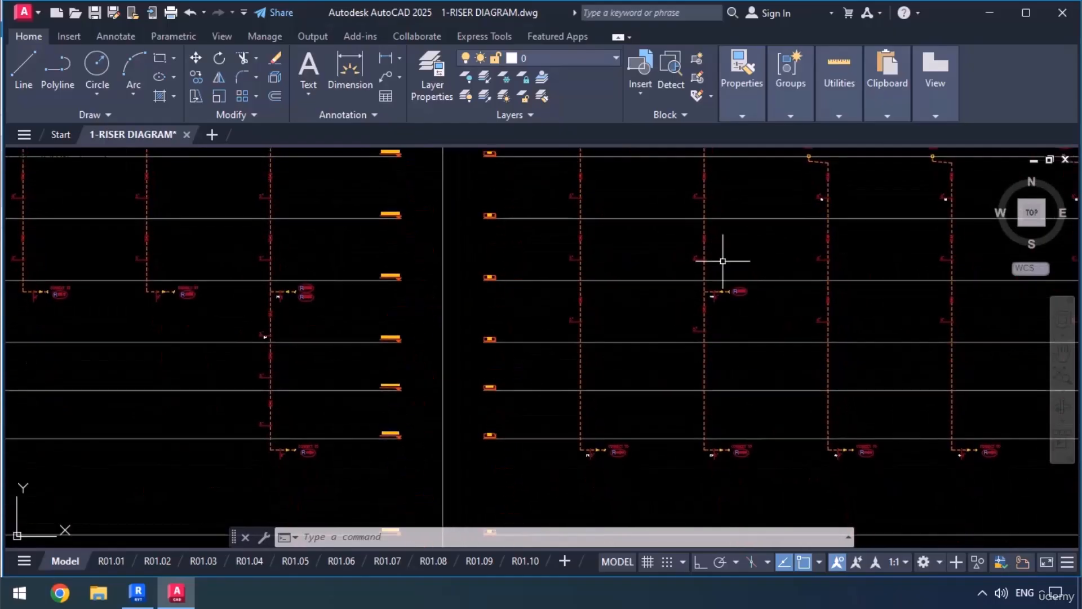
{"action": "scroll", "coordinate": [723, 258], "scroll_direction": "up", "scroll_amount": 6}
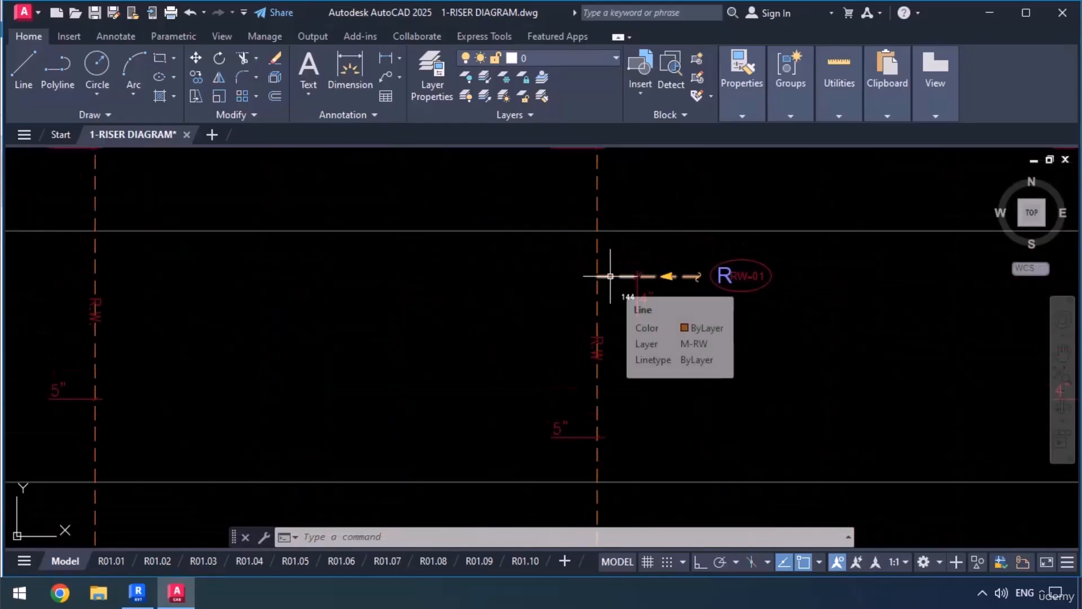
{"action": "scroll", "coordinate": [606, 265], "scroll_direction": "down", "scroll_amount": 6}
{"action": "scroll", "coordinate": [584, 377], "scroll_direction": "up", "scroll_amount": 4}
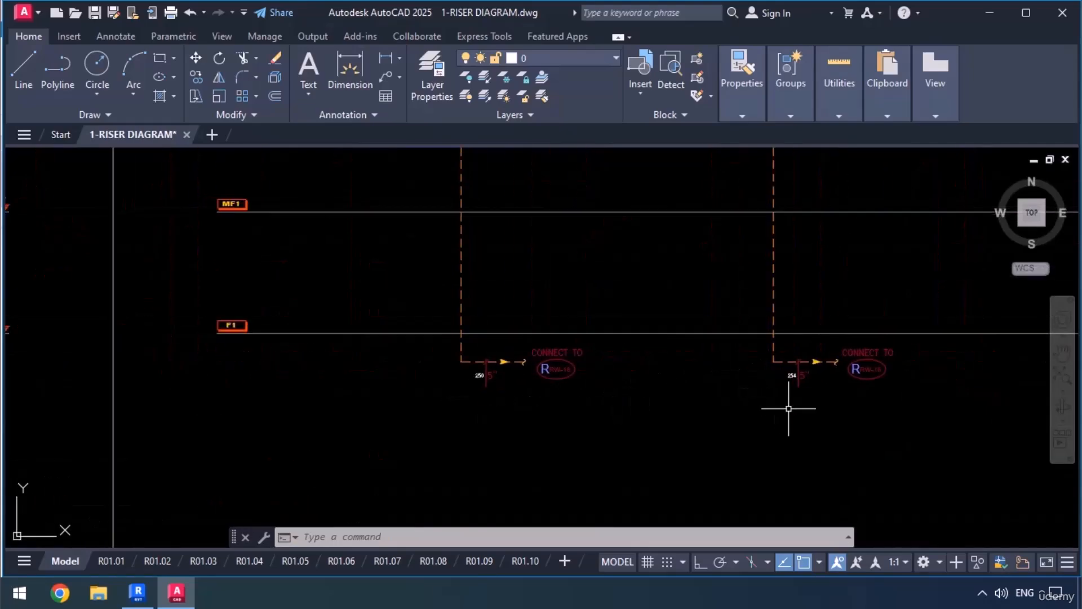
{"action": "middle_click_drag", "start_coordinate": [789, 409], "coordinate": [723, 366]}
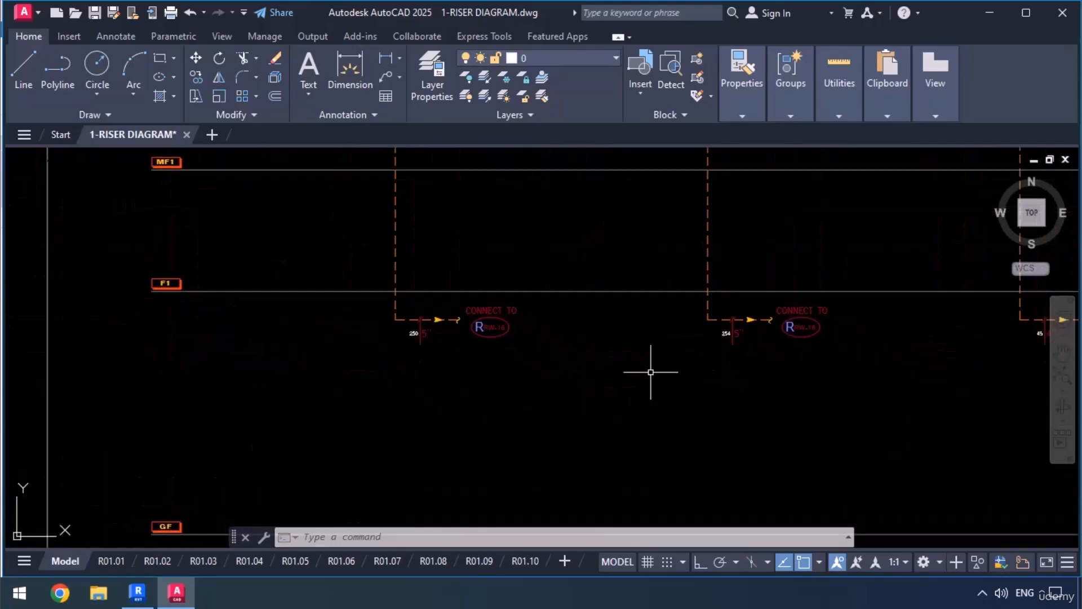
{"action": "middle_click_drag", "start_coordinate": [815, 340], "coordinate": [724, 347]}
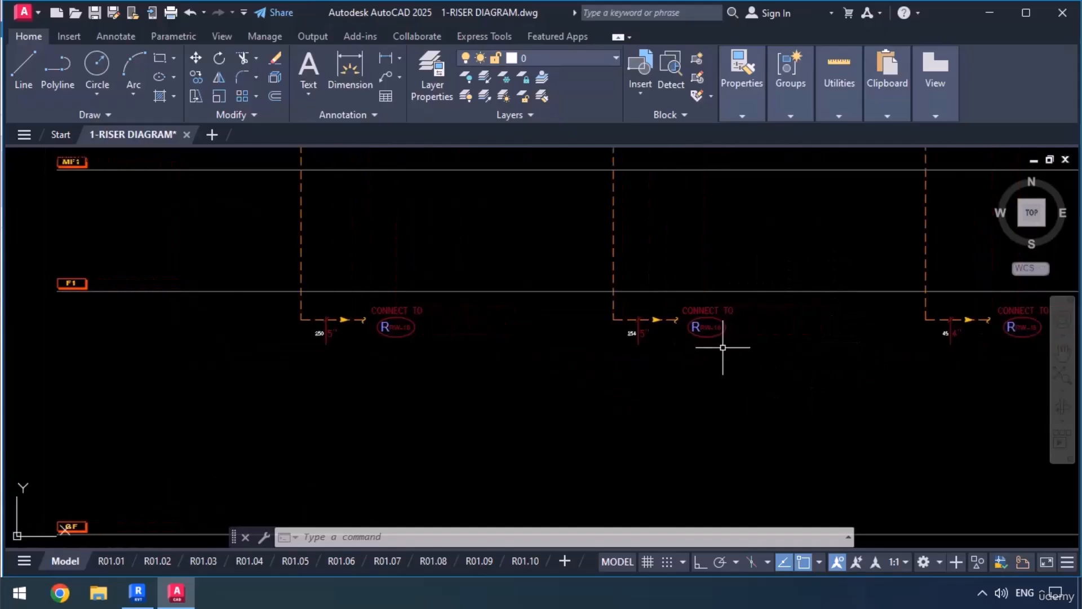
{"action": "scroll", "coordinate": [723, 348], "scroll_direction": "up", "scroll_amount": 2}
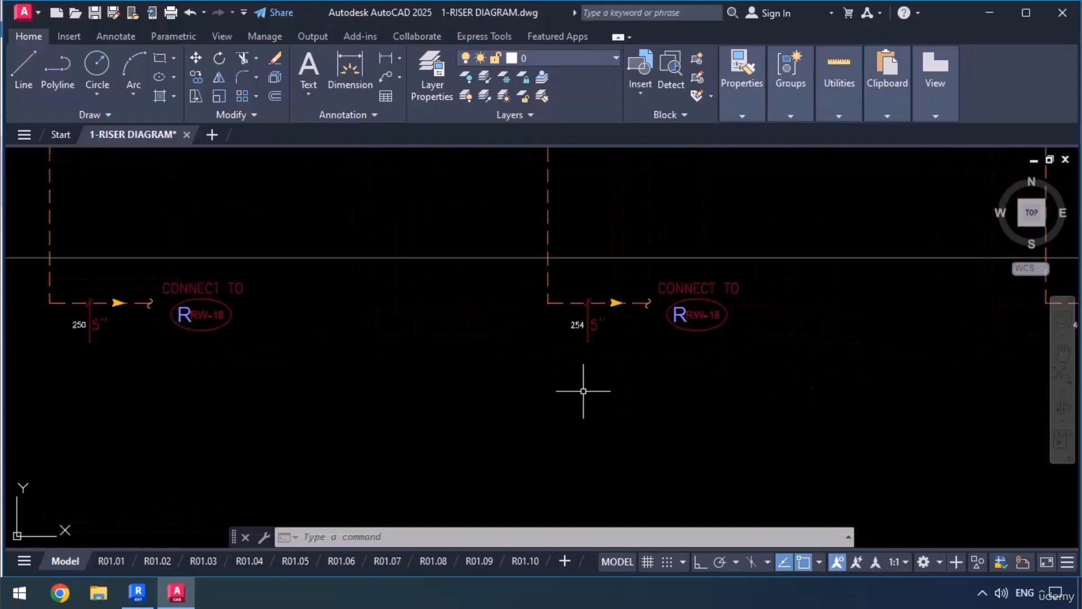
Trace riser RW-18 from its drain past the incoming riser branches to its bottom outlet label.
{"action": "scroll", "coordinate": [583, 392], "scroll_direction": "down", "scroll_amount": 10}
{"action": "middle_click_drag", "start_coordinate": [805, 386], "coordinate": [421, 369]}
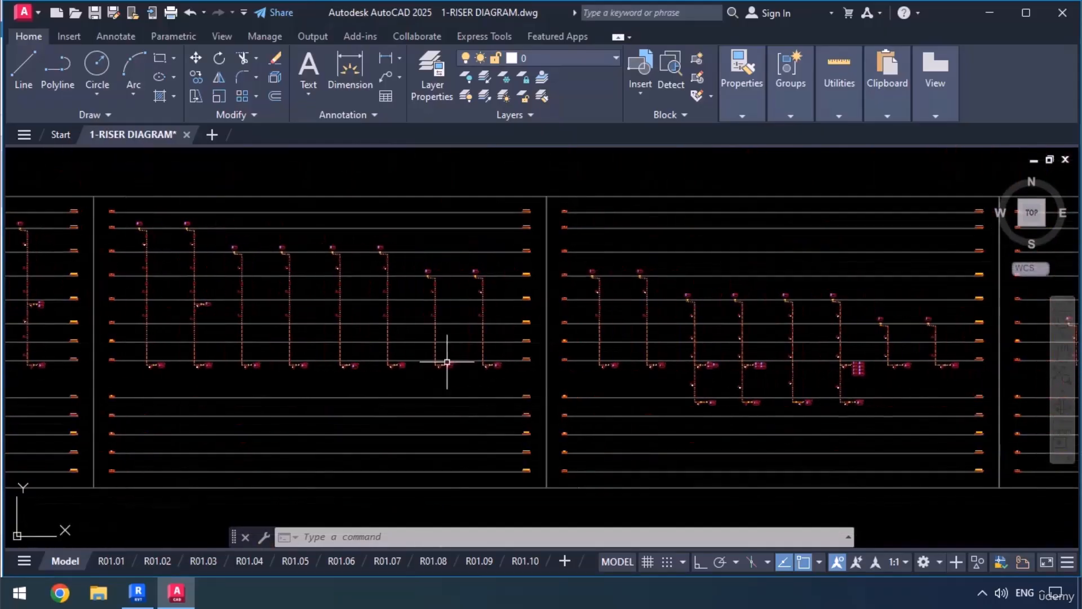
{"action": "scroll", "coordinate": [780, 298], "scroll_direction": "up", "scroll_amount": 12}
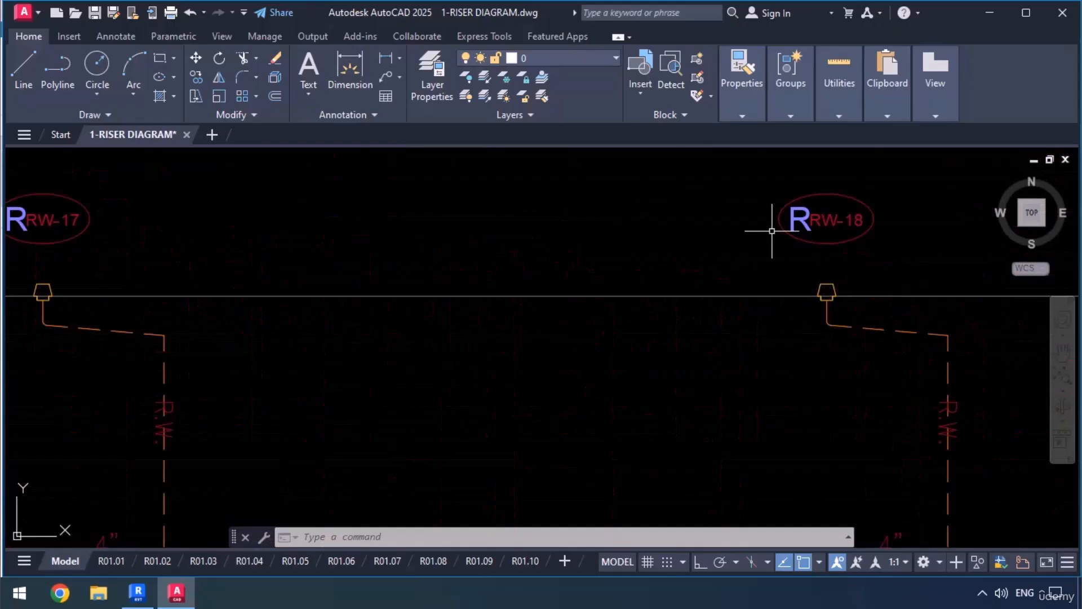
{"action": "scroll", "coordinate": [771, 231], "scroll_direction": "down", "scroll_amount": 4}
{"action": "middle_click_drag", "start_coordinate": [834, 453], "coordinate": [801, 275]}
{"action": "middle_click_drag", "start_coordinate": [854, 473], "coordinate": [836, 430]}
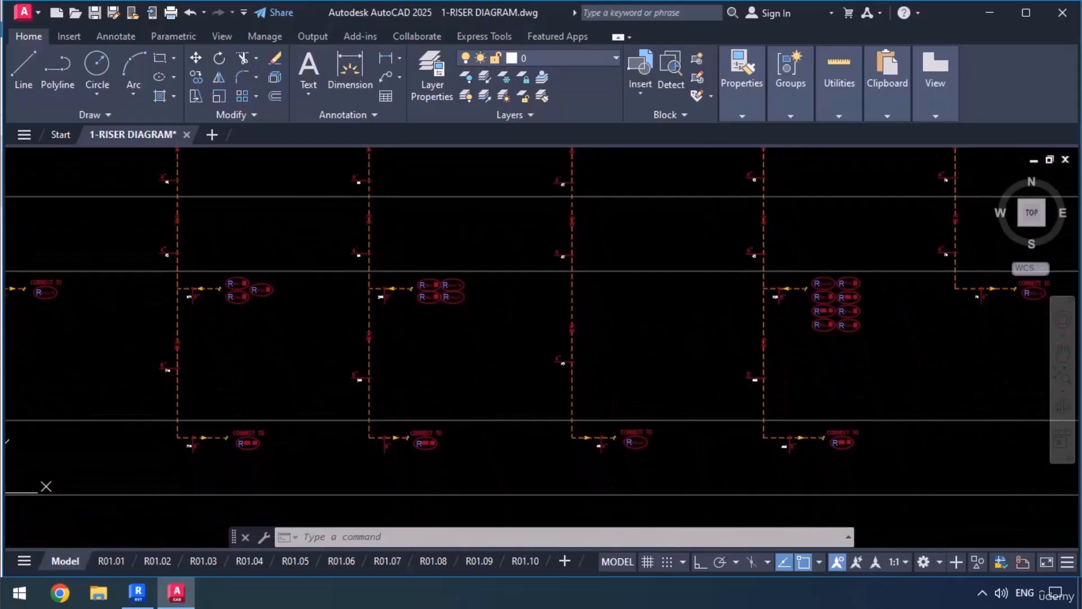
{"action": "scroll", "coordinate": [835, 431], "scroll_direction": "up", "scroll_amount": 2}
{"action": "middle_click_drag", "start_coordinate": [919, 419], "coordinate": [875, 395]}
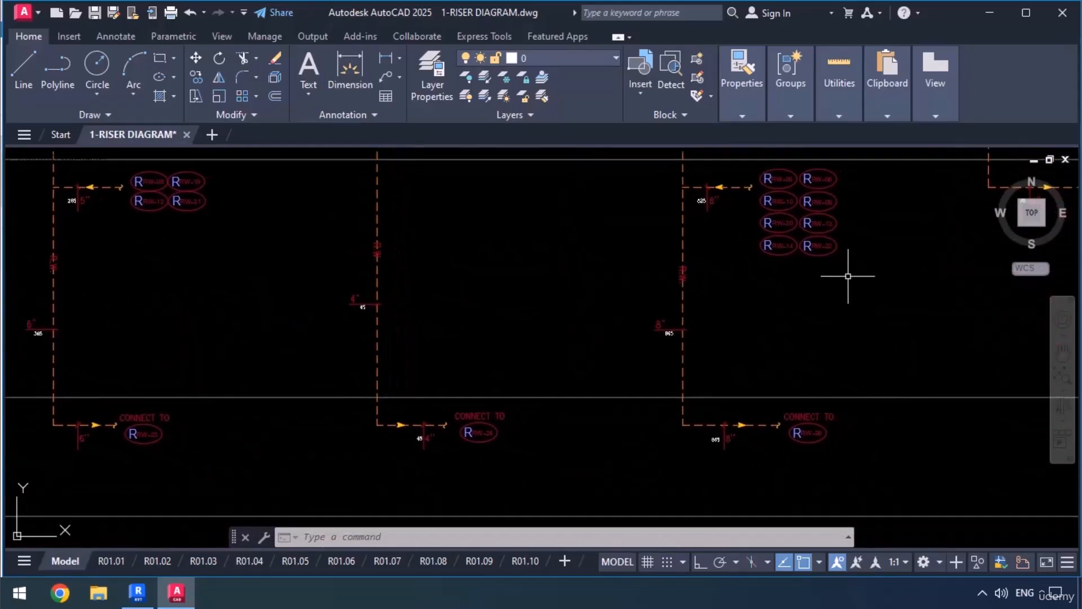
{"action": "middle_click_drag", "start_coordinate": [850, 280], "coordinate": [834, 306]}
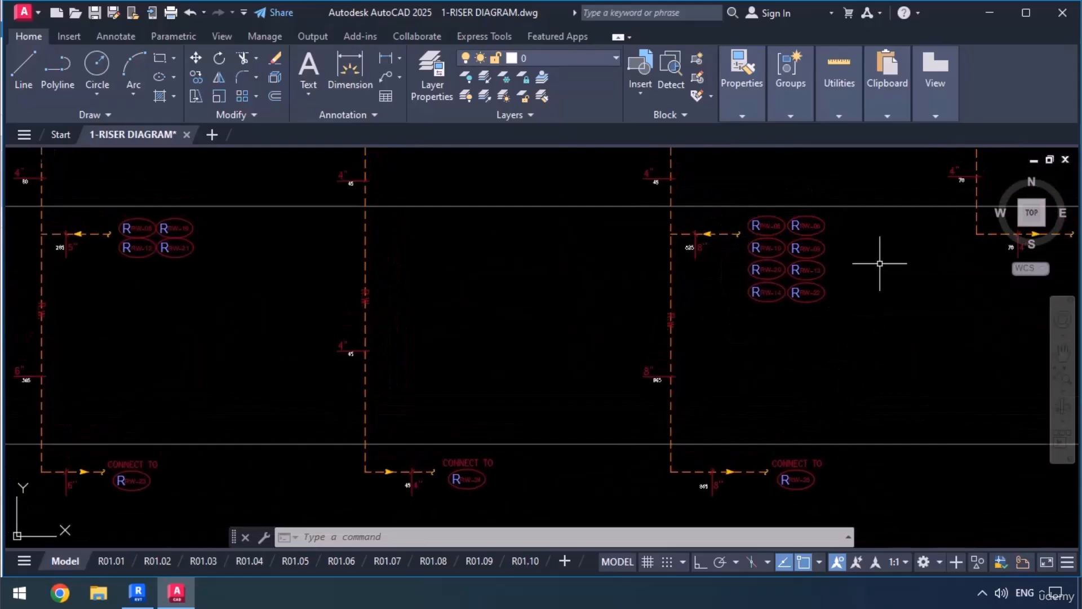
{"action": "middle_click_drag", "start_coordinate": [753, 429], "coordinate": [745, 359]}
{"action": "scroll", "coordinate": [803, 443], "scroll_direction": "up", "scroll_amount": 2}
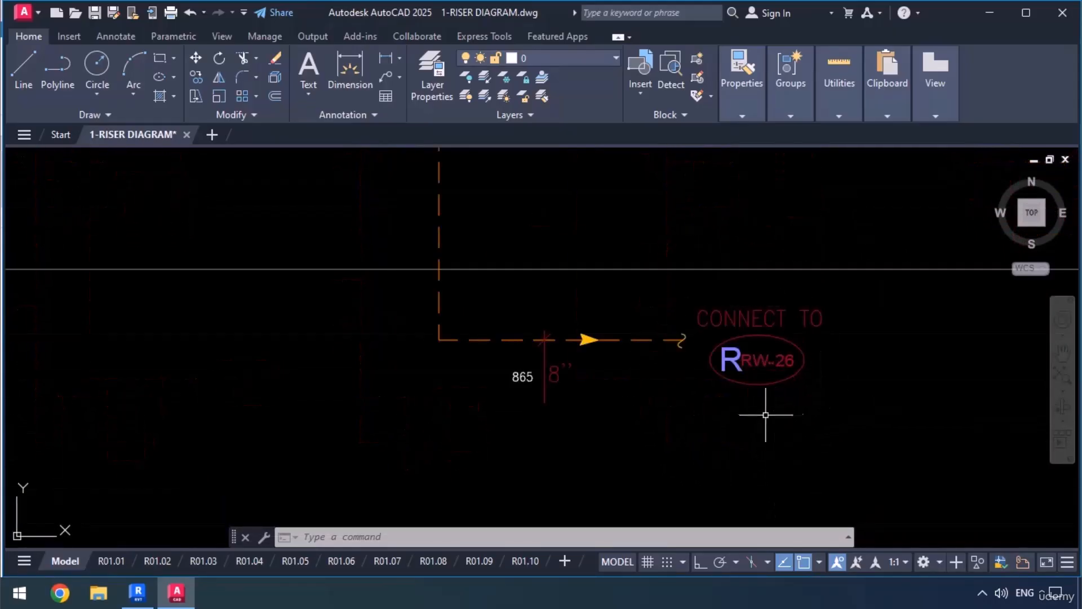
Trace riser RW-26 from its roof drain to its bottom outlet and check the basement level labels beside it.
{"action": "scroll", "coordinate": [658, 383], "scroll_direction": "down", "scroll_amount": 10}
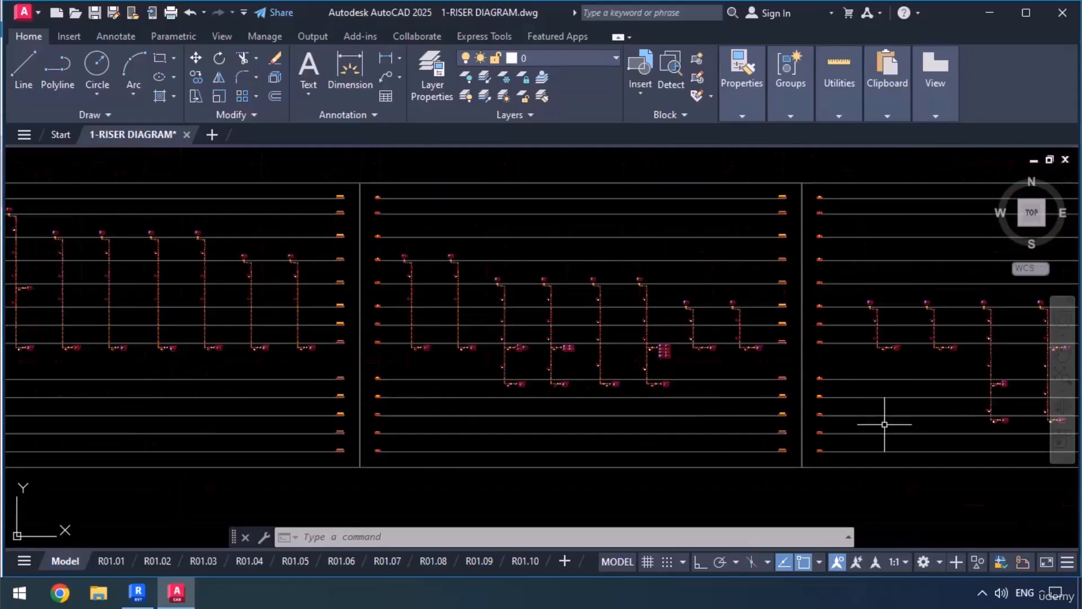
{"action": "scroll", "coordinate": [773, 339], "scroll_direction": "up", "scroll_amount": 10}
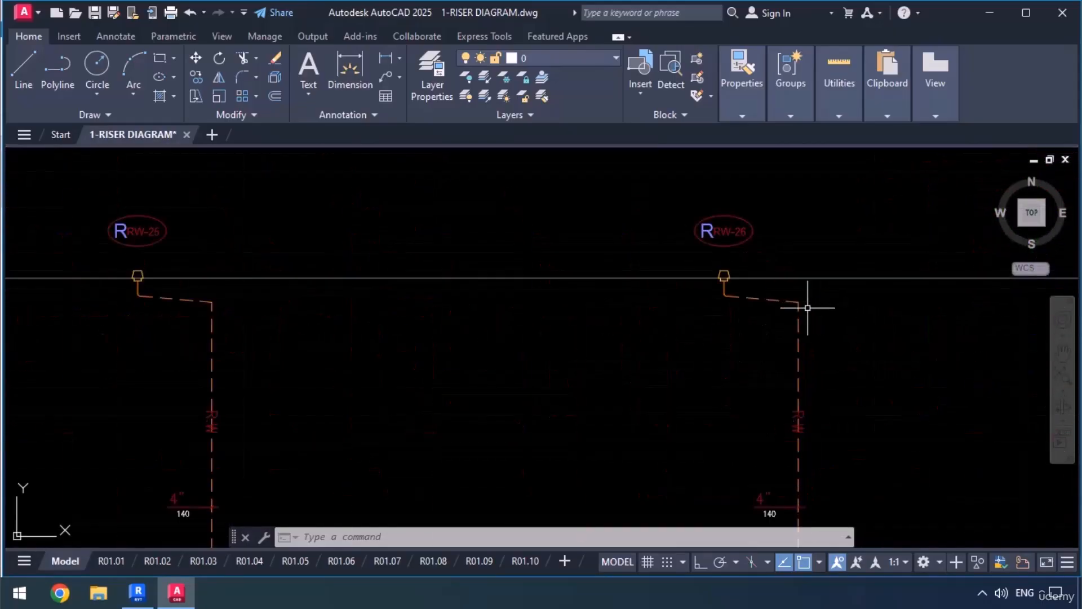
{"action": "scroll", "coordinate": [792, 288], "scroll_direction": "down", "scroll_amount": 5}
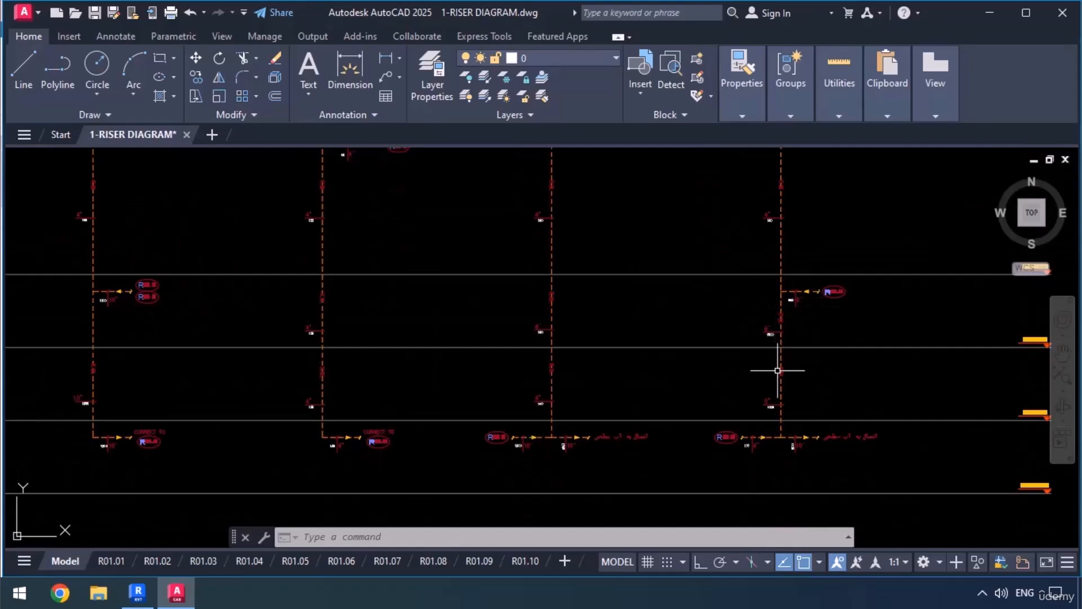
{"action": "mouse_move", "coordinate": [792, 507]}
{"action": "middle_mouse_down"}
{"action": "mouse_move", "coordinate": [874, 397]}
{"action": "mouse_move", "coordinate": [719, 397]}
{"action": "mouse_move", "coordinate": [947, 420]}
{"action": "middle_mouse_up"}
{"action": "scroll", "coordinate": [877, 424], "scroll_direction": "up", "scroll_amount": 5}
{"action": "scroll", "coordinate": [873, 423], "scroll_direction": "down", "scroll_amount": 7}
{"action": "scroll", "coordinate": [423, 430], "scroll_direction": "down", "scroll_amount": 5}
{"action": "middle_click_drag", "start_coordinate": [423, 430], "coordinate": [565, 447]}
{"action": "scroll", "coordinate": [253, 415], "scroll_direction": "up", "scroll_amount": 8}
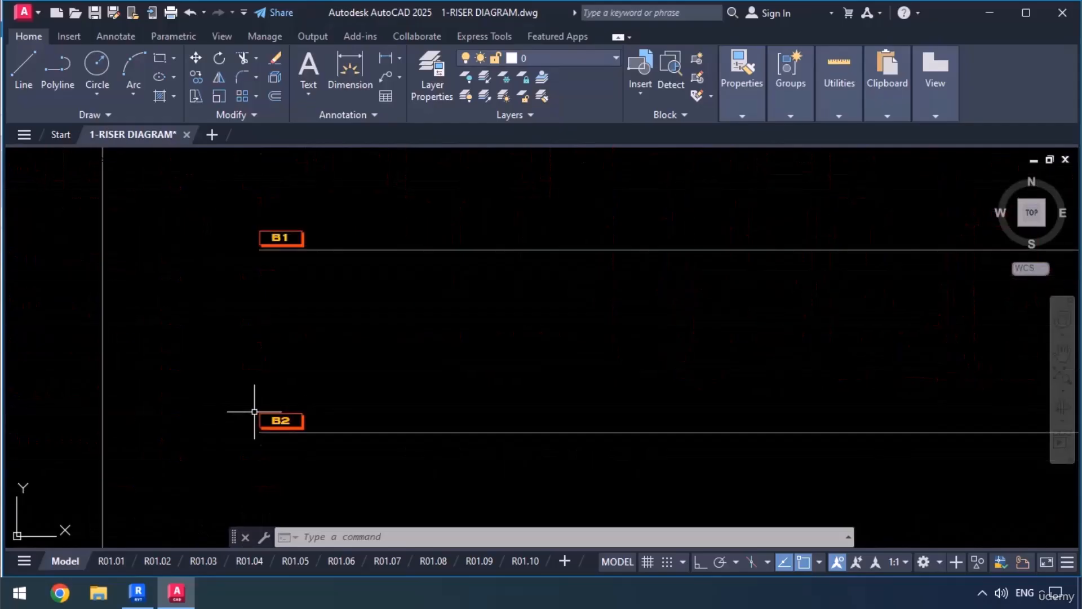
{"action": "scroll", "coordinate": [225, 401], "scroll_direction": "down", "scroll_amount": 10}
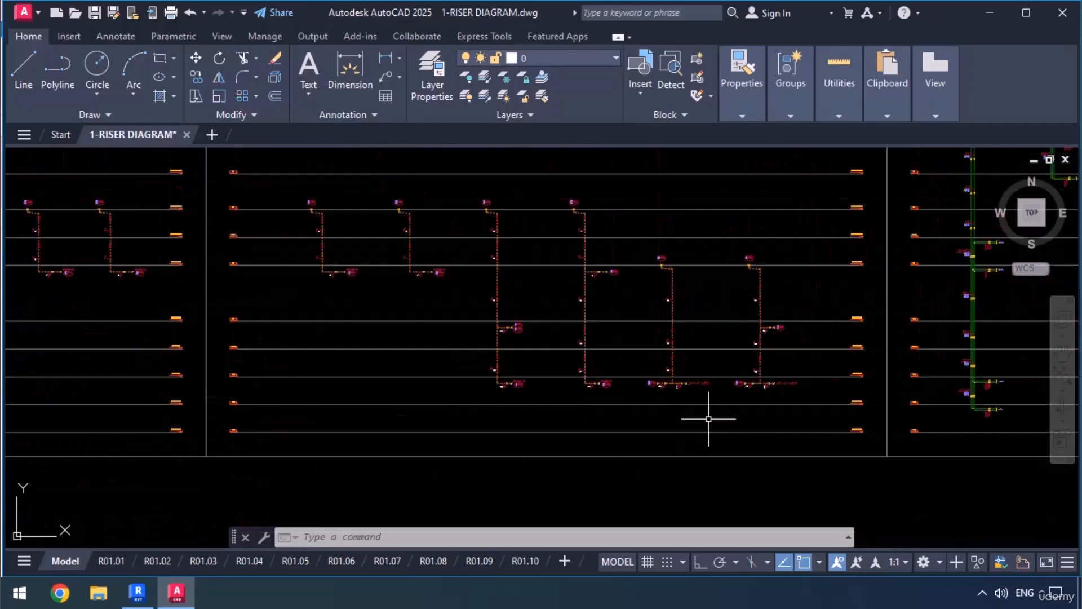
Read the outlet labels at the bottom of the last two rainwater risers and survey the surrounding riser sheets.
{"action": "middle_click_drag", "start_coordinate": [762, 402], "coordinate": [676, 399]}
{"action": "scroll", "coordinate": [676, 399], "scroll_direction": "up", "scroll_amount": 10}
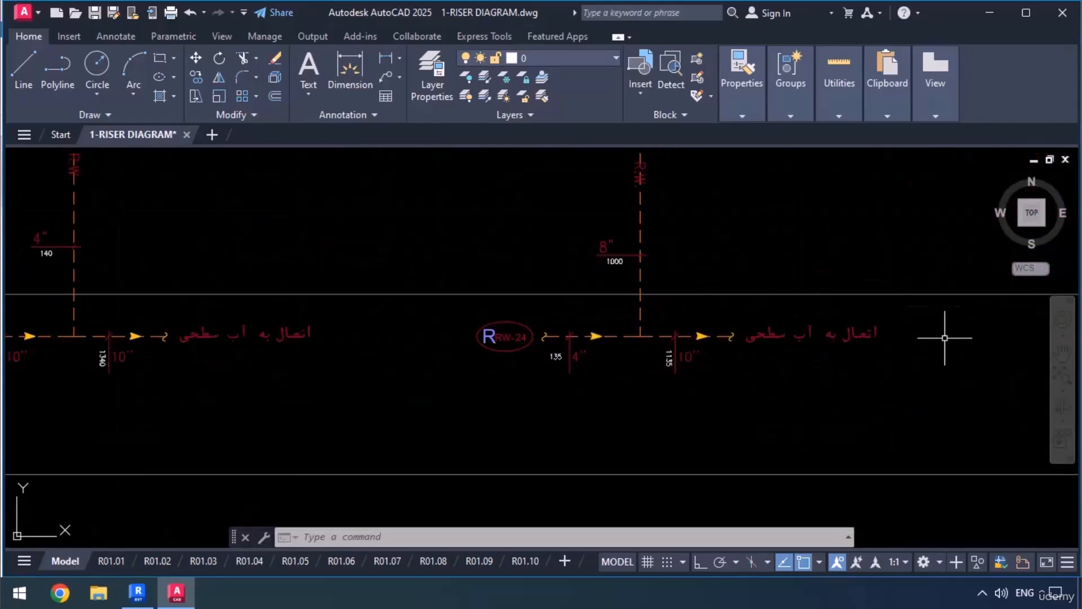
{"action": "scroll", "coordinate": [819, 338], "scroll_direction": "down", "scroll_amount": 2}
{"action": "scroll", "coordinate": [818, 338], "scroll_direction": "down", "scroll_amount": 4}
{"action": "middle_click_drag", "start_coordinate": [810, 377], "coordinate": [776, 371]}
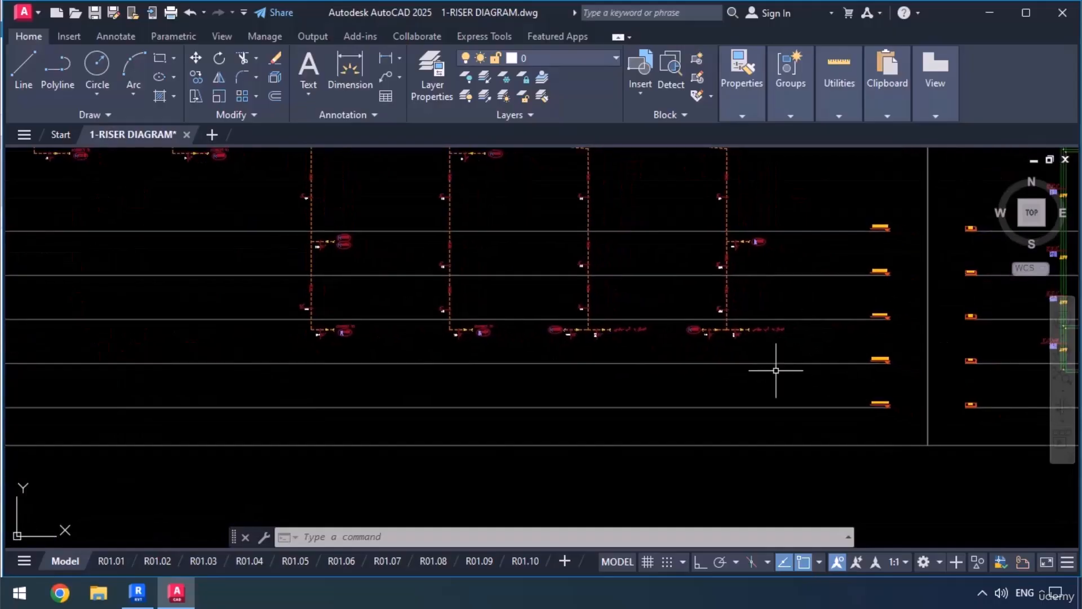
{"action": "scroll", "coordinate": [776, 370], "scroll_direction": "down", "scroll_amount": 7}
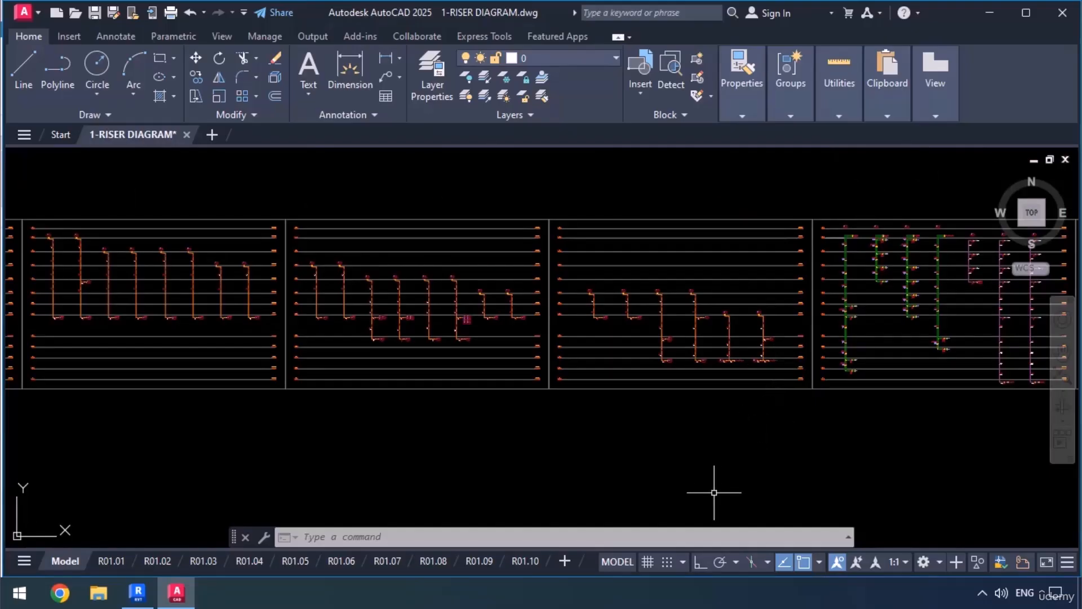
Revisit riser RW-01's drain in the diagram, then switch to Revit and examine its pipe runs from the roof floor drains.
{"action": "scroll", "coordinate": [568, 382], "scroll_direction": "up", "scroll_amount": 7}
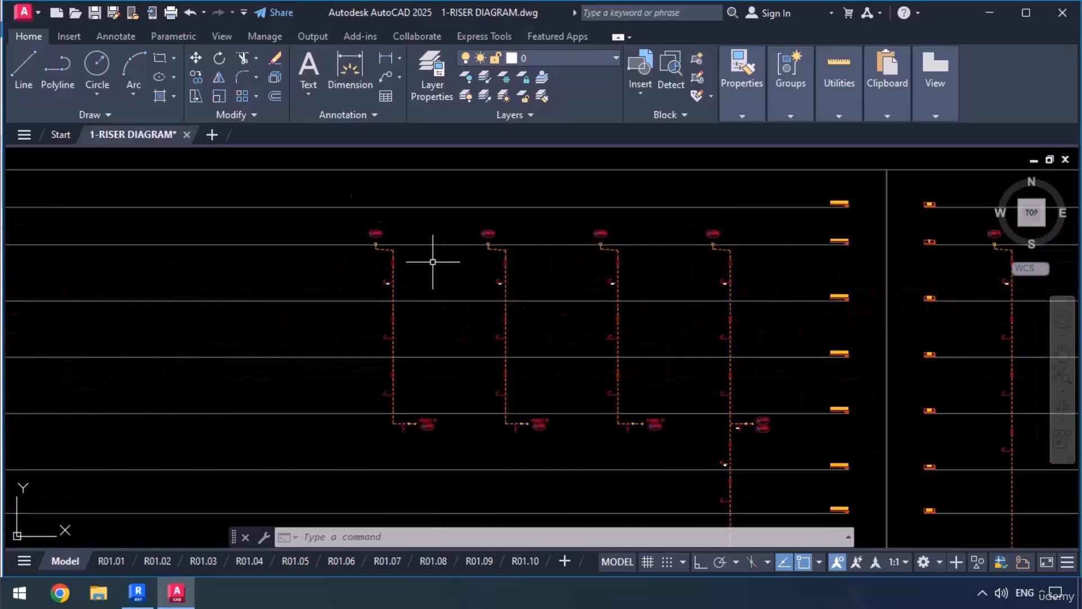
{"action": "scroll", "coordinate": [433, 262], "scroll_direction": "up", "scroll_amount": 6}
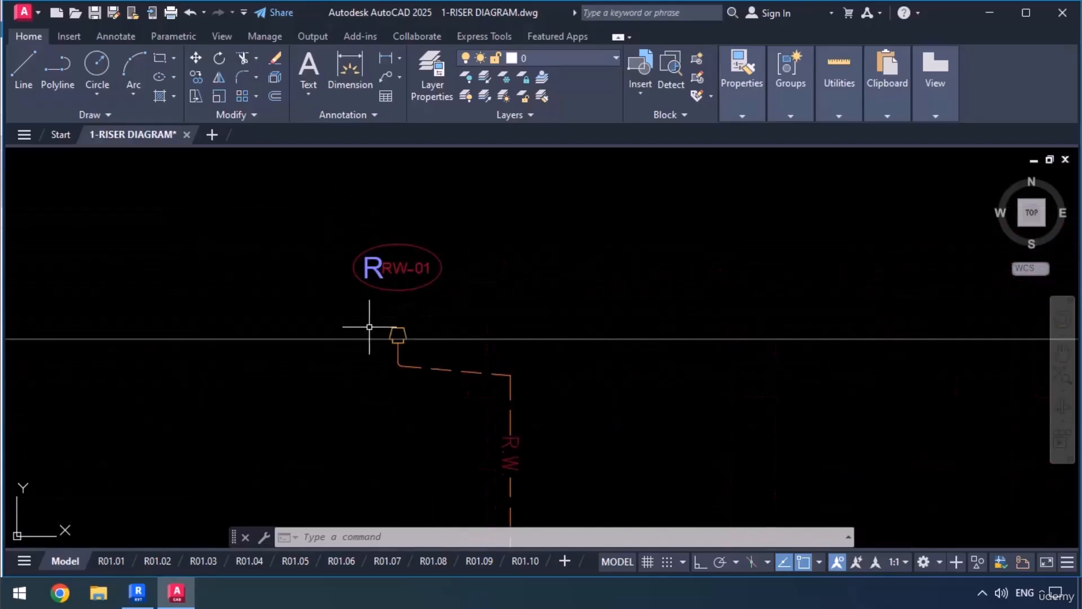
{"action": "left_click", "coordinate": [143, 593]}
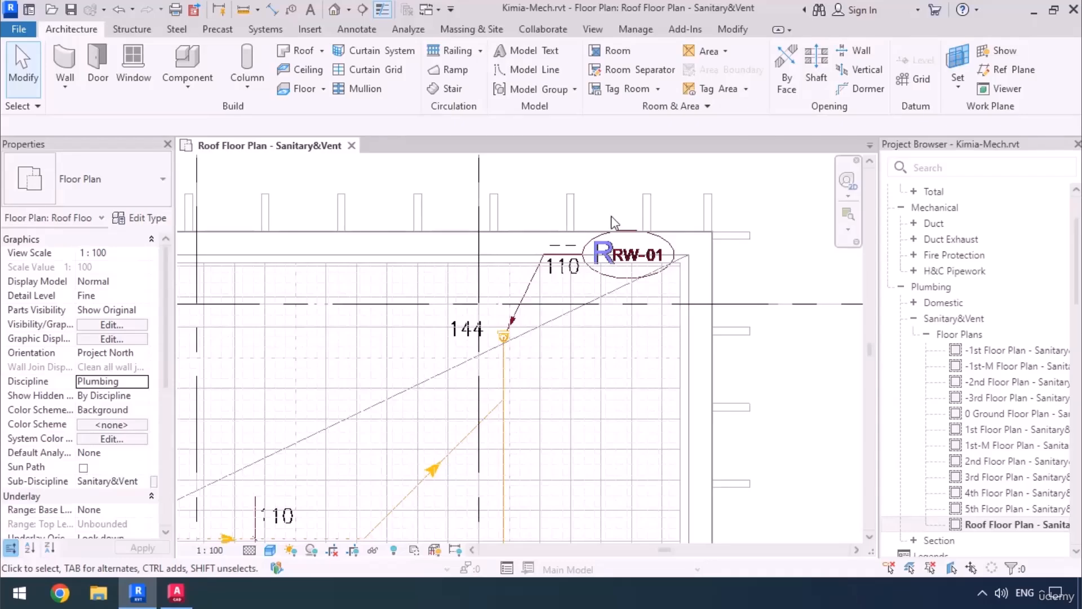
{"action": "scroll", "coordinate": [615, 223], "scroll_direction": "down", "scroll_amount": 3}
{"action": "middle_click_drag", "start_coordinate": [422, 384], "coordinate": [507, 328]}
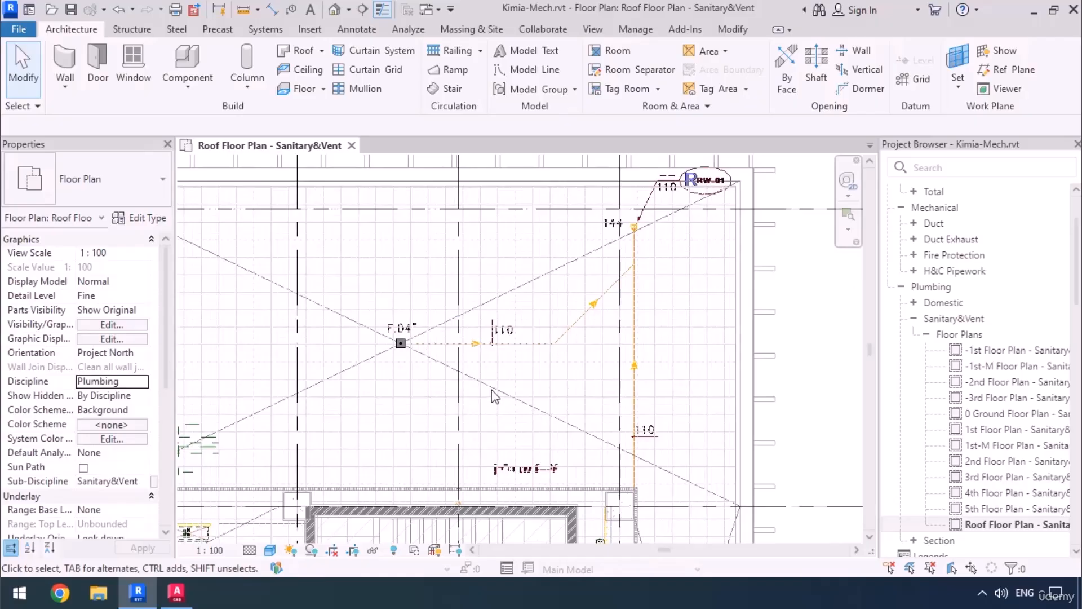
{"action": "middle_click_drag", "start_coordinate": [493, 391], "coordinate": [486, 304]}
{"action": "scroll", "coordinate": [486, 303], "scroll_direction": "down", "scroll_amount": 2}
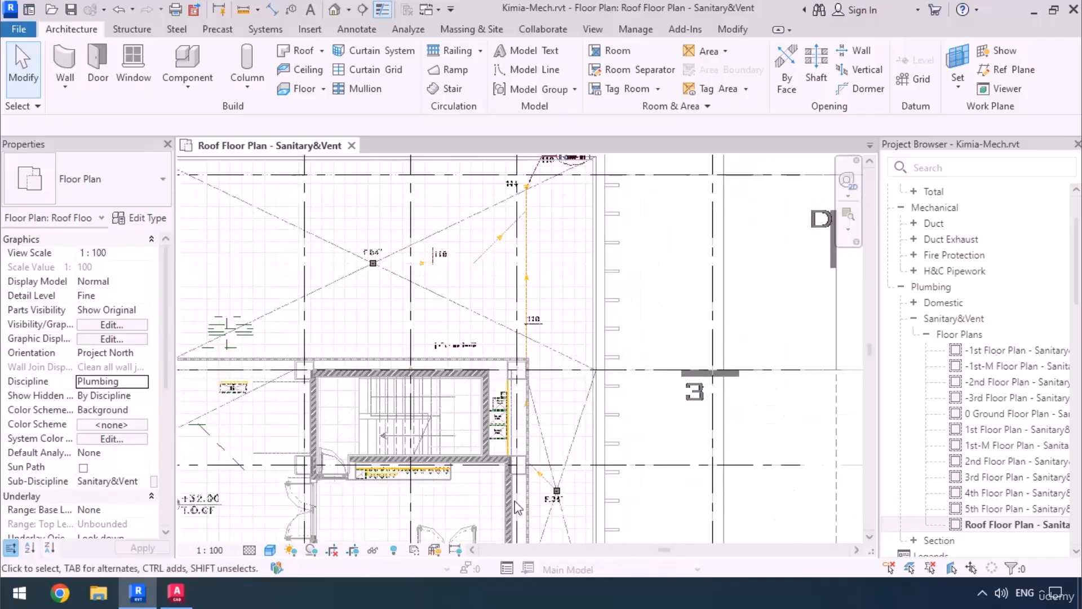
{"action": "middle_click_drag", "start_coordinate": [553, 516], "coordinate": [572, 481]}
{"action": "scroll", "coordinate": [572, 481], "scroll_direction": "down", "scroll_amount": 2}
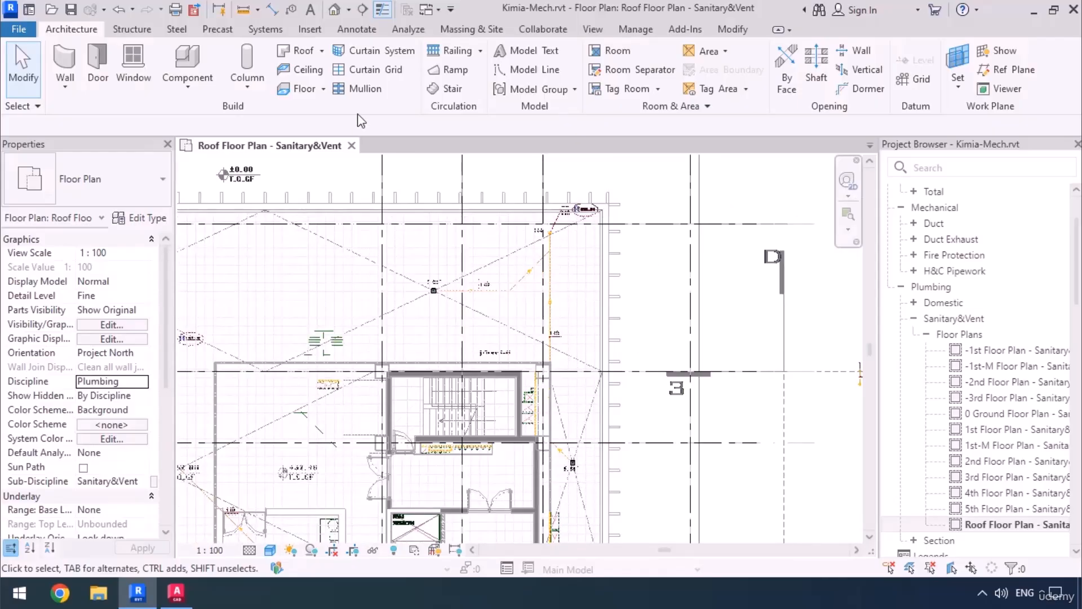
Draw a vertical building section line on the roof plan just beside riser RW-01, between the riser and the outer roof edge.
{"action": "left_click", "coordinate": [362, 9]}
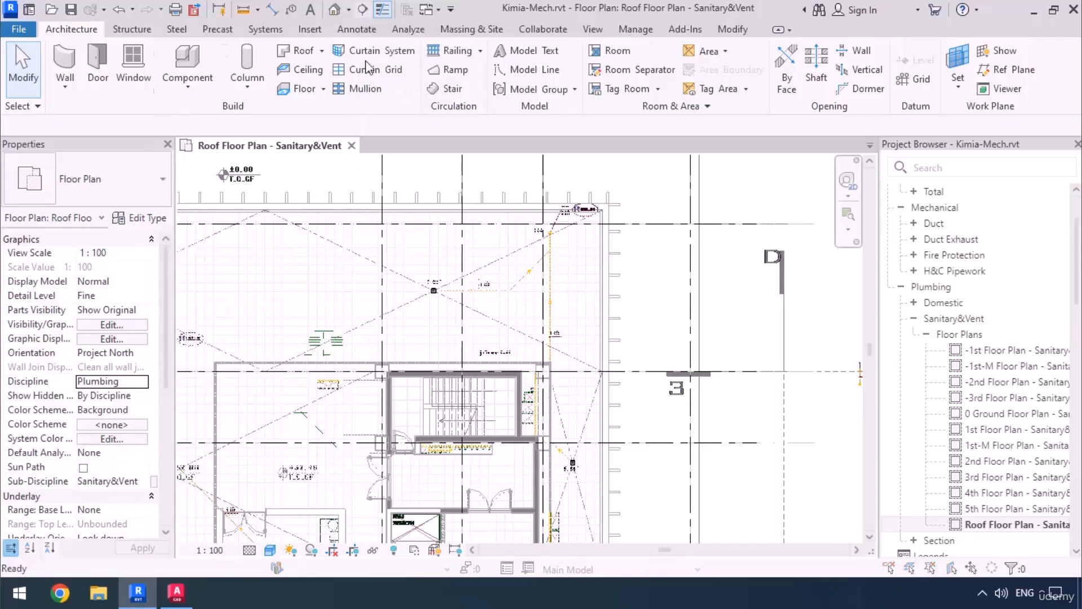
{"action": "left_click", "coordinate": [585, 477]}
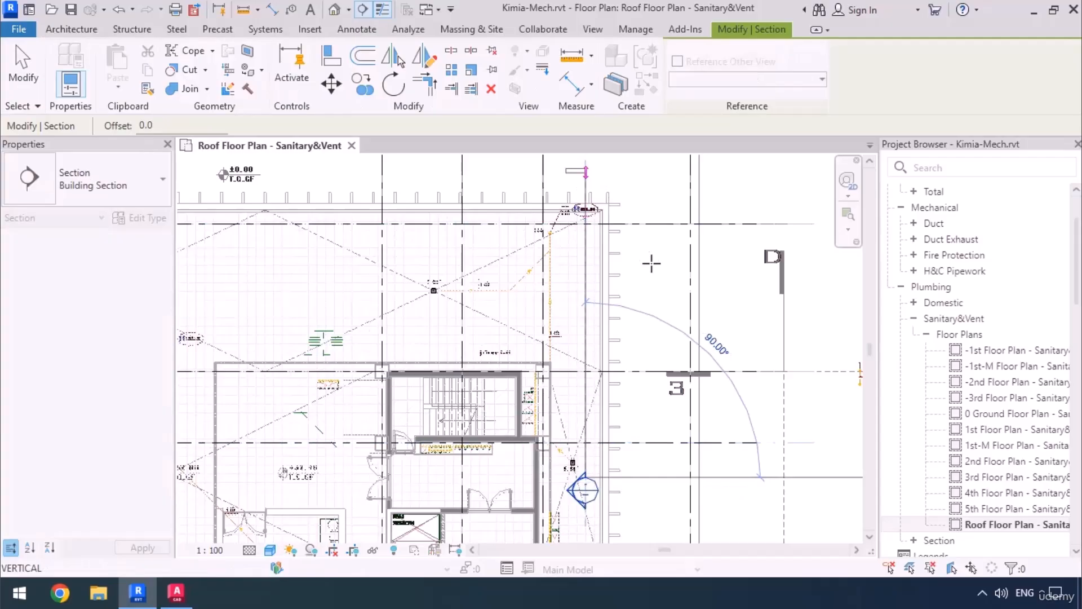
{"action": "scroll", "coordinate": [652, 264], "scroll_direction": "down", "scroll_amount": 3}
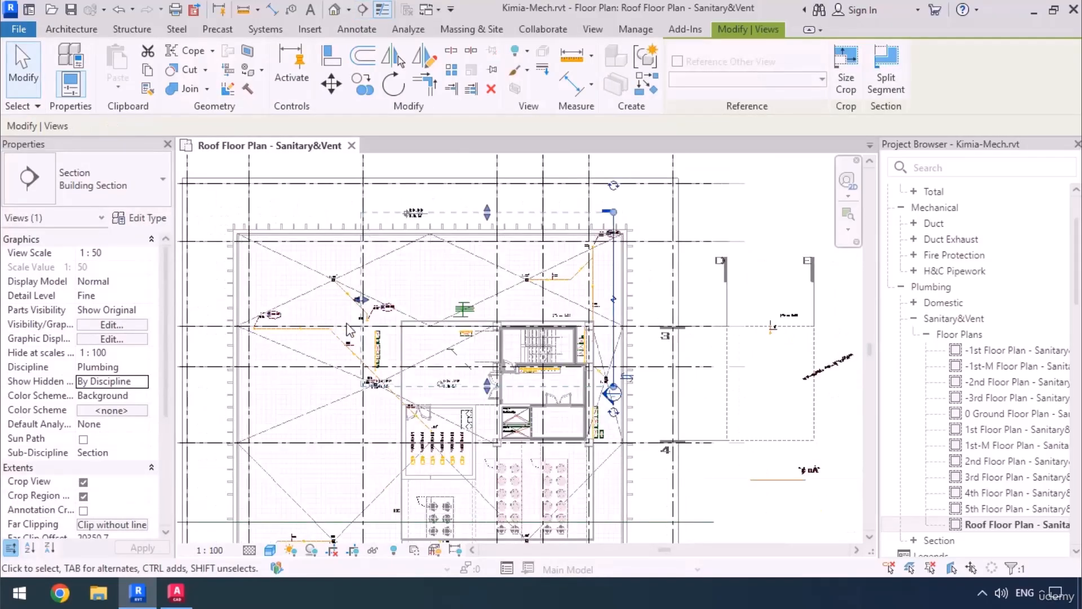
Shorten the new section's view depth to just past the RW-01 pipe and open the section view.
{"action": "left_click_drag", "start_coordinate": [357, 308], "coordinate": [599, 307]}
{"action": "scroll", "coordinate": [611, 276], "scroll_direction": "up", "scroll_amount": 3}
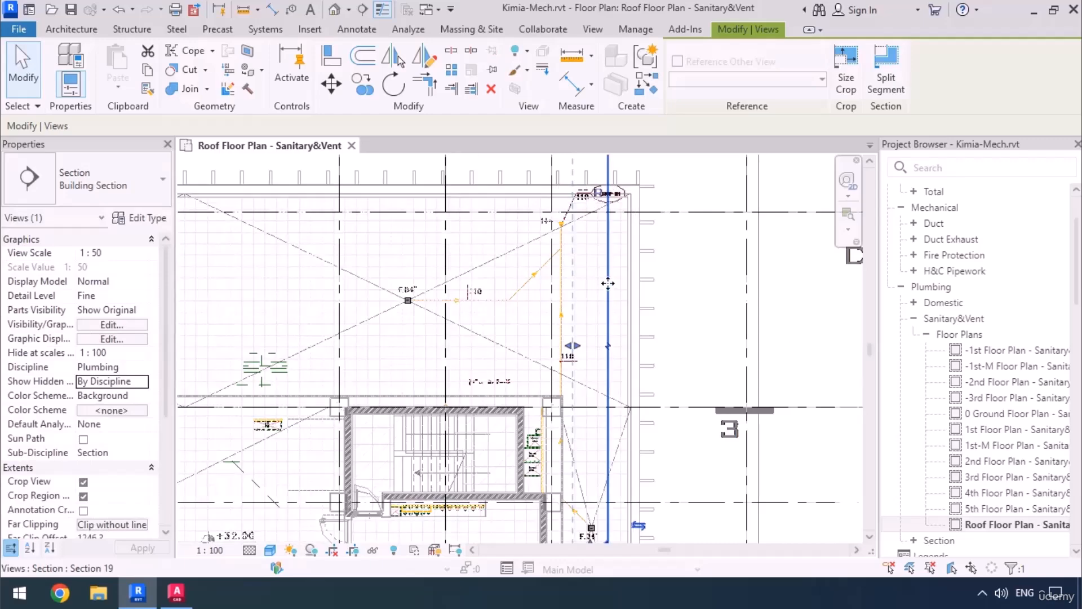
{"action": "right_click", "coordinate": [608, 285]}
{"action": "left_click", "coordinate": [653, 208]}
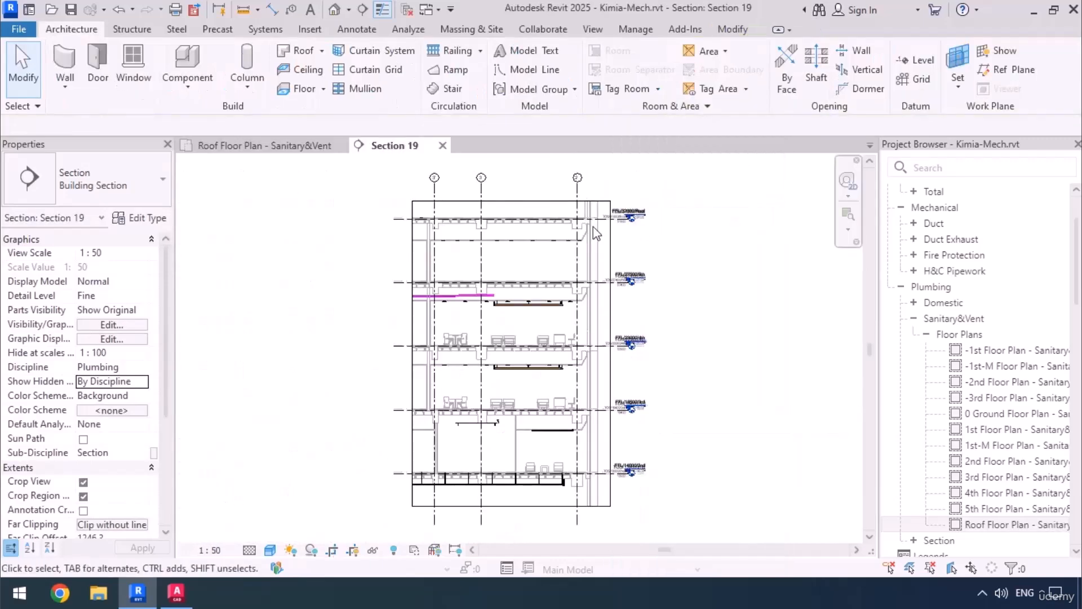
Place an aligned dimension in the section from the underside of the roof beam at grid 2 to level FFL/32000/Roof.
{"action": "scroll", "coordinate": [617, 205], "scroll_direction": "up", "scroll_amount": 5}
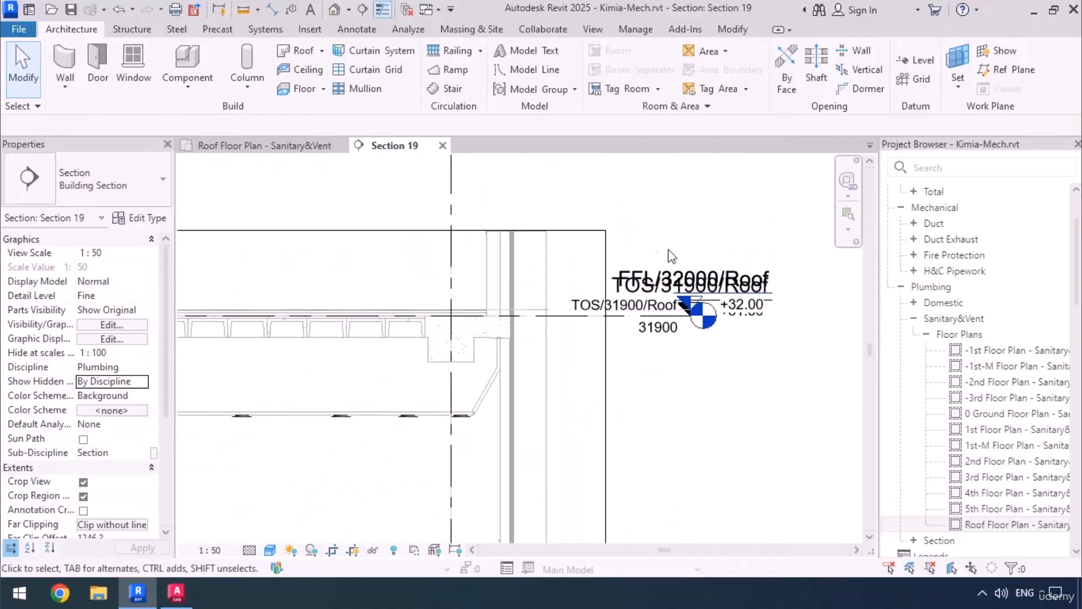
{"action": "middle_click_drag", "start_coordinate": [483, 416], "coordinate": [725, 363]}
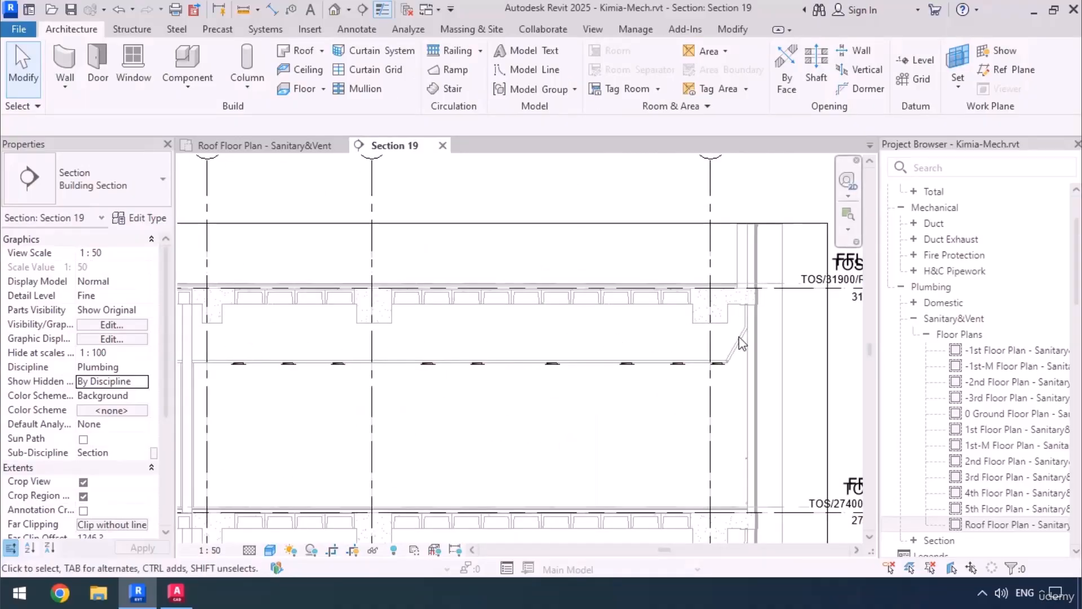
{"action": "middle_click_drag", "start_coordinate": [699, 336], "coordinate": [509, 342]}
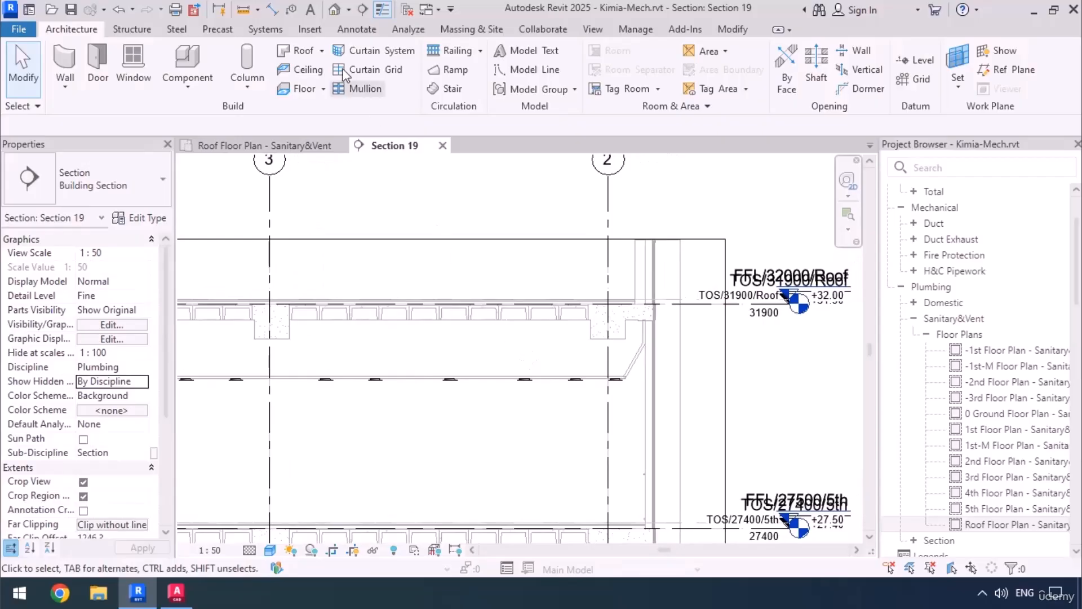
{"action": "left_click", "coordinate": [271, 11]}
{"action": "scroll", "coordinate": [599, 330], "scroll_direction": "up", "scroll_amount": 4}
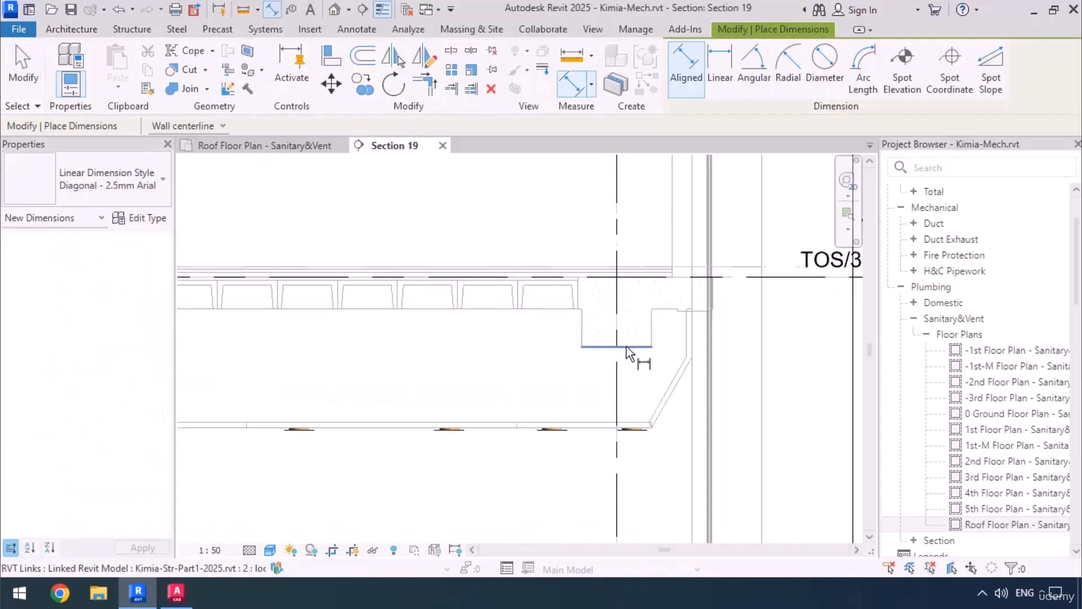
{"action": "left_click", "coordinate": [627, 346]}
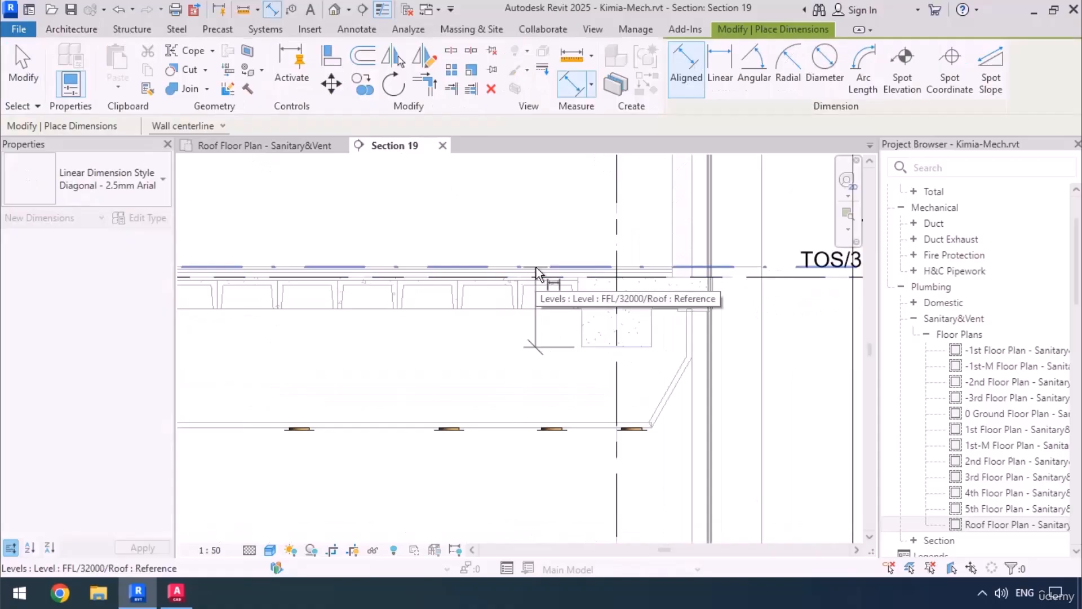
{"action": "left_click", "coordinate": [524, 267]}
{"action": "left_click", "coordinate": [445, 236]}
{"action": "scroll", "coordinate": [542, 234], "scroll_direction": "down", "scroll_amount": 4}
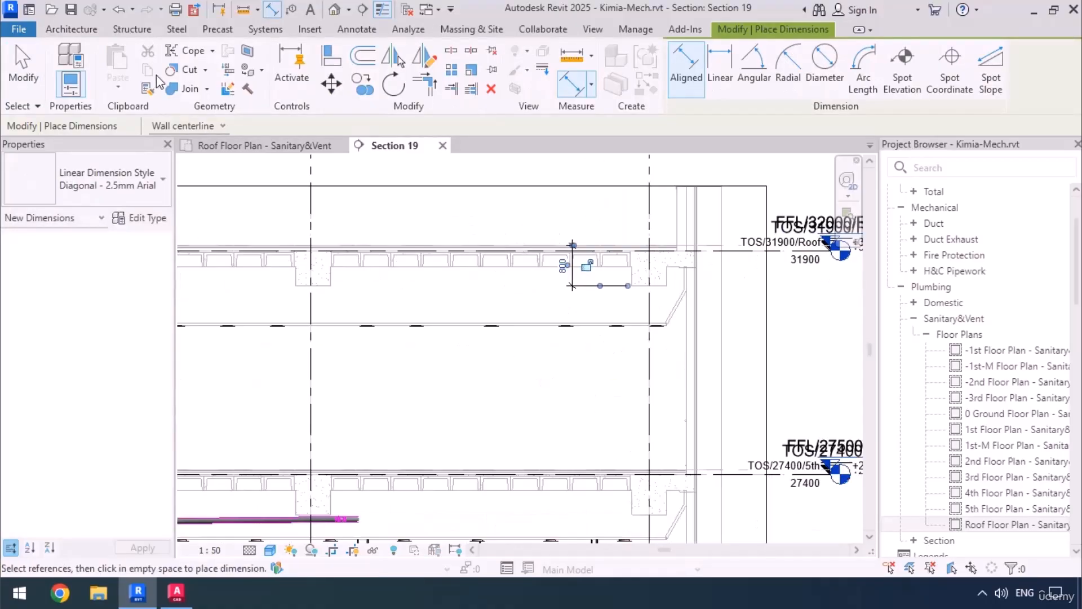
Return to the Roof Floor Plan - Sanitary&Vent view and end the dimension command.
{"action": "left_click", "coordinate": [212, 149]}
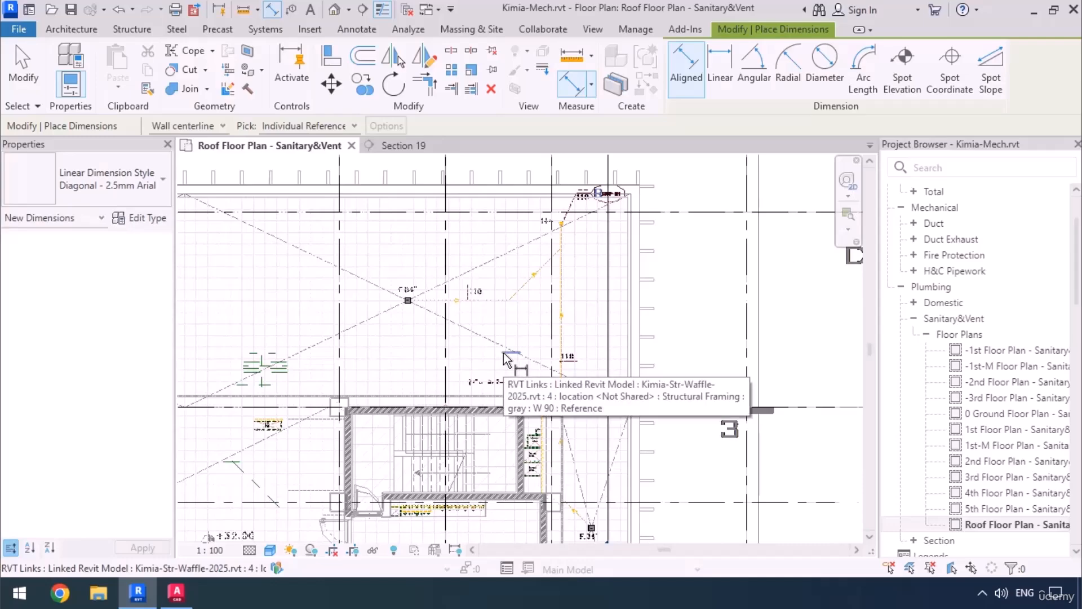
{"action": "key", "text": "Escape"}
{"action": "key", "text": "Escape"}
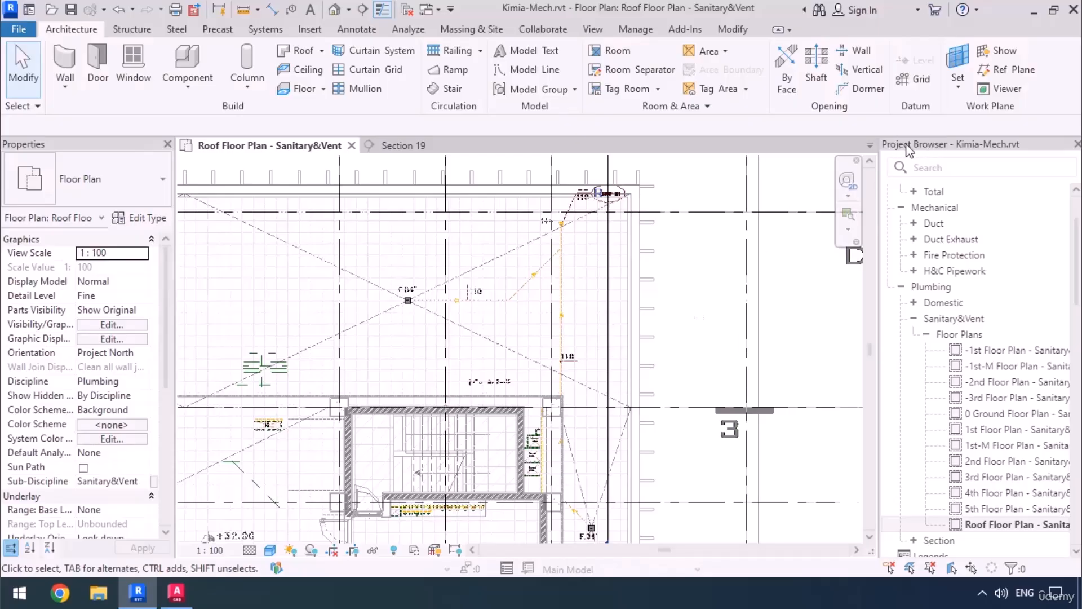
Duplicate the Sanitary piping system type under the Piping Systems family.
{"action": "scroll", "coordinate": [923, 469], "scroll_direction": "down", "scroll_amount": 2}
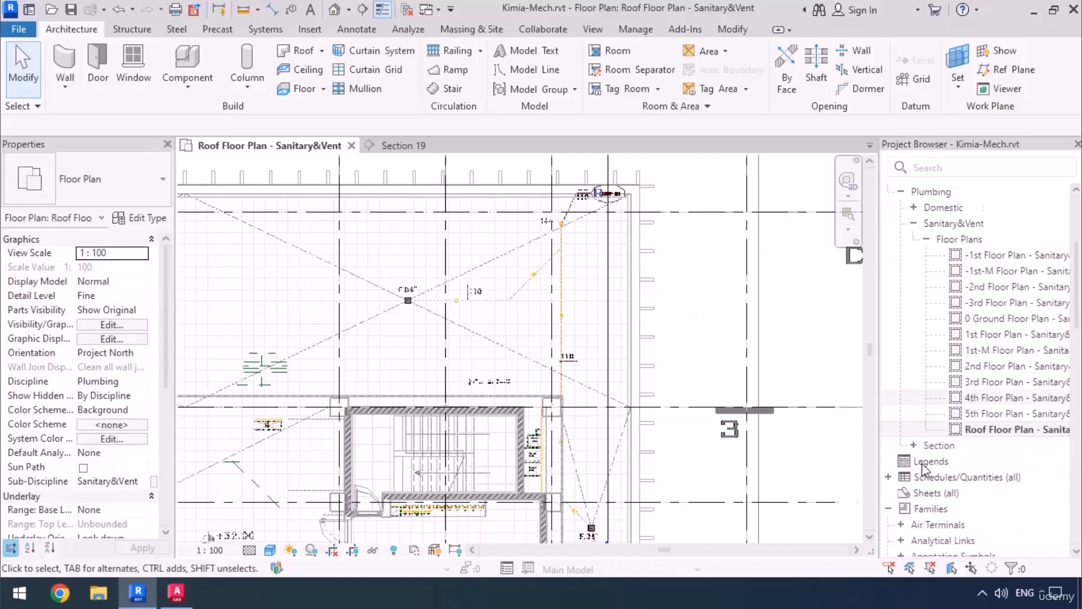
{"action": "scroll", "coordinate": [923, 469], "scroll_direction": "down", "scroll_amount": 2}
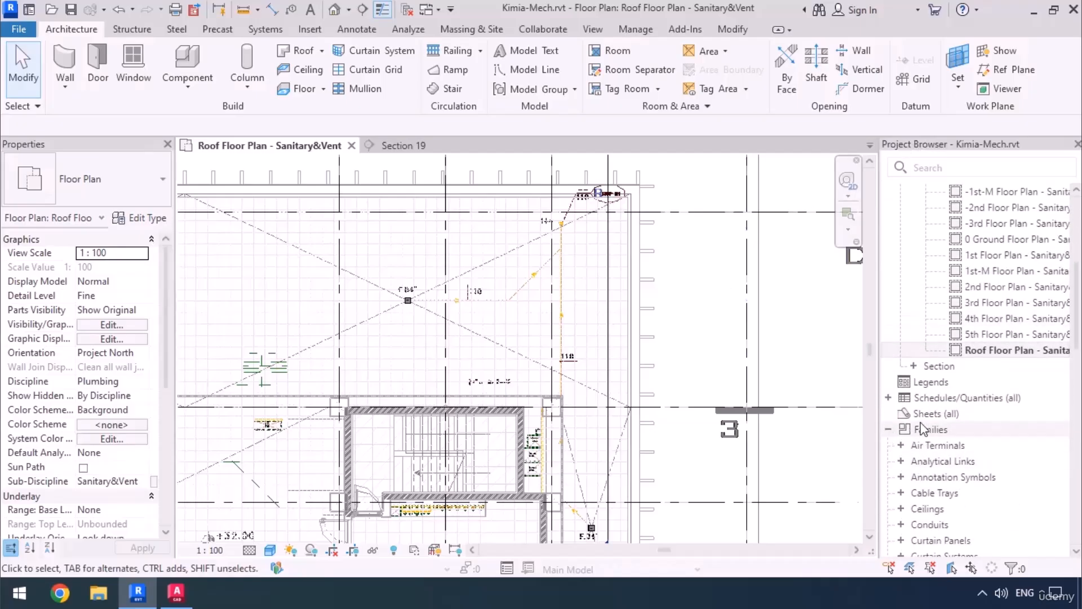
{"action": "scroll", "coordinate": [920, 437], "scroll_direction": "down", "scroll_amount": 7}
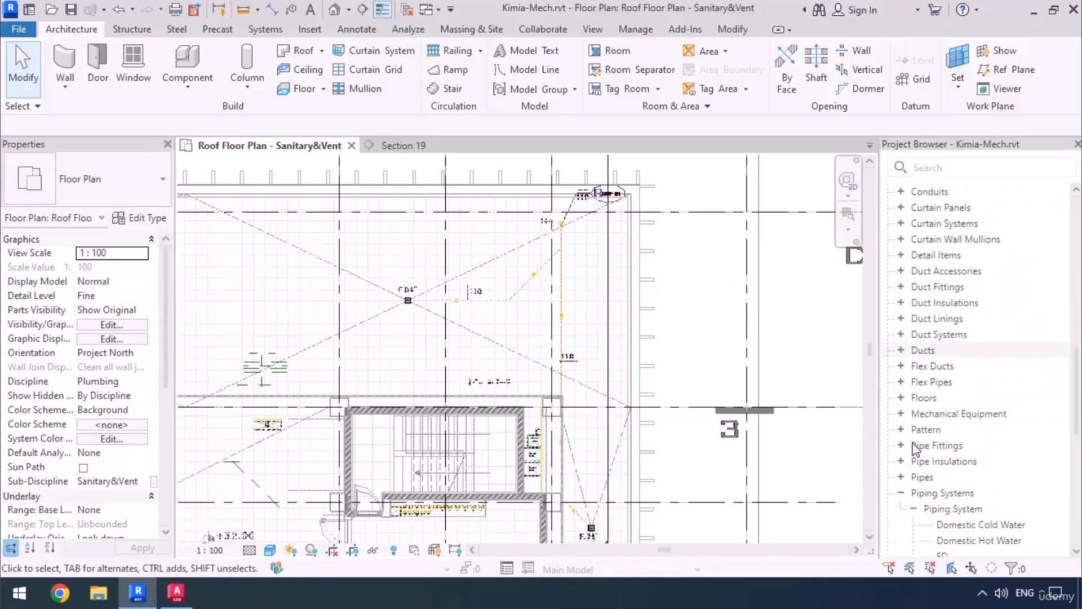
{"action": "scroll", "coordinate": [916, 449], "scroll_direction": "down", "scroll_amount": 5}
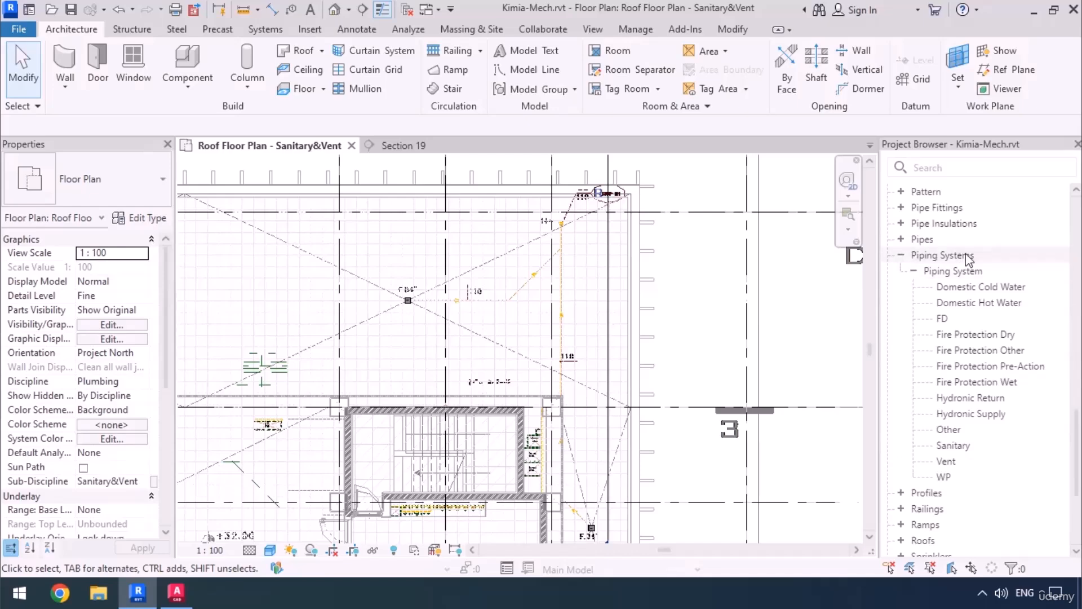
{"action": "left_click", "coordinate": [958, 445]}
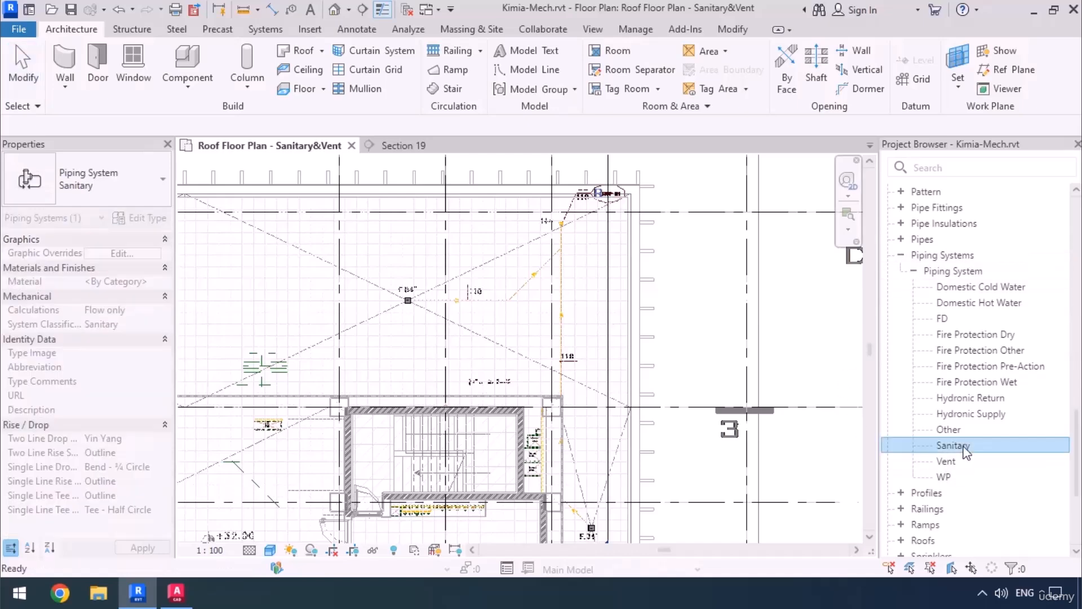
{"action": "right_click", "coordinate": [965, 449]}
{"action": "left_click", "coordinate": [931, 241]}
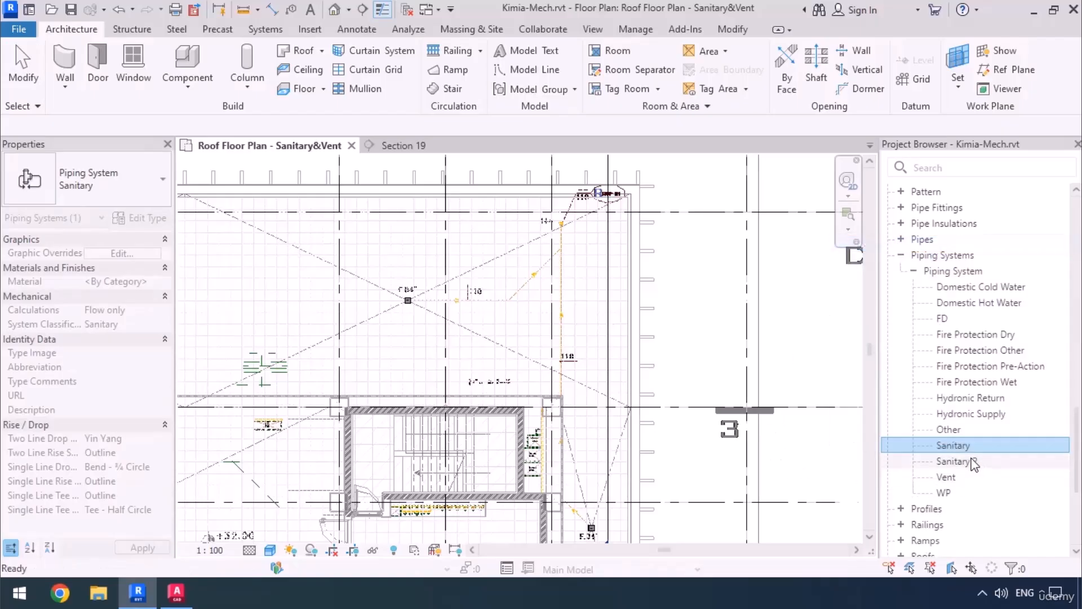
Rename the duplicated Sanitary 2 piping system type as RW.
{"action": "left_click", "coordinate": [978, 461]}
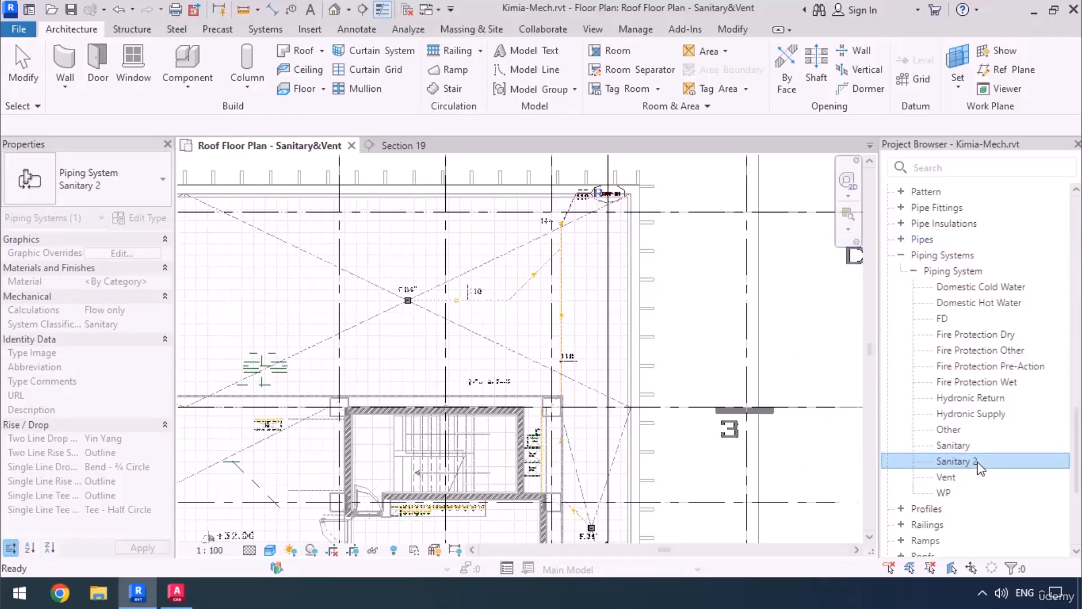
{"action": "right_click", "coordinate": [977, 461]}
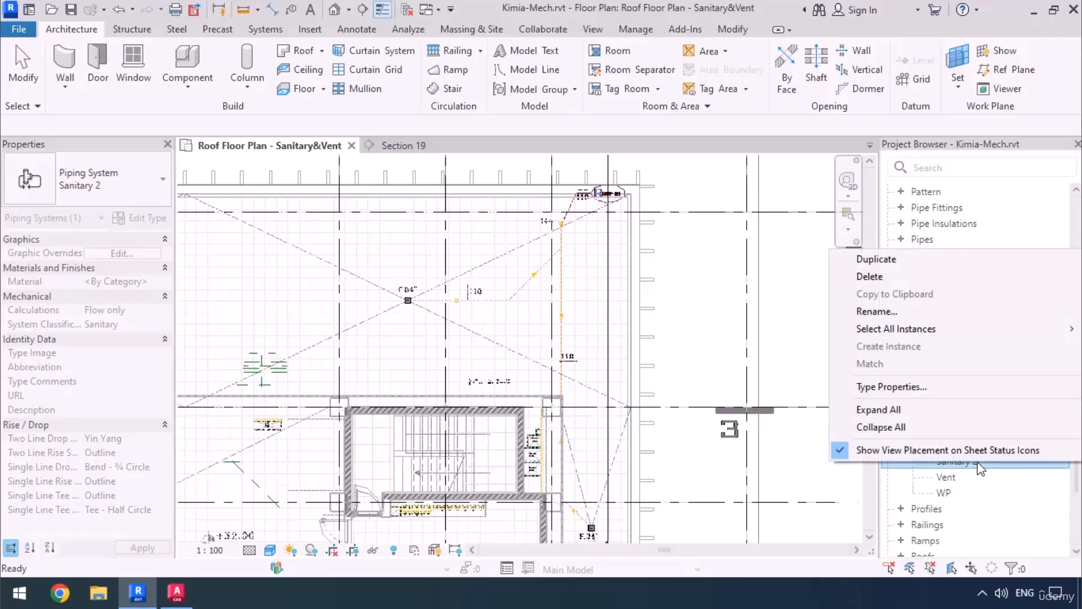
{"action": "left_click", "coordinate": [919, 310]}
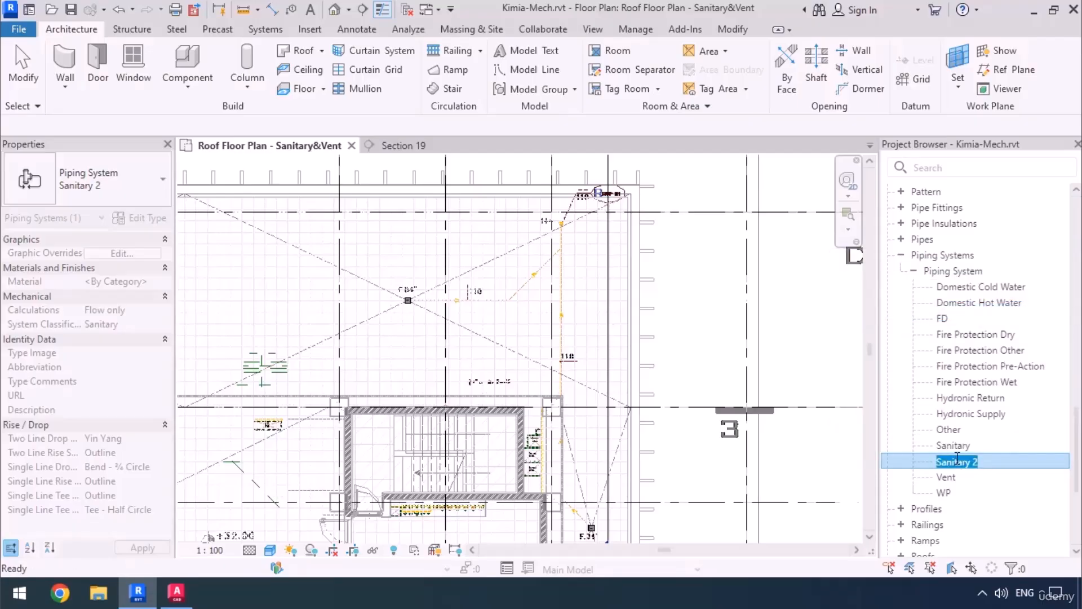
{"action": "type", "text": "RW"}
{"action": "key", "text": "Return"}
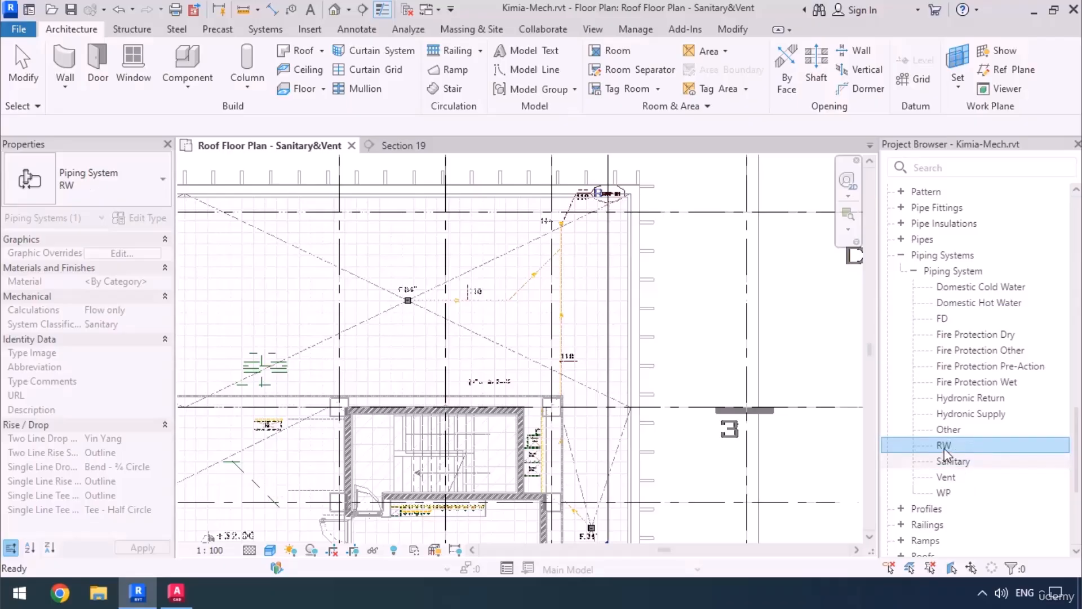
Override the RW system type's line color with brown RGB 128-064-000 in its graphic overrides.
{"action": "right_click", "coordinate": [943, 448]}
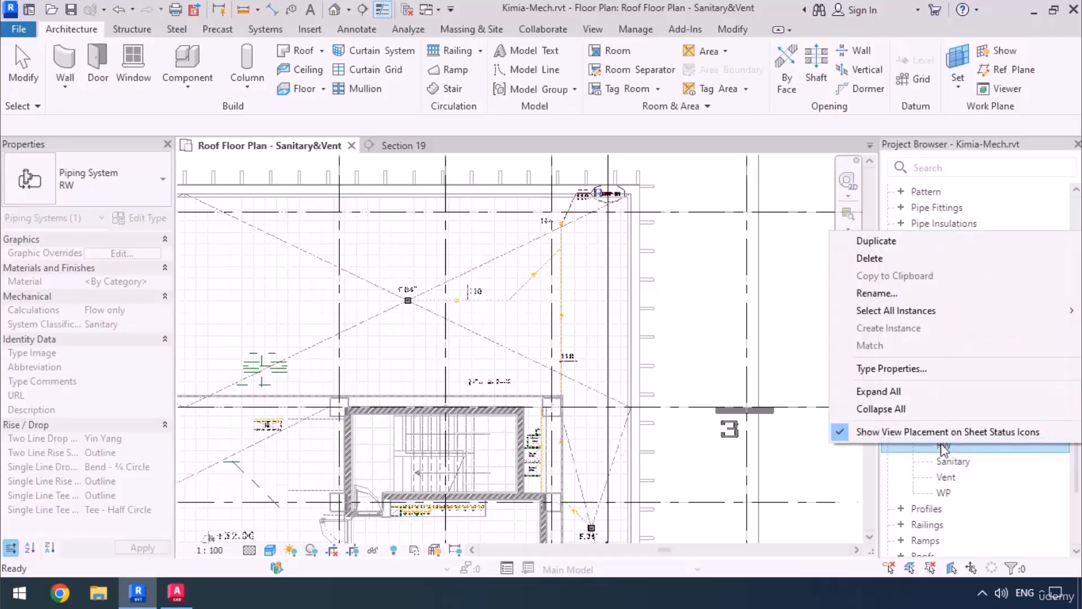
{"action": "left_click", "coordinate": [905, 367]}
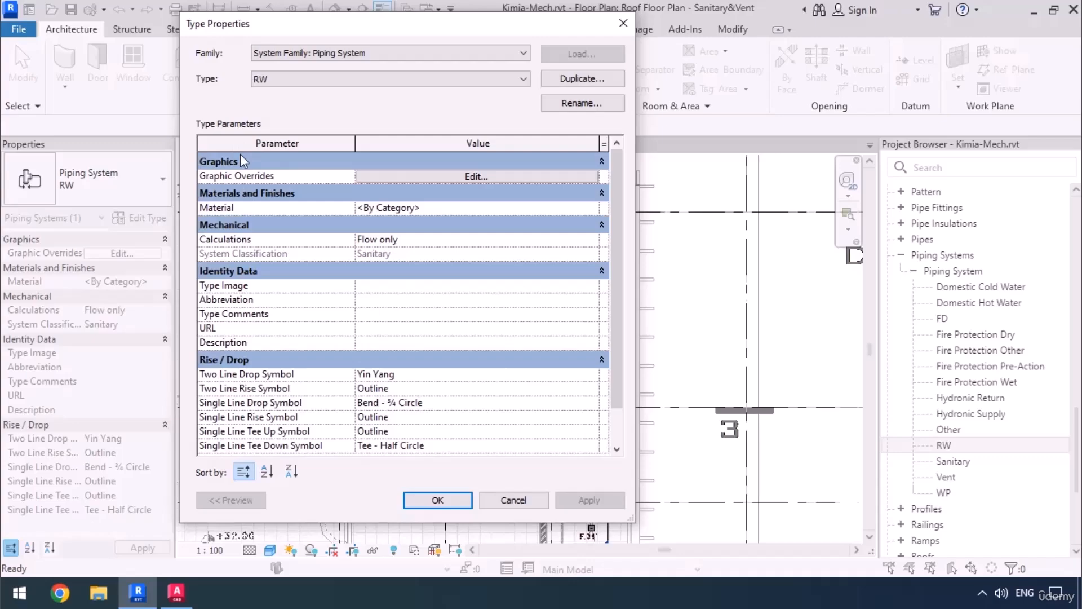
{"action": "left_click", "coordinate": [471, 175]}
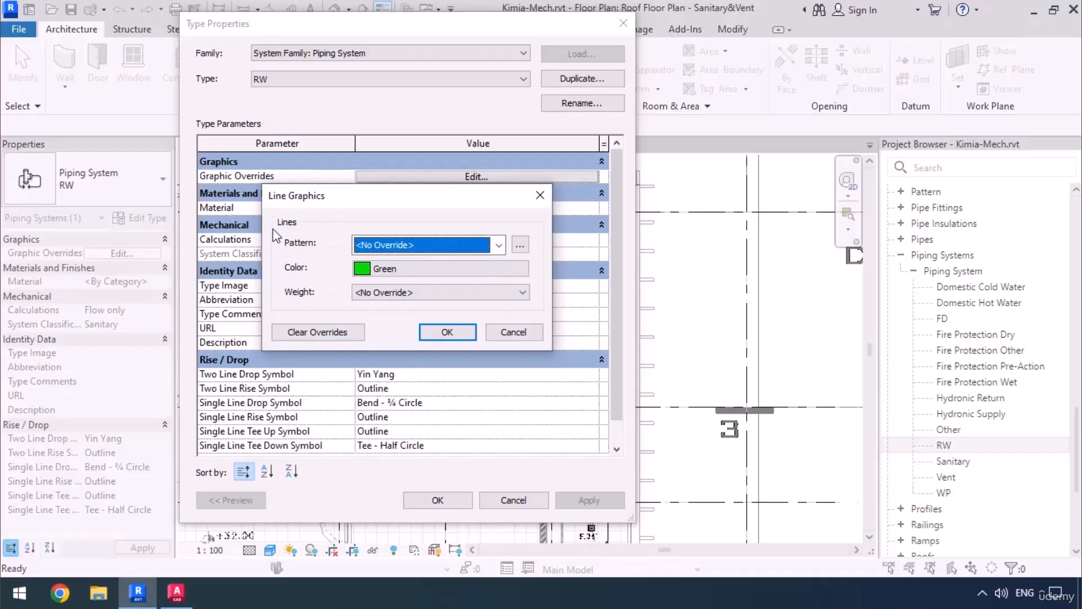
{"action": "left_click", "coordinate": [376, 268]}
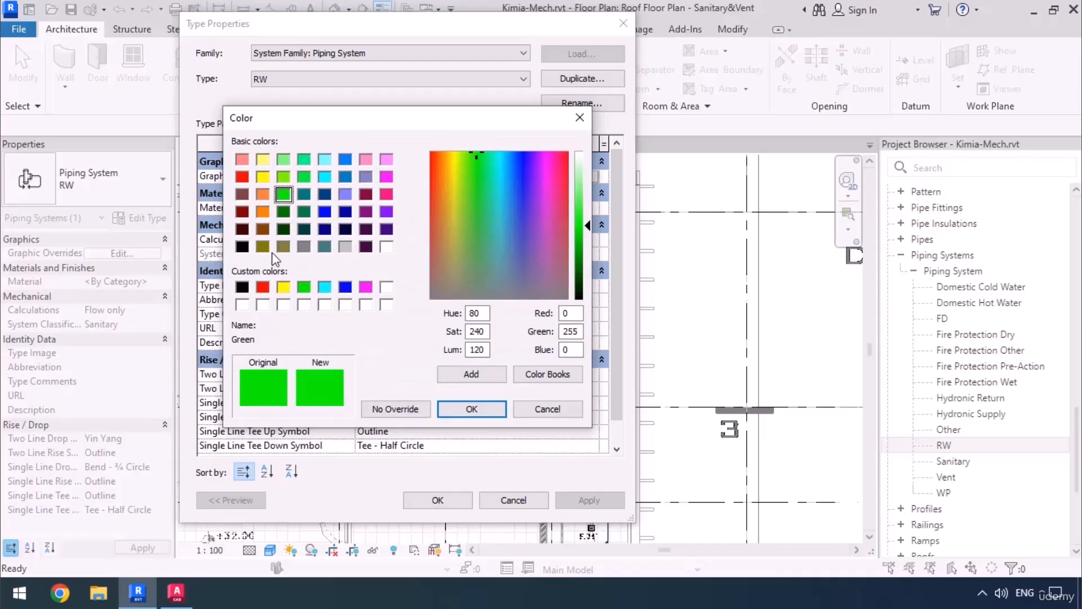
{"action": "left_click", "coordinate": [263, 229]}
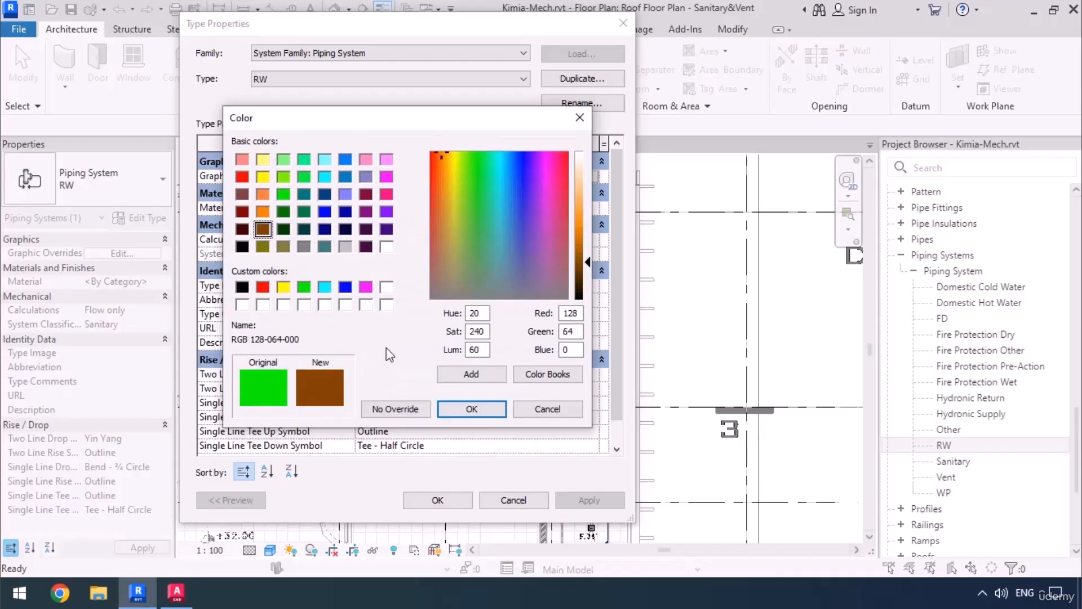
{"action": "left_click", "coordinate": [473, 413]}
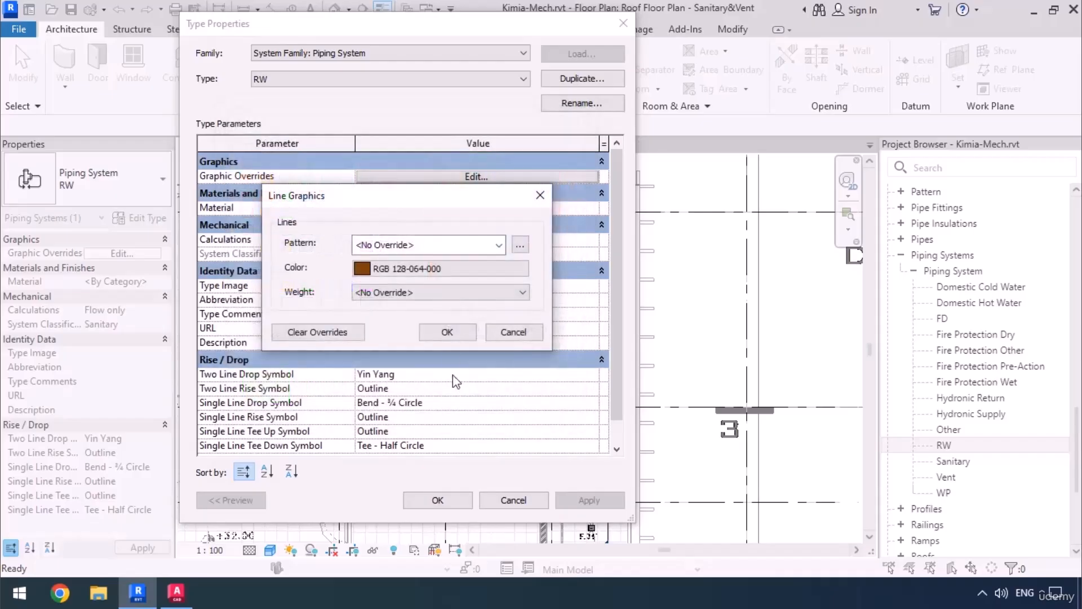
{"action": "left_click", "coordinate": [446, 333]}
{"action": "left_click", "coordinate": [438, 500]}
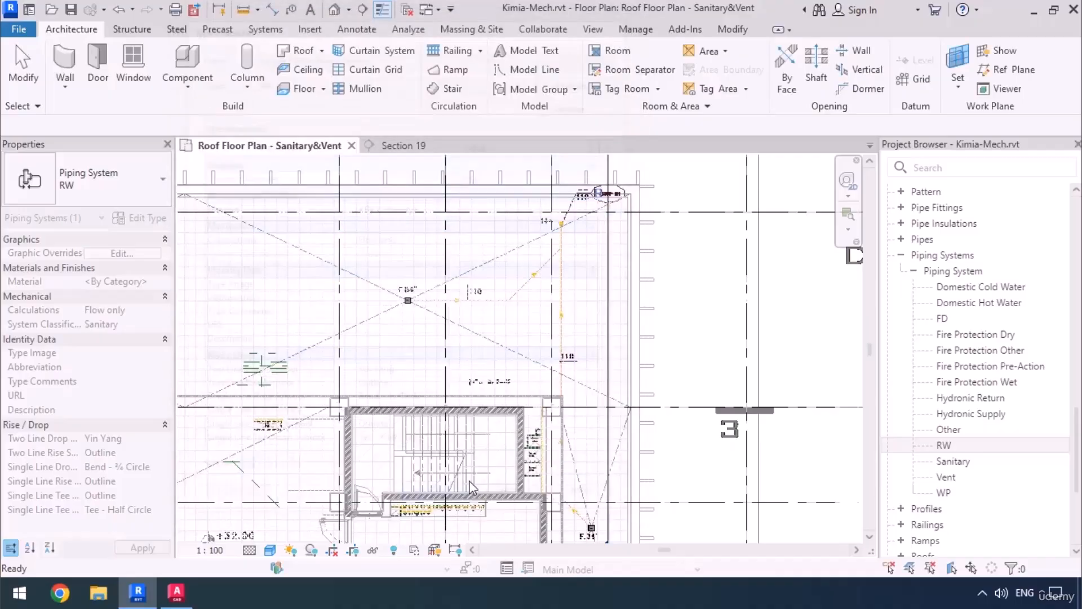
{"action": "left_click", "coordinate": [680, 299]}
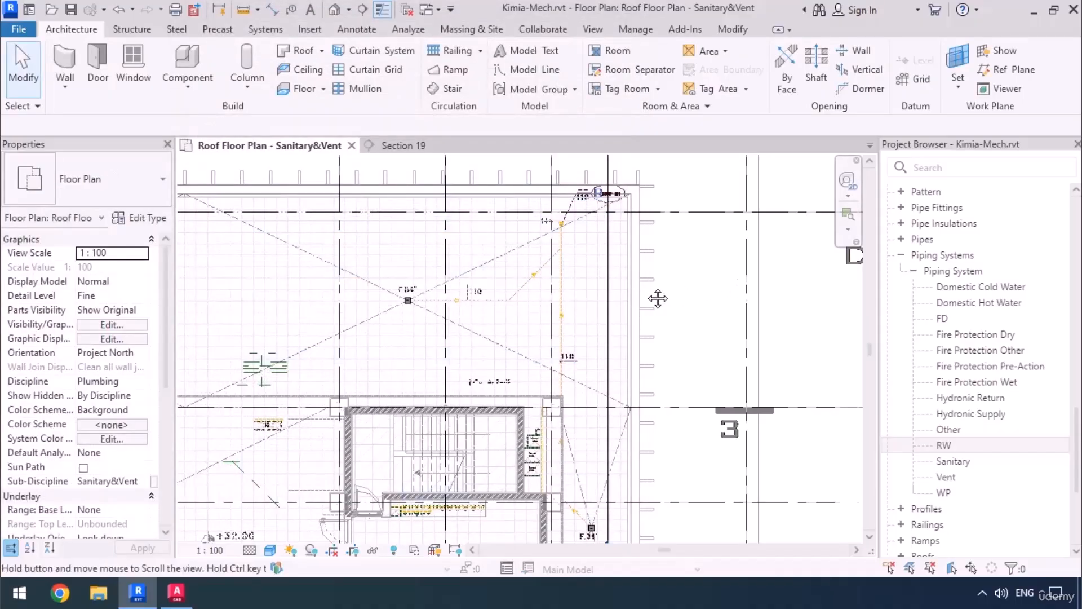
Start the Pipe command in the roof plan with the Valsir HDPE SDR26 pipe type.
{"action": "middle_click_drag", "start_coordinate": [641, 307], "coordinate": [702, 277]}
{"action": "scroll", "coordinate": [699, 279], "scroll_direction": "down", "scroll_amount": 1}
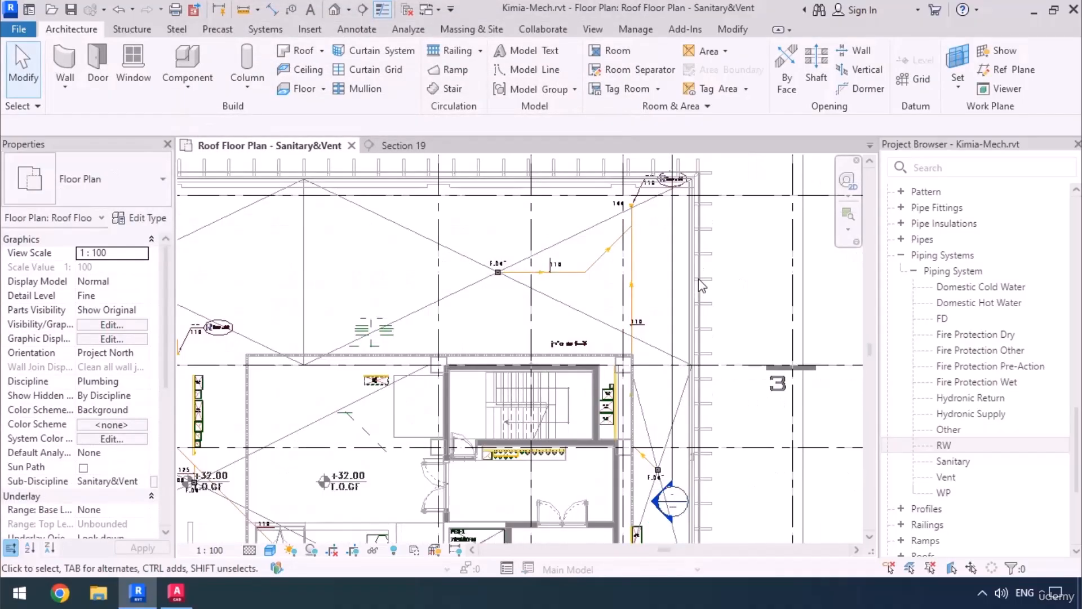
{"action": "middle_click_drag", "start_coordinate": [711, 343], "coordinate": [703, 319]}
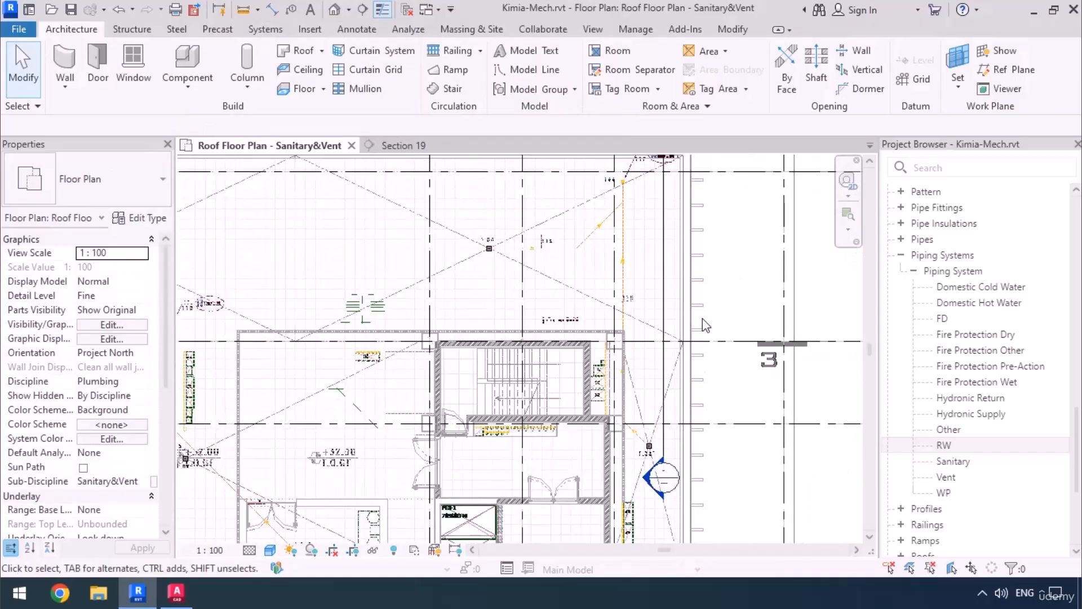
{"action": "key", "text": "p"}
{"action": "key", "text": "i"}
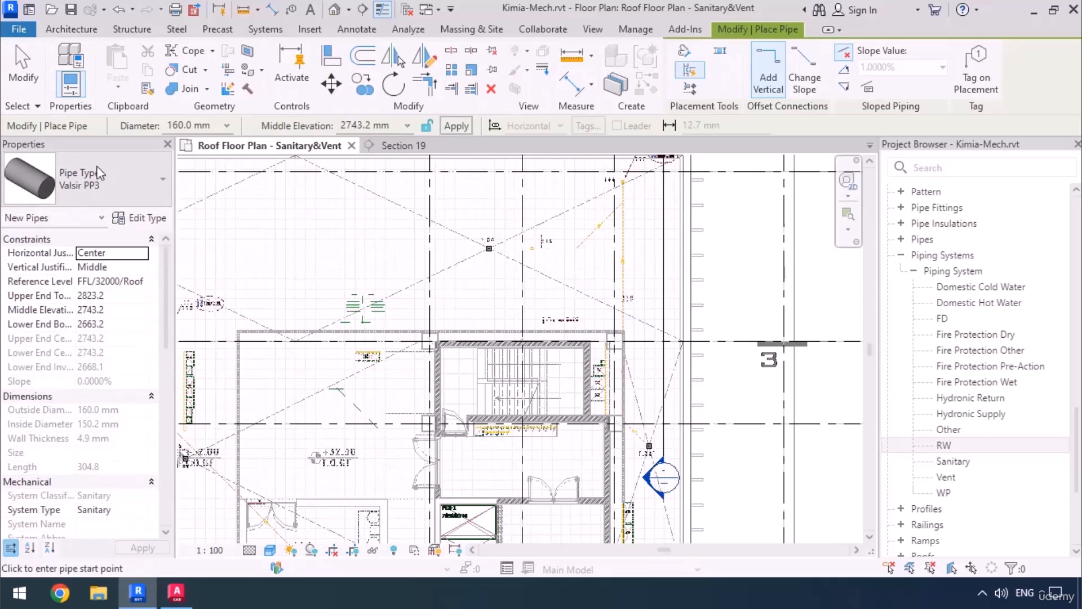
{"action": "left_click", "coordinate": [76, 184]}
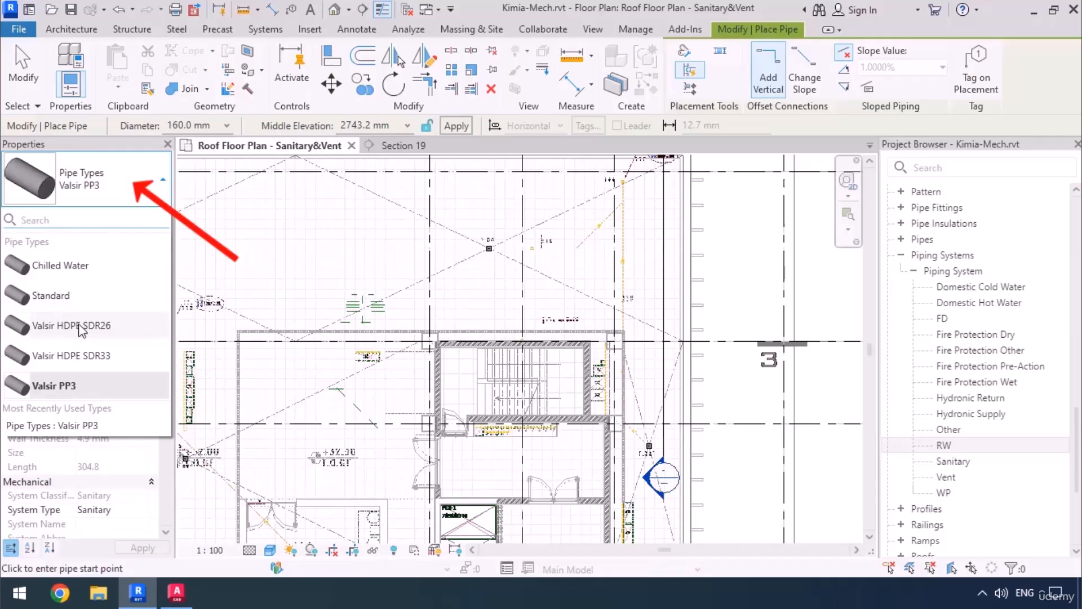
{"action": "mouse_move", "coordinate": [67, 328]}
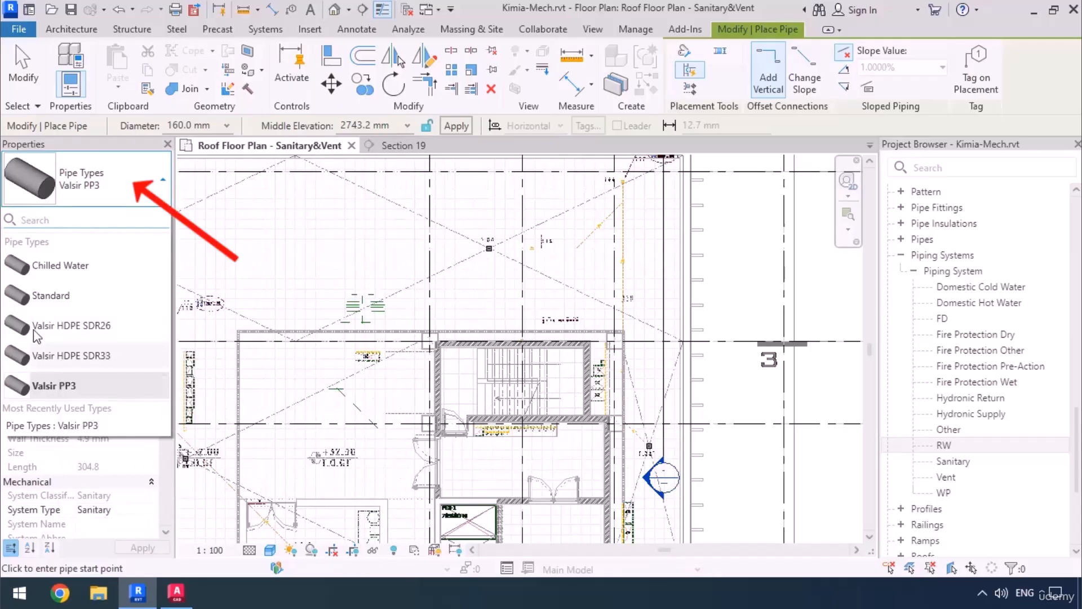
{"action": "mouse_move", "coordinate": [86, 361]}
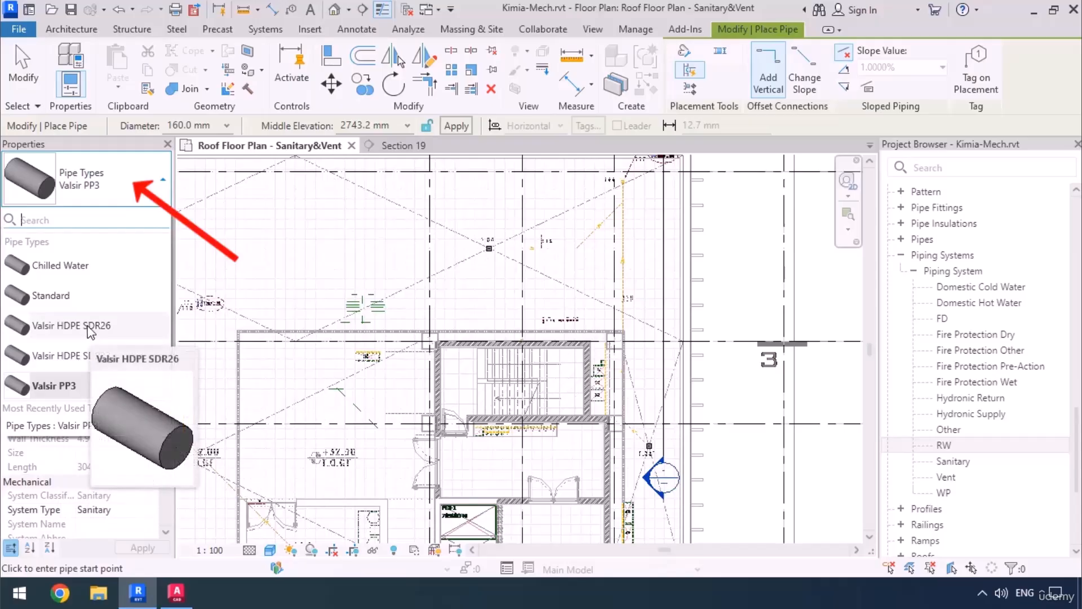
{"action": "left_click", "coordinate": [88, 327]}
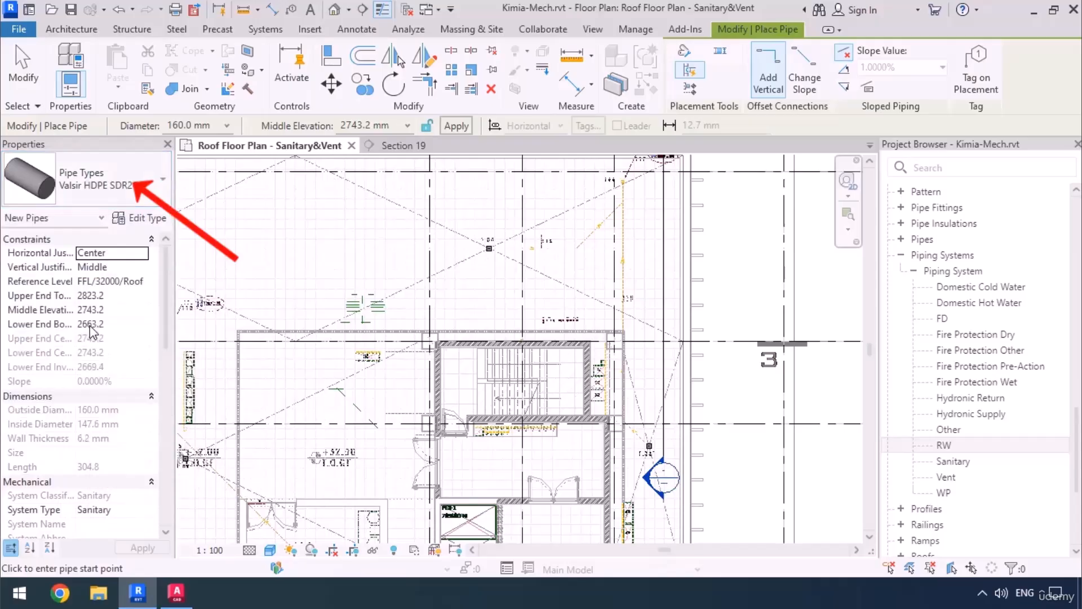
Compare the diameters available for the Valsir HDPE SDR26 and SDR33 pipe types, ending on SDR26.
{"action": "left_click", "coordinate": [224, 126]}
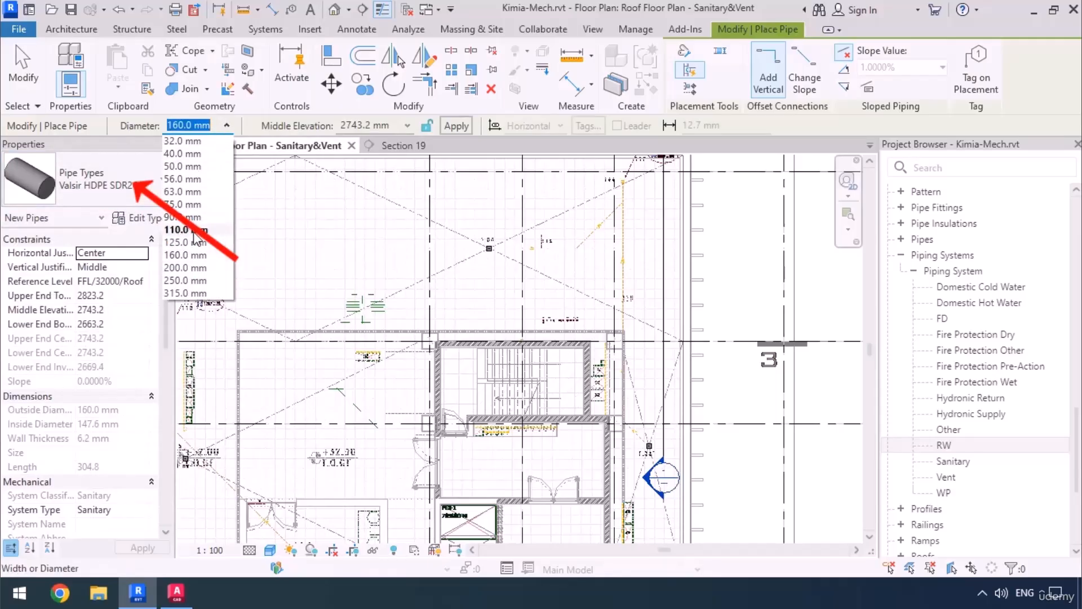
{"action": "left_click", "coordinate": [115, 192]}
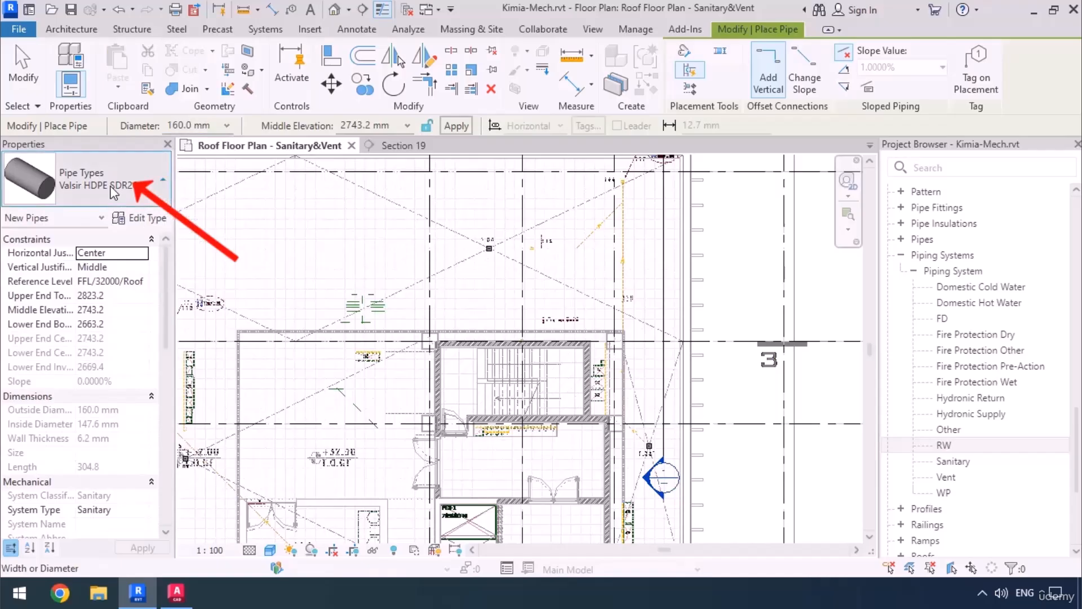
{"action": "left_click", "coordinate": [114, 191]}
{"action": "left_click", "coordinate": [111, 357]}
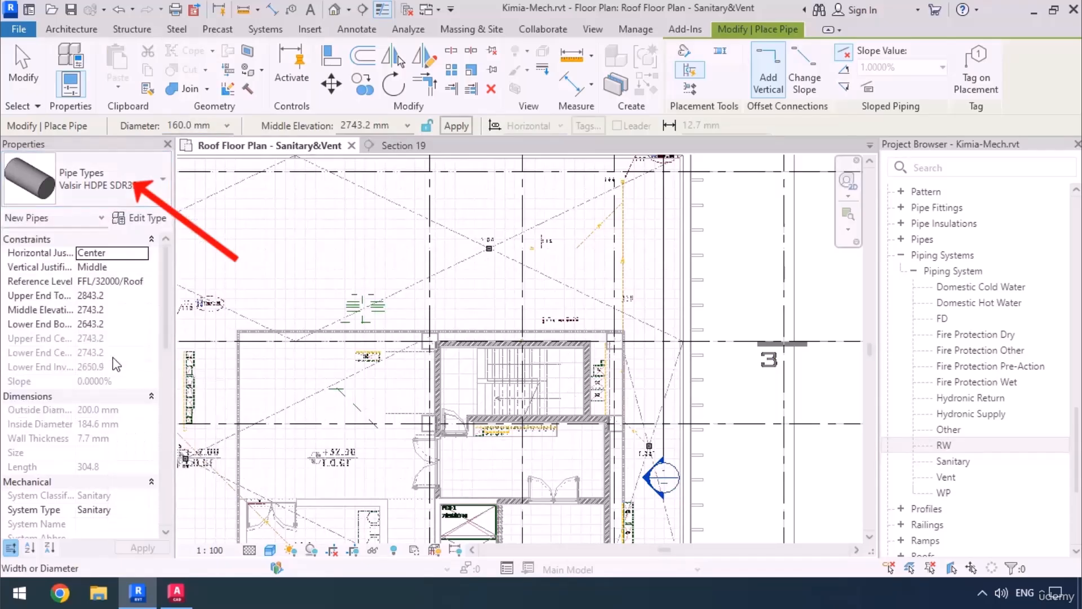
{"action": "left_click", "coordinate": [226, 125]}
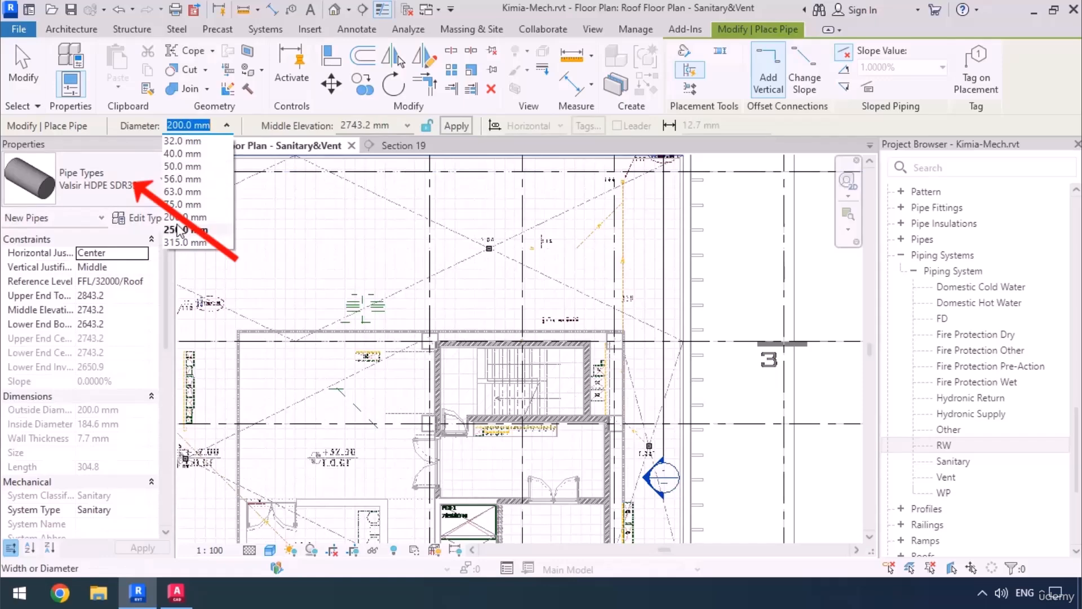
{"action": "left_click", "coordinate": [143, 194]}
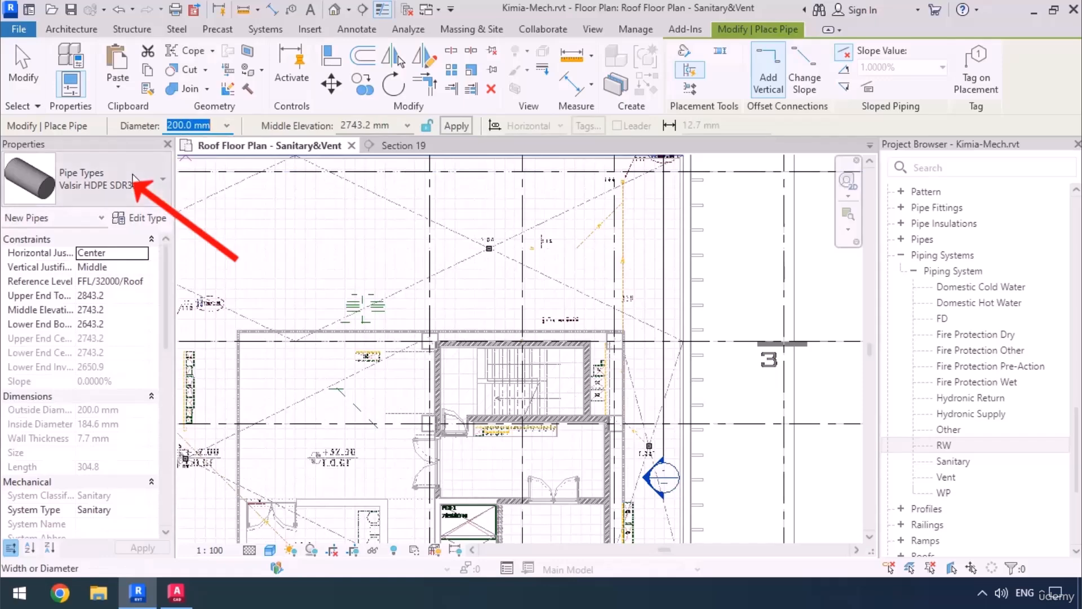
{"action": "left_click", "coordinate": [144, 195]}
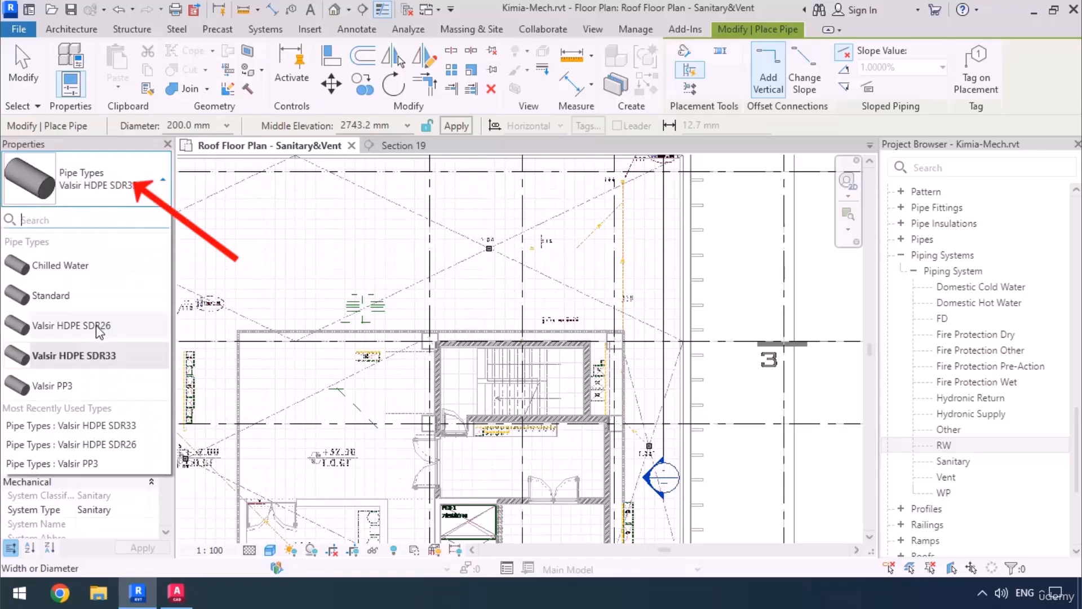
{"action": "left_click", "coordinate": [71, 325]}
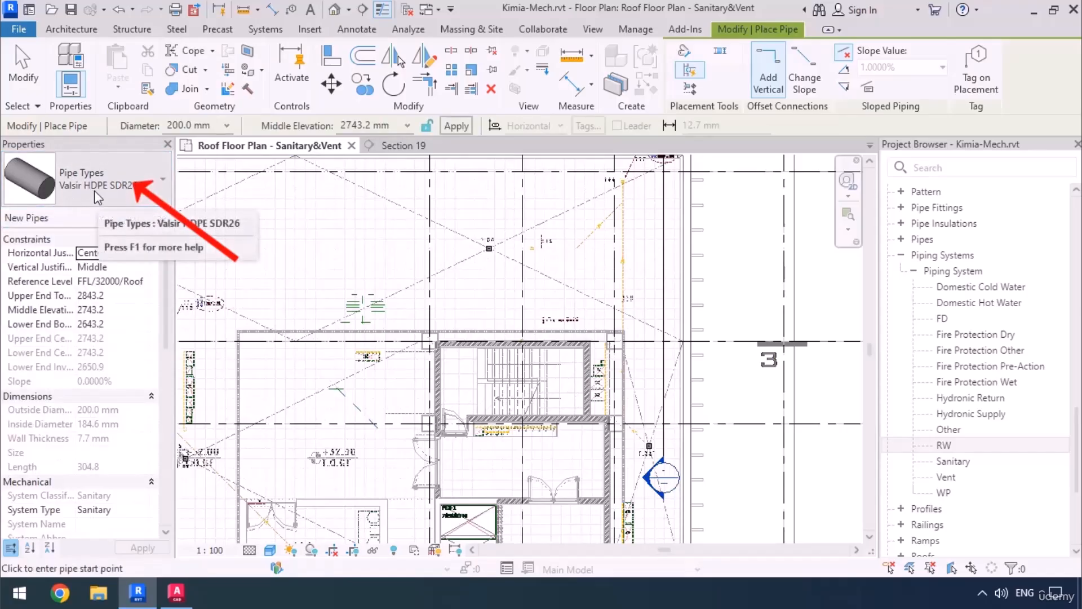
Assign the RW system type to the new pipe and set its diameter to 110 mm.
{"action": "scroll", "coordinate": [111, 498], "scroll_direction": "down", "scroll_amount": 1}
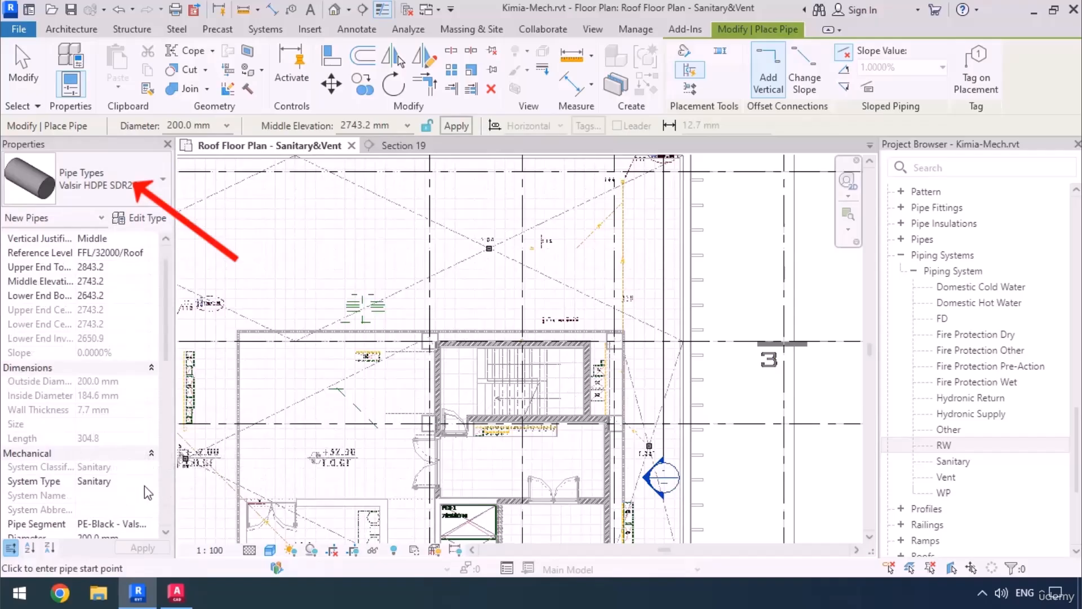
{"action": "left_click", "coordinate": [143, 484]}
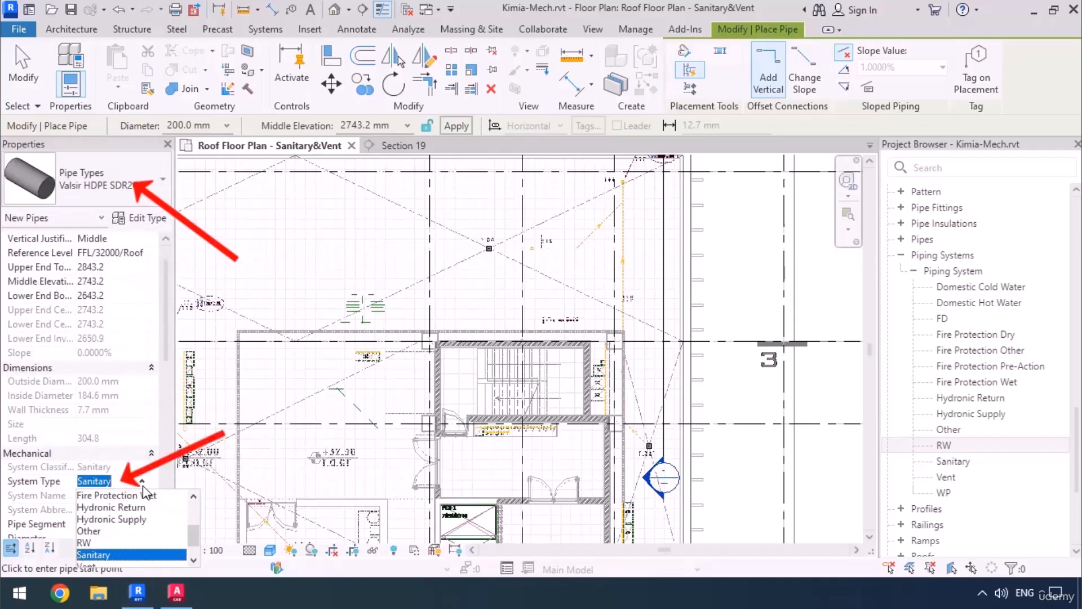
{"action": "left_click", "coordinate": [90, 543]}
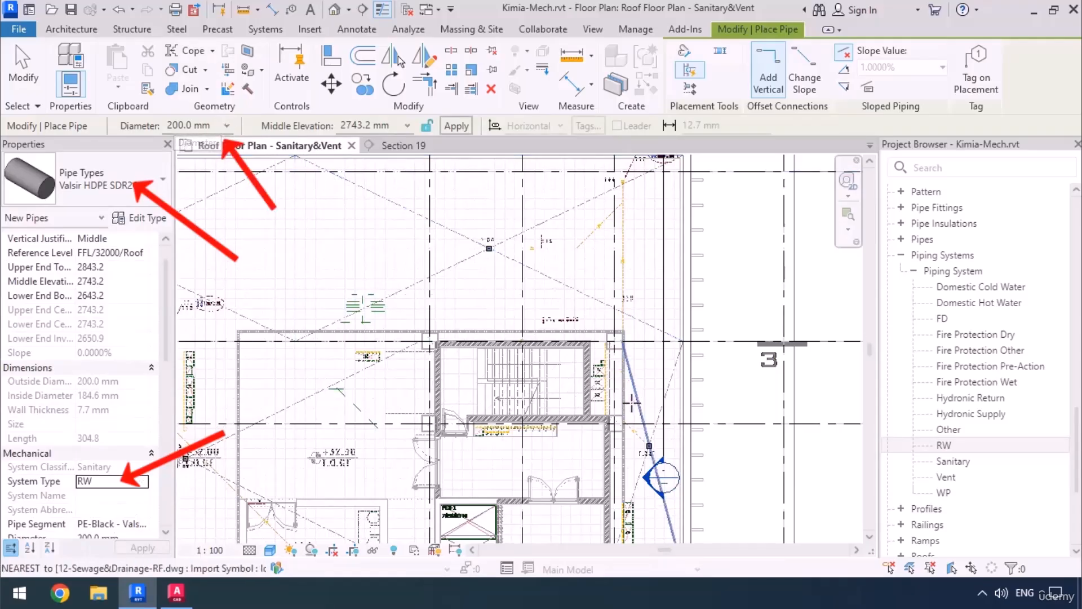
{"action": "scroll", "coordinate": [637, 399], "scroll_direction": "up", "scroll_amount": 3}
{"action": "scroll", "coordinate": [641, 398], "scroll_direction": "up", "scroll_amount": 2, "text": "ctrl"}
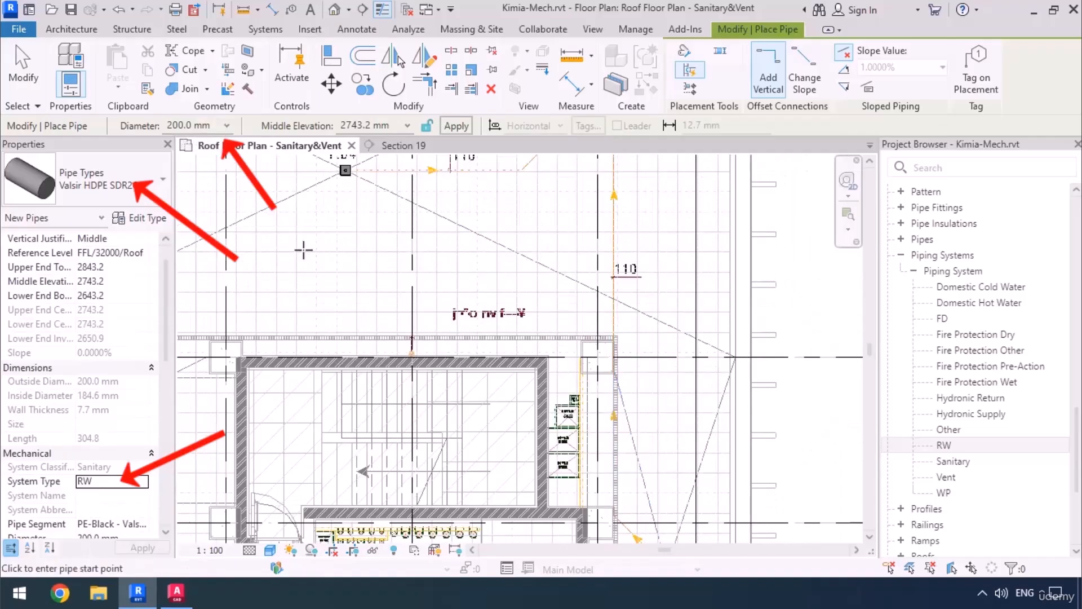
{"action": "left_click", "coordinate": [227, 126]}
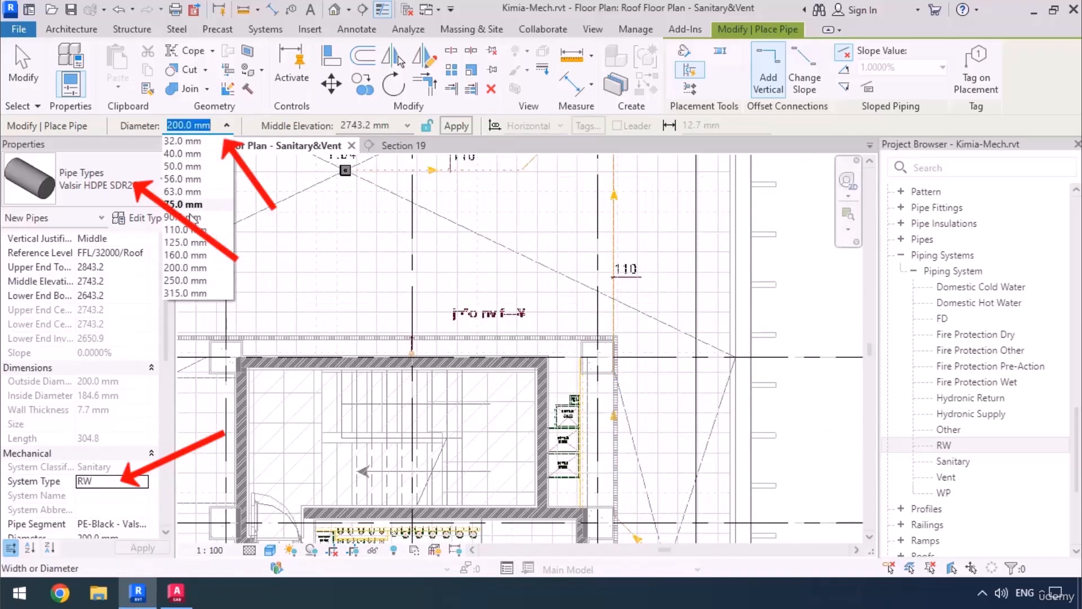
{"action": "left_click", "coordinate": [189, 233]}
Set the new pipe's middle elevation to -800 mm.
{"action": "scroll", "coordinate": [541, 304], "scroll_direction": "down", "scroll_amount": 3}
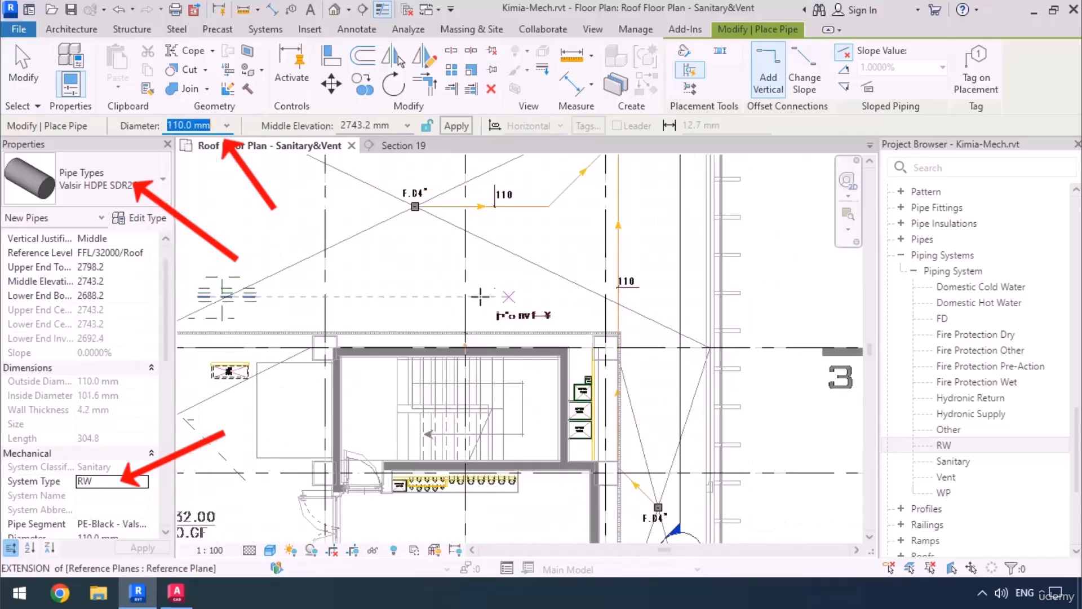
{"action": "left_click", "coordinate": [379, 125]}
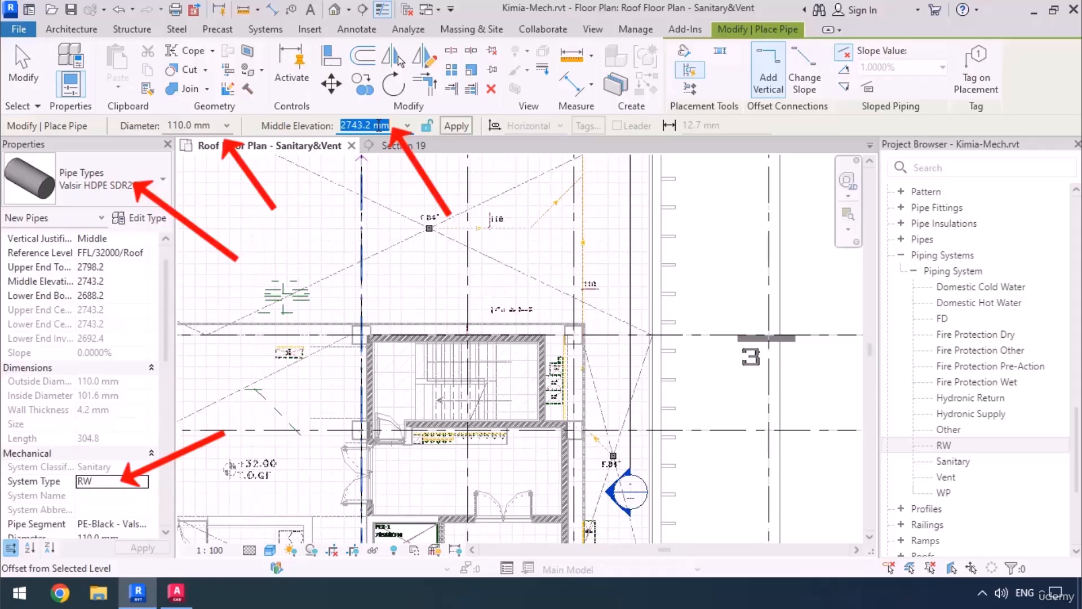
{"action": "key", "text": "BackSpace"}
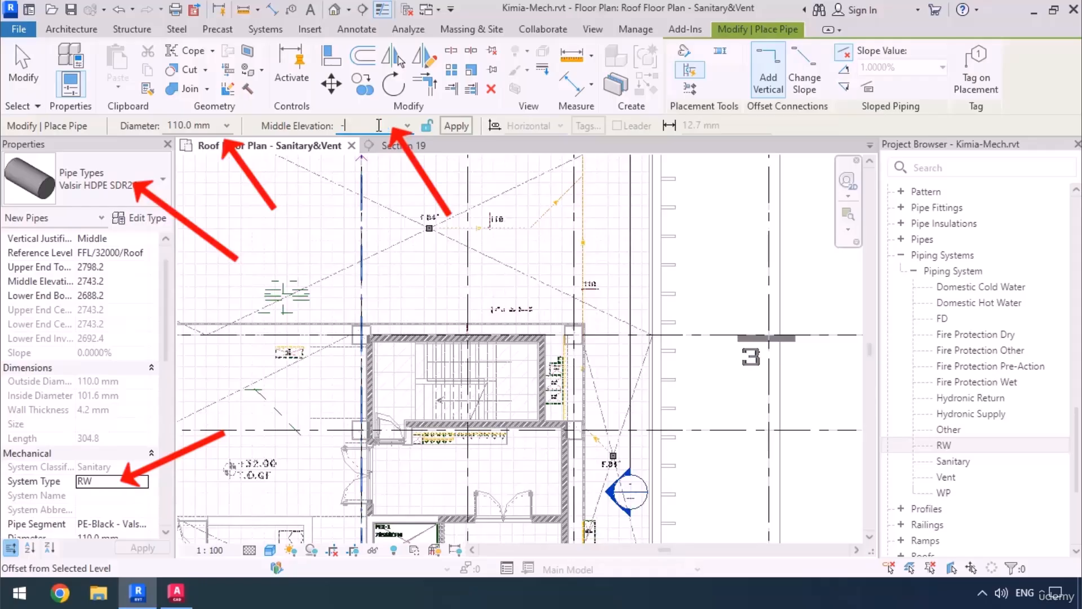
{"action": "type", "text": "-800"}
{"action": "key", "text": "Return"}
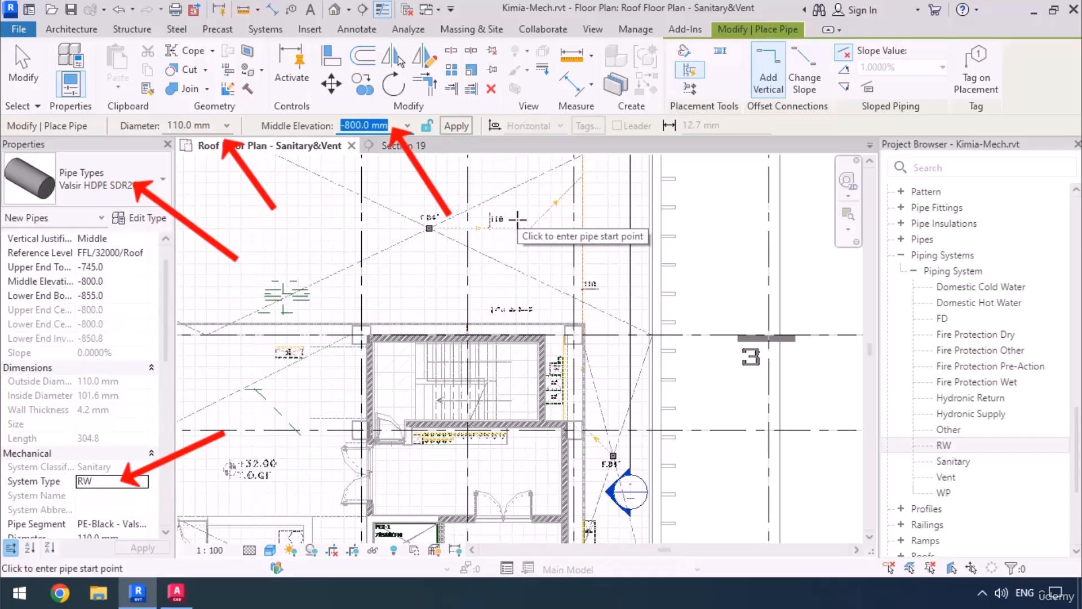
Draw the first diagonal pipe from the F.D4" drain beside the wall along the CAD line, sloping down at 1.0000%.
{"action": "scroll", "coordinate": [626, 480], "scroll_direction": "down", "scroll_amount": 2}
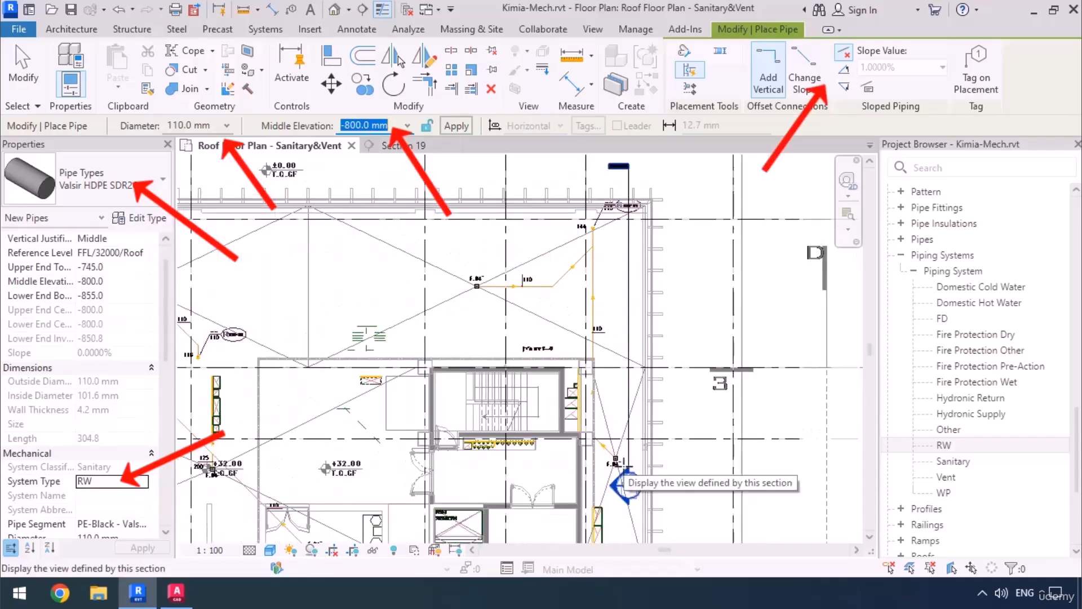
{"action": "scroll", "coordinate": [625, 480], "scroll_direction": "down", "scroll_amount": 1}
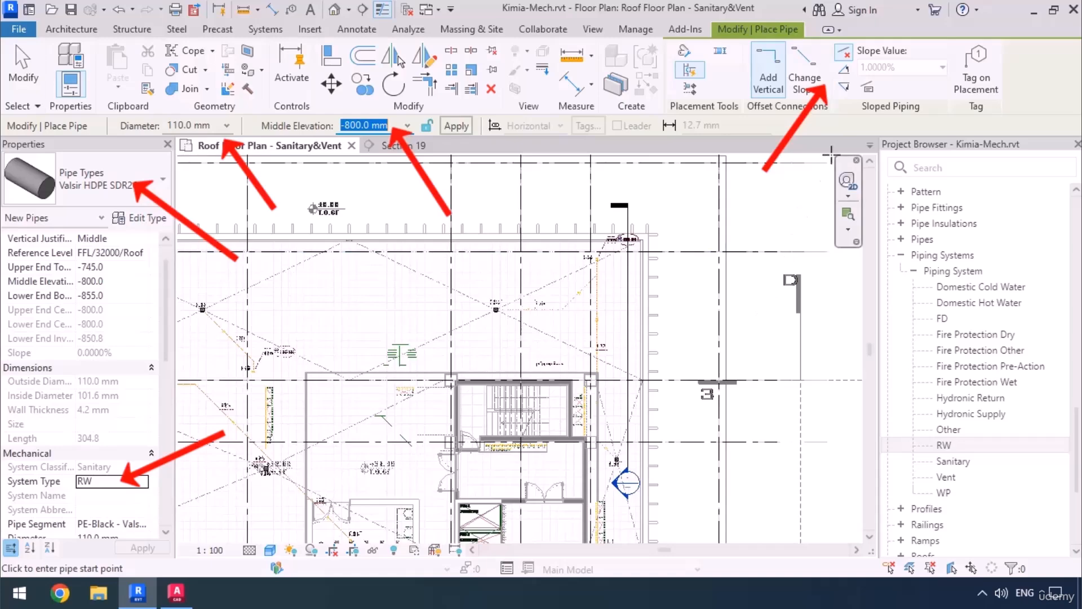
{"action": "left_click", "coordinate": [844, 87]}
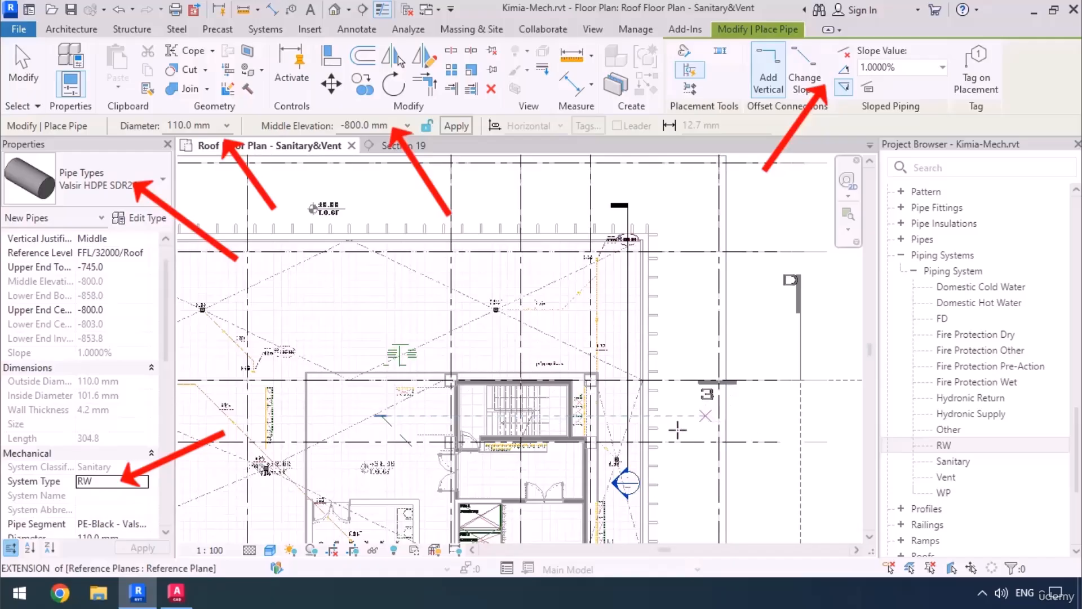
{"action": "scroll", "coordinate": [606, 455], "scroll_direction": "up", "scroll_amount": 8}
{"action": "scroll", "coordinate": [626, 366], "scroll_direction": "up", "scroll_amount": 4}
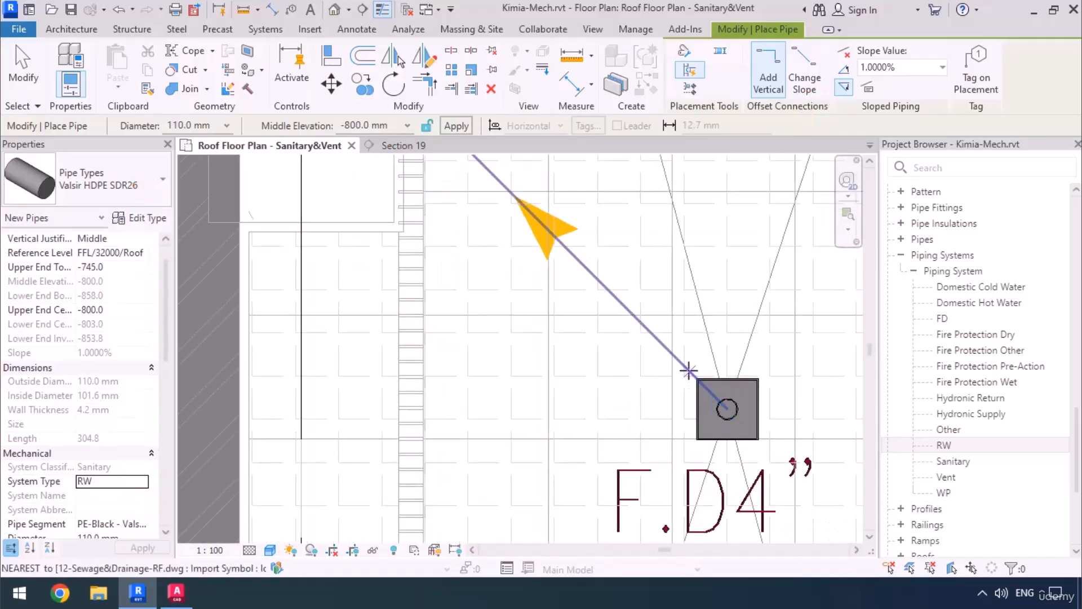
{"action": "left_click", "coordinate": [688, 371]}
{"action": "scroll", "coordinate": [665, 350], "scroll_direction": "down", "scroll_amount": 4}
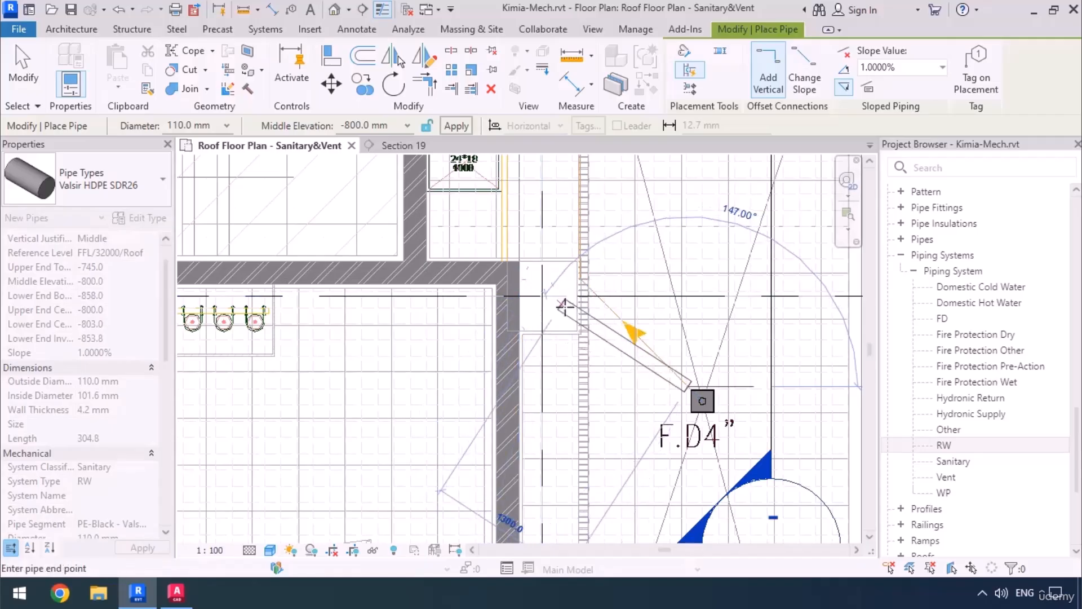
{"action": "left_click", "coordinate": [599, 295]}
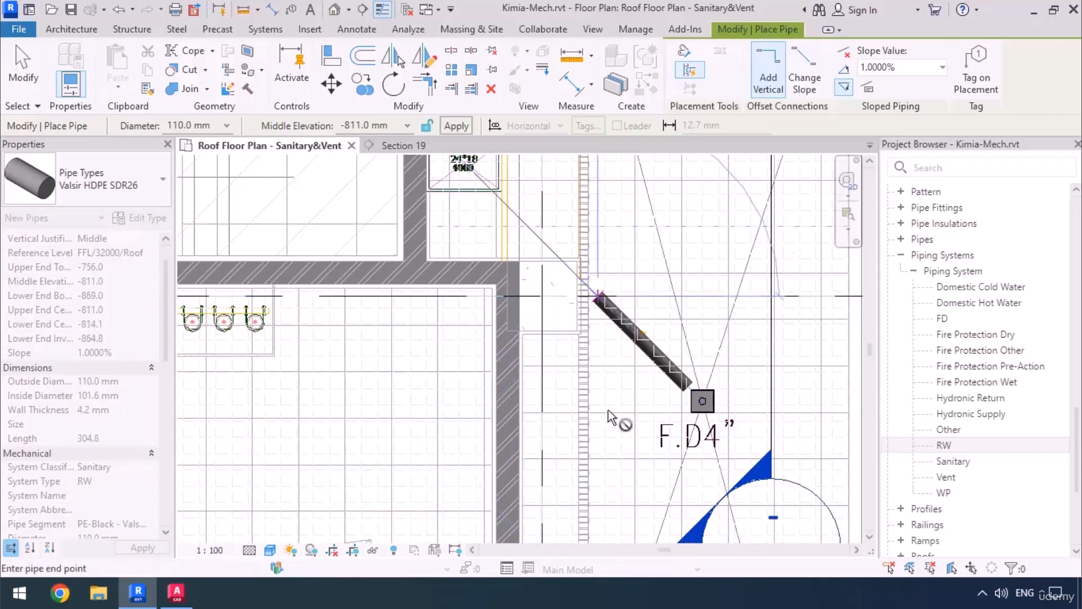
Continue the sloped pipe parallel to the CAD main line as far as the RW-01 riser, and end the pipe run.
{"action": "scroll", "coordinate": [594, 314], "scroll_direction": "down", "scroll_amount": 3}
{"action": "middle_click_drag", "start_coordinate": [610, 254], "coordinate": [589, 470]}
{"action": "middle_click_drag", "start_coordinate": [583, 230], "coordinate": [585, 423]}
{"action": "scroll", "coordinate": [580, 372], "scroll_direction": "up", "scroll_amount": 6}
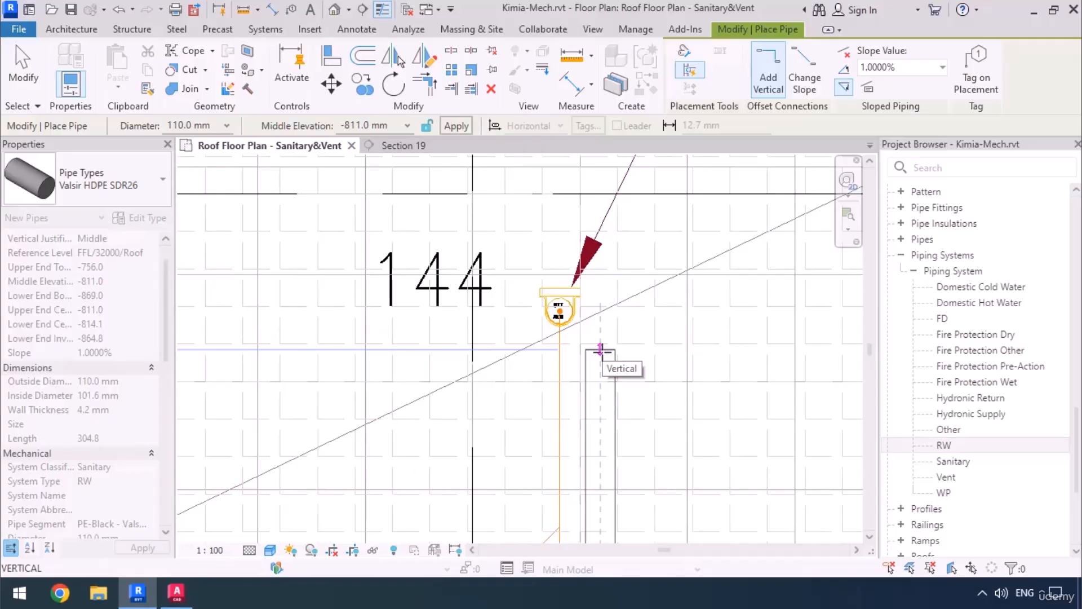
{"action": "left_click", "coordinate": [599, 310]}
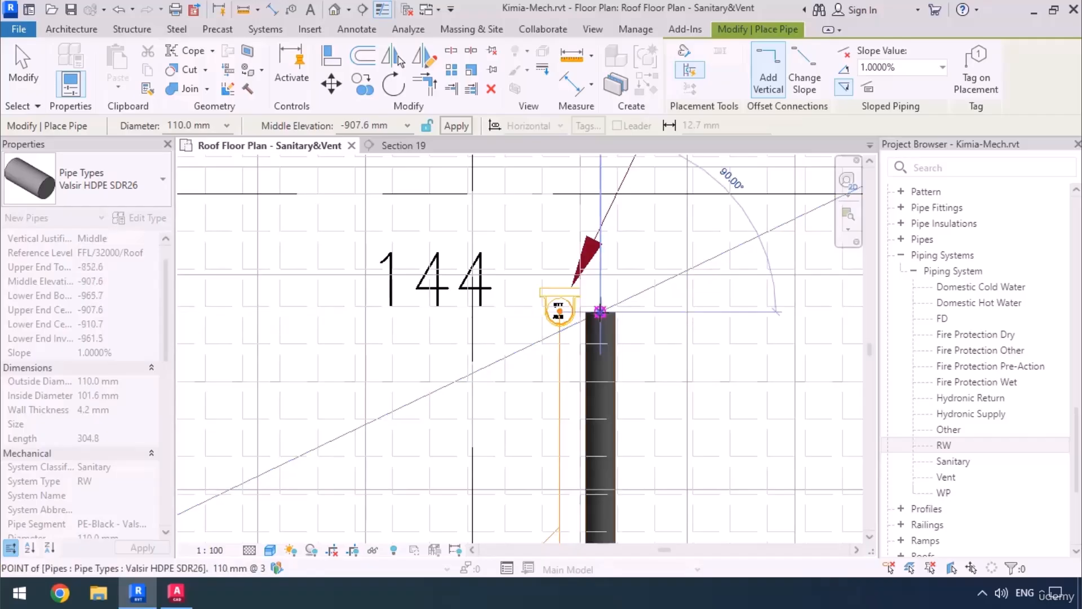
{"action": "key", "text": "Escape"}
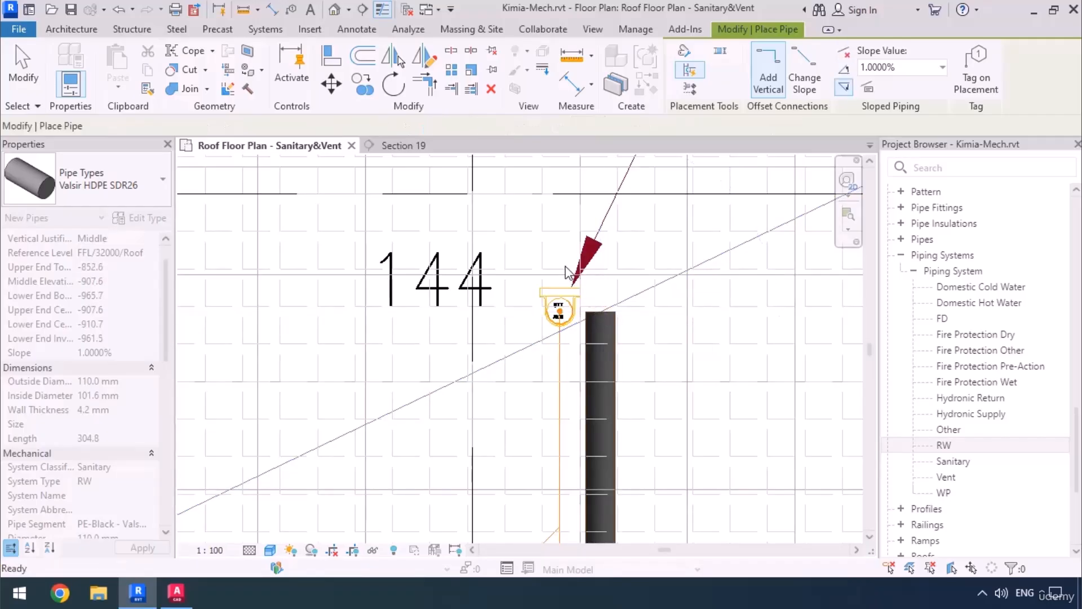
{"action": "key", "text": "Escape"}
Extend the far clip of the section beside the new pipe so that its depth takes in the pipe.
{"action": "scroll", "coordinate": [547, 248], "scroll_direction": "down", "scroll_amount": 2}
{"action": "scroll", "coordinate": [546, 248], "scroll_direction": "down", "scroll_amount": 3}
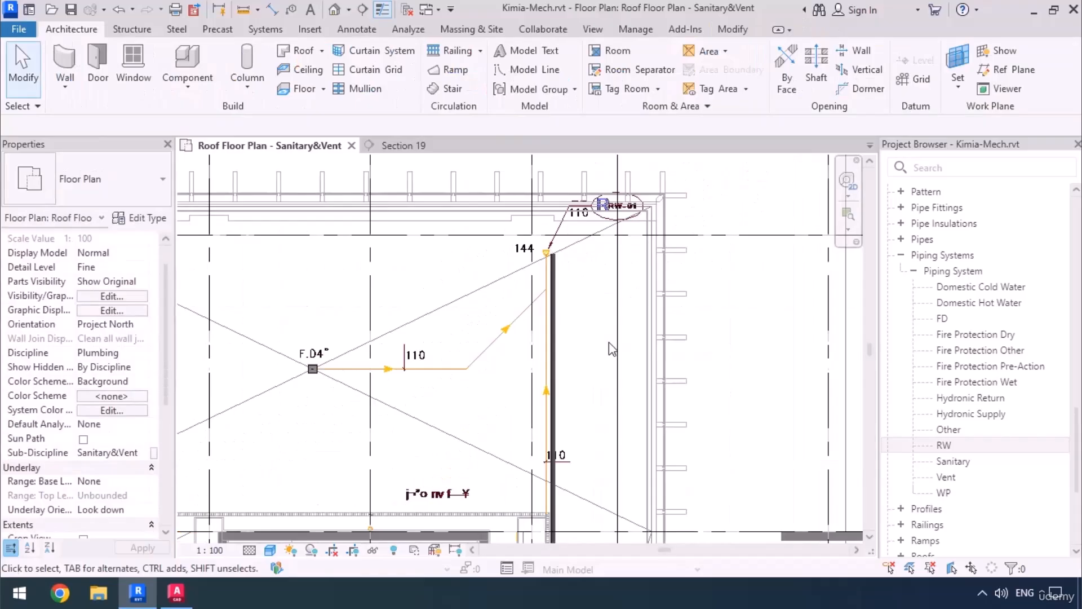
{"action": "left_click", "coordinate": [618, 371]}
{"action": "scroll", "coordinate": [564, 445], "scroll_direction": "up", "scroll_amount": 3}
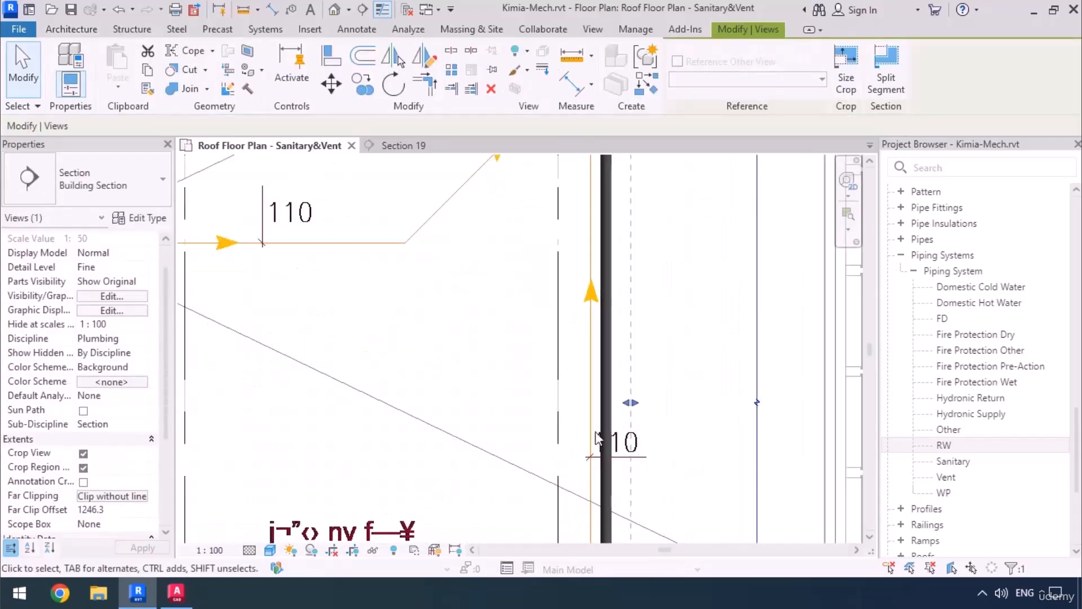
{"action": "left_click_drag", "start_coordinate": [602, 410], "coordinate": [595, 405]}
In Section 19, lower the sloped RW main pipe by about 80 mm so it runs below the roof beams.
{"action": "left_click", "coordinate": [404, 147]}
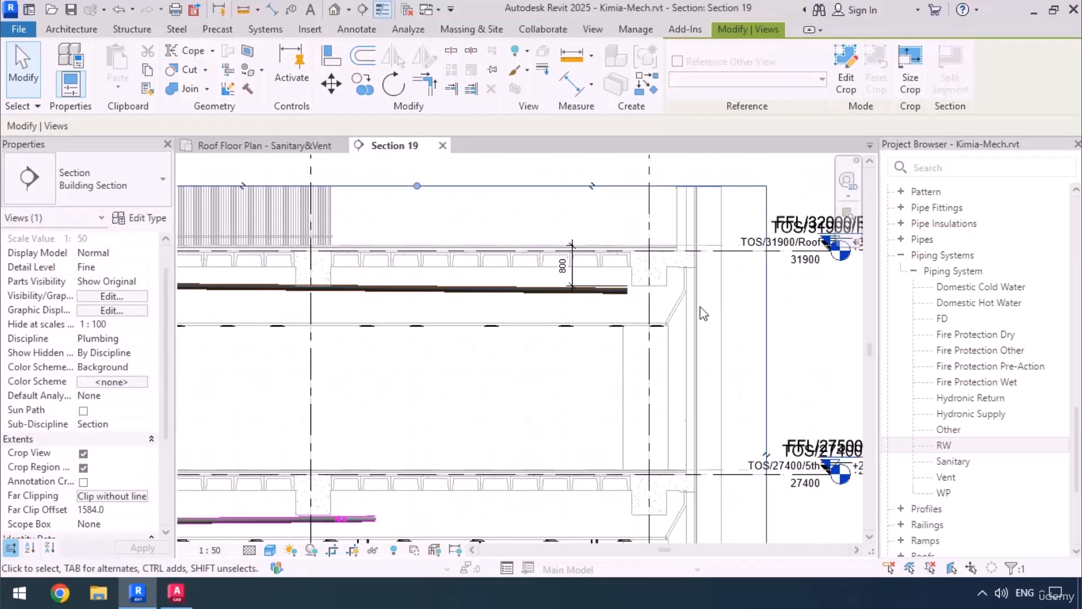
{"action": "scroll", "coordinate": [702, 309], "scroll_direction": "down", "scroll_amount": 2}
{"action": "middle_click_drag", "start_coordinate": [422, 311], "coordinate": [473, 332]}
{"action": "scroll", "coordinate": [460, 335], "scroll_direction": "up", "scroll_amount": 5}
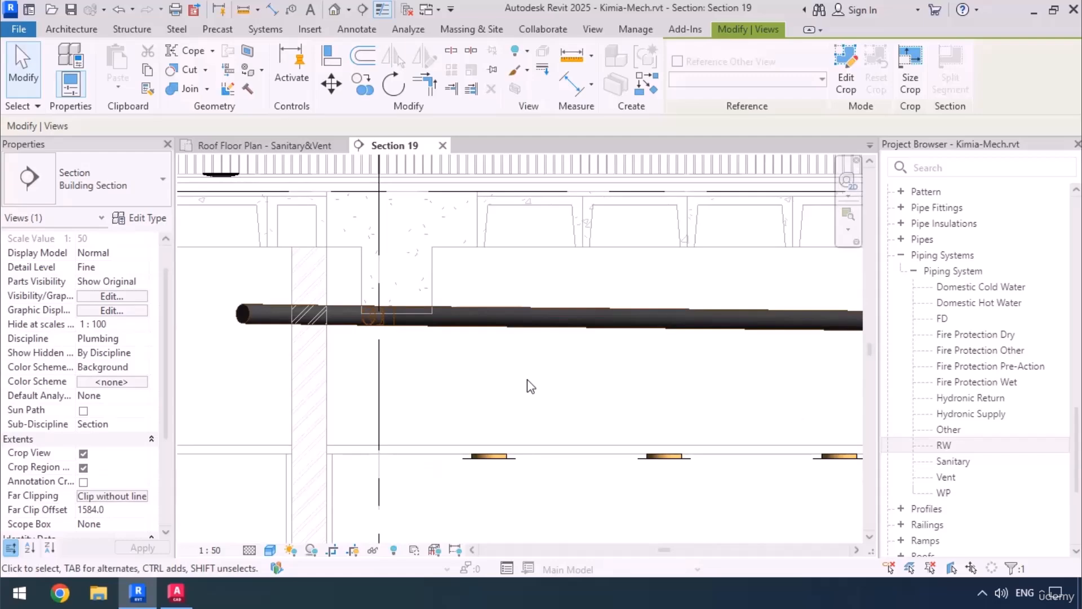
{"action": "scroll", "coordinate": [466, 375], "scroll_direction": "down", "scroll_amount": 2}
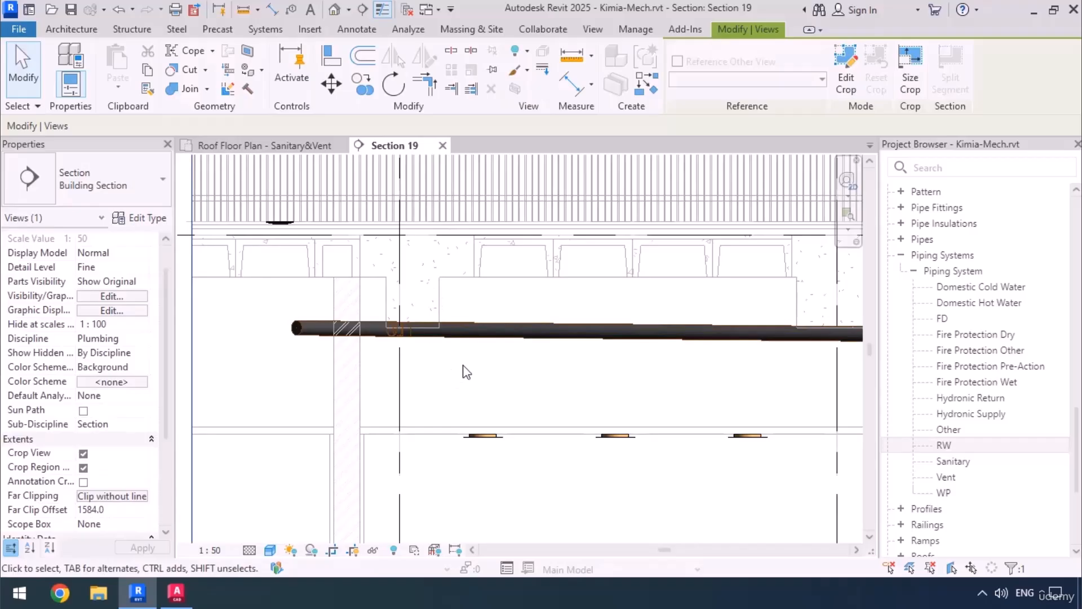
{"action": "left_click", "coordinate": [475, 336]}
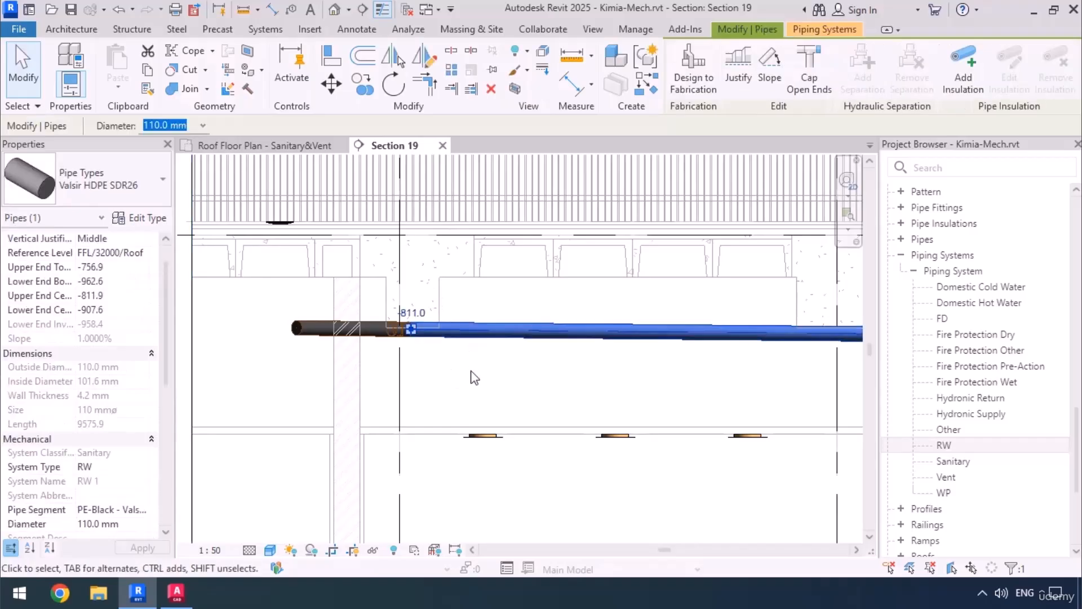
{"action": "key", "text": "Down"}
{"action": "key", "text": "Down"}
{"action": "key", "text": "Down"}
{"action": "key", "text": "Down"}
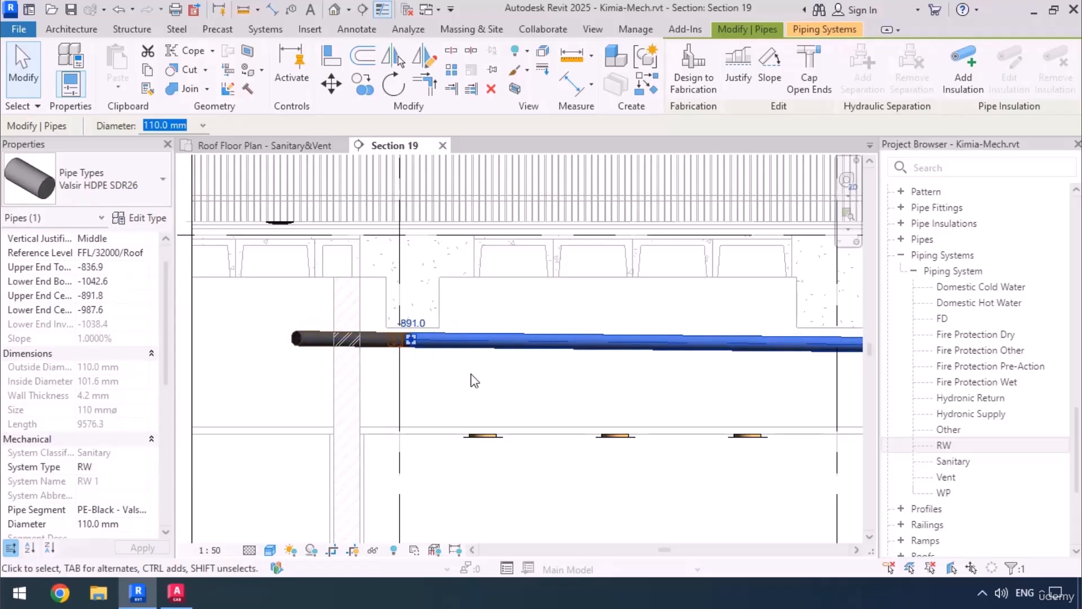
{"action": "scroll", "coordinate": [393, 349], "scroll_direction": "down", "scroll_amount": 3}
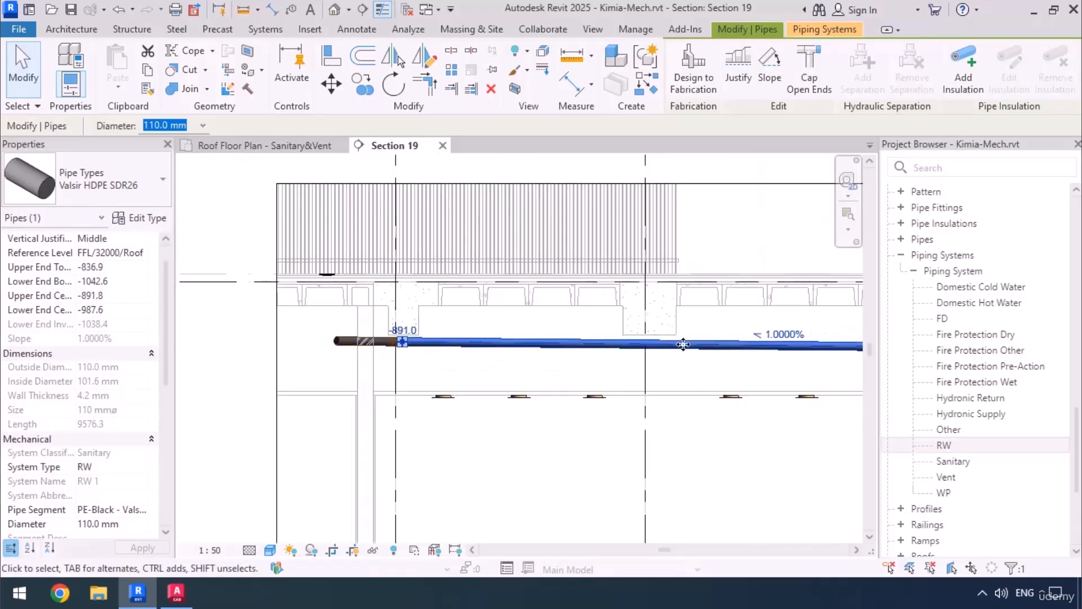
{"action": "middle_click_drag", "start_coordinate": [746, 385], "coordinate": [313, 393]}
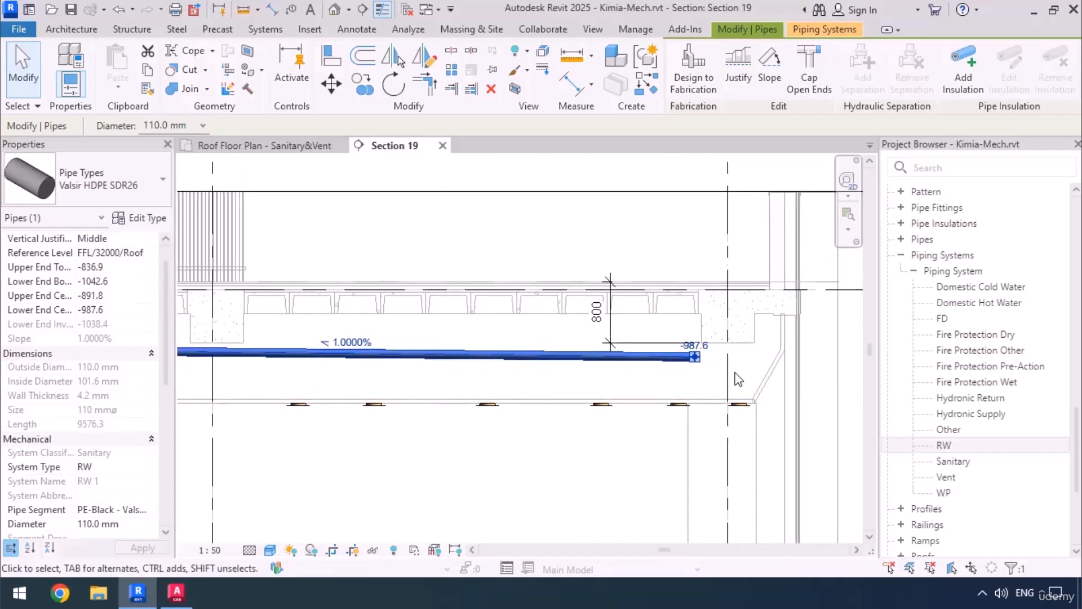
Start a new 110 mm pipe in the roof plan with Inherit Elevation on and the slope set upward at 1.0000%.
{"action": "left_click", "coordinate": [302, 147]}
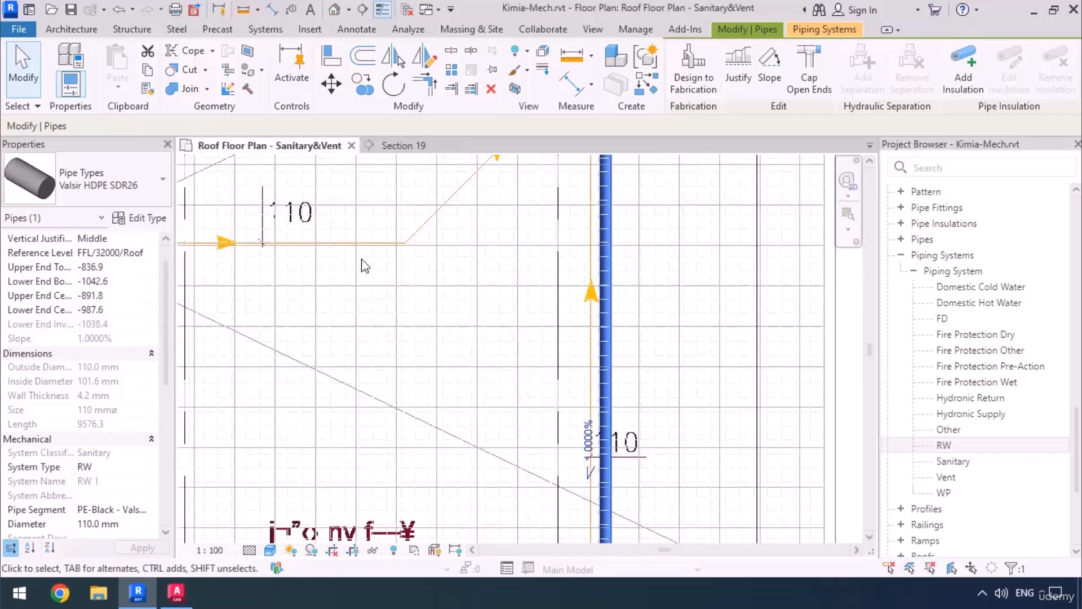
{"action": "scroll", "coordinate": [590, 454], "scroll_direction": "down", "scroll_amount": 2}
{"action": "middle_click_drag", "start_coordinate": [545, 342], "coordinate": [626, 399]}
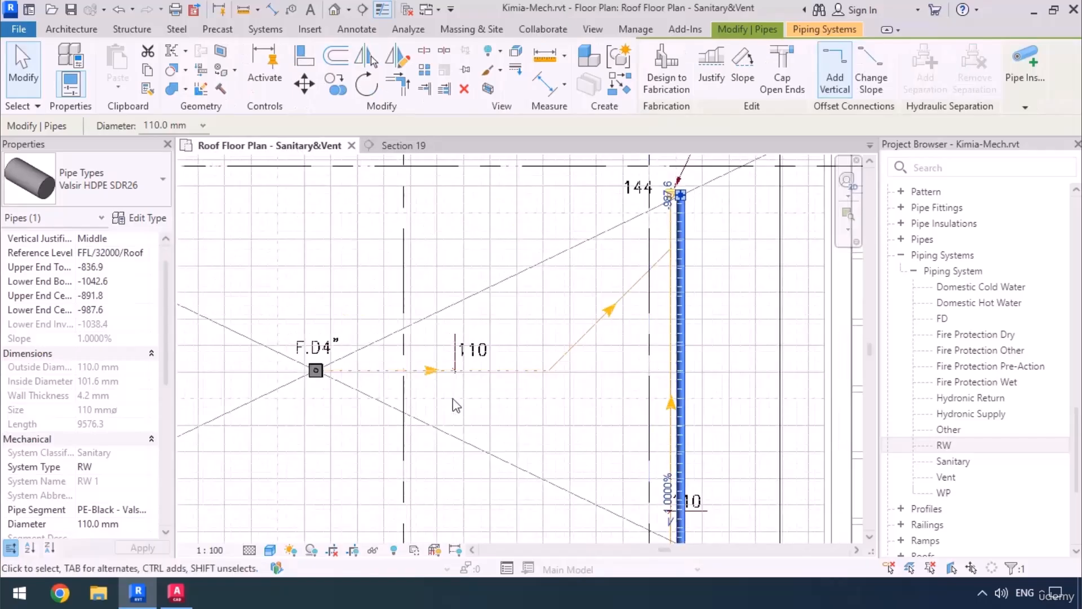
{"action": "scroll", "coordinate": [730, 280], "scroll_direction": "up", "scroll_amount": 3}
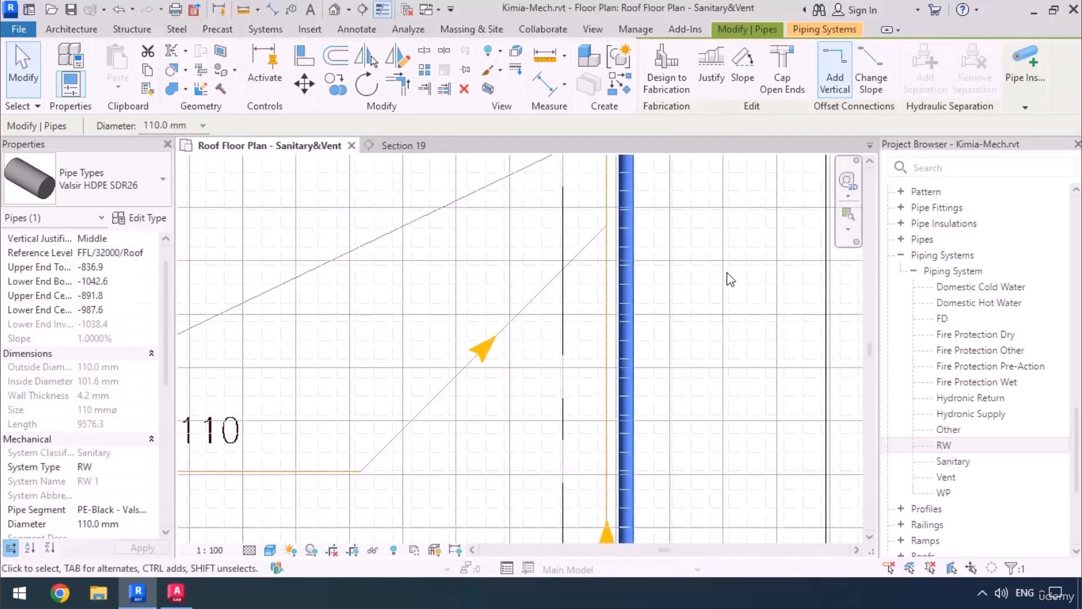
{"action": "key", "text": "p"}
{"action": "key", "text": "i"}
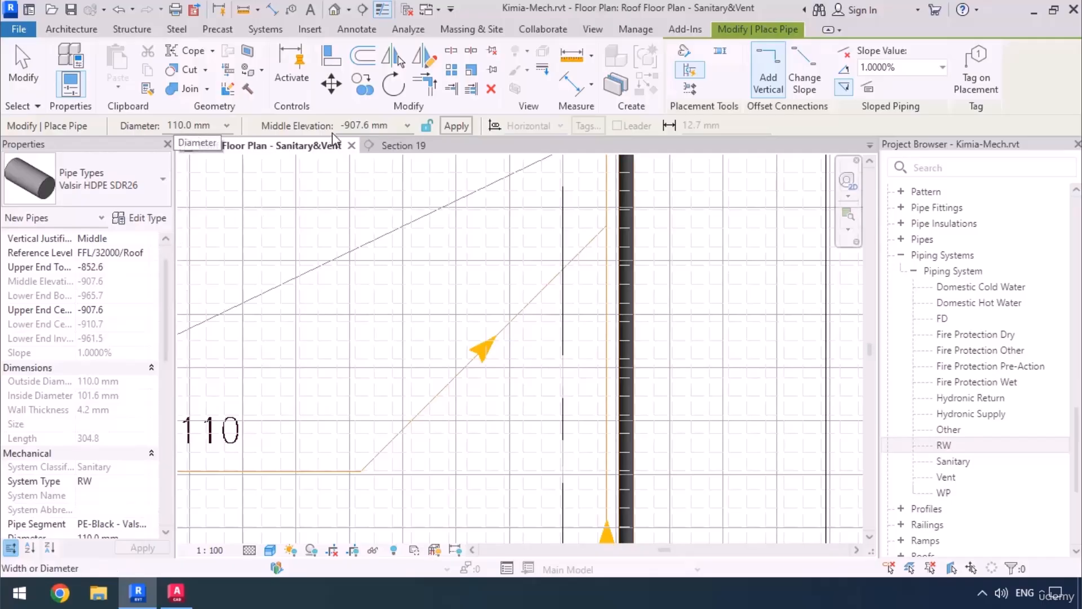
{"action": "scroll", "coordinate": [702, 324], "scroll_direction": "down", "scroll_amount": 2}
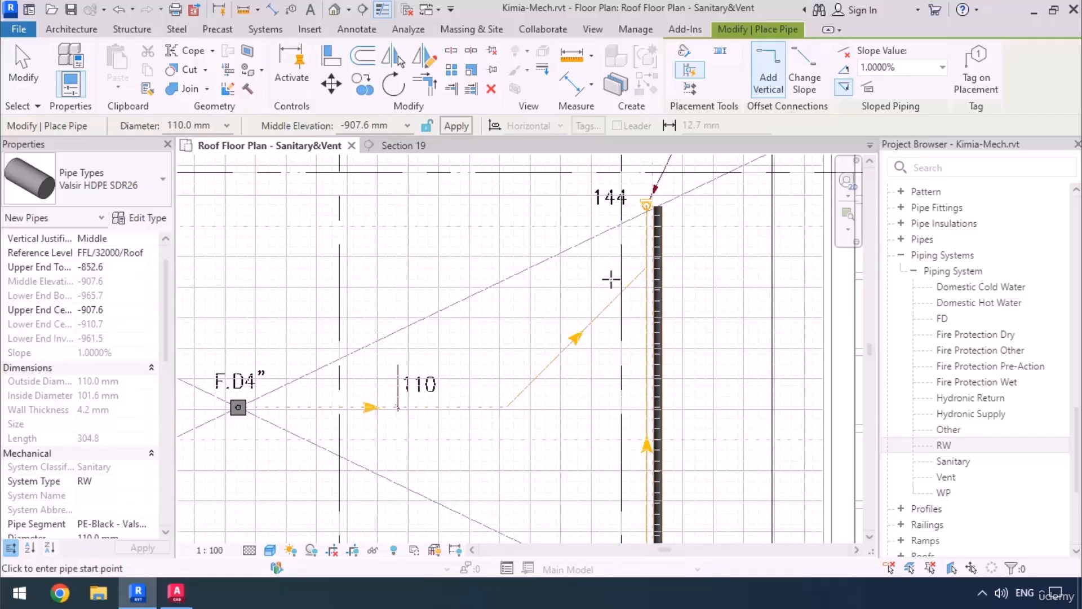
{"action": "left_click", "coordinate": [691, 88]}
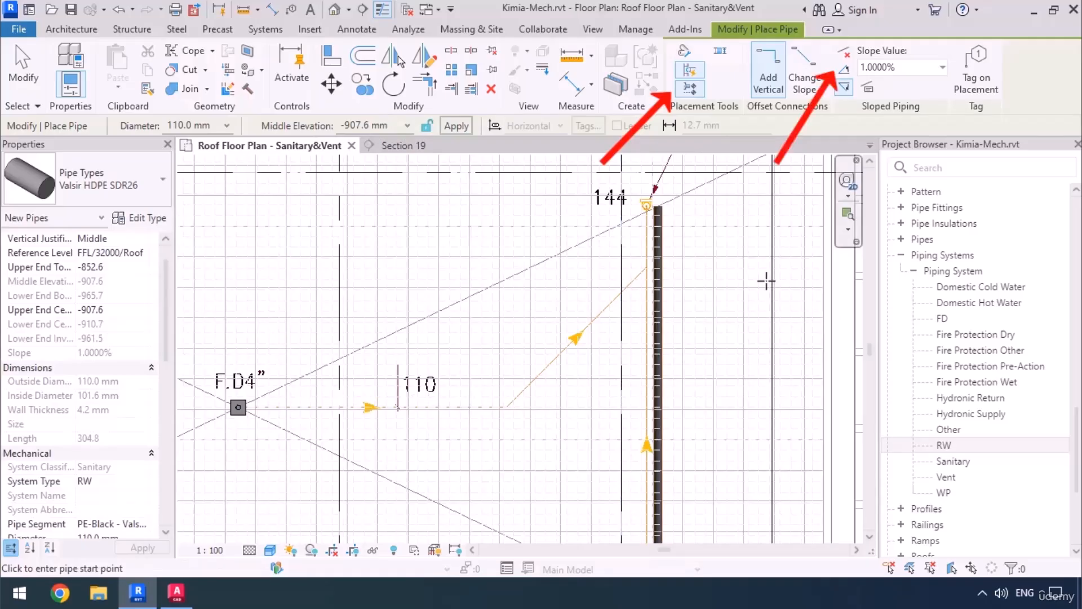
{"action": "left_click", "coordinate": [844, 70]}
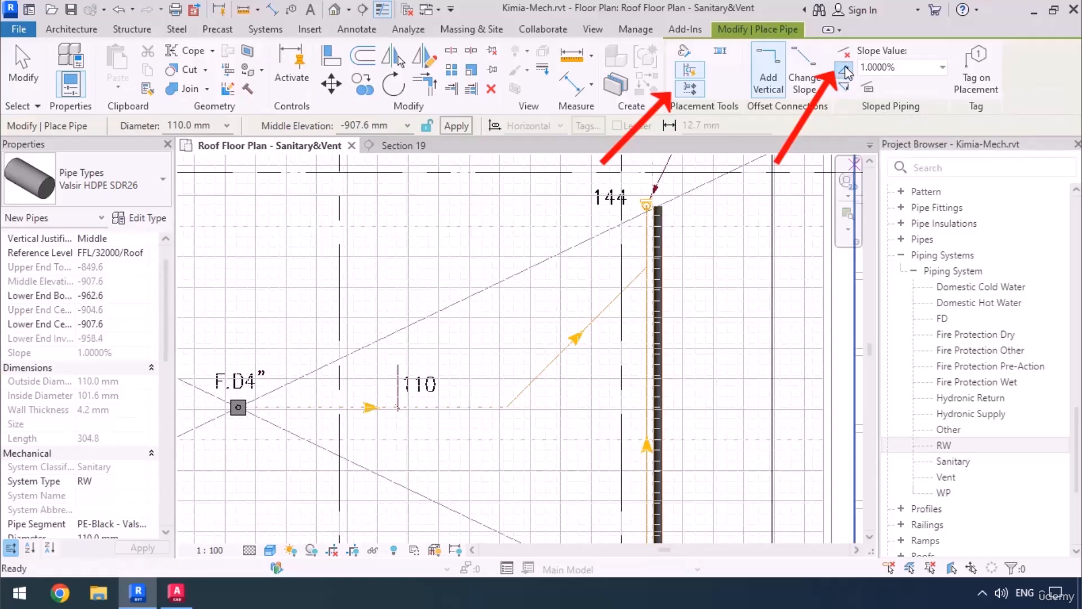
Draw a 45° branch pipe about 2500 mm long from the RW main along the CAD line toward the second F.D4" drain.
{"action": "scroll", "coordinate": [686, 282], "scroll_direction": "up", "scroll_amount": 4}
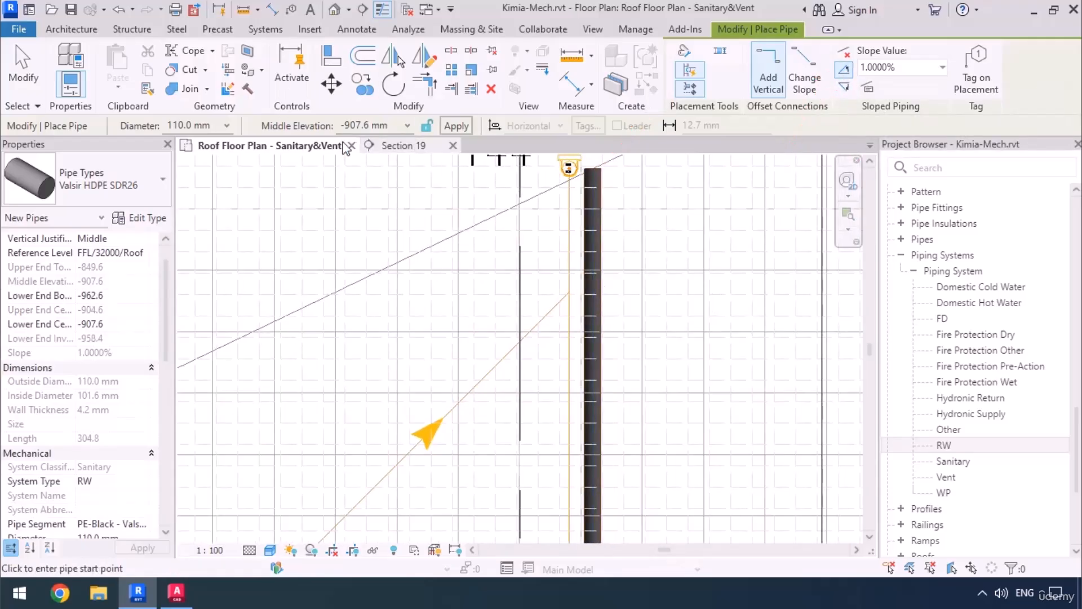
{"action": "left_click", "coordinate": [592, 300]}
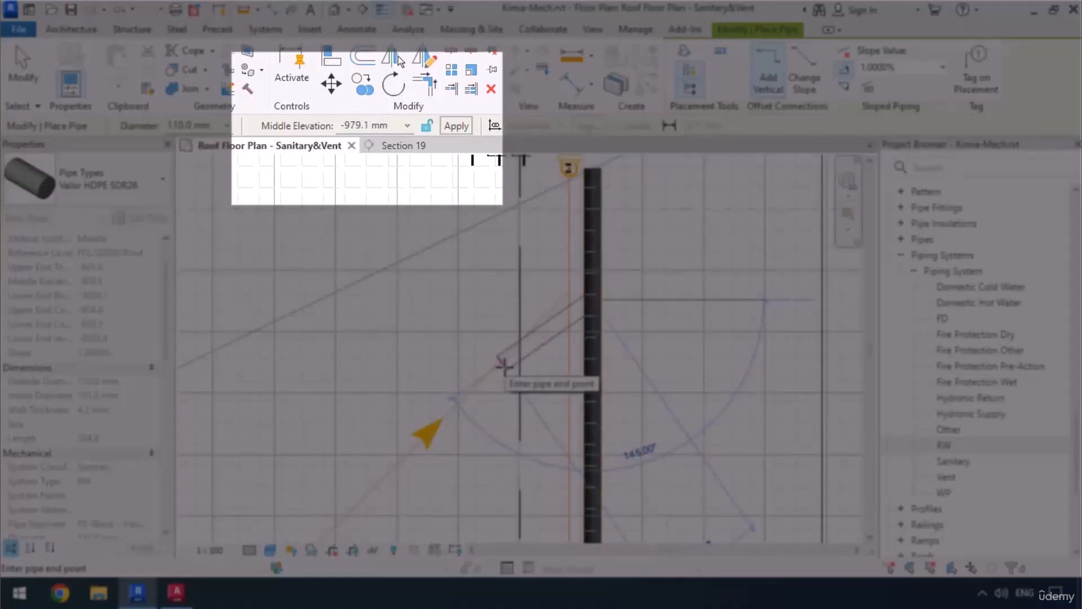
{"action": "scroll", "coordinate": [621, 270], "scroll_direction": "down", "scroll_amount": 3}
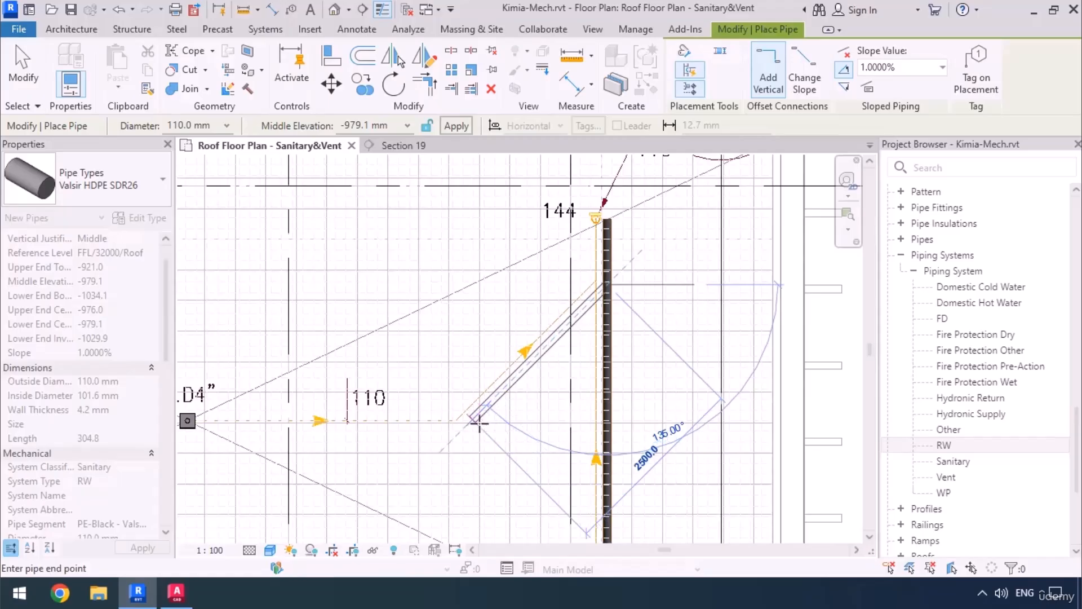
{"action": "left_click", "coordinate": [479, 421]}
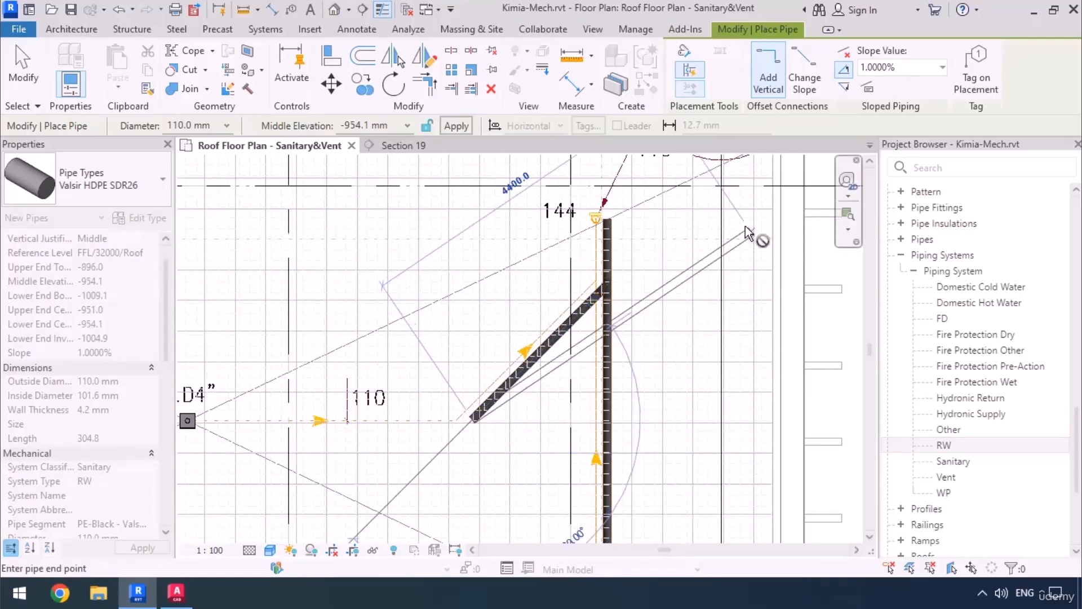
Continue the branch horizontally along the CAD line to just short of the F.D4" drain, and end the Pipe command.
{"action": "middle_click_drag", "start_coordinate": [392, 413], "coordinate": [615, 400]}
{"action": "scroll", "coordinate": [390, 423], "scroll_direction": "up", "scroll_amount": 2}
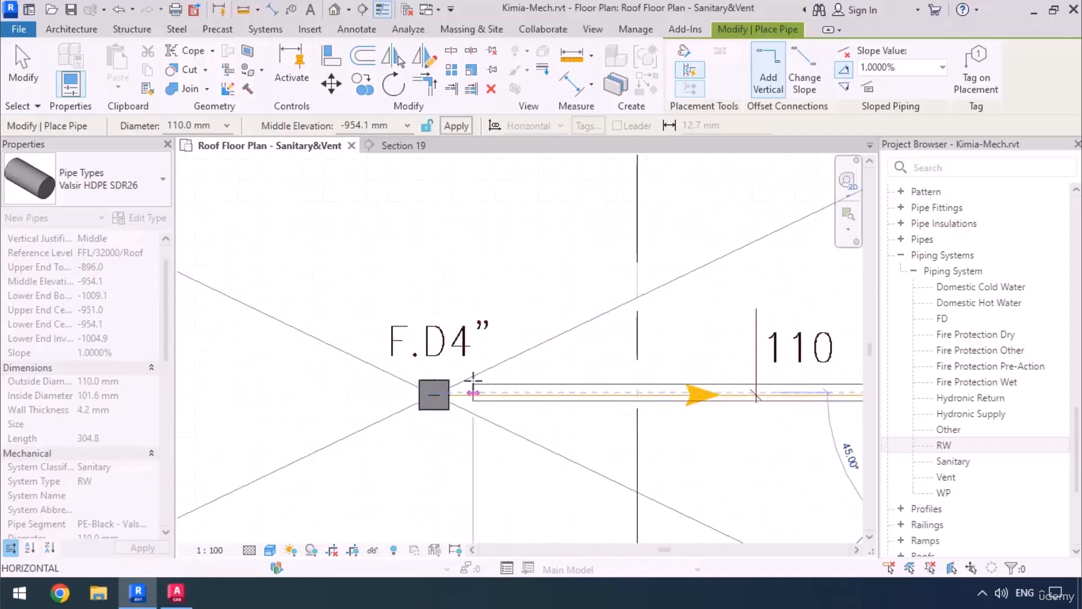
{"action": "scroll", "coordinate": [475, 381], "scroll_direction": "up", "scroll_amount": 2}
{"action": "left_click", "coordinate": [456, 409]}
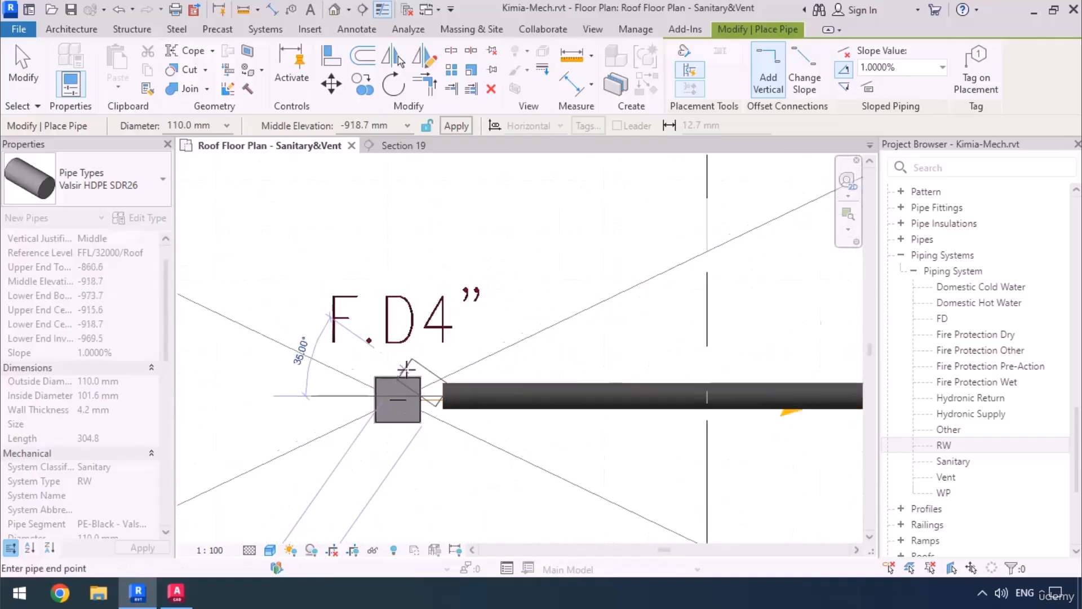
{"action": "scroll", "coordinate": [407, 370], "scroll_direction": "down", "scroll_amount": 4}
{"action": "scroll", "coordinate": [406, 369], "scroll_direction": "up", "scroll_amount": 3}
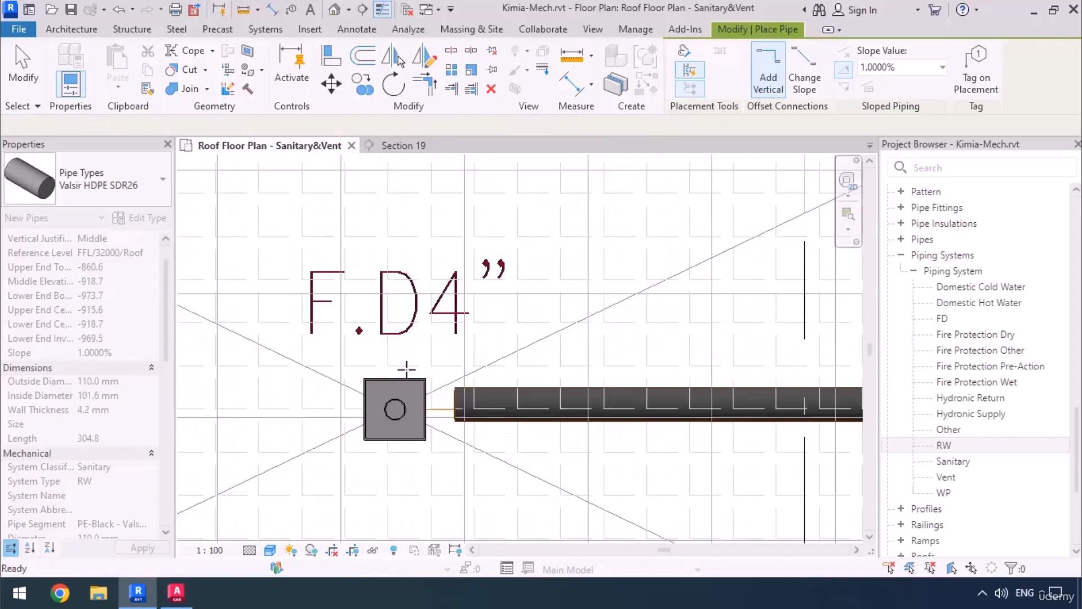
{"action": "key", "text": "Escape"}
{"action": "key", "text": "Escape"}
Create a building section just below the horizontal branch pipe, spanning from the F.D4" drain past the main, with its depth about 2500 mm.
{"action": "scroll", "coordinate": [407, 370], "scroll_direction": "down", "scroll_amount": 5}
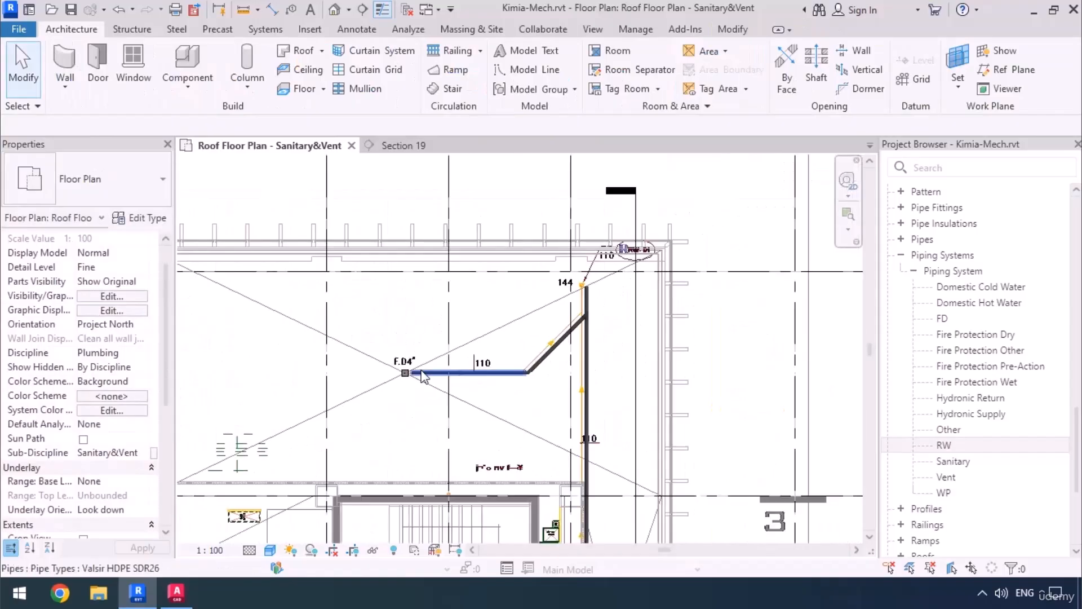
{"action": "scroll", "coordinate": [406, 373], "scroll_direction": "up", "scroll_amount": 1}
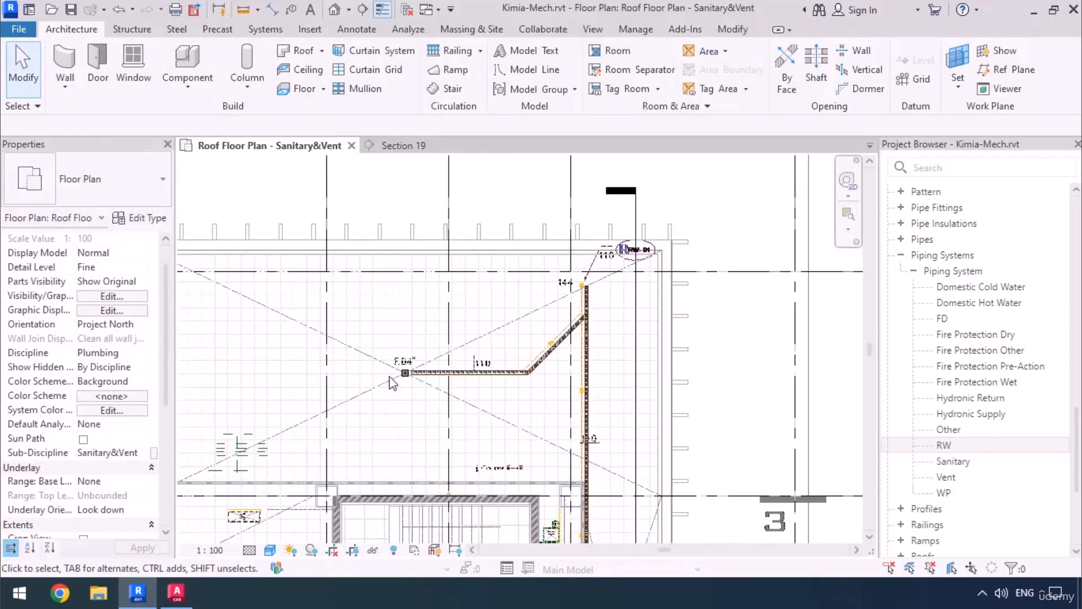
{"action": "left_click", "coordinate": [363, 9]}
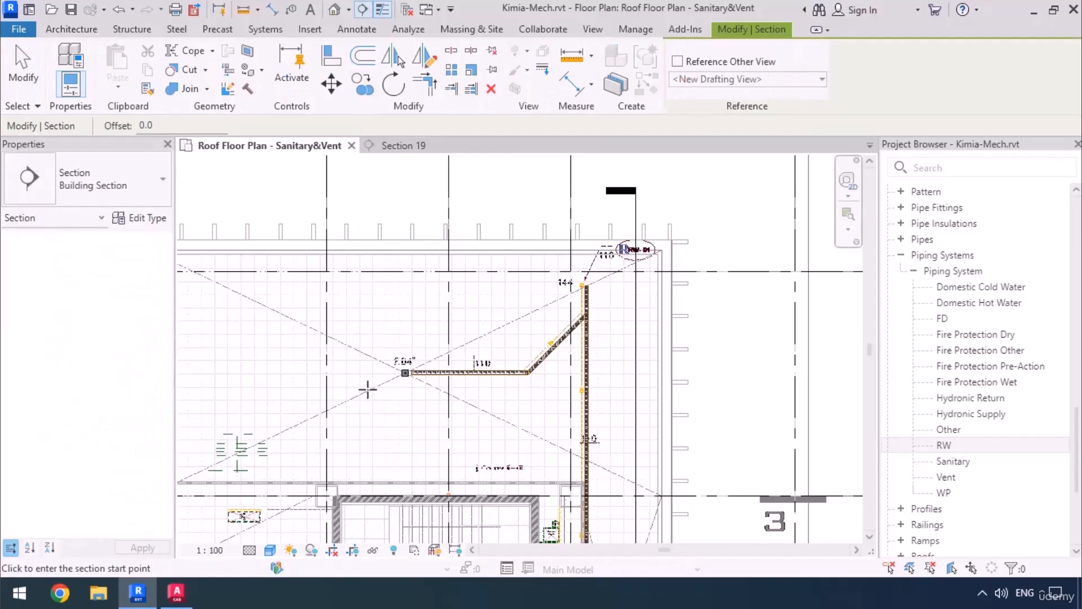
{"action": "left_click", "coordinate": [347, 388]}
{"action": "left_click", "coordinate": [608, 389]}
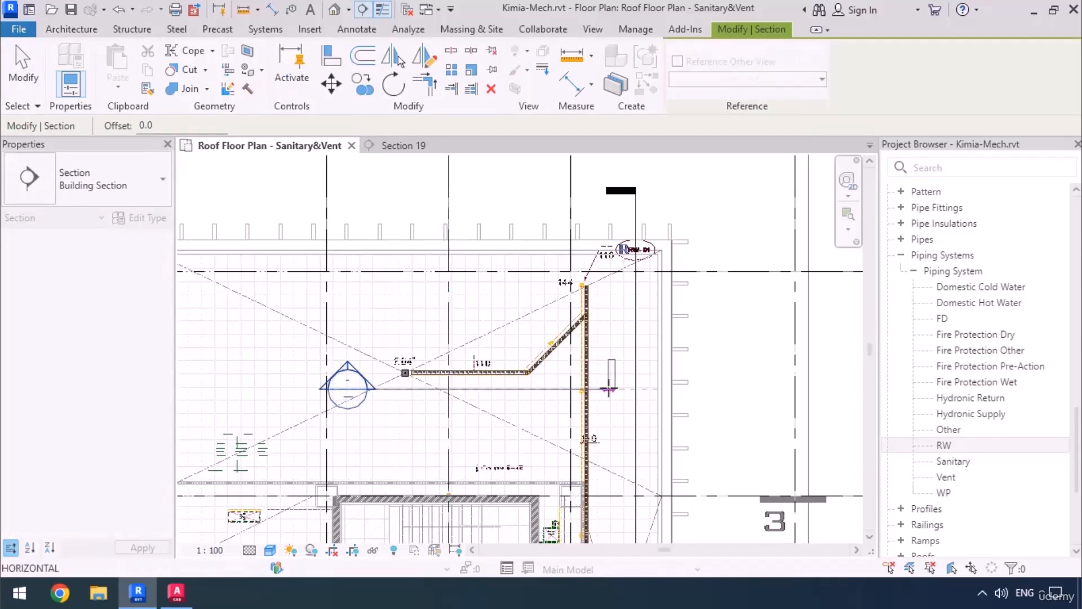
{"action": "key", "text": "Escape"}
{"action": "left_click_drag", "start_coordinate": [488, 259], "coordinate": [488, 318]}
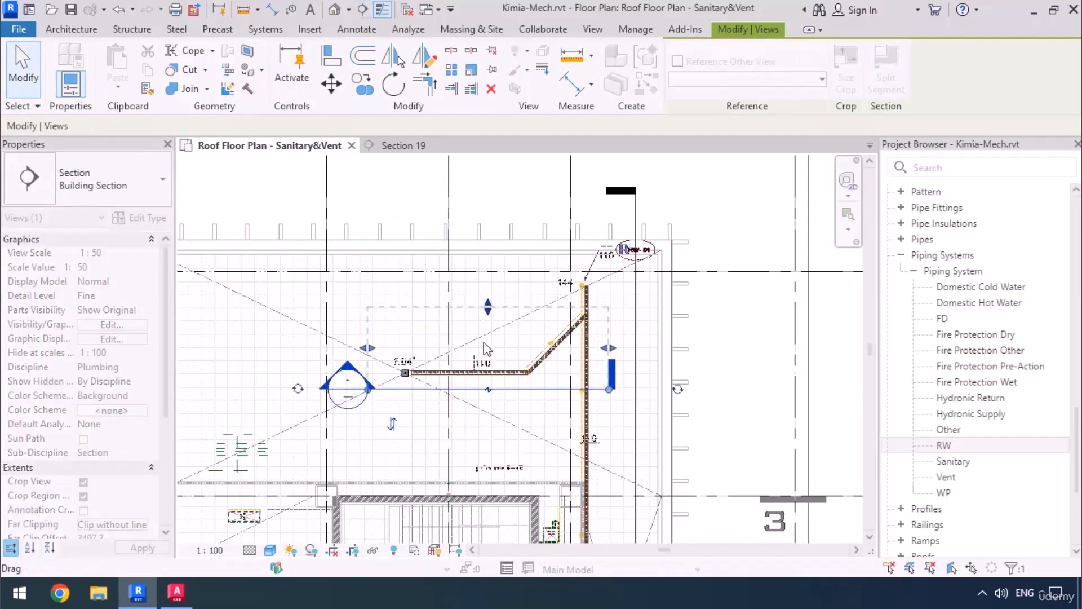
Open the new section's view, check the branch pipe's clearance below the roof beams, and return to the roof plan.
{"action": "right_click", "coordinate": [526, 389]}
{"action": "left_click", "coordinate": [554, 211]}
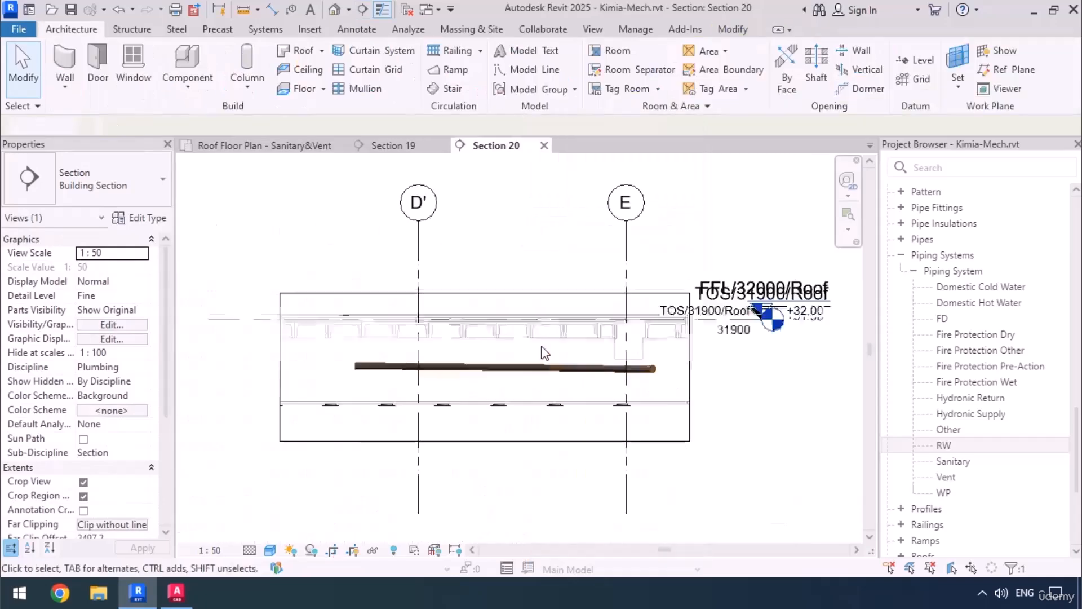
{"action": "scroll", "coordinate": [611, 291], "scroll_direction": "up", "scroll_amount": 3}
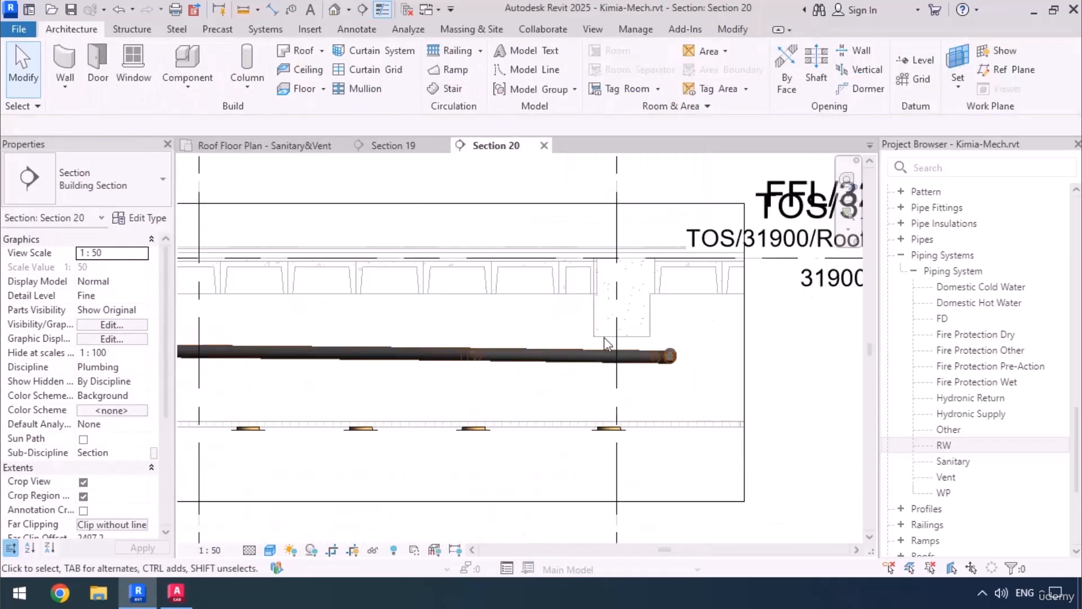
{"action": "scroll", "coordinate": [627, 330], "scroll_direction": "down", "scroll_amount": 3}
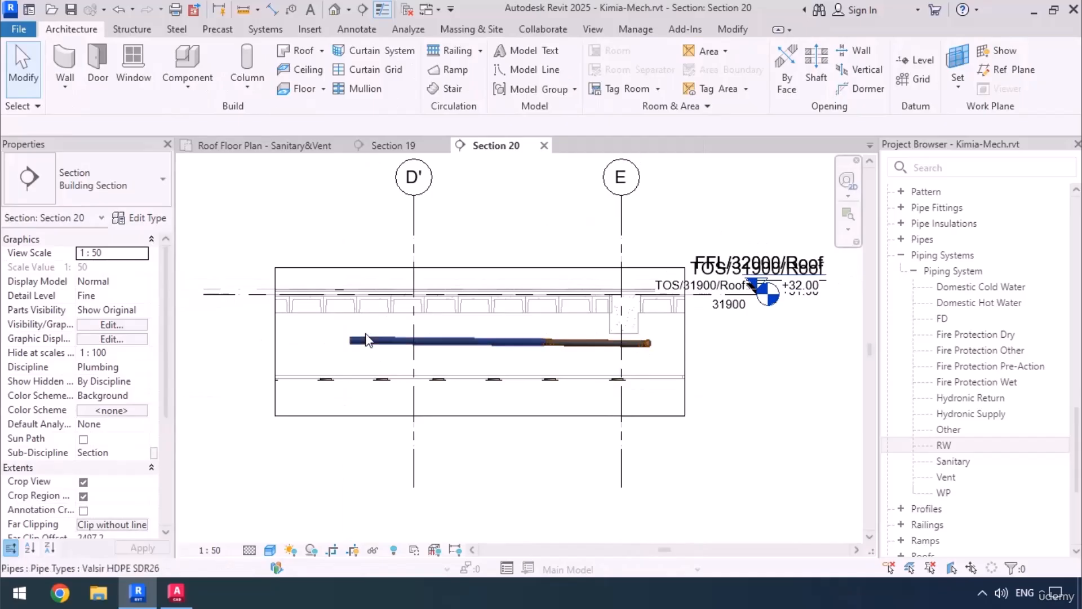
{"action": "left_click", "coordinate": [265, 146]}
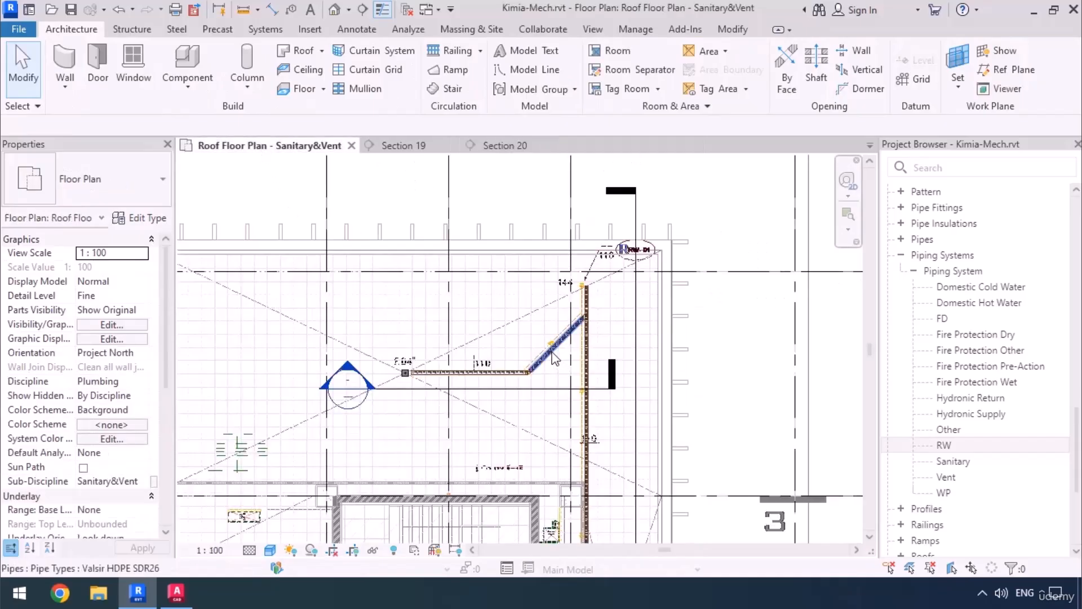
Locate the RW-01 riser in the roof plan, switch to AutoCAD to examine its run and floor levels in the riser diagram, and return to Revit.
{"action": "scroll", "coordinate": [507, 338], "scroll_direction": "down", "scroll_amount": 4}
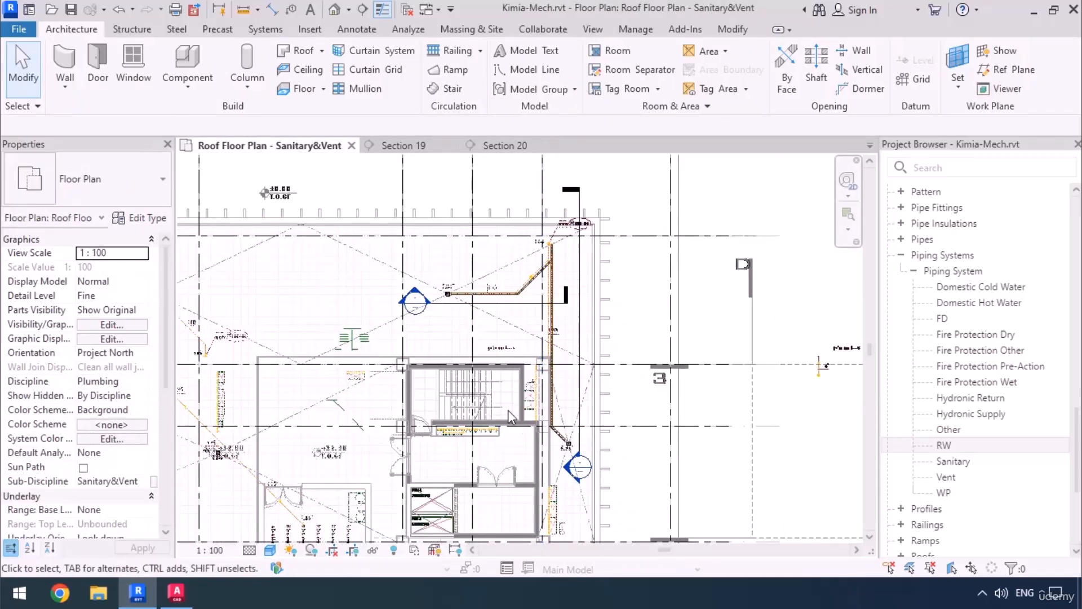
{"action": "scroll", "coordinate": [552, 248], "scroll_direction": "up", "scroll_amount": 4}
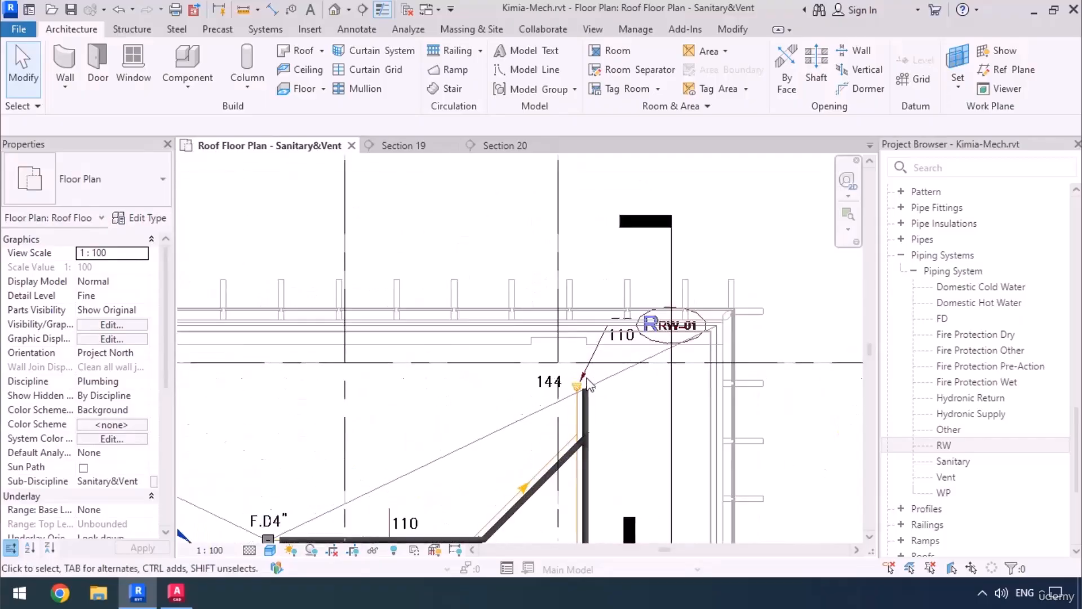
{"action": "scroll", "coordinate": [588, 385], "scroll_direction": "up", "scroll_amount": 2}
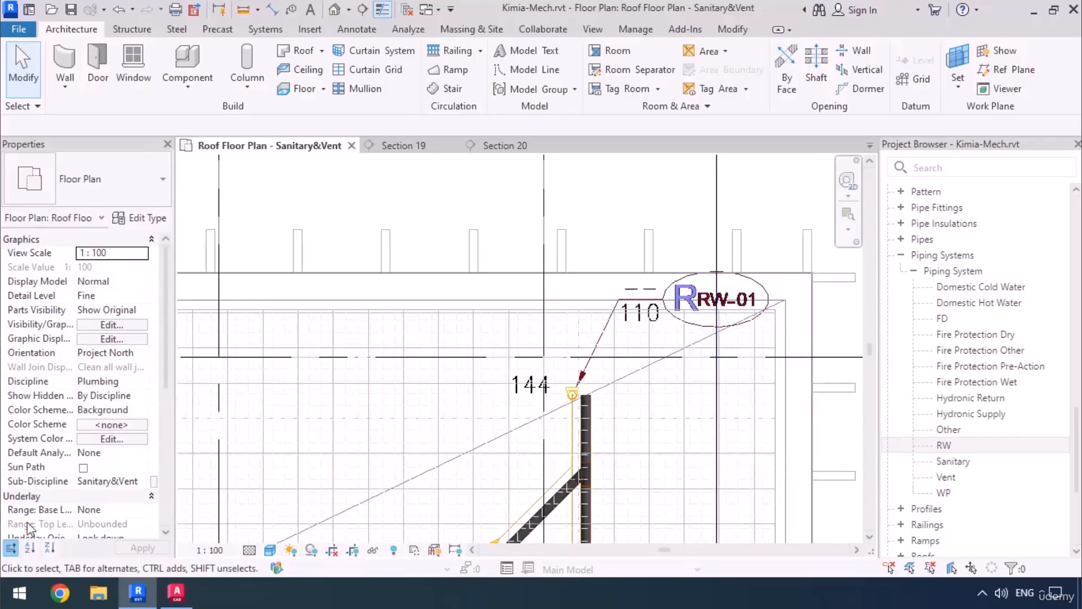
{"action": "left_click", "coordinate": [176, 592]}
{"action": "scroll", "coordinate": [416, 280], "scroll_direction": "down", "scroll_amount": 8}
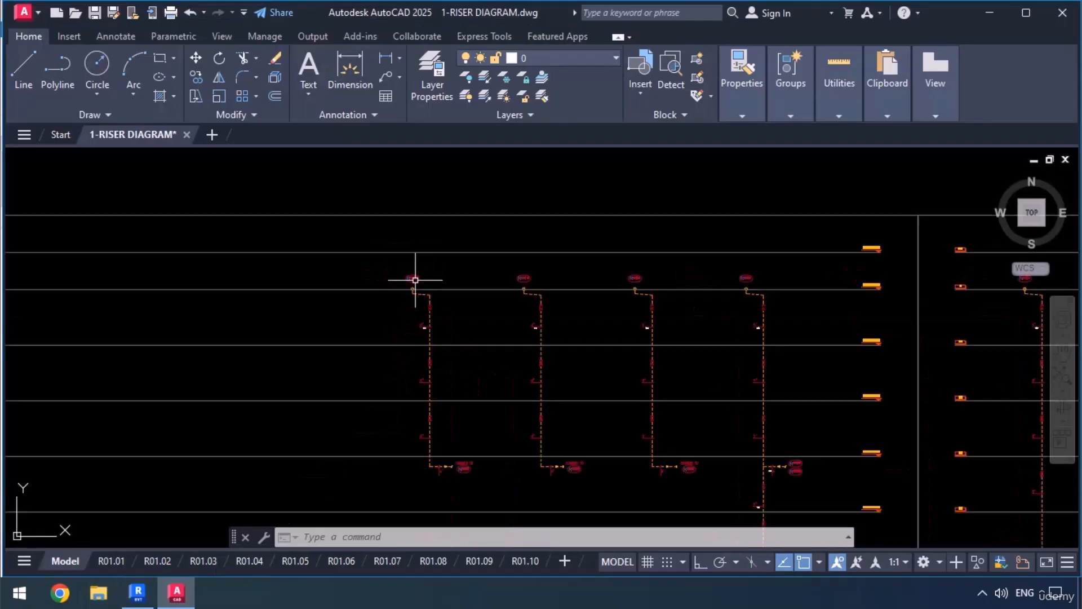
{"action": "mouse_move", "coordinate": [415, 278]}
{"action": "middle_mouse_down"}
{"action": "mouse_move", "coordinate": [451, 338]}
{"action": "mouse_move", "coordinate": [635, 258]}
{"action": "middle_mouse_up"}
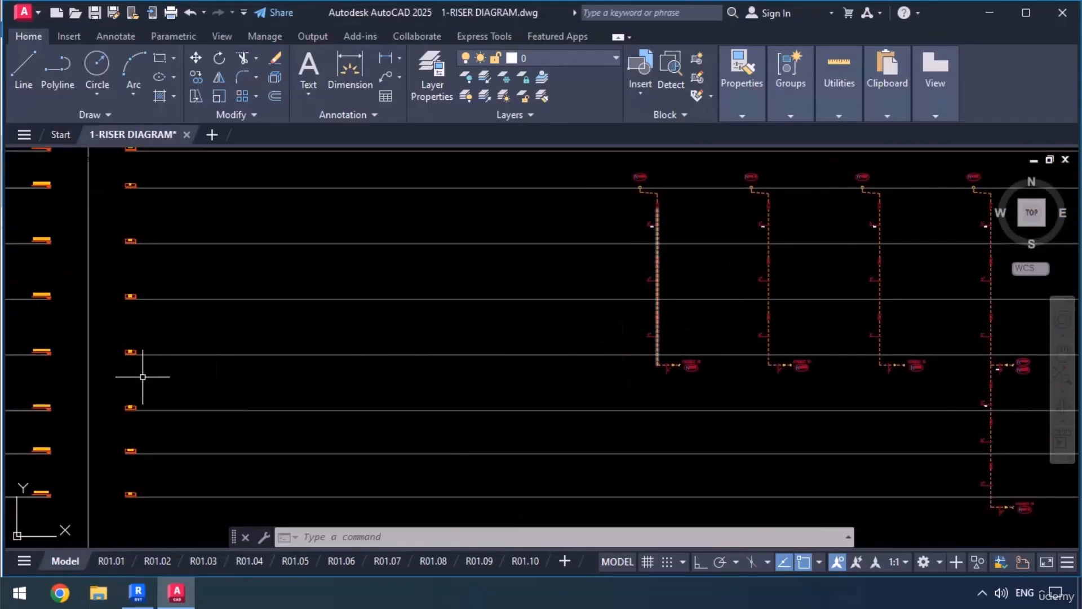
{"action": "scroll", "coordinate": [145, 369], "scroll_direction": "up", "scroll_amount": 6}
{"action": "scroll", "coordinate": [166, 335], "scroll_direction": "down", "scroll_amount": 4}
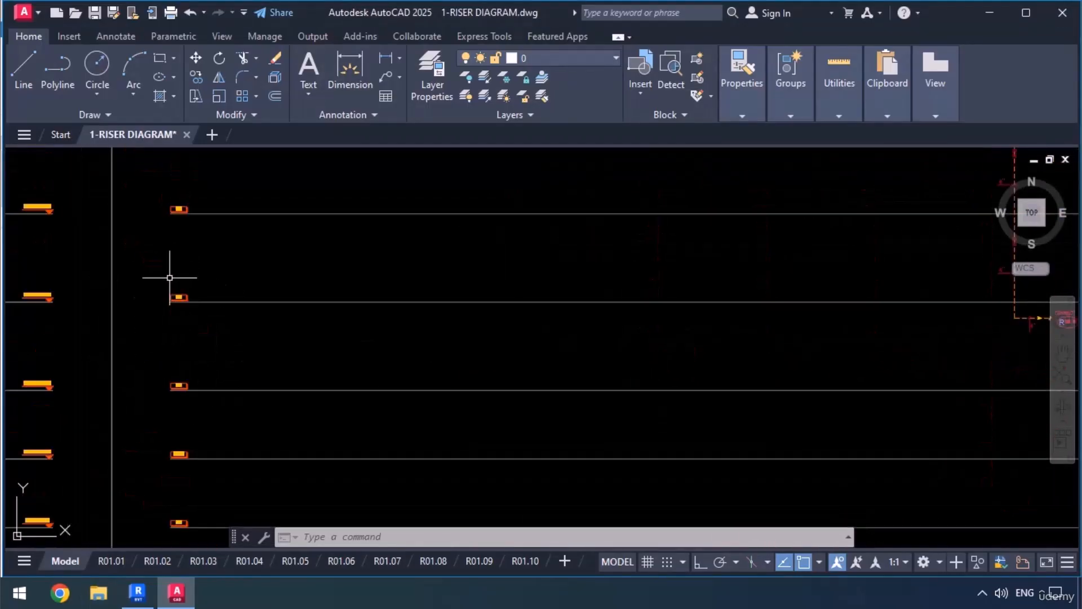
{"action": "scroll", "coordinate": [170, 381], "scroll_direction": "up", "scroll_amount": 7}
{"action": "scroll", "coordinate": [169, 383], "scroll_direction": "down", "scroll_amount": 10}
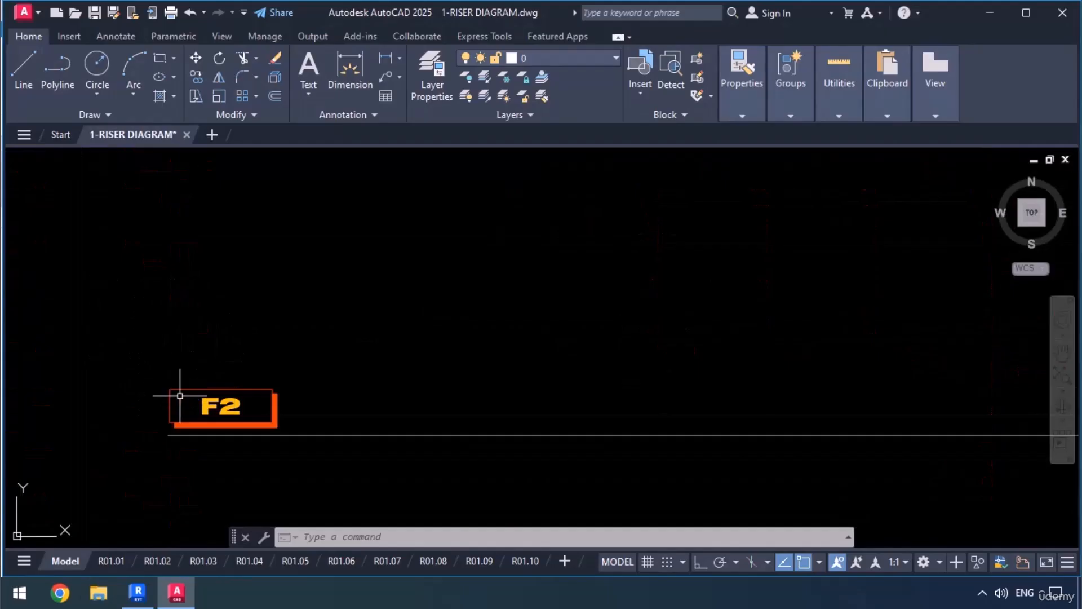
{"action": "middle_click_drag", "start_coordinate": [432, 410], "coordinate": [352, 401]}
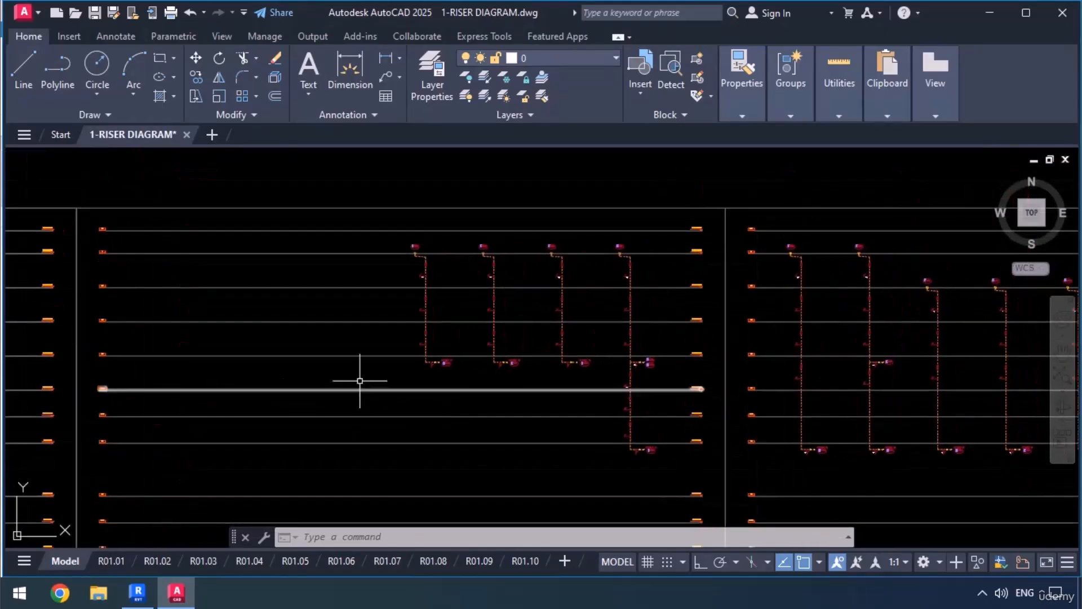
{"action": "left_click", "coordinate": [990, 12]}
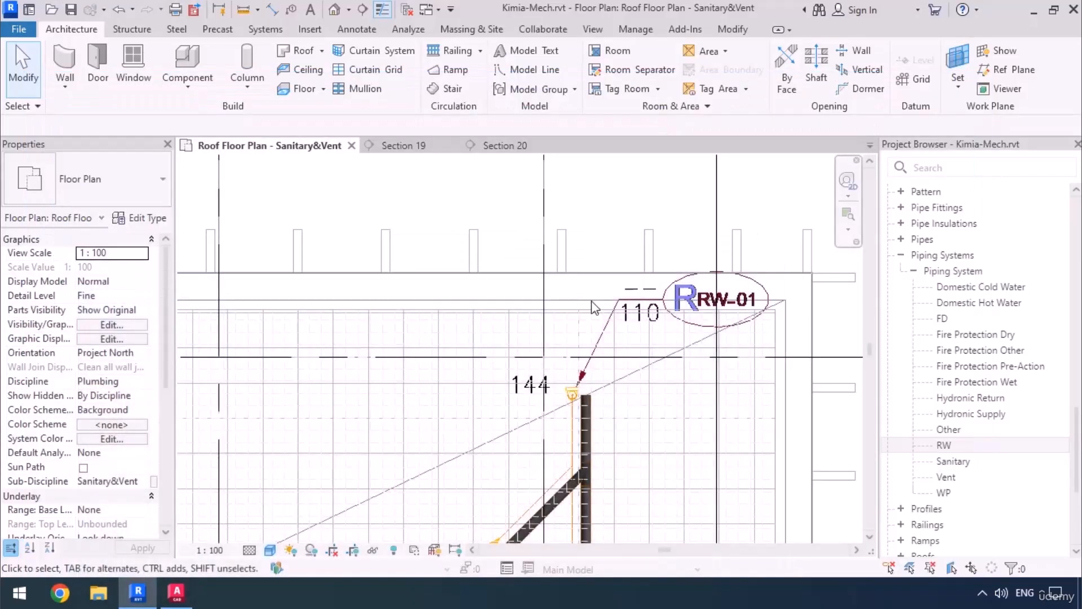
In the Valsir HDPE SDR26 routing preferences, set the Plumbing-Bend-Valsir-HDPE-00 elbow's minimum size to None.
{"action": "middle_click_drag", "start_coordinate": [581, 435], "coordinate": [597, 389]}
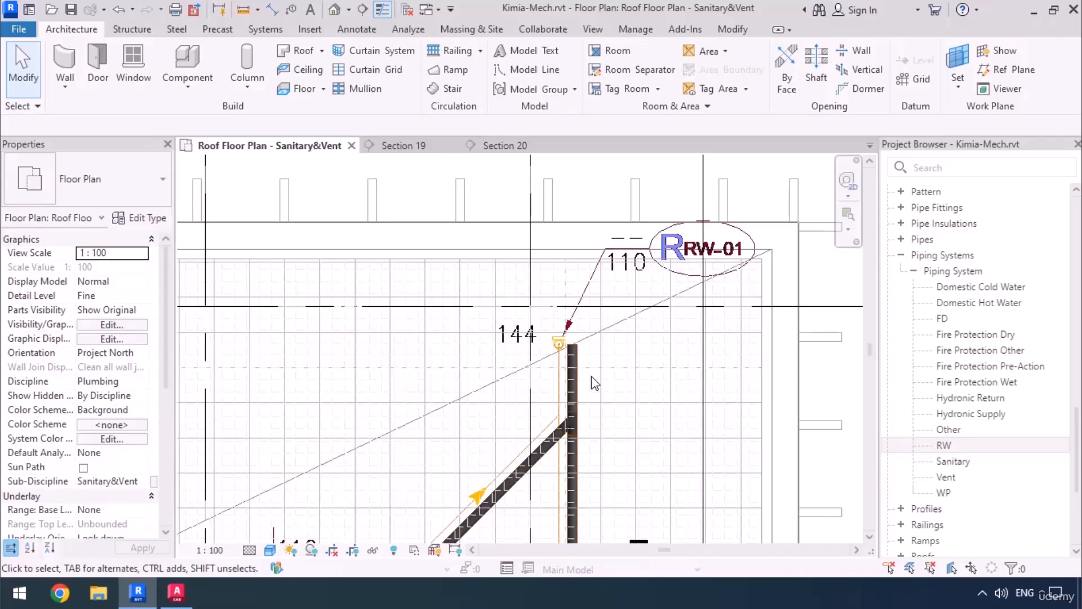
{"action": "left_click", "coordinate": [572, 373]}
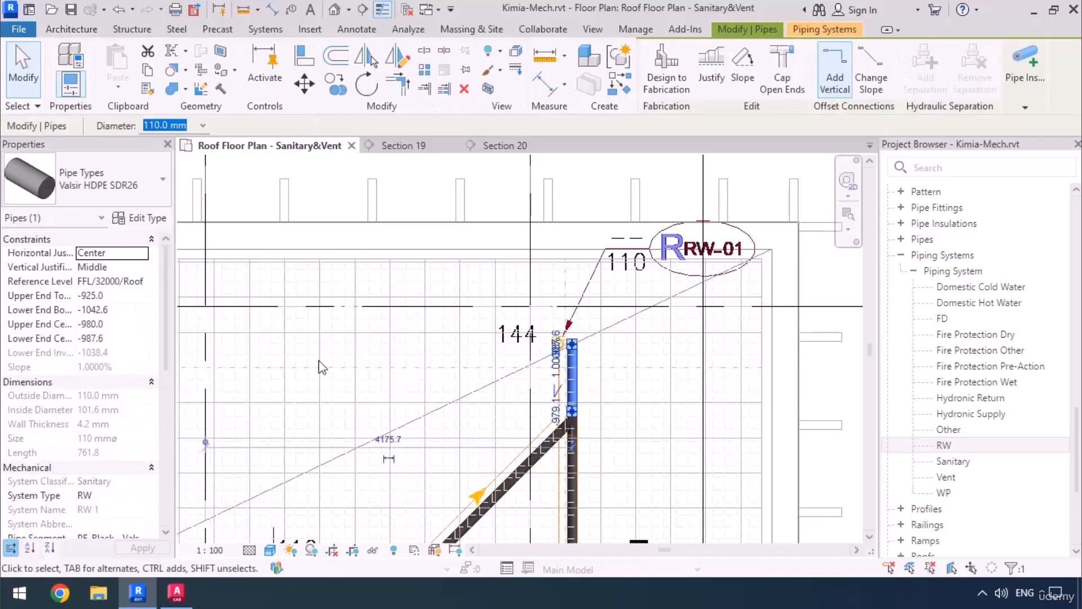
{"action": "left_click", "coordinate": [152, 219]}
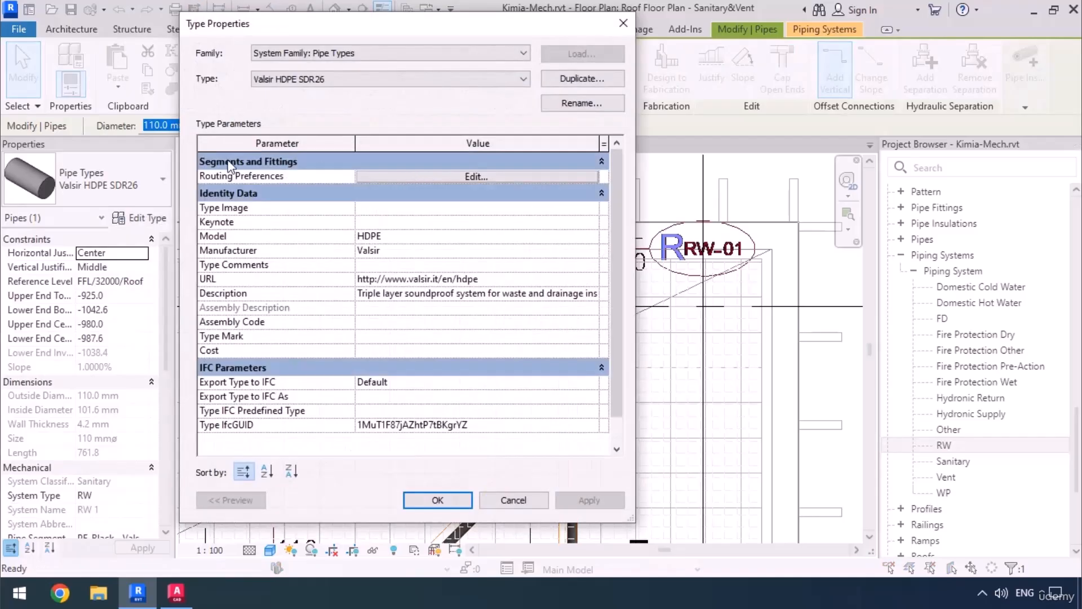
{"action": "left_click", "coordinate": [451, 176]}
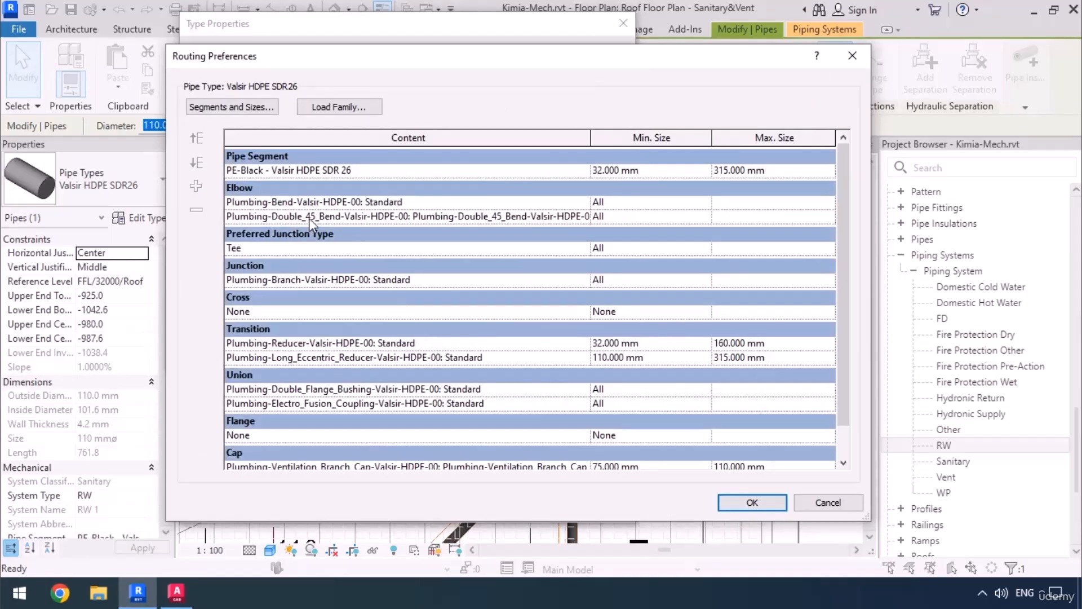
{"action": "left_click", "coordinate": [706, 205]}
{"action": "left_click", "coordinate": [706, 205]}
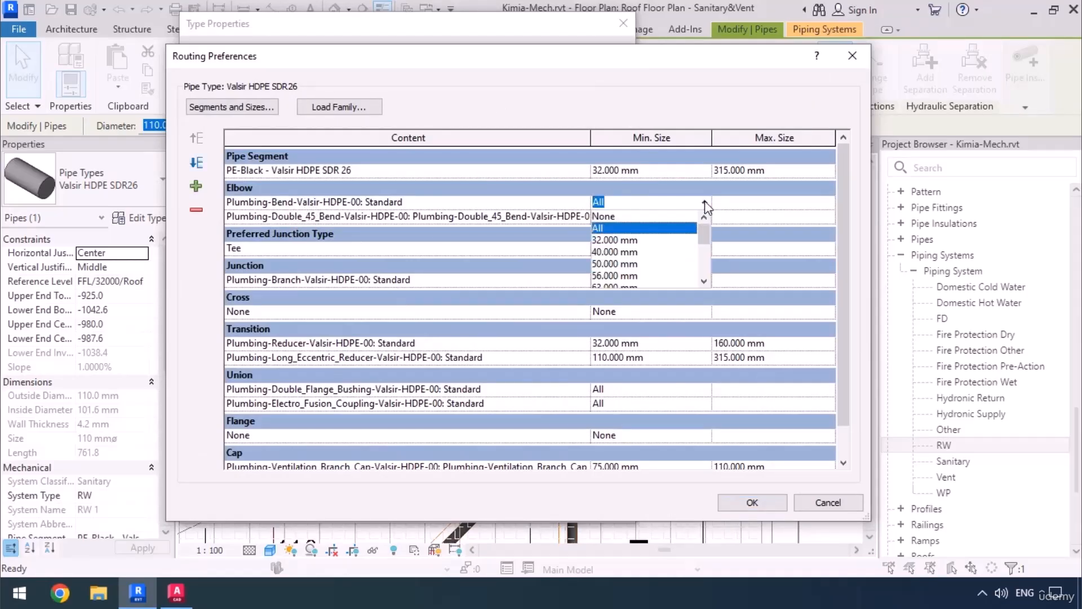
{"action": "left_click", "coordinate": [602, 217]}
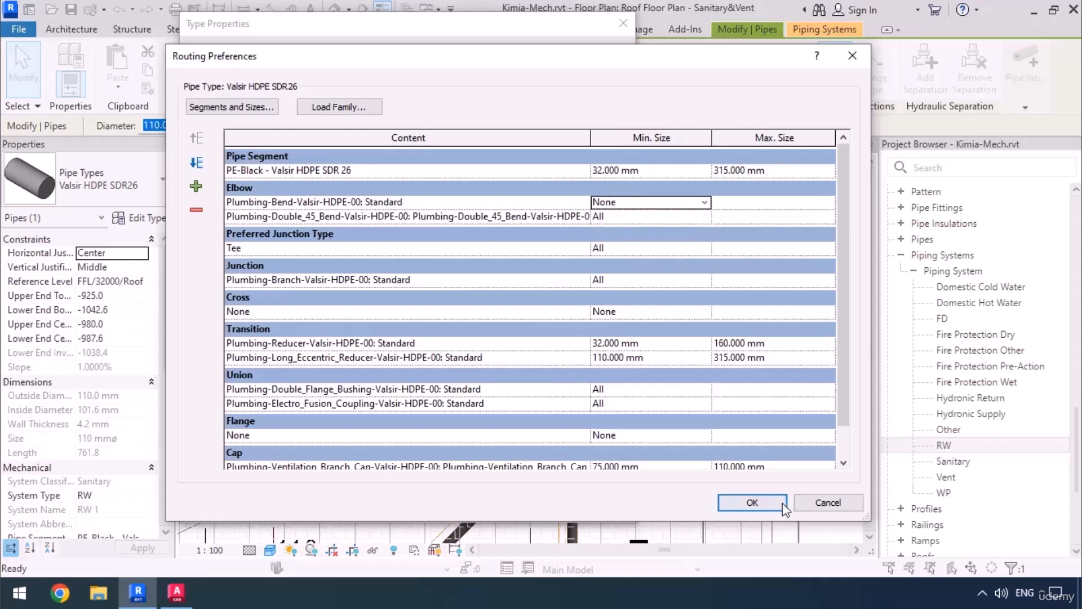
{"action": "left_click", "coordinate": [752, 503]}
{"action": "left_click", "coordinate": [439, 503]}
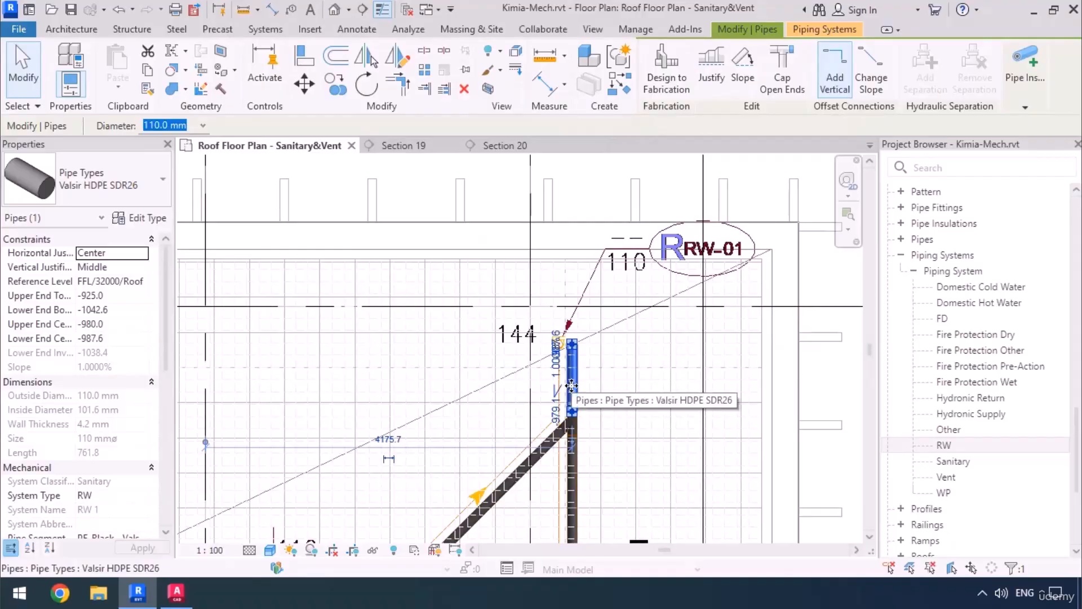
Draw a vertical 110 mm RW pipe from the main's open end at RW-01 down to a middle elevation of -3000 mm.
{"action": "scroll", "coordinate": [570, 343], "scroll_direction": "up", "scroll_amount": 5}
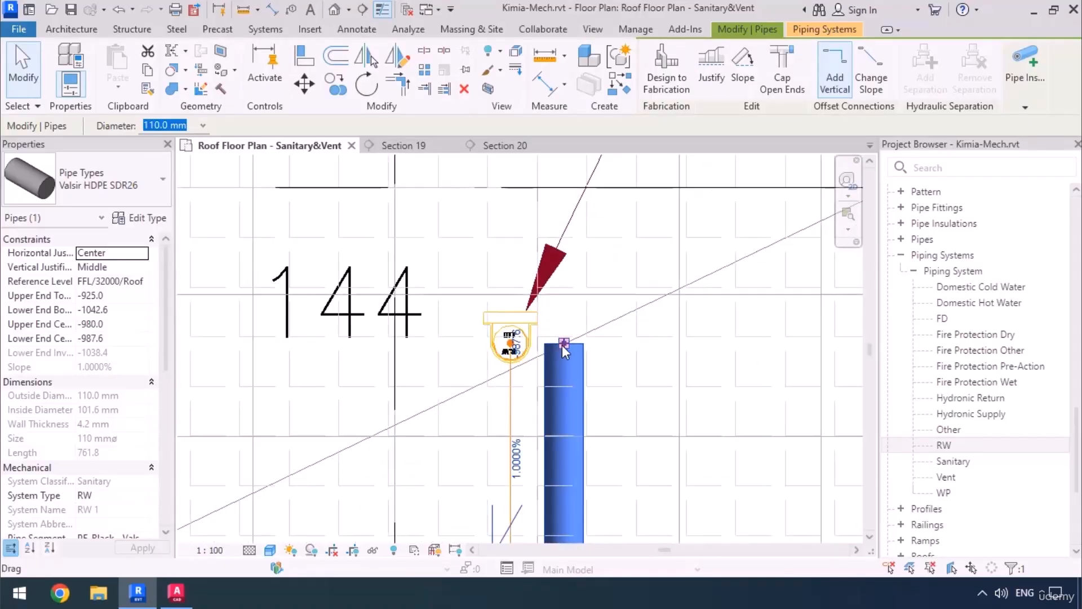
{"action": "right_click", "coordinate": [564, 346]}
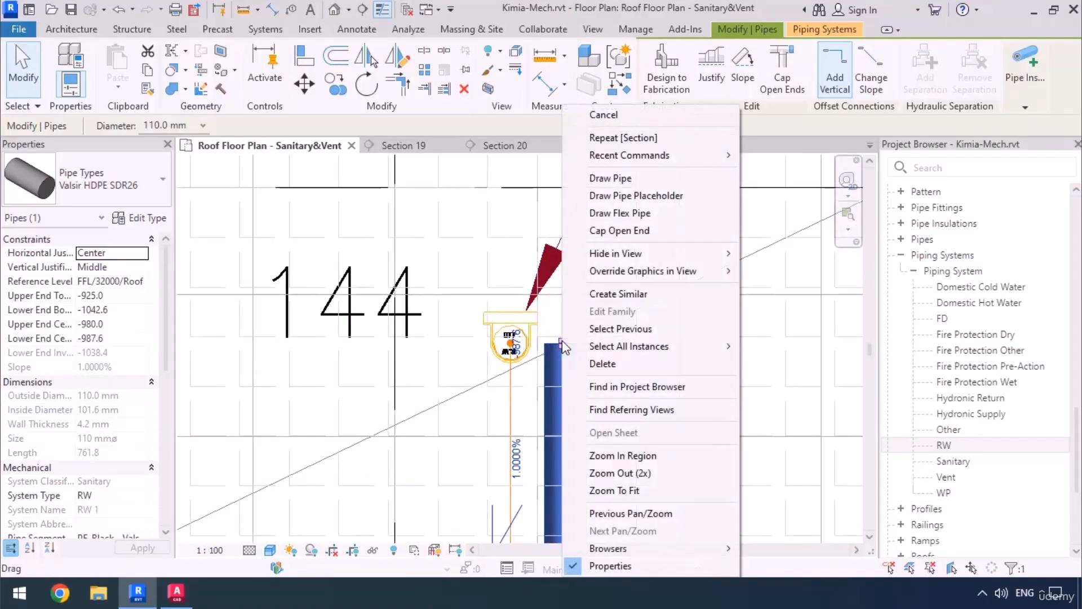
{"action": "left_click", "coordinate": [605, 177]}
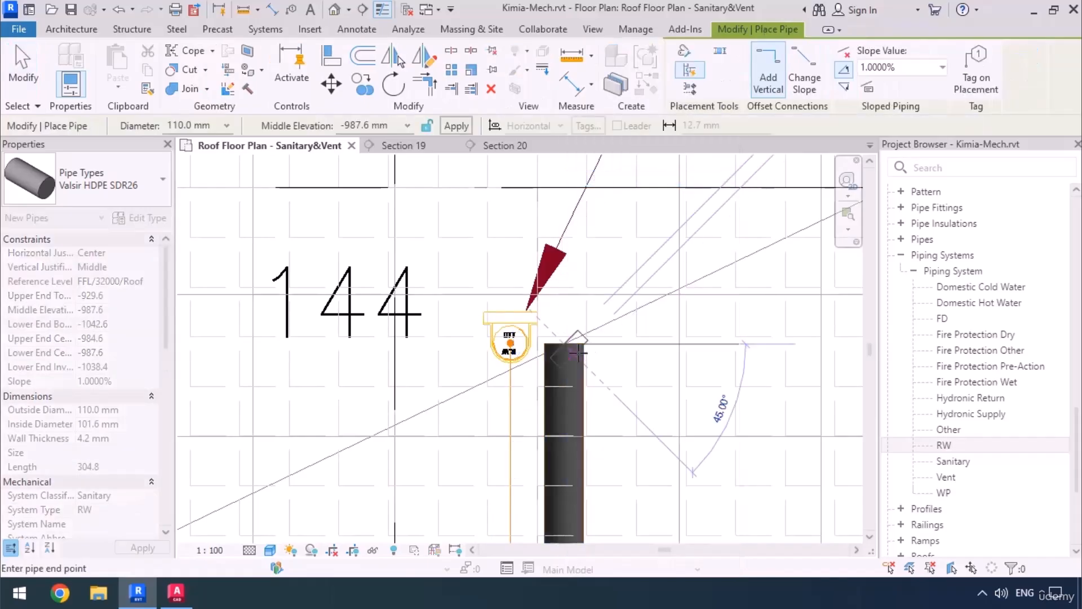
{"action": "left_click", "coordinate": [383, 125]}
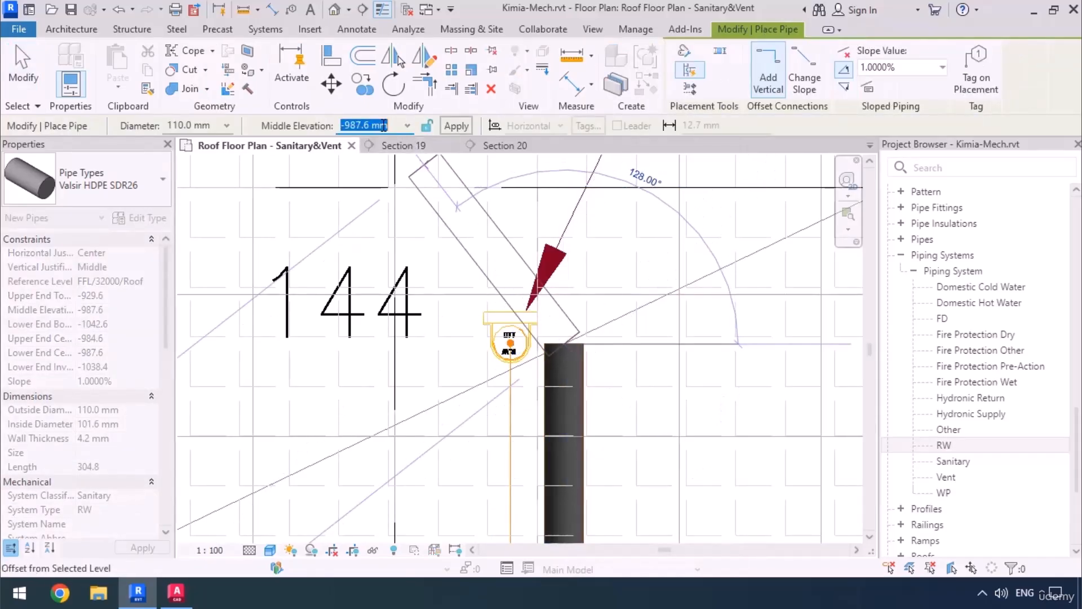
{"action": "type", "text": "-3000"}
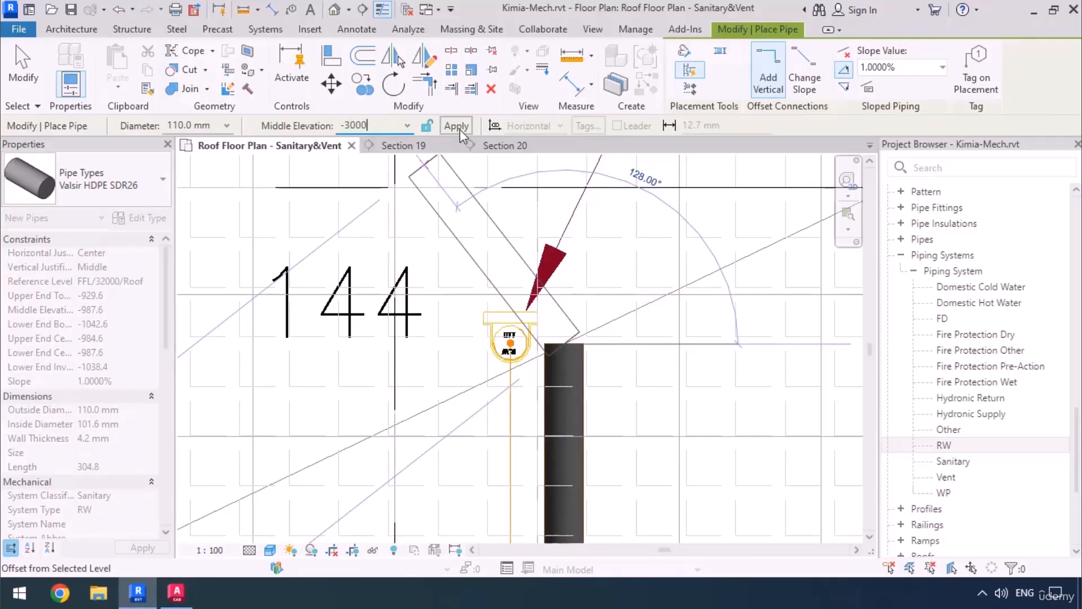
{"action": "left_click", "coordinate": [456, 126]}
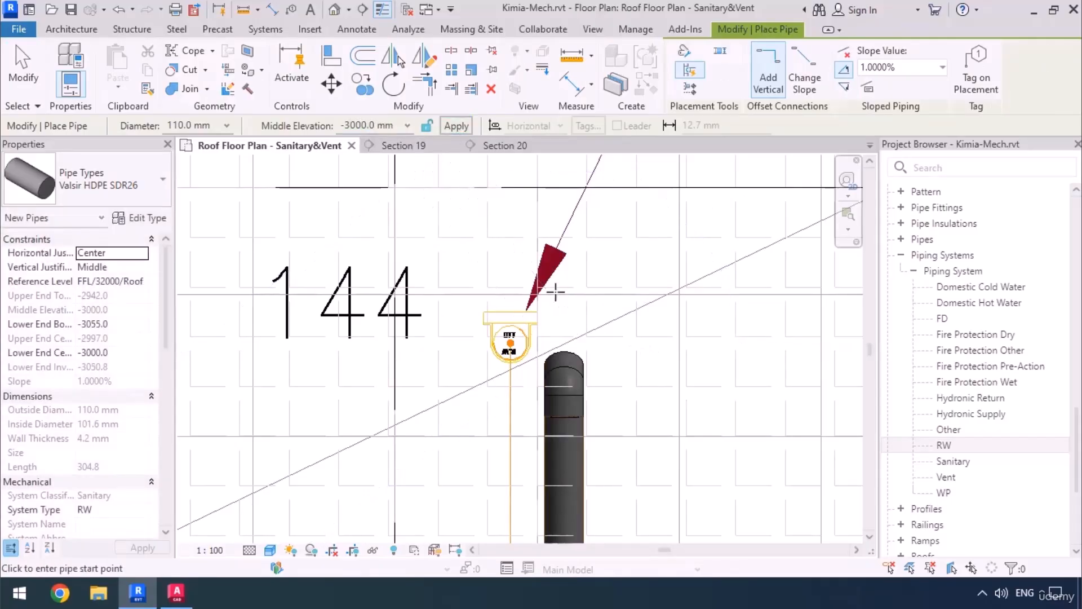
{"action": "scroll", "coordinate": [555, 292], "scroll_direction": "down", "scroll_amount": 3}
{"action": "key", "text": "Escape"}
{"action": "key", "text": "Escape"}
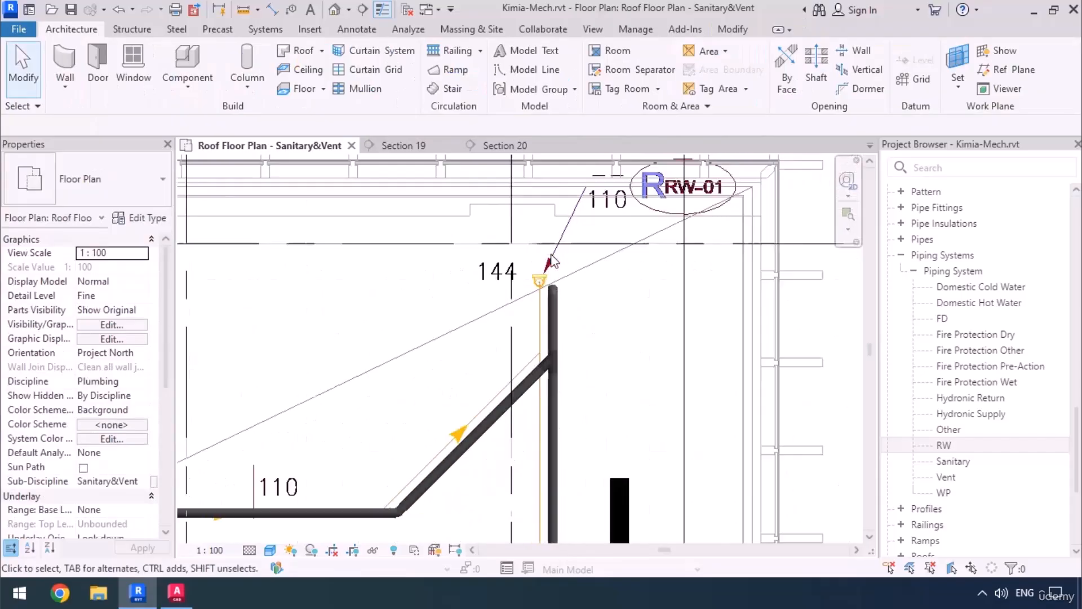
Move the Section 19 line close beside the main RW pipe and reduce its view depth to about 247 mm.
{"action": "scroll", "coordinate": [553, 261], "scroll_direction": "down", "scroll_amount": 4}
{"action": "left_click", "coordinate": [607, 331]}
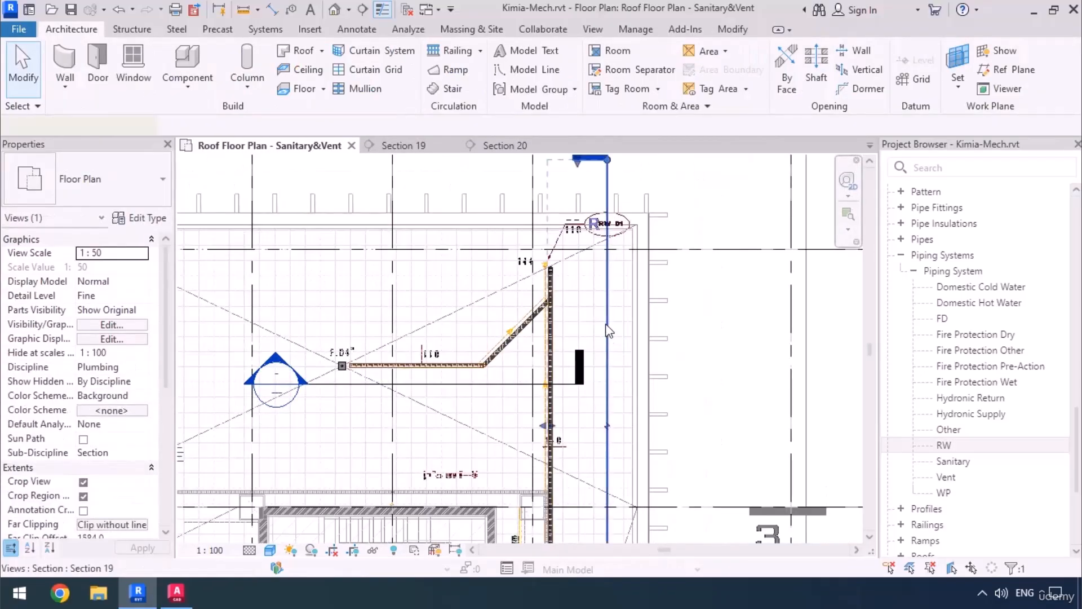
{"action": "left_click_drag", "start_coordinate": [607, 331], "coordinate": [555, 332]}
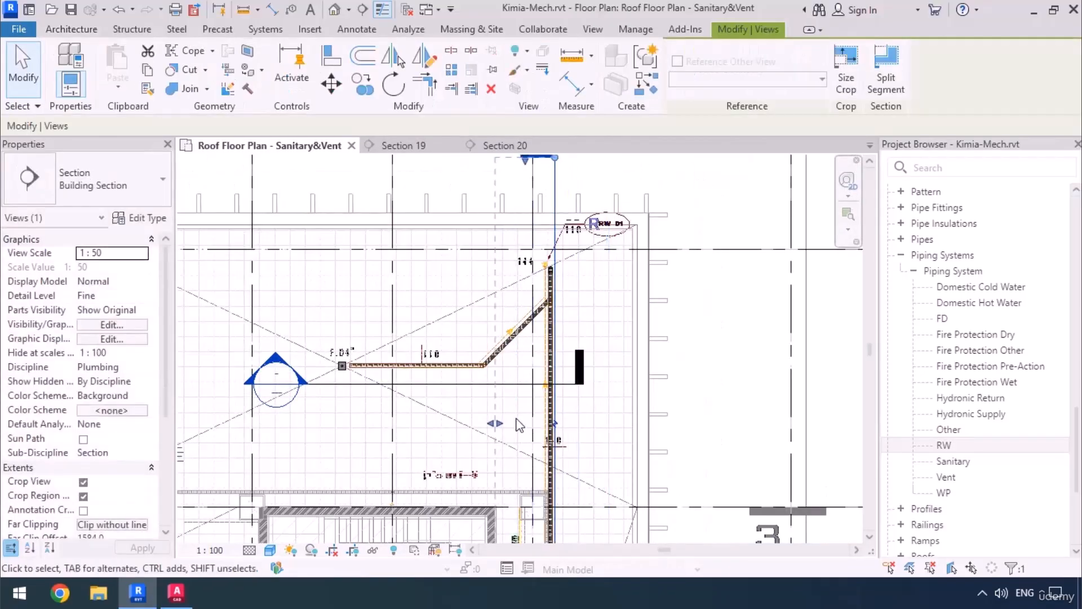
{"action": "left_click_drag", "start_coordinate": [496, 424], "coordinate": [554, 434]}
{"action": "scroll", "coordinate": [563, 248], "scroll_direction": "up", "scroll_amount": 5}
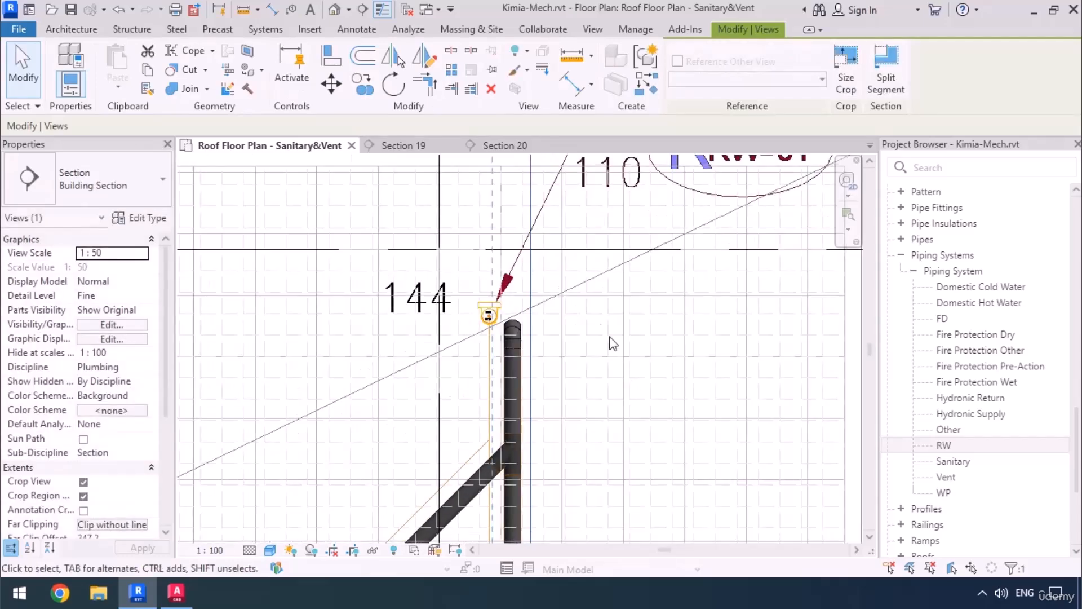
Open the Section 19 view from its section line and locate the lower end of the vertical RW pipe.
{"action": "right_click", "coordinate": [524, 278]}
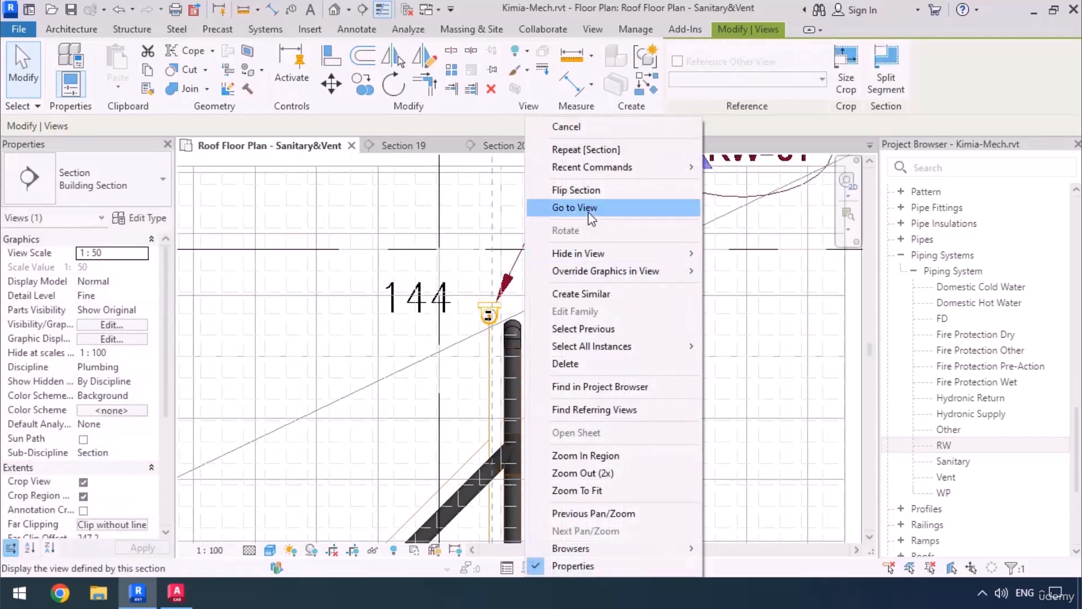
{"action": "left_click", "coordinate": [569, 143]}
{"action": "scroll", "coordinate": [544, 242], "scroll_direction": "up", "scroll_amount": 4}
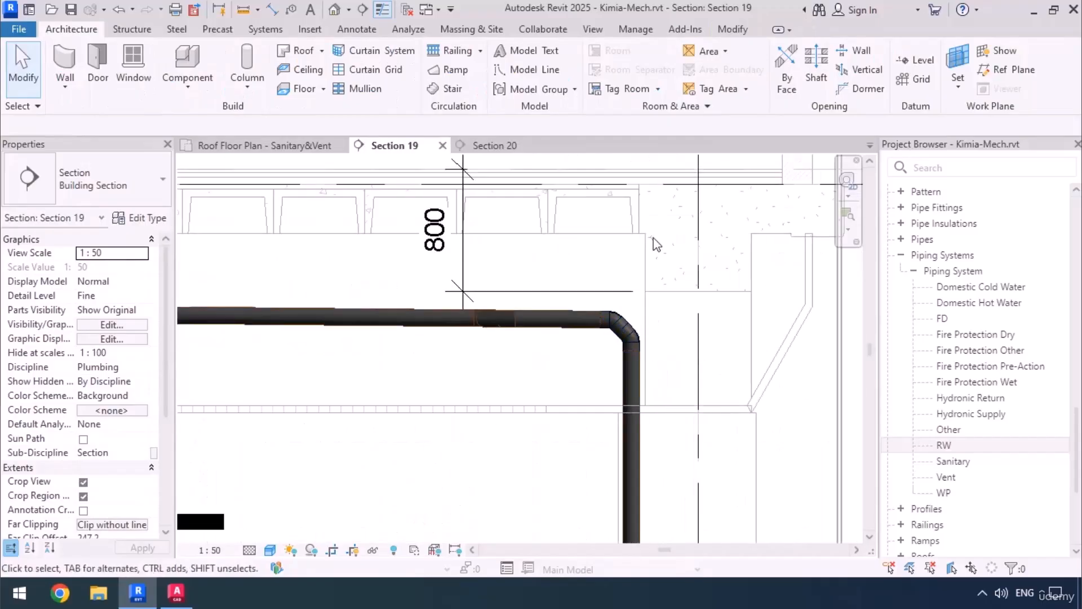
{"action": "scroll", "coordinate": [652, 242], "scroll_direction": "down", "scroll_amount": 4}
{"action": "middle_click_drag", "start_coordinate": [688, 423], "coordinate": [674, 313]}
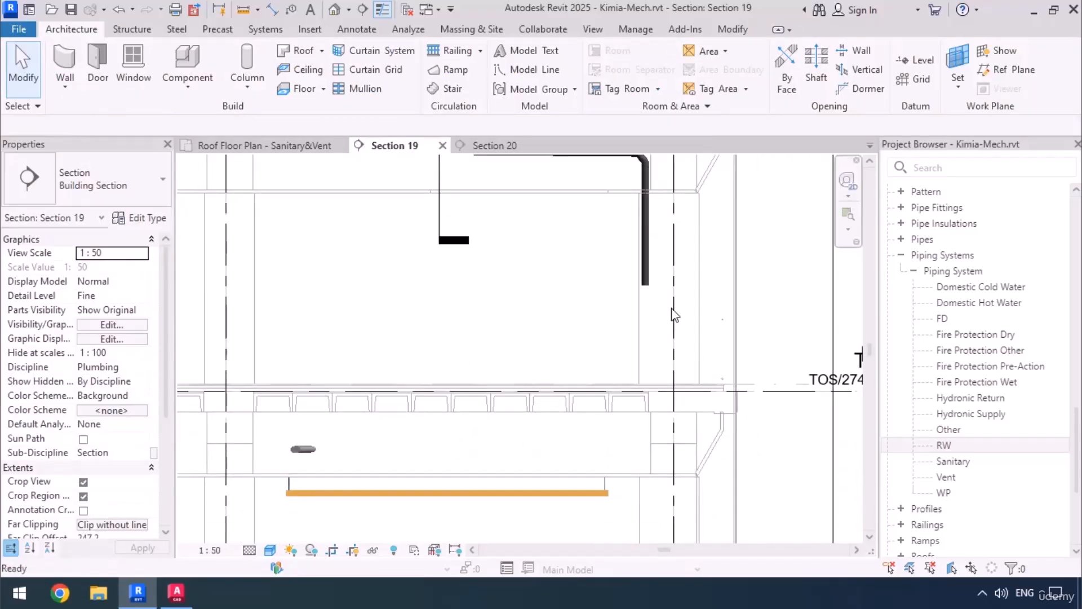
Draw a vertical 110 mm pipe from the RW drop's lower end down to a middle elevation of -14600 mm, below the 3rd-floor slab.
{"action": "left_click", "coordinate": [651, 277]}
{"action": "right_click", "coordinate": [646, 279]}
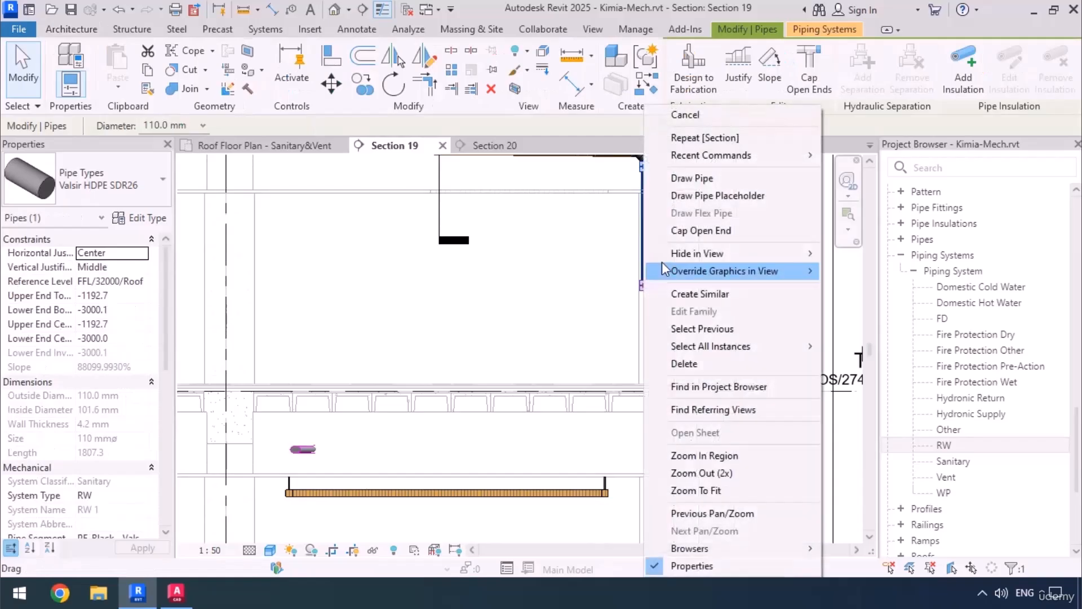
{"action": "left_click", "coordinate": [692, 178]}
{"action": "scroll", "coordinate": [643, 333], "scroll_direction": "down", "scroll_amount": 3}
{"action": "middle_click_drag", "start_coordinate": [643, 332], "coordinate": [635, 115]}
{"action": "scroll", "coordinate": [631, 364], "scroll_direction": "up", "scroll_amount": 2}
{"action": "middle_click_drag", "start_coordinate": [580, 363], "coordinate": [456, 331]}
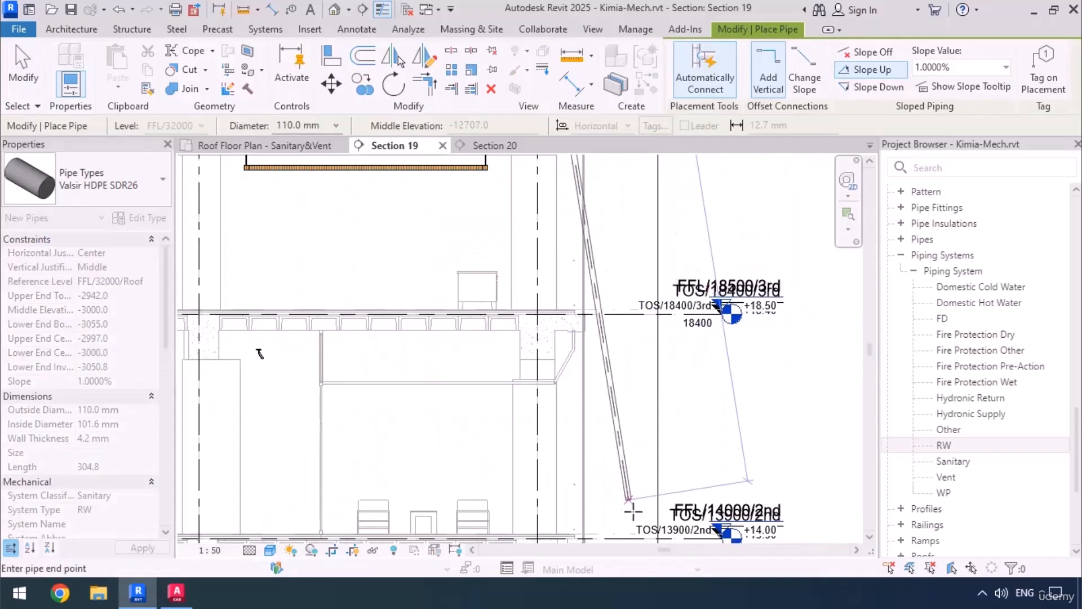
{"action": "scroll", "coordinate": [514, 356], "scroll_direction": "up", "scroll_amount": 3}
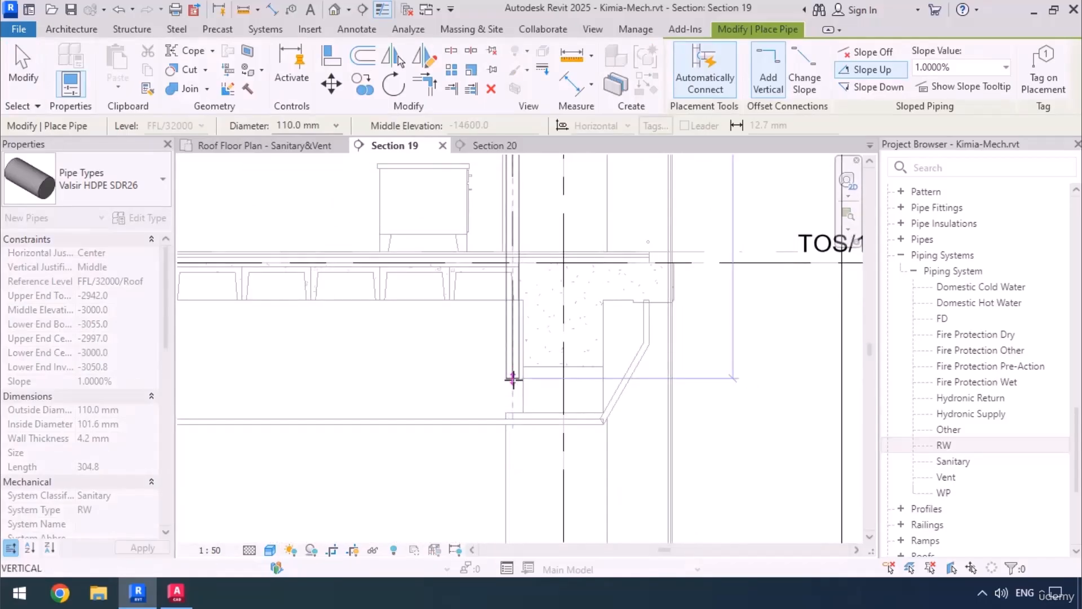
{"action": "left_click", "coordinate": [512, 376]}
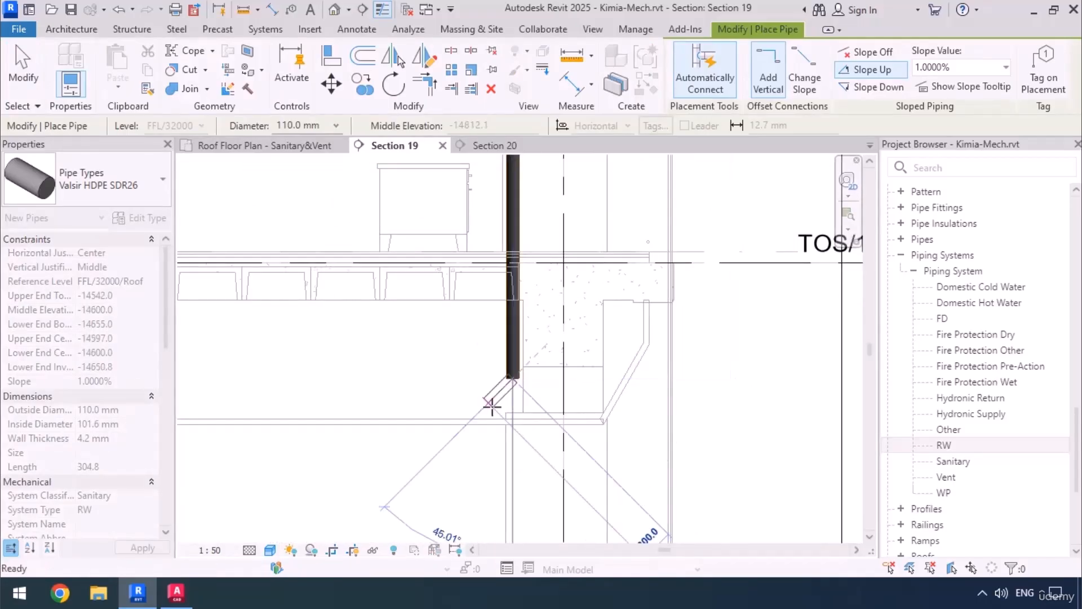
{"action": "key", "text": "Escape"}
{"action": "key", "text": "Escape"}
Examine the extended RW drop in Section 19, from its lower end at the 3rd-floor slab up to the roof piping.
{"action": "scroll", "coordinate": [528, 316], "scroll_direction": "up", "scroll_amount": 3}
{"action": "middle_click_drag", "start_coordinate": [543, 424], "coordinate": [563, 441]}
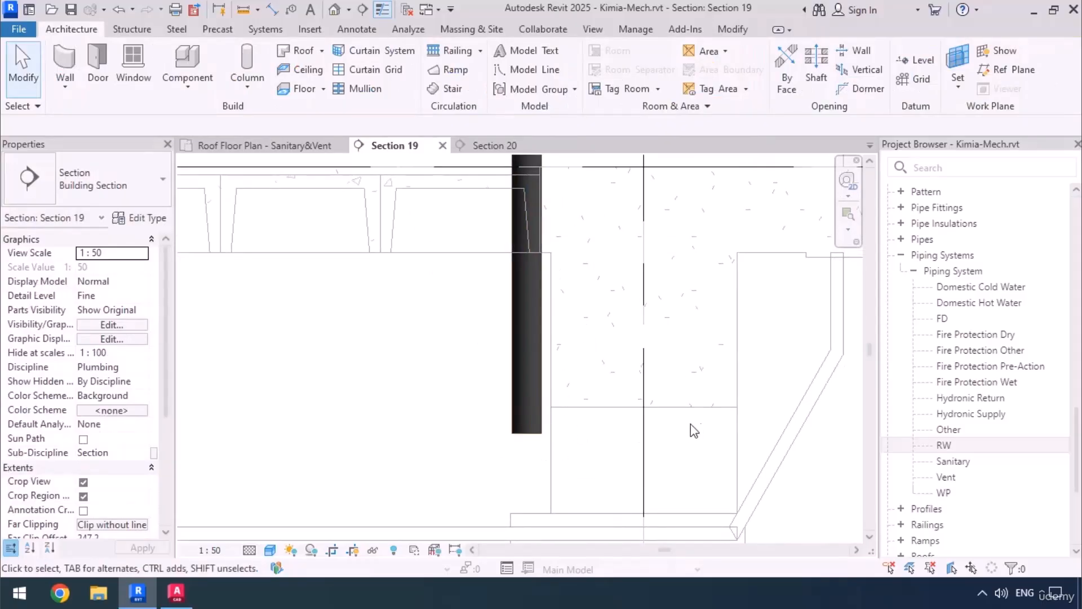
{"action": "middle_click_drag", "start_coordinate": [481, 403], "coordinate": [498, 433]}
{"action": "scroll", "coordinate": [514, 423], "scroll_direction": "down", "scroll_amount": 6}
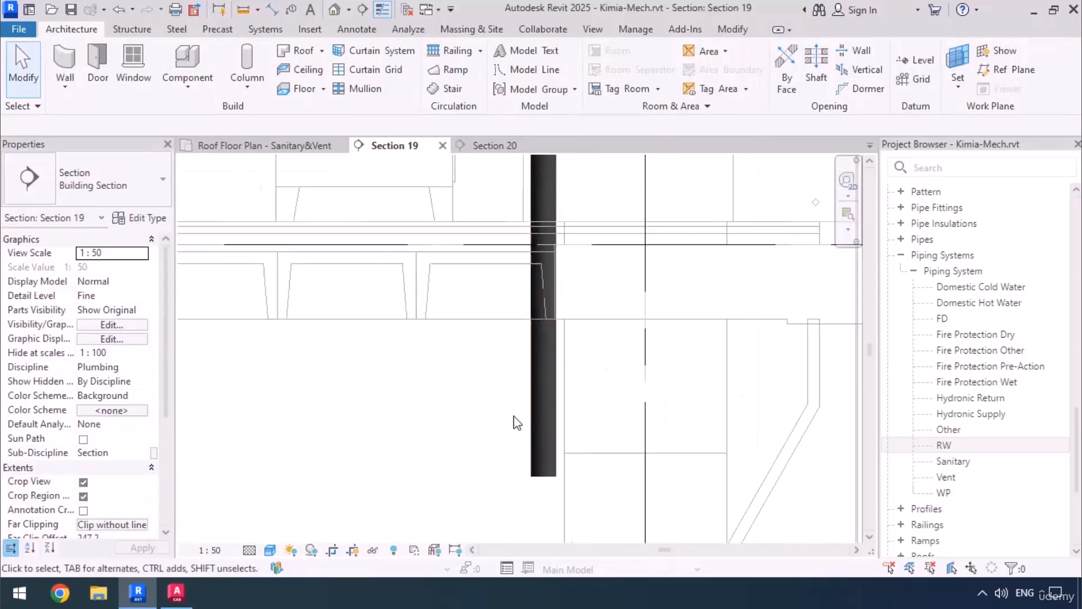
{"action": "middle_click_drag", "start_coordinate": [618, 368], "coordinate": [624, 428]}
{"action": "scroll", "coordinate": [628, 409], "scroll_direction": "down", "scroll_amount": 1}
{"action": "middle_click_drag", "start_coordinate": [600, 375], "coordinate": [591, 471]}
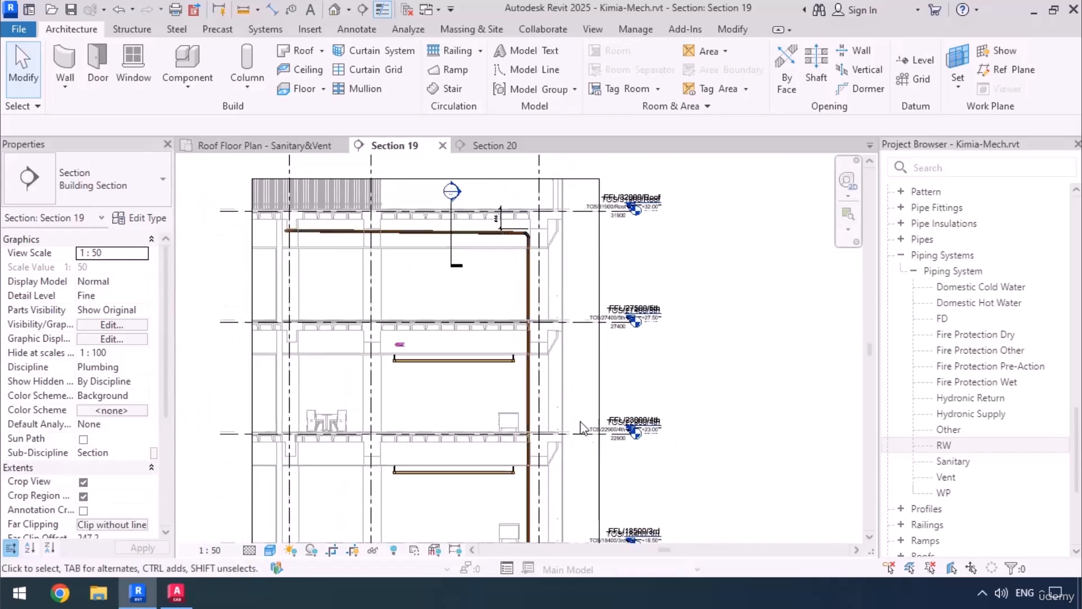
Open the 5th Floor Plan - Sanitary&Vent view and compare the RW pipe's position with the RW-01 riser symbol beside the column.
{"action": "scroll", "coordinate": [988, 311], "scroll_direction": "up", "scroll_amount": 12}
{"action": "scroll", "coordinate": [986, 306], "scroll_direction": "up", "scroll_amount": 5}
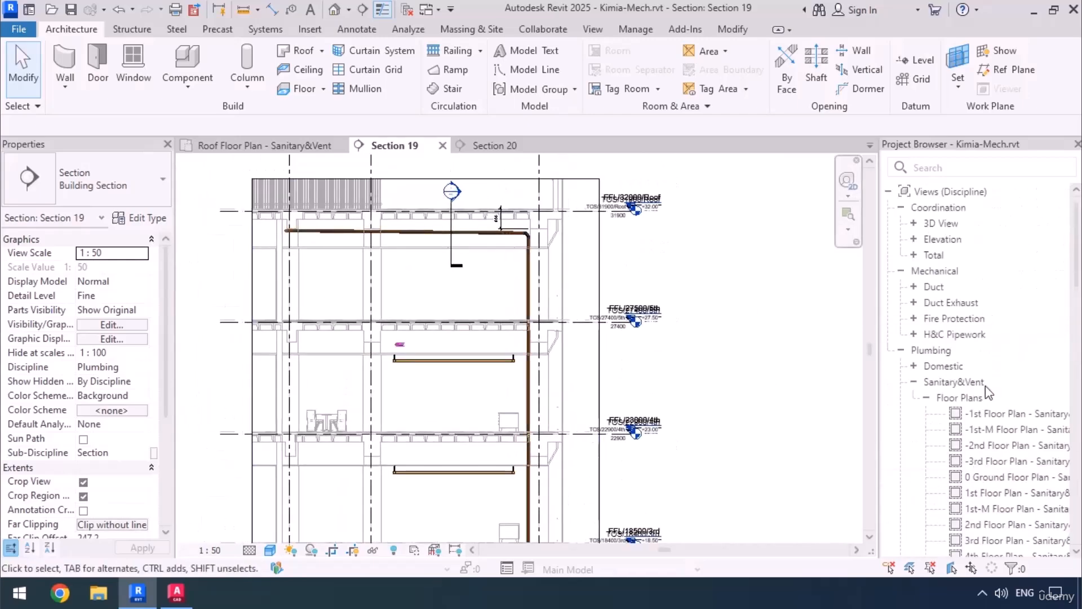
{"action": "scroll", "coordinate": [985, 386], "scroll_direction": "down", "scroll_amount": 2}
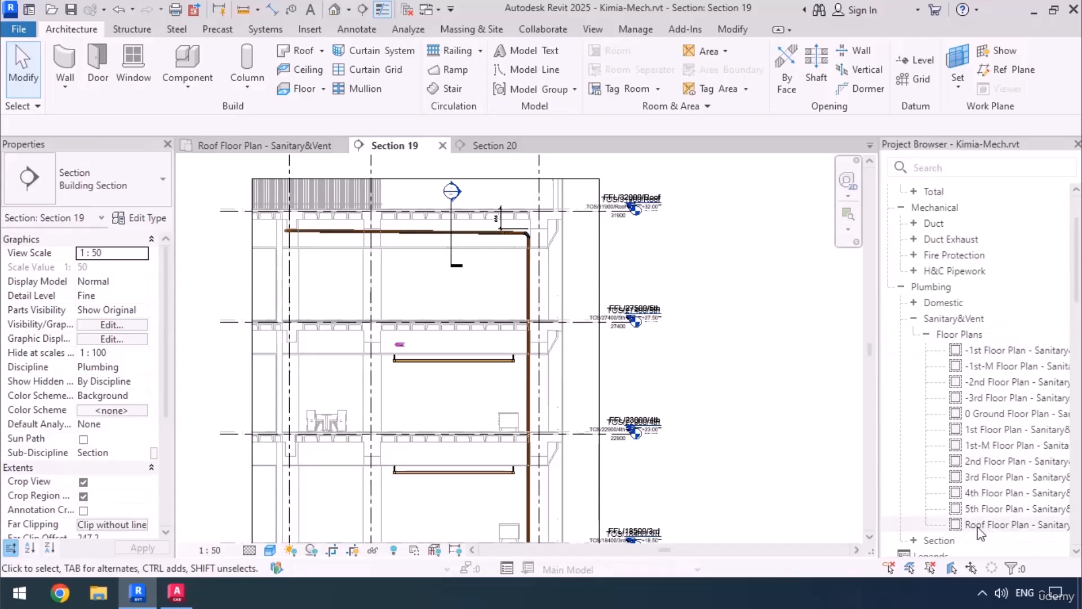
{"action": "left_click", "coordinate": [976, 511]}
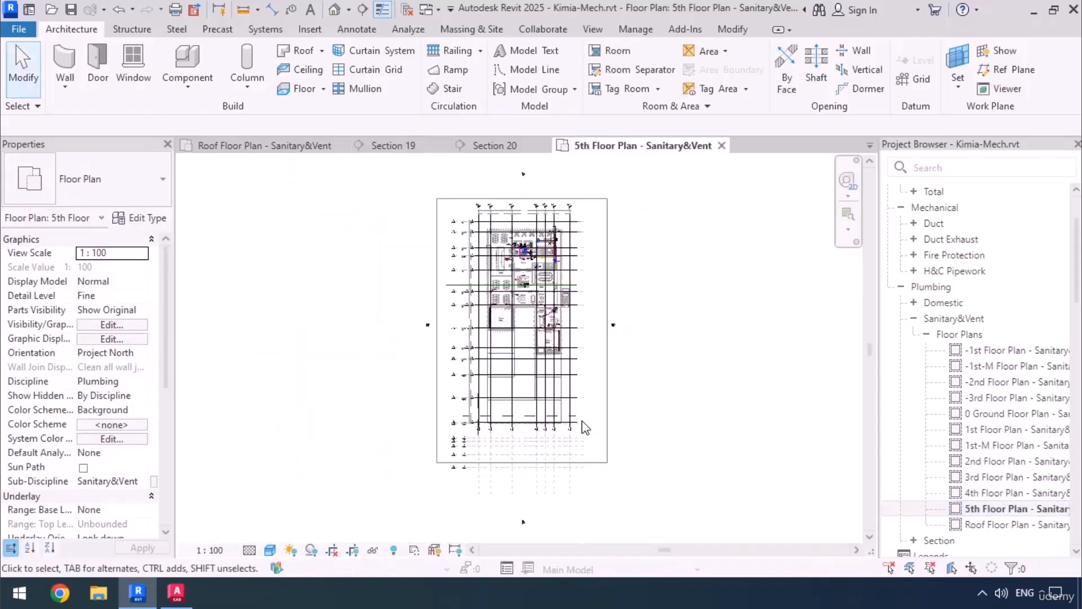
{"action": "scroll", "coordinate": [570, 265], "scroll_direction": "up", "scroll_amount": 3}
{"action": "scroll", "coordinate": [568, 260], "scroll_direction": "up", "scroll_amount": 10}
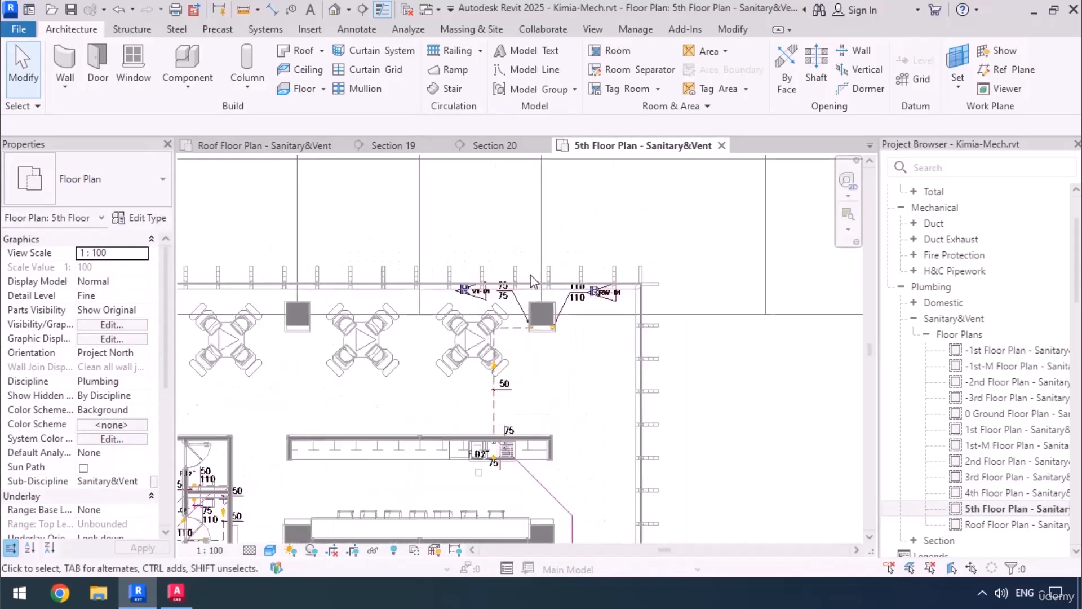
{"action": "middle_click_drag", "start_coordinate": [502, 438], "coordinate": [483, 312]}
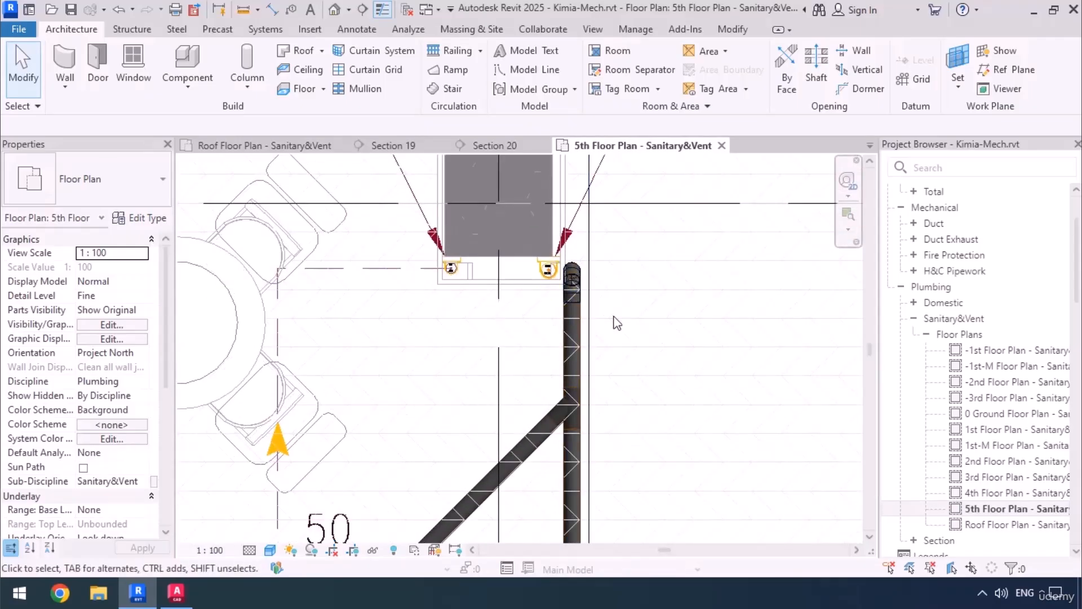
{"action": "scroll", "coordinate": [585, 254], "scroll_direction": "down", "scroll_amount": 3}
{"action": "middle_click_drag", "start_coordinate": [575, 444], "coordinate": [575, 311]}
{"action": "middle_click_drag", "start_coordinate": [617, 355], "coordinate": [608, 505]}
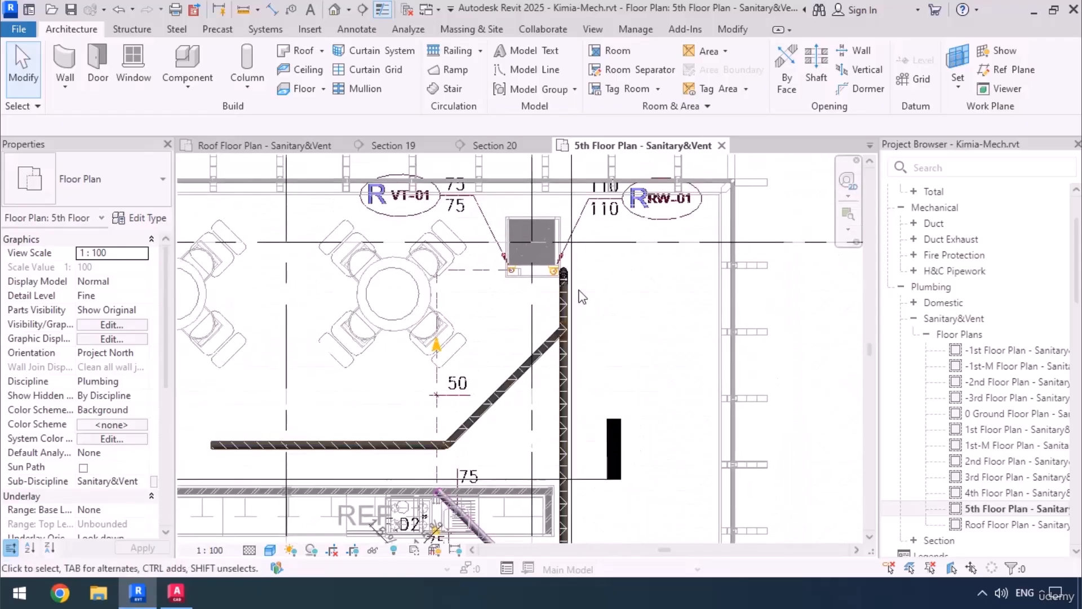
{"action": "scroll", "coordinate": [575, 288], "scroll_direction": "up", "scroll_amount": 4}
{"action": "scroll", "coordinate": [533, 245], "scroll_direction": "up", "scroll_amount": 1}
{"action": "middle_click_drag", "start_coordinate": [488, 296], "coordinate": [554, 348]}
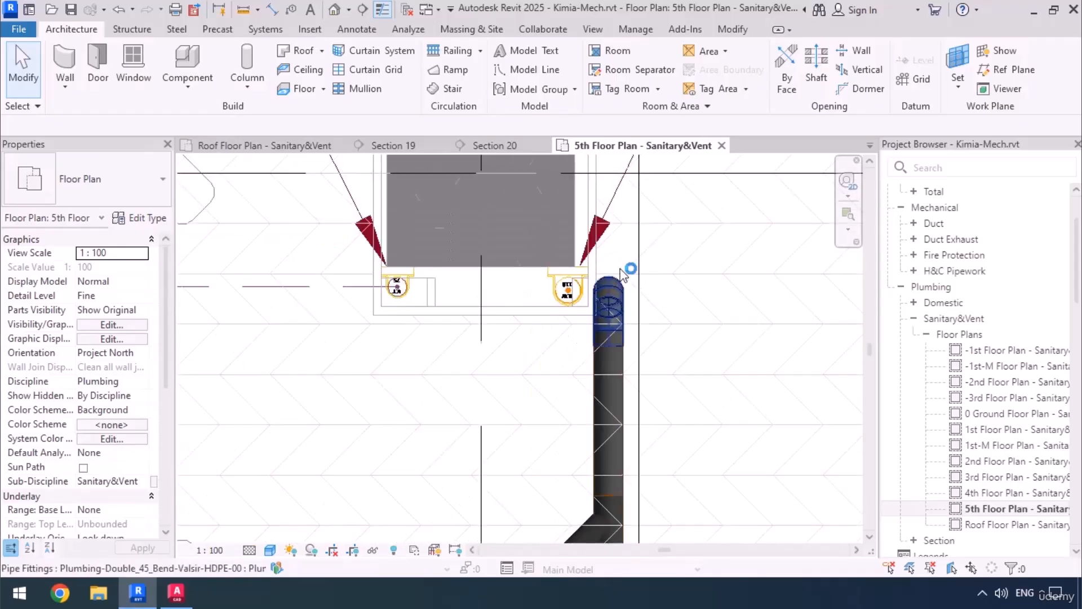
{"action": "middle_click_drag", "start_coordinate": [614, 330], "coordinate": [625, 374]}
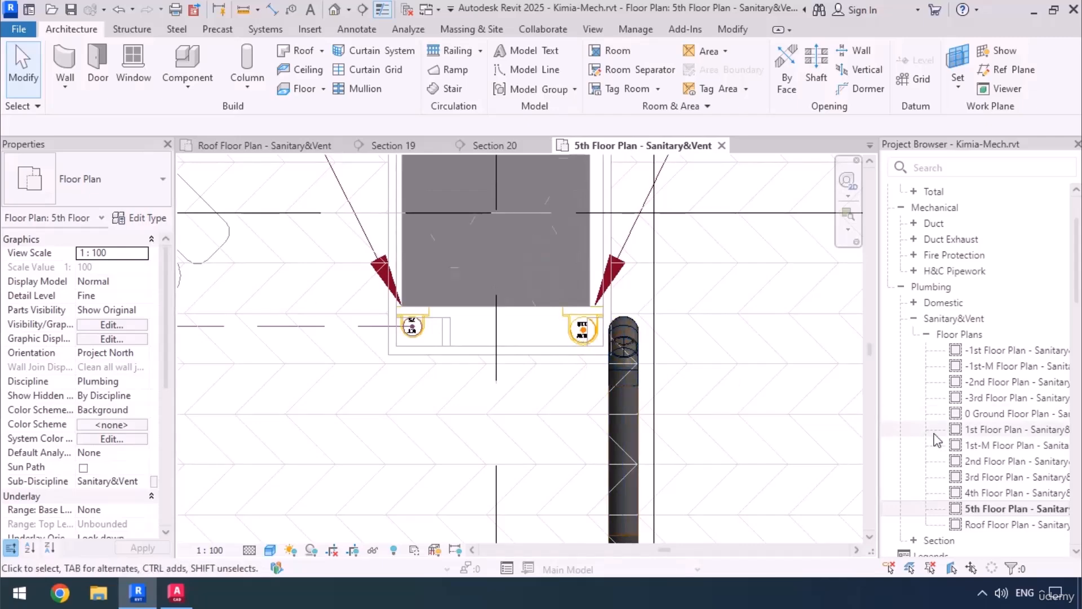
Check the vertical RW pipe's position at RW-01 in the 4th and 3rd Floor Plan - Sanitary&Vent views.
{"action": "left_click", "coordinate": [927, 493]}
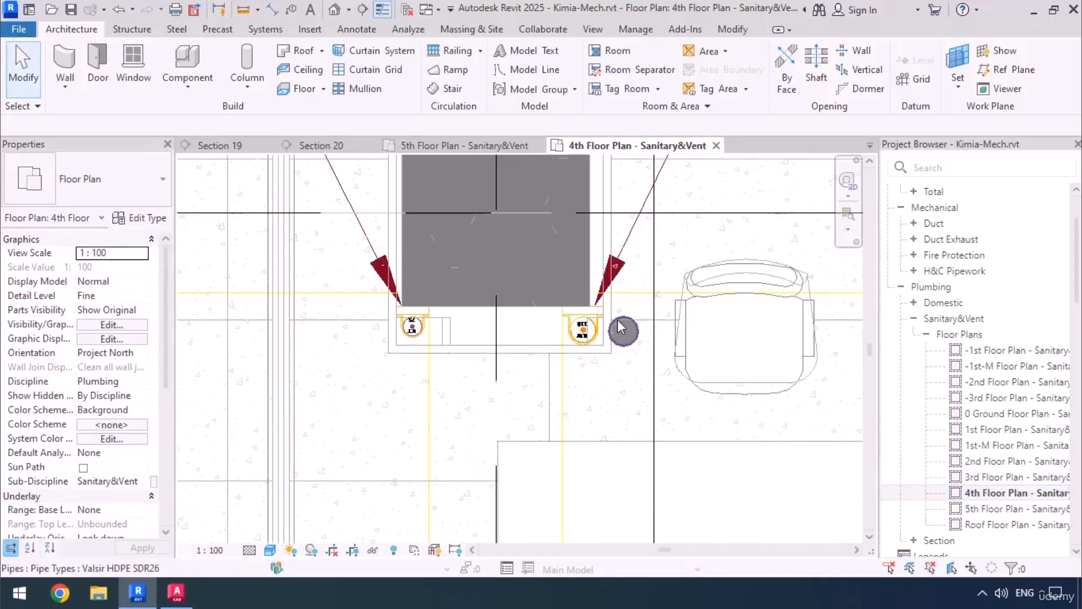
{"action": "left_click", "coordinate": [982, 478]}
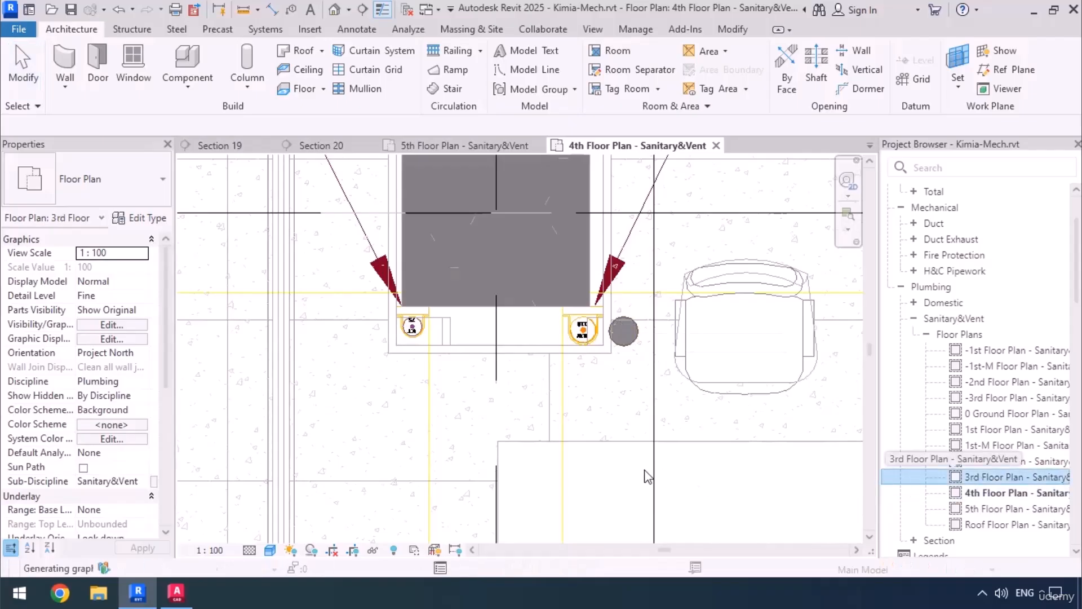
{"action": "scroll", "coordinate": [514, 304], "scroll_direction": "down", "scroll_amount": 3}
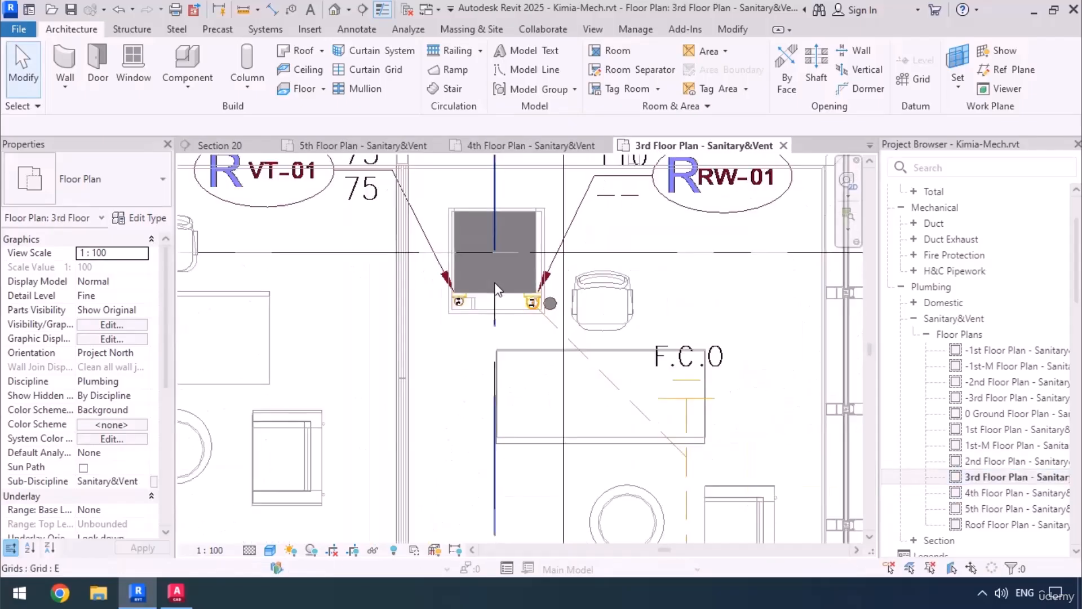
Trace the dashed 110 mm rainwater line across the 3rd floor plan from RW-01 to the column at RW-06.
{"action": "scroll", "coordinate": [496, 289], "scroll_direction": "down", "scroll_amount": 4}
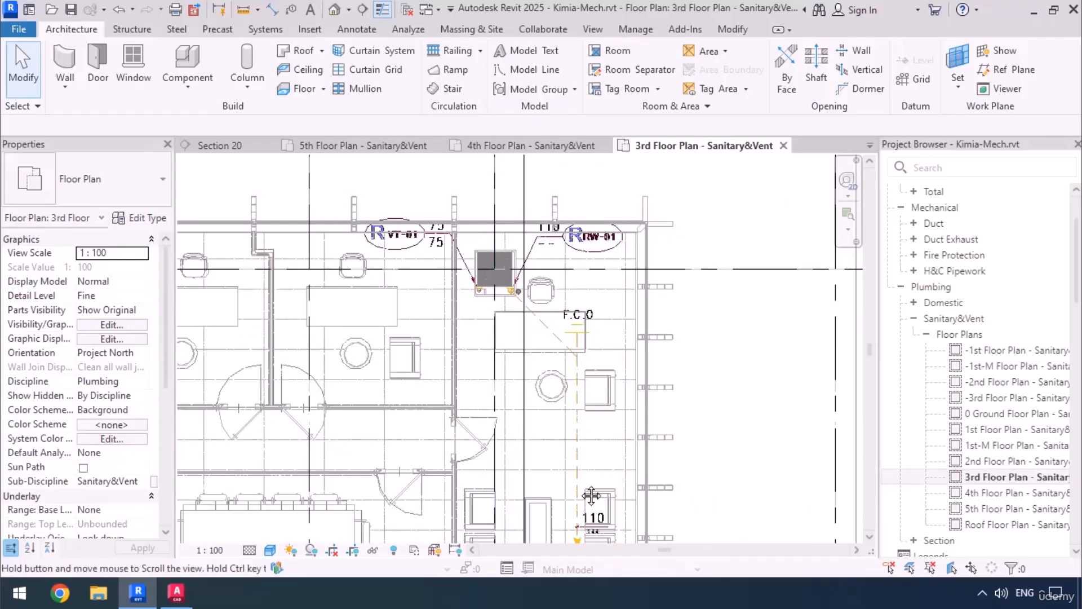
{"action": "middle_click_drag", "start_coordinate": [587, 495], "coordinate": [597, 280]}
{"action": "middle_click_drag", "start_coordinate": [603, 389], "coordinate": [600, 146]}
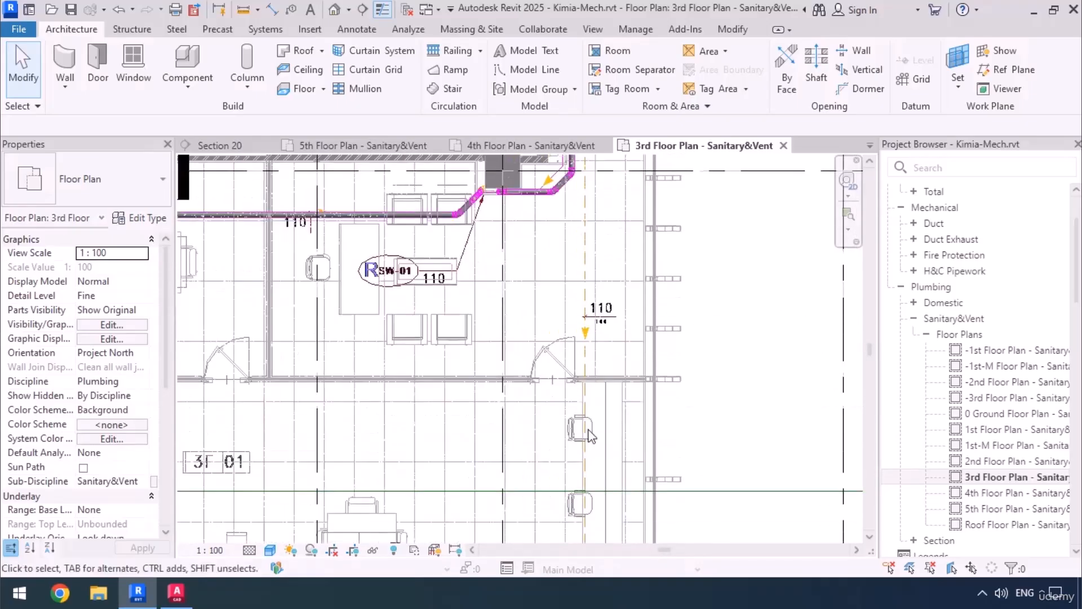
{"action": "middle_click_drag", "start_coordinate": [597, 355], "coordinate": [597, 180]}
{"action": "middle_click_drag", "start_coordinate": [598, 460], "coordinate": [597, 252]}
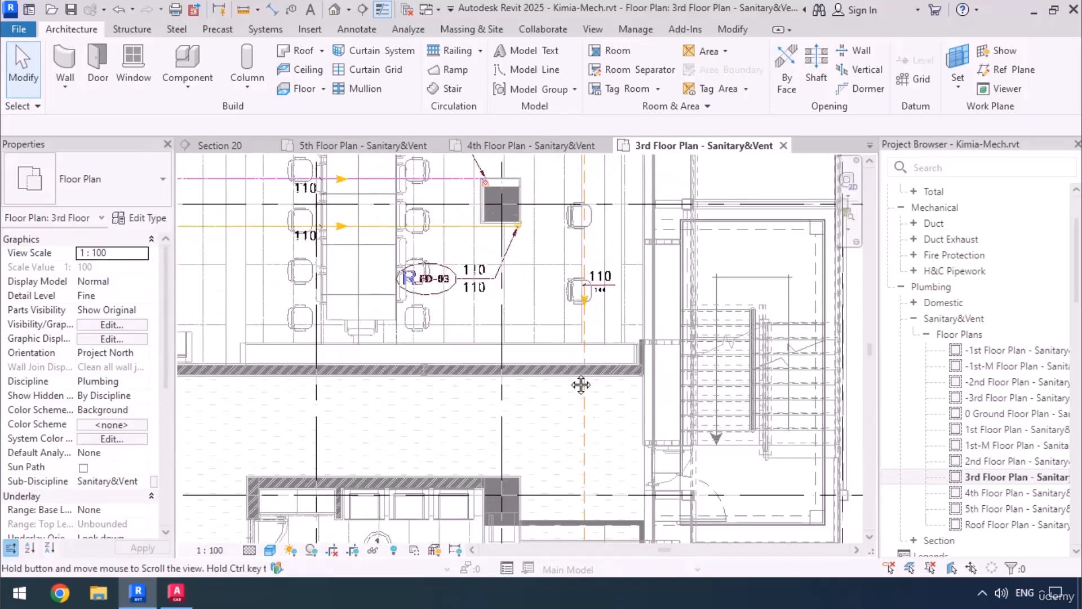
{"action": "middle_click_drag", "start_coordinate": [580, 384], "coordinate": [580, 162]}
{"action": "middle_click_drag", "start_coordinate": [568, 467], "coordinate": [549, 355]}
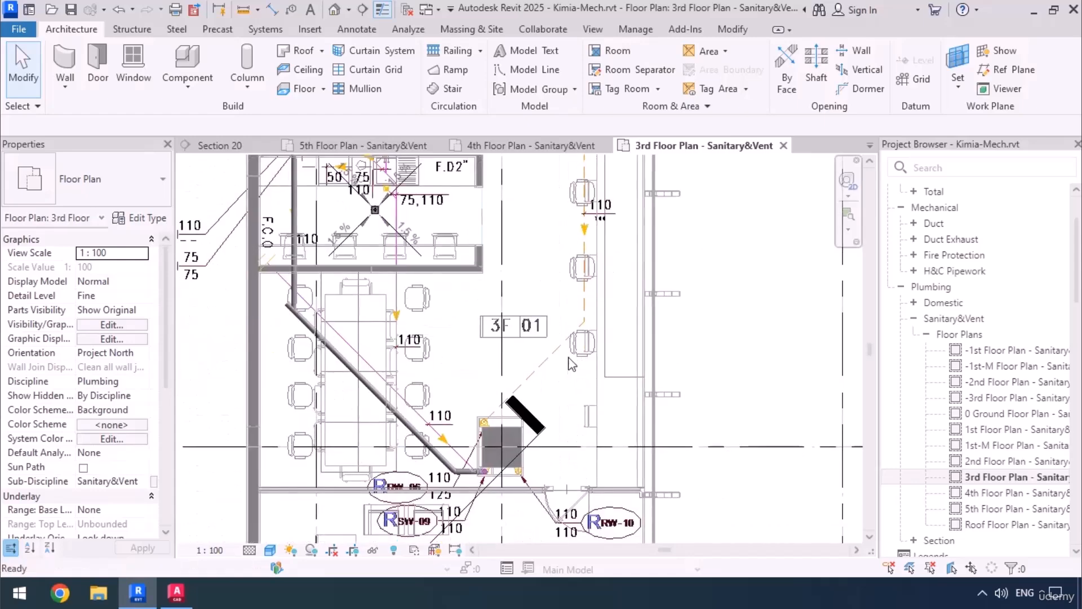
{"action": "middle_click_drag", "start_coordinate": [486, 430], "coordinate": [567, 394]}
{"action": "scroll", "coordinate": [567, 395], "scroll_direction": "up", "scroll_amount": 3}
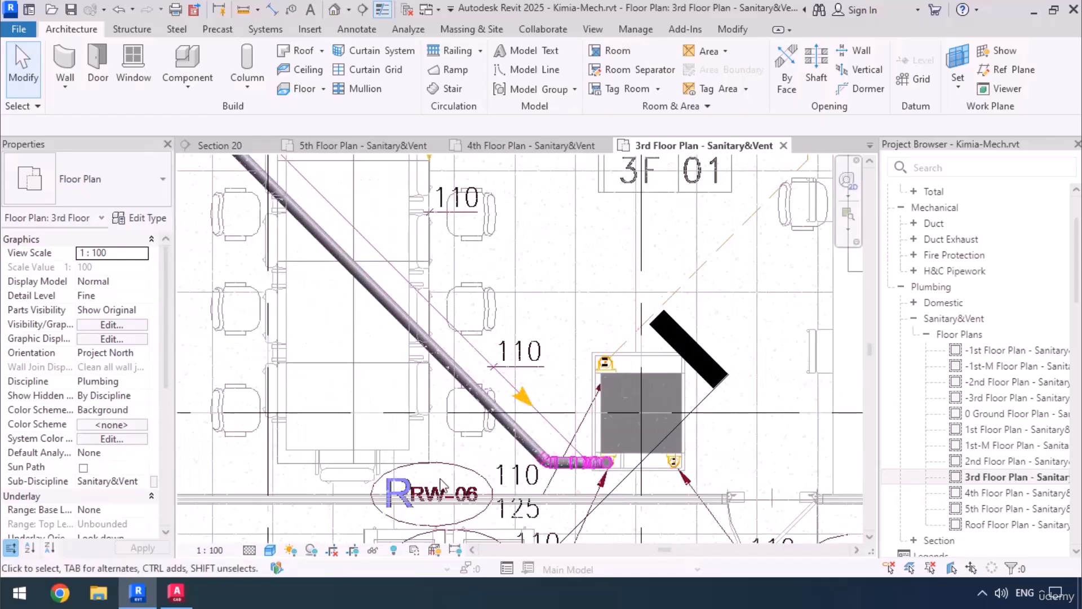
Follow the rainwater line back to RW-01 in the 3rd floor plan and examine the vertical pipe beside the riser symbol.
{"action": "scroll", "coordinate": [440, 483], "scroll_direction": "down", "scroll_amount": 5}
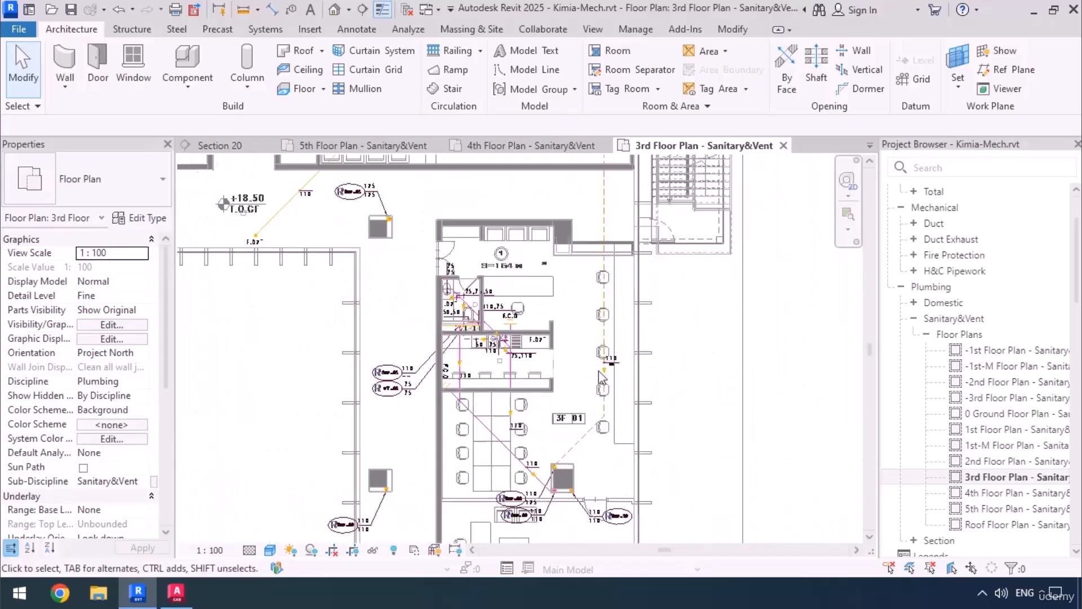
{"action": "scroll", "coordinate": [642, 430], "scroll_direction": "up", "scroll_amount": 3}
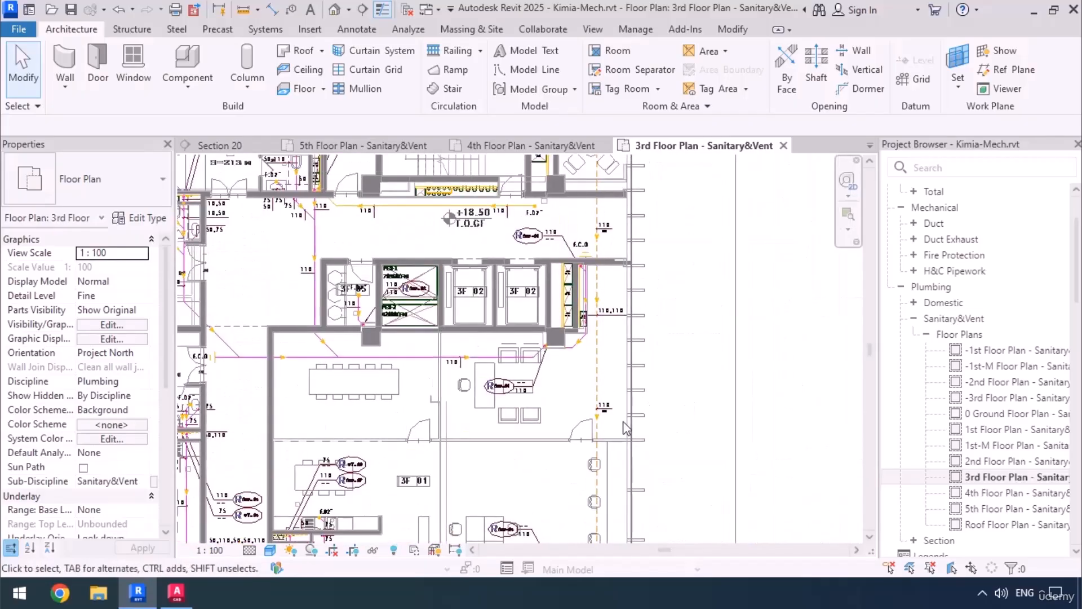
{"action": "middle_click_drag", "start_coordinate": [630, 305], "coordinate": [622, 542]}
{"action": "scroll", "coordinate": [570, 265], "scroll_direction": "up", "scroll_amount": 5}
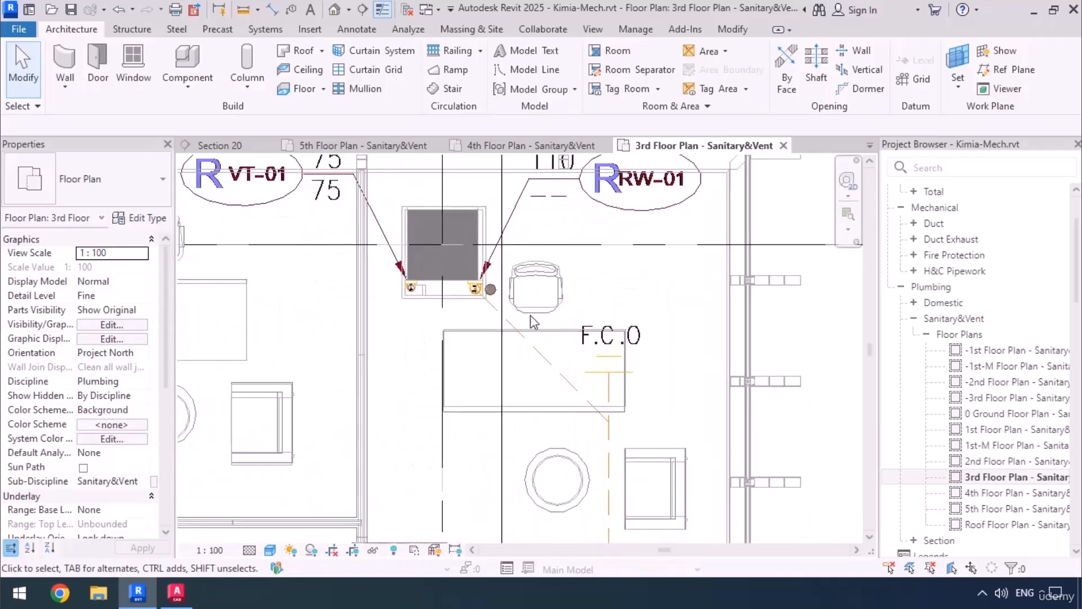
{"action": "scroll", "coordinate": [510, 296], "scroll_direction": "up", "scroll_amount": 2}
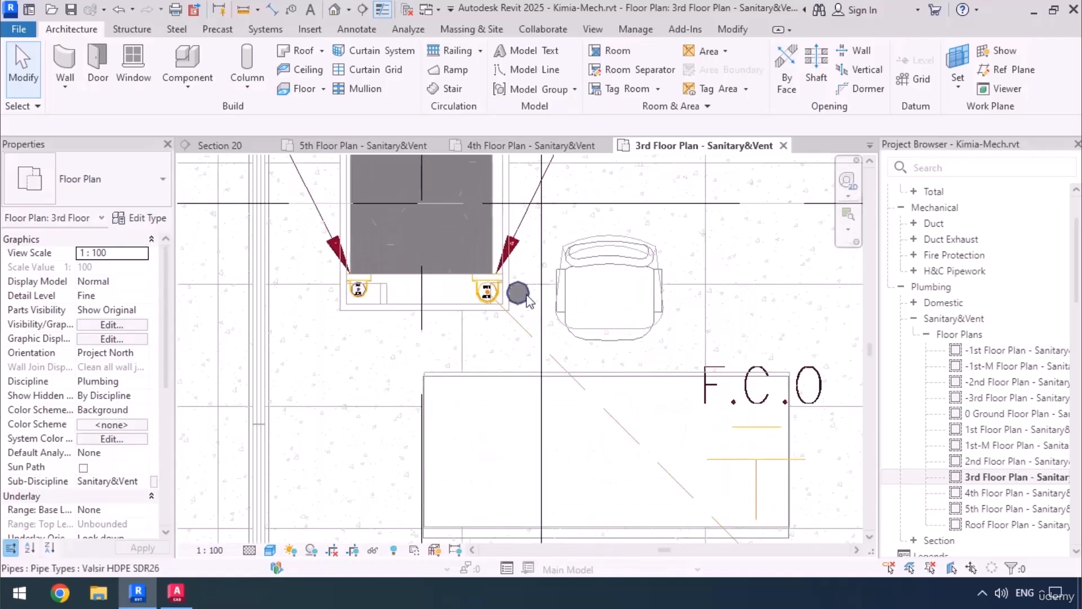
Return to the Roof Floor Plan - Sanitary&Vent view at the RW-01 riser connection.
{"action": "left_click", "coordinate": [994, 529]}
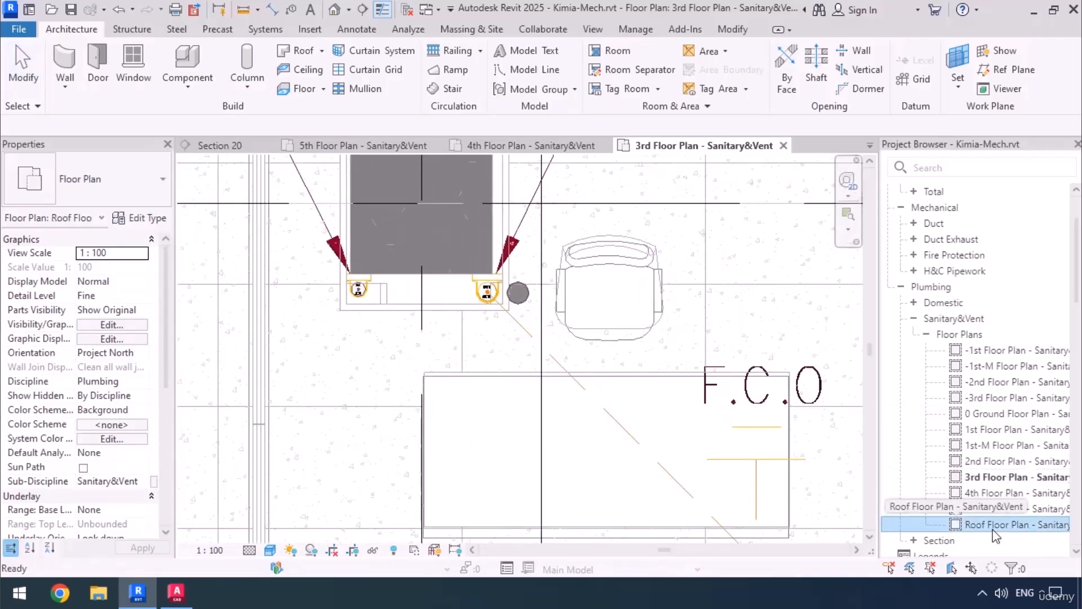
{"action": "double_click", "coordinate": [993, 528]}
{"action": "middle_click_drag", "start_coordinate": [657, 473], "coordinate": [618, 463]}
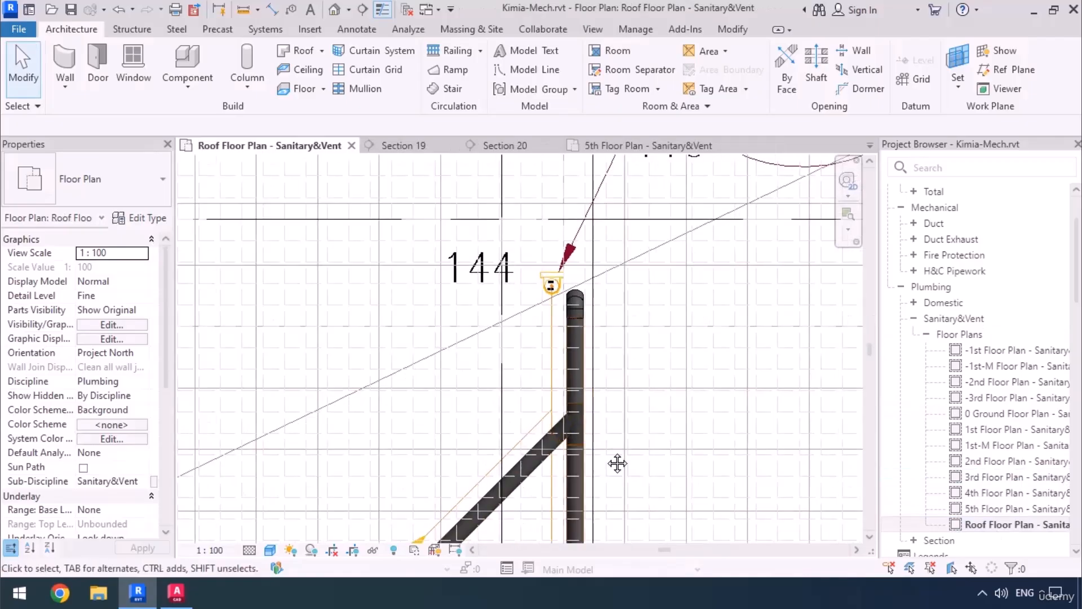
Toggle Split Element's Delete Inner Segment option and split the main RW pipe between the elbow at RW-01 and the angled branch.
{"action": "left_click", "coordinate": [732, 30]}
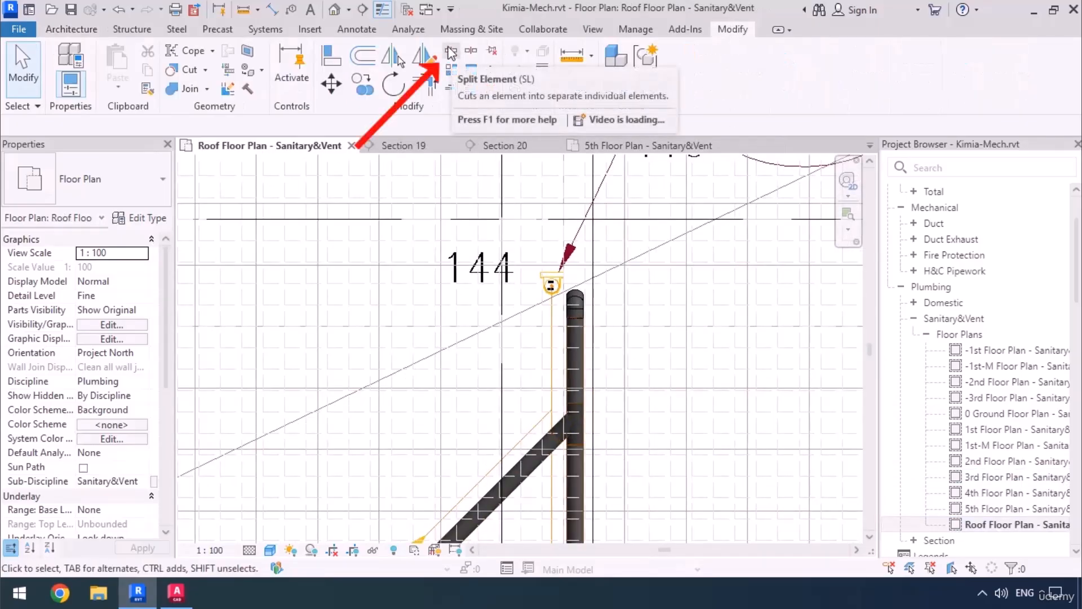
{"action": "left_click", "coordinate": [451, 53]}
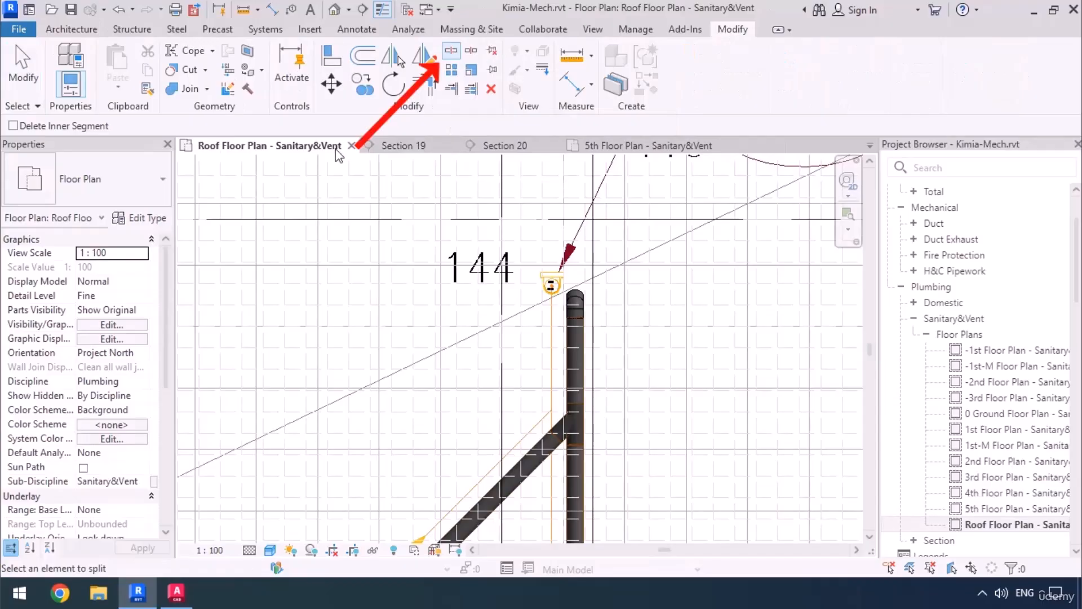
{"action": "left_click", "coordinate": [13, 127]}
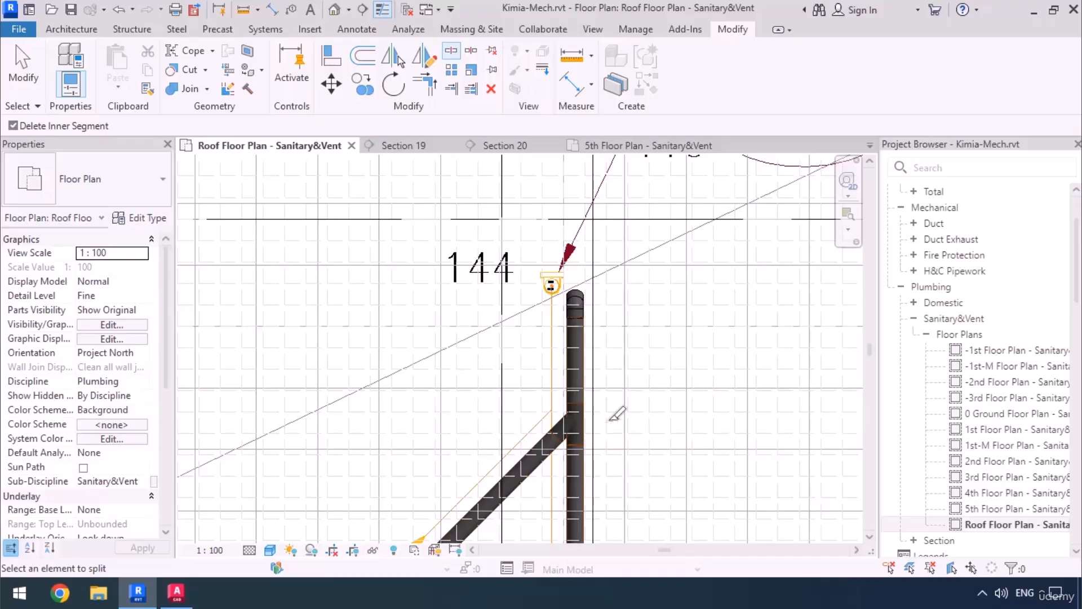
{"action": "scroll", "coordinate": [606, 406], "scroll_direction": "up", "scroll_amount": 2}
{"action": "scroll", "coordinate": [569, 290], "scroll_direction": "up", "scroll_amount": 1}
{"action": "left_click", "coordinate": [569, 277]}
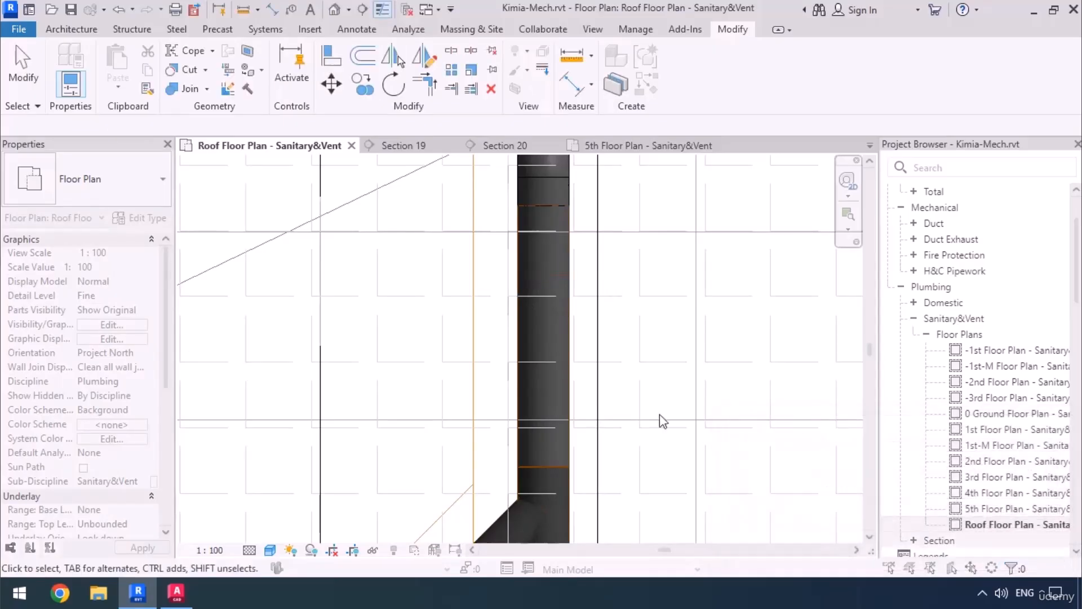
In the Valsir HDPE SDR26 routing preferences, set the Double_Flange_Bushing union's minimum size to None.
{"action": "left_click", "coordinate": [1034, 555]}
{"action": "left_click", "coordinate": [569, 353]}
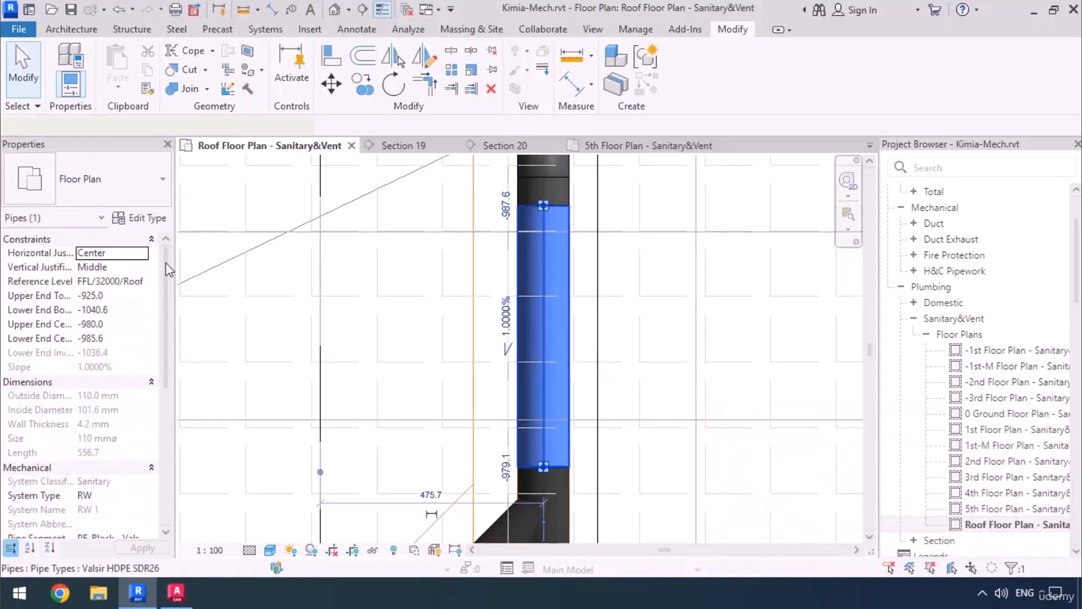
{"action": "left_click", "coordinate": [140, 218]}
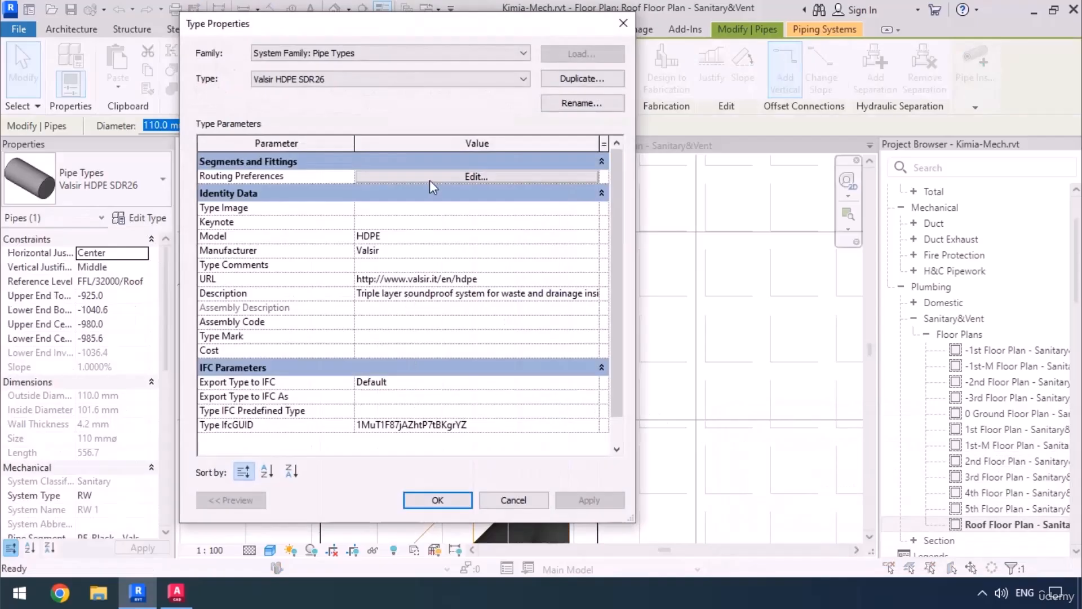
{"action": "left_click", "coordinate": [430, 179]}
{"action": "scroll", "coordinate": [392, 442], "scroll_direction": "down", "scroll_amount": 1}
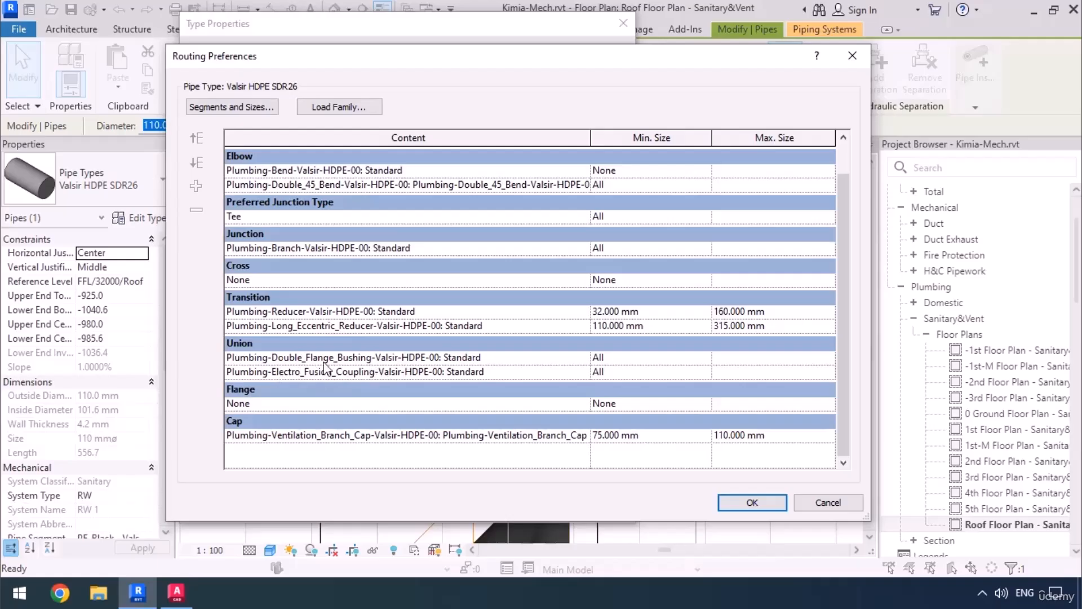
{"action": "left_click", "coordinate": [705, 357]}
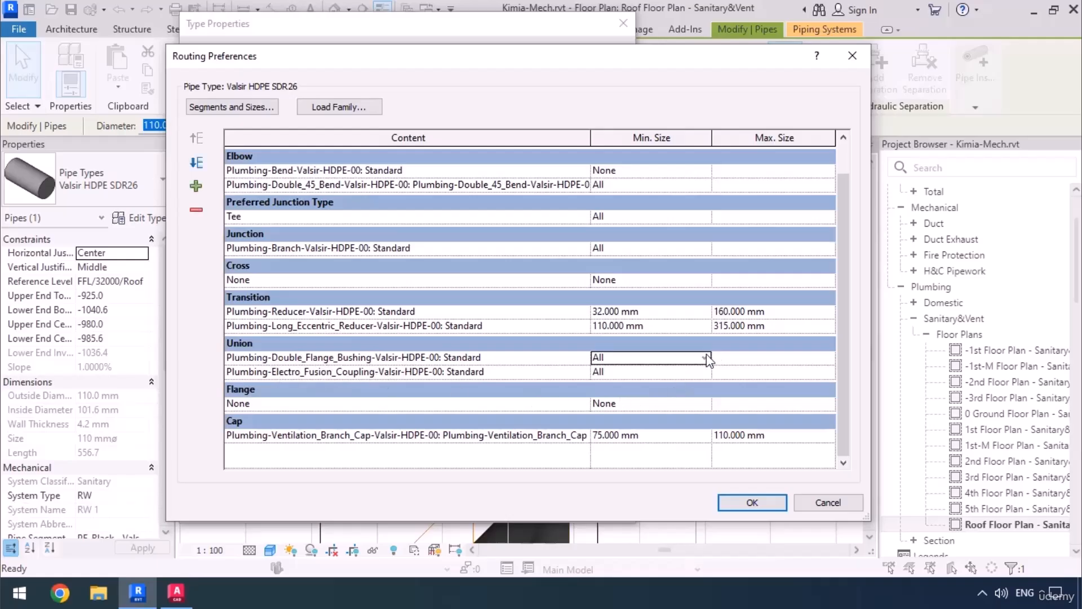
{"action": "left_click", "coordinate": [681, 358]}
{"action": "left_click", "coordinate": [625, 373]}
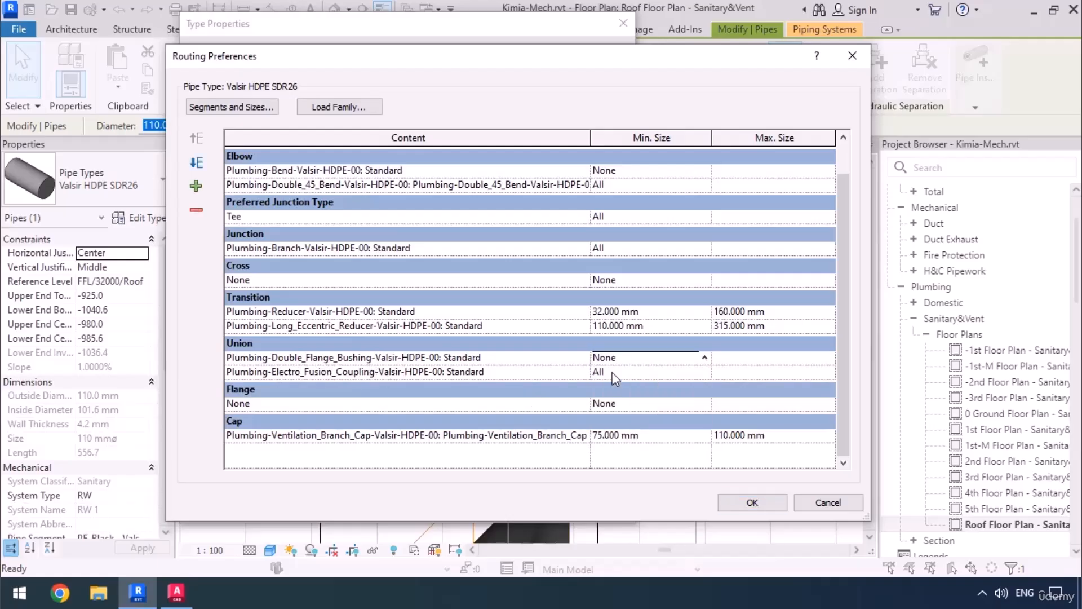
{"action": "left_click", "coordinate": [745, 502]}
{"action": "left_click", "coordinate": [438, 500]}
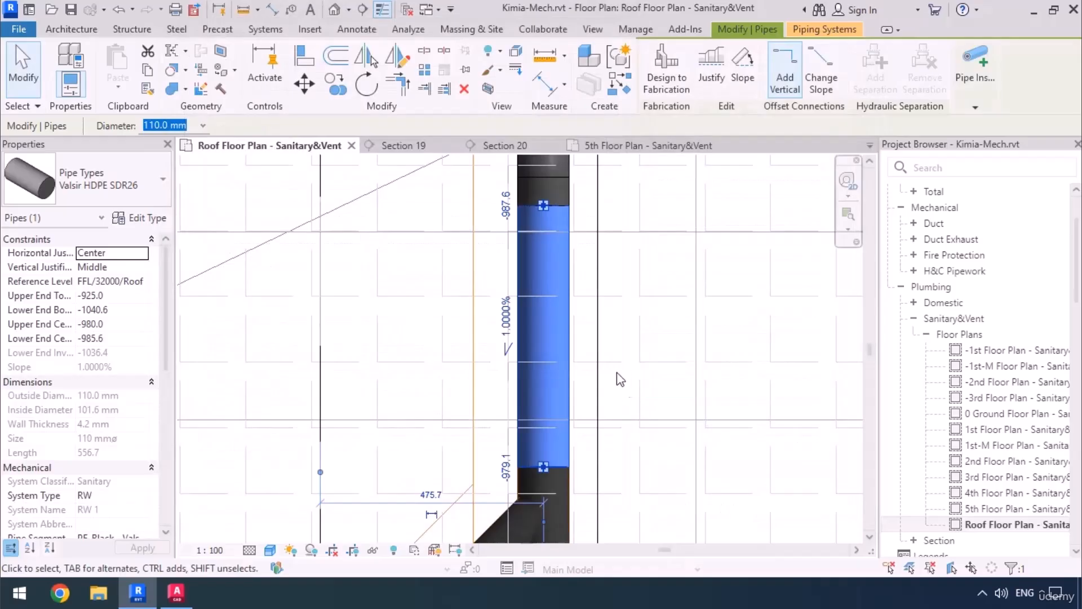
Split the RW pipe at two points between the elbow and the angled branch, with Delete Inner Segment enabled to remove the middle piece.
{"action": "left_click", "coordinate": [424, 50]}
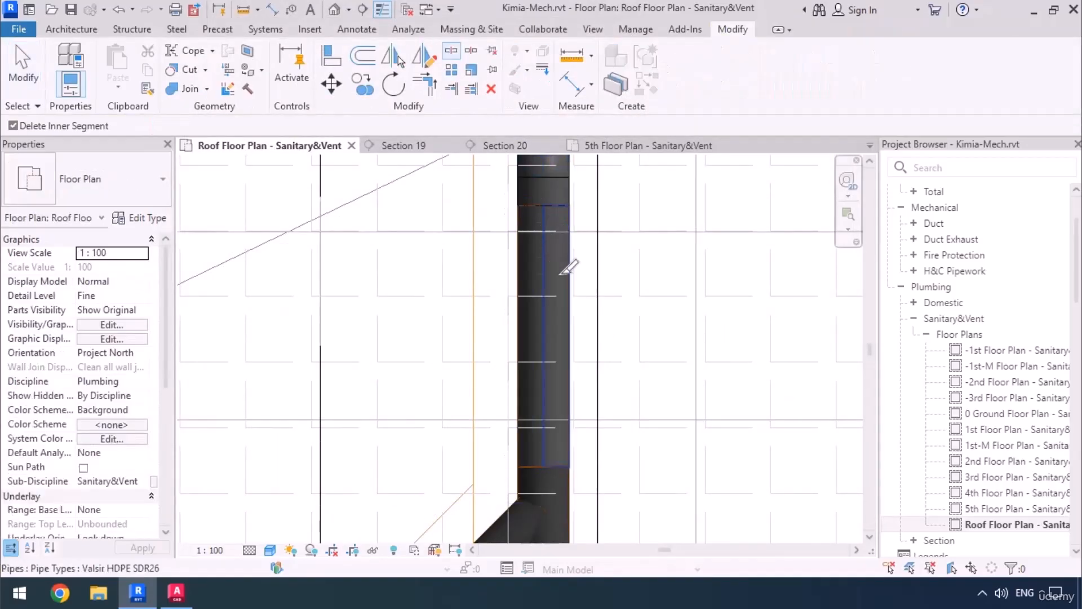
{"action": "left_click", "coordinate": [561, 273]}
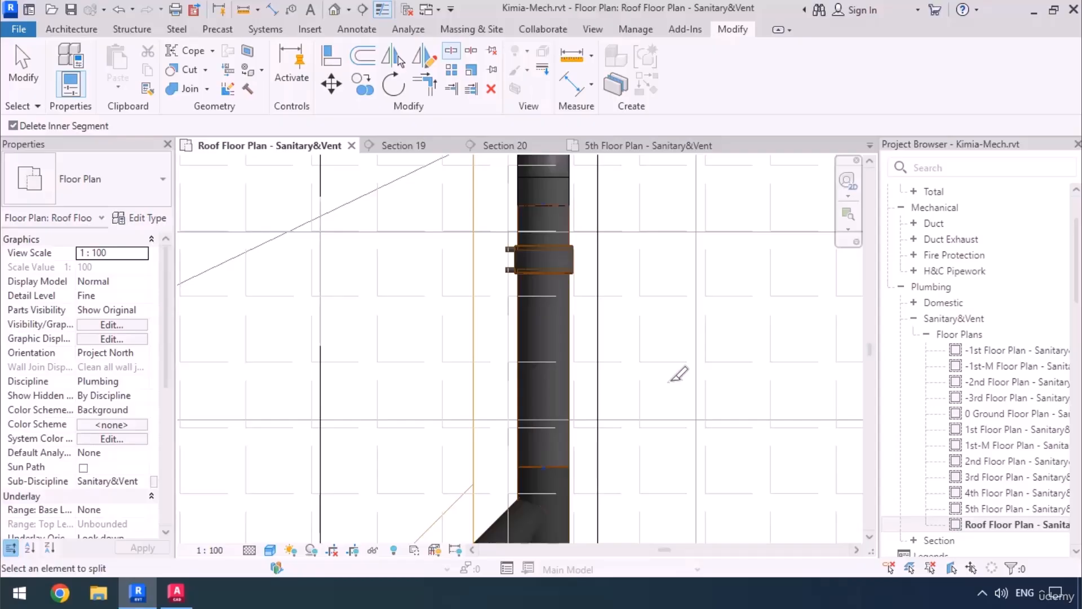
{"action": "left_click", "coordinate": [570, 387]}
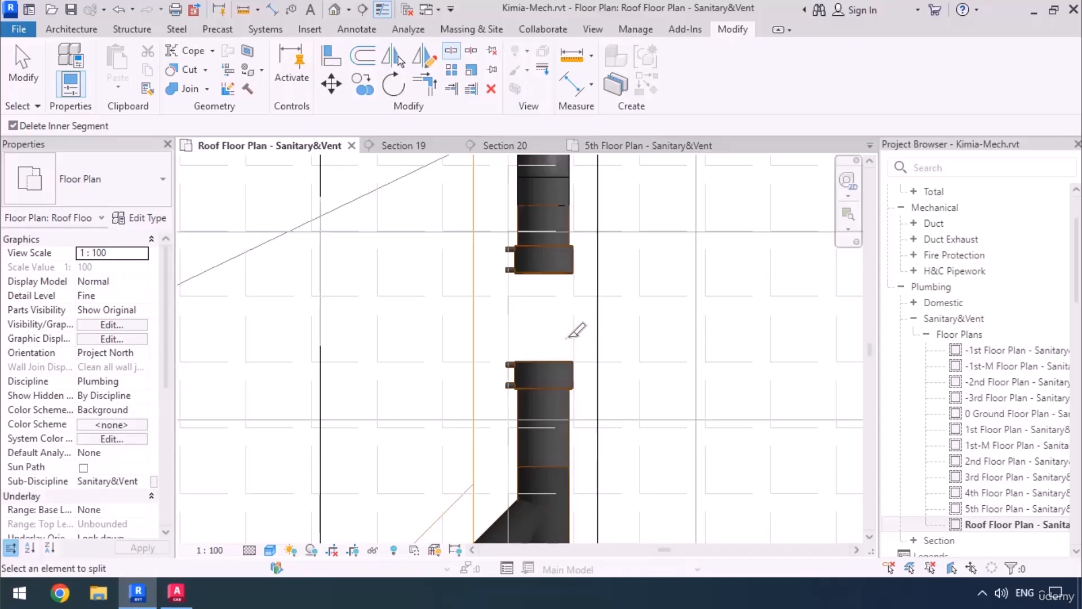
{"action": "key", "text": "Escape"}
Delete the two couplings at the open ends of the split RW pipe.
{"action": "left_click", "coordinate": [561, 265]}
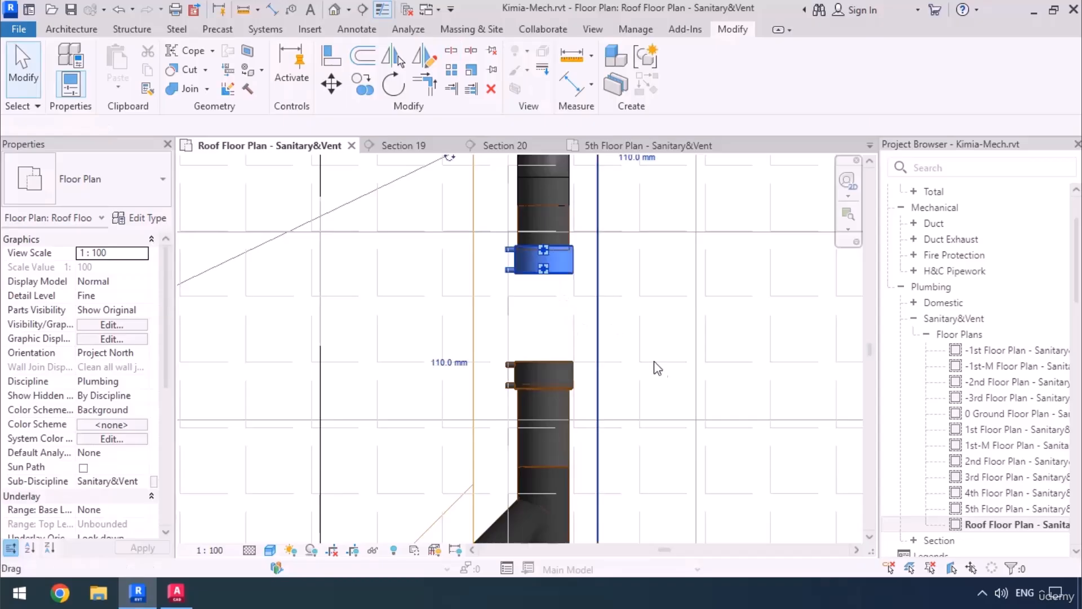
{"action": "key", "text": "Delete"}
{"action": "left_click", "coordinate": [554, 377]}
{"action": "key", "text": "Delete"}
Shift the short upper pipe and its elbow onto the RW-01 riser symbol, and check the alignment in the 5th Floor Plan.
{"action": "scroll", "coordinate": [584, 346], "scroll_direction": "down", "scroll_amount": 4}
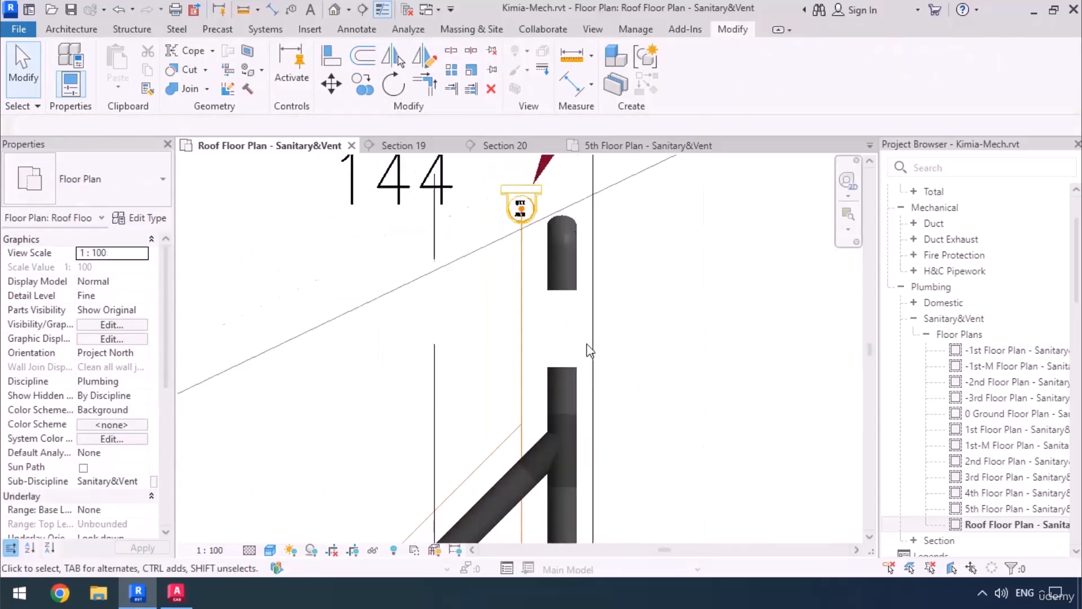
{"action": "middle_click_drag", "start_coordinate": [518, 354], "coordinate": [568, 389]}
{"action": "left_click", "coordinate": [615, 322]}
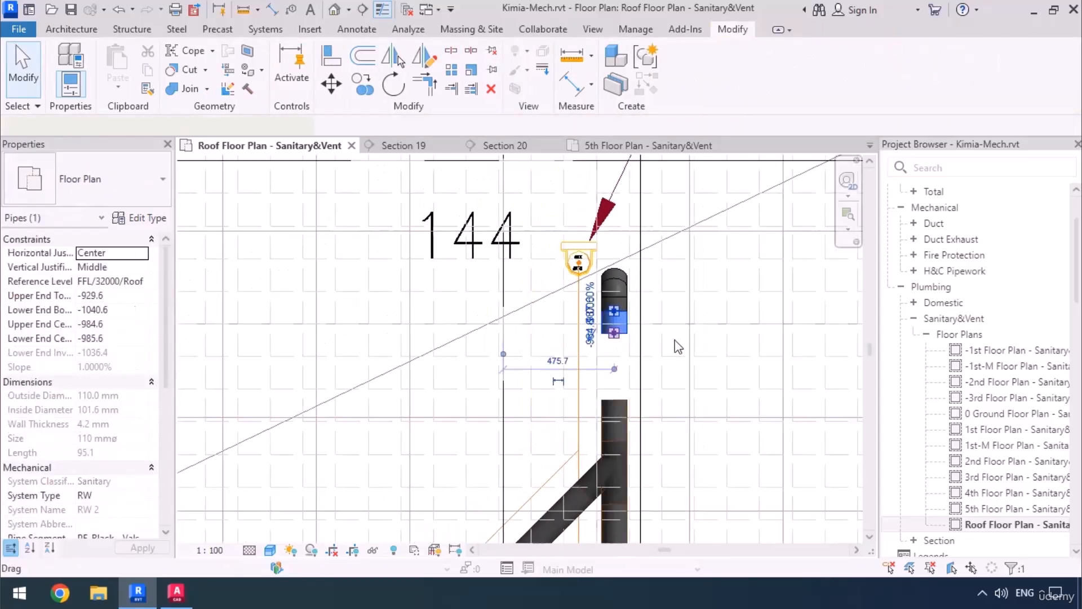
{"action": "key", "text": "Left"}
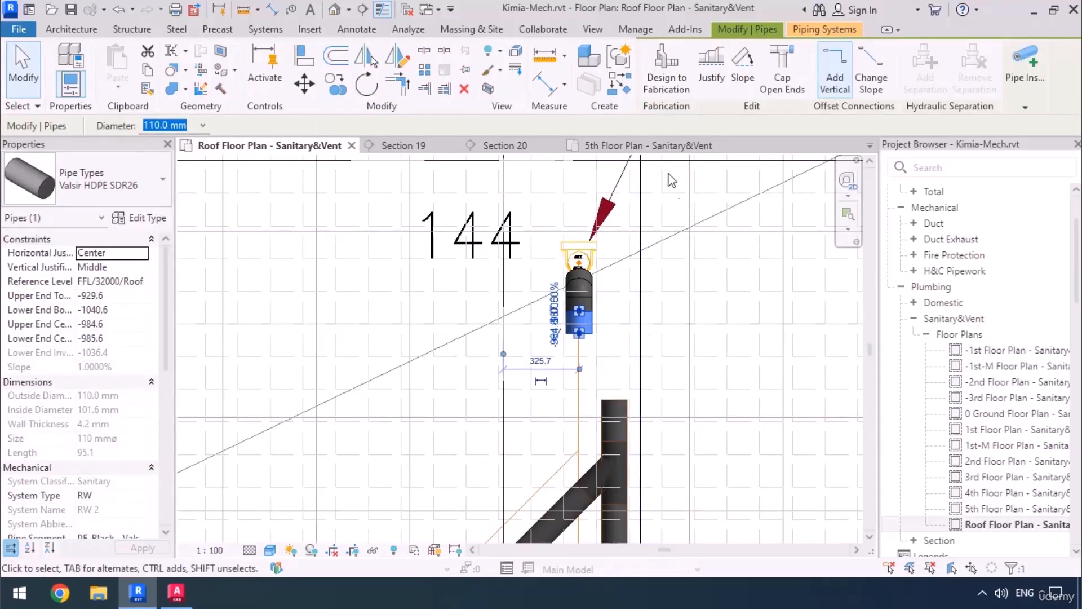
{"action": "left_click", "coordinate": [665, 151]}
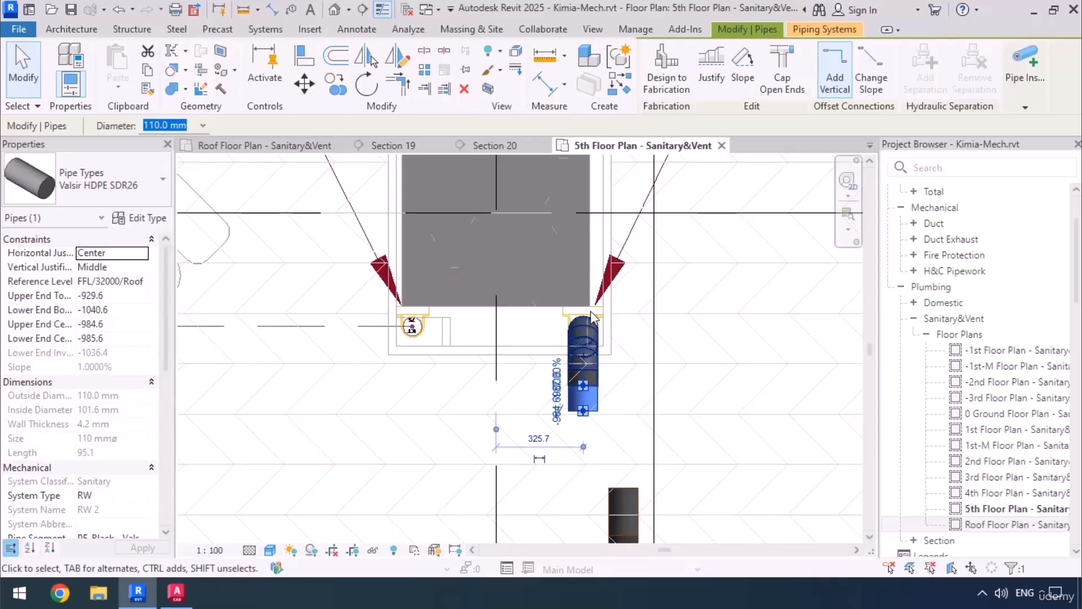
{"action": "scroll", "coordinate": [620, 361], "scroll_direction": "up", "scroll_amount": 3}
{"action": "scroll", "coordinate": [575, 198], "scroll_direction": "down", "scroll_amount": 3}
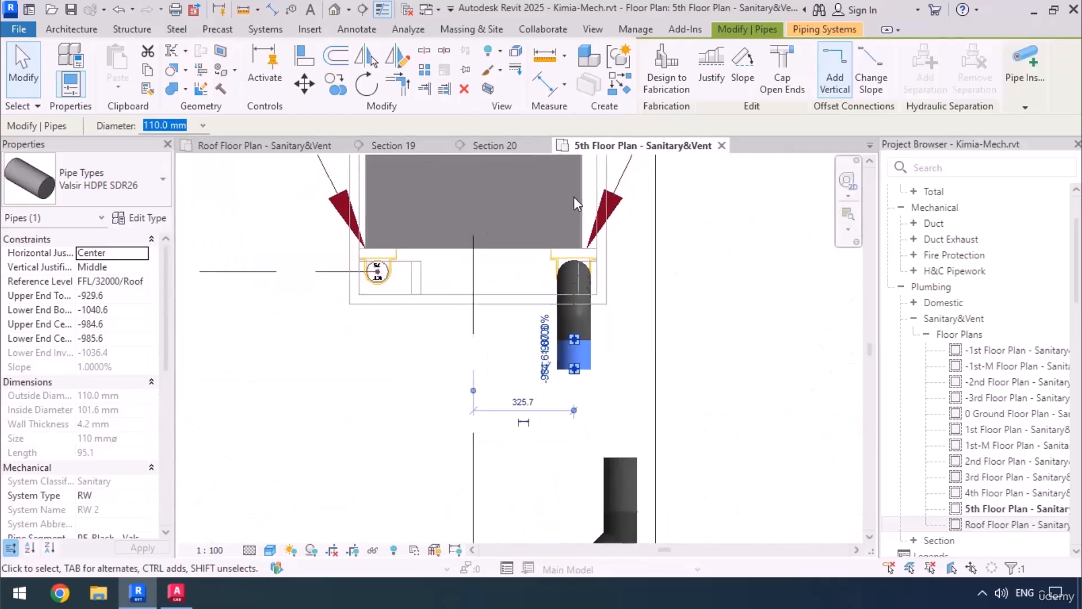
{"action": "left_click", "coordinate": [268, 160]}
Try to draw a 45° pipe from the upper stub's open end to the lower pipe's centreline extension.
{"action": "scroll", "coordinate": [580, 242], "scroll_direction": "down", "scroll_amount": 2}
{"action": "middle_click_drag", "start_coordinate": [614, 361], "coordinate": [562, 289]}
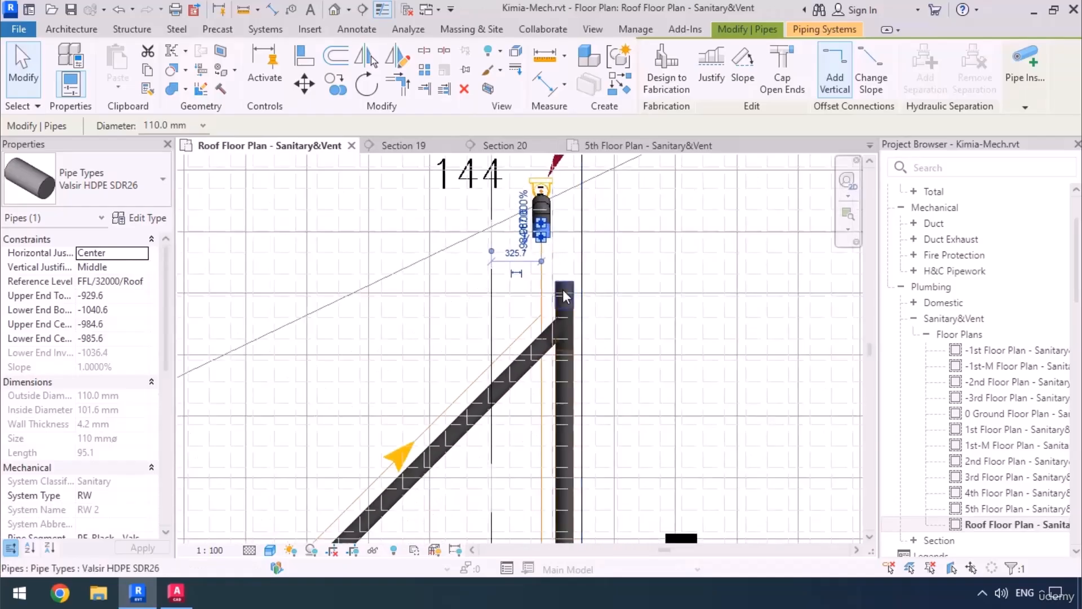
{"action": "scroll", "coordinate": [562, 289], "scroll_direction": "up", "scroll_amount": 2}
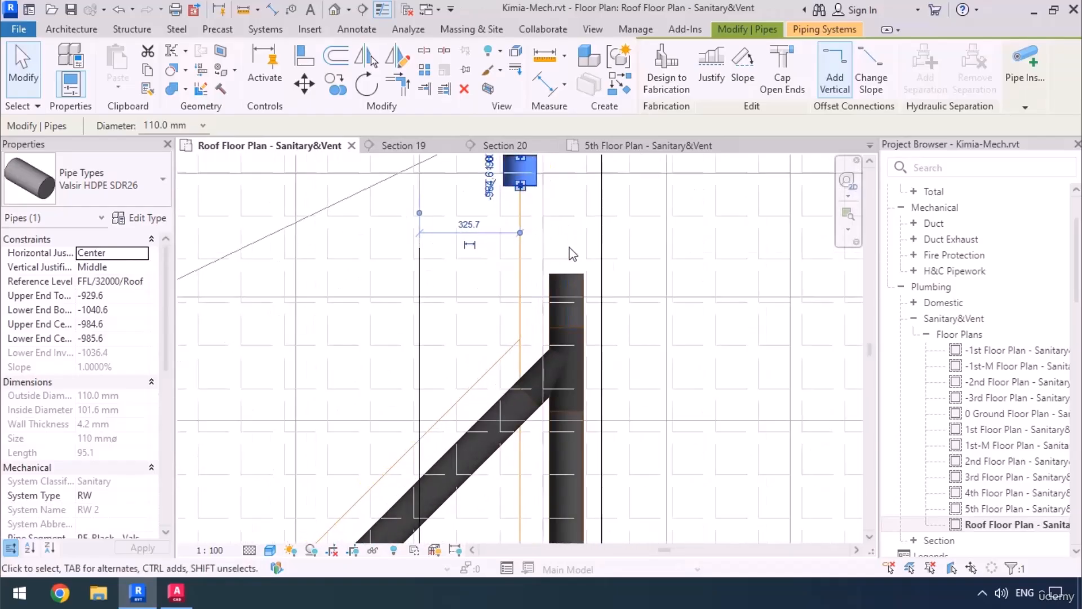
{"action": "middle_click_drag", "start_coordinate": [565, 247], "coordinate": [563, 320]}
{"action": "scroll", "coordinate": [541, 322], "scroll_direction": "up", "scroll_amount": 3}
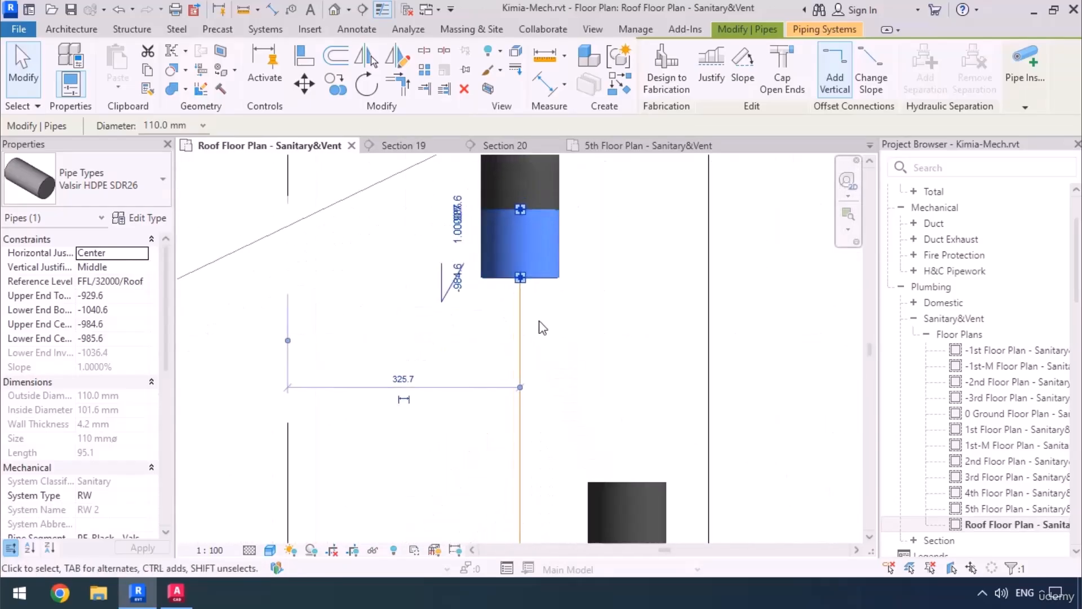
{"action": "right_click", "coordinate": [521, 278]}
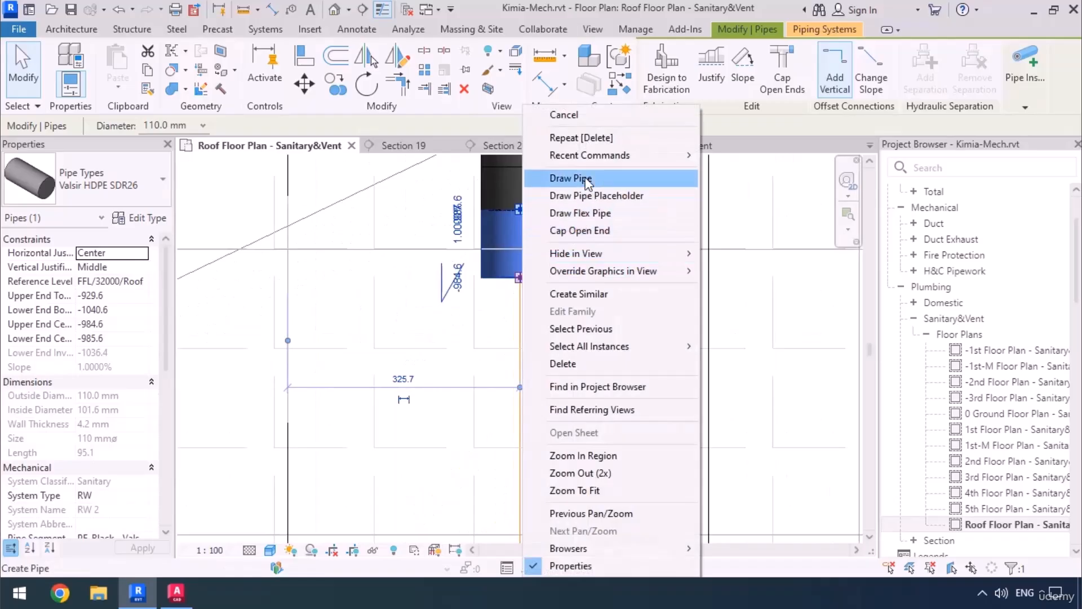
{"action": "left_click", "coordinate": [555, 177]}
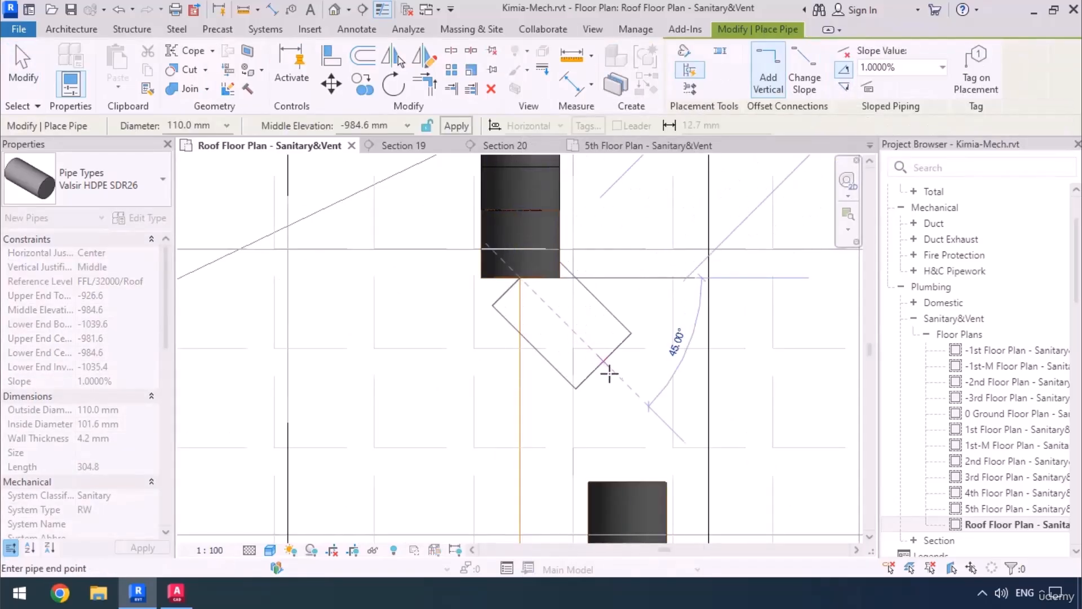
{"action": "middle_click_drag", "start_coordinate": [623, 392], "coordinate": [618, 314]}
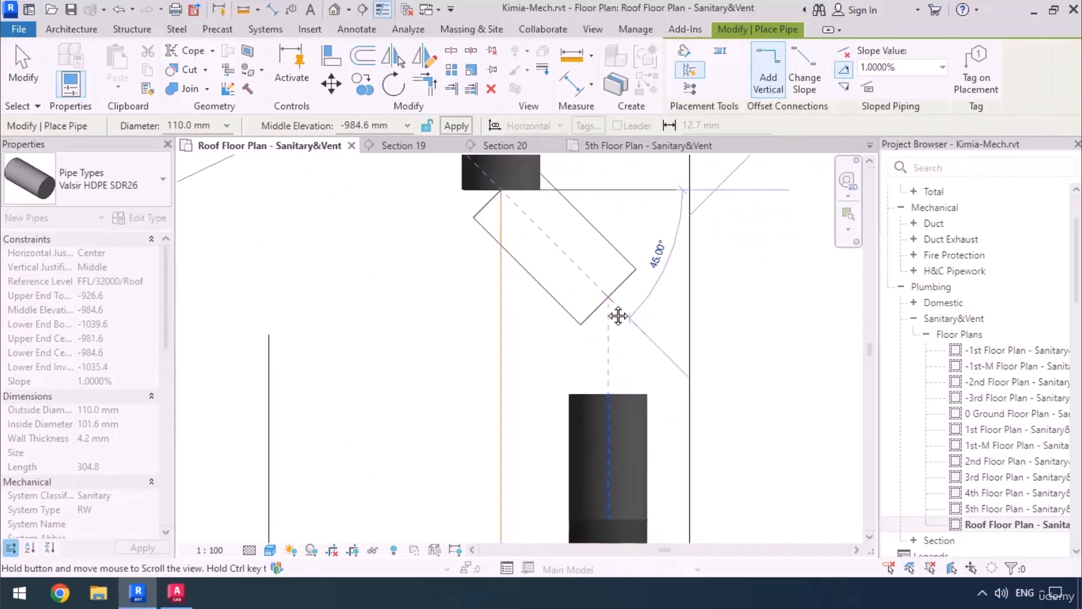
{"action": "scroll", "coordinate": [604, 302], "scroll_direction": "down", "scroll_amount": 2}
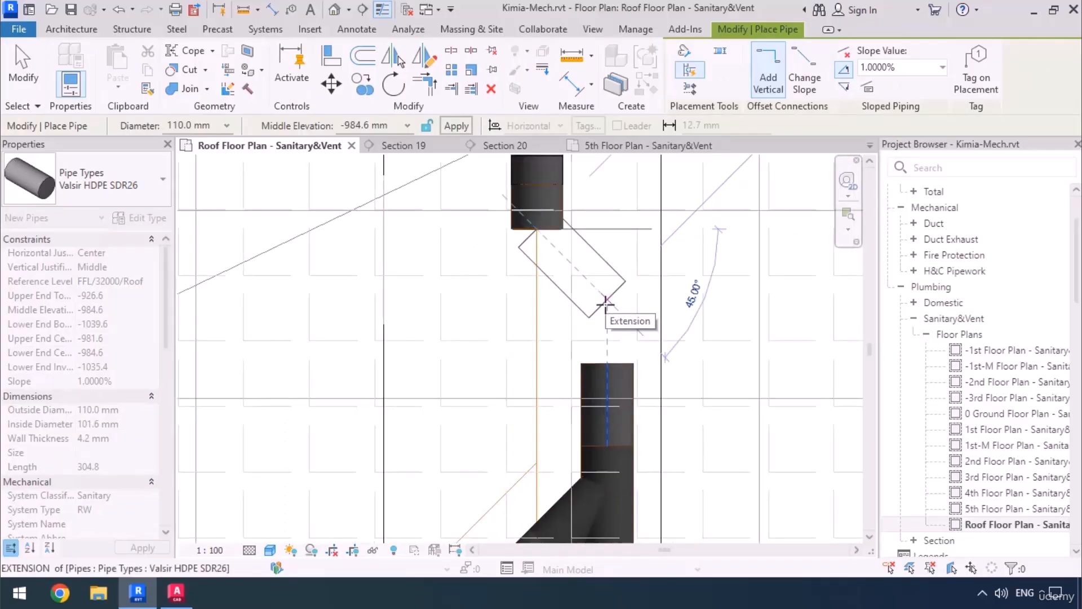
{"action": "left_click", "coordinate": [606, 303]}
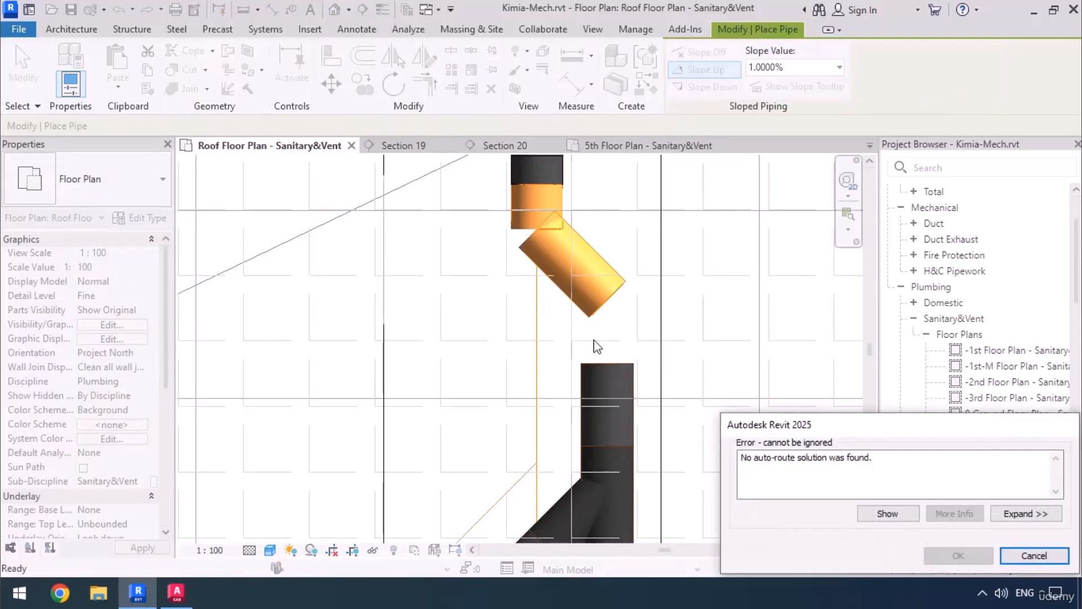
{"action": "scroll", "coordinate": [597, 347], "scroll_direction": "down", "scroll_amount": 3}
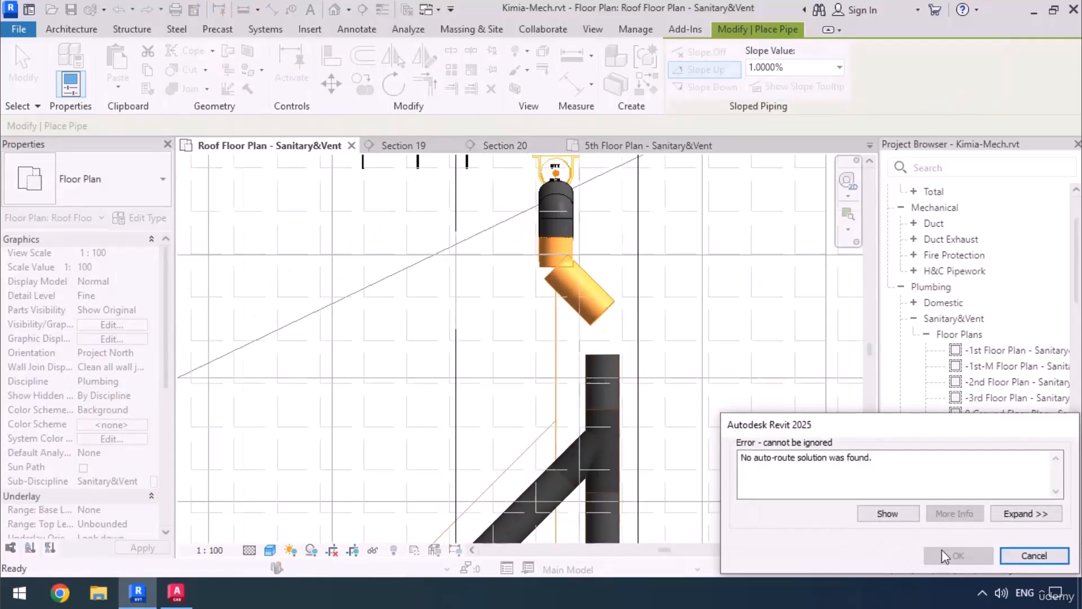
{"action": "left_click", "coordinate": [1016, 555]}
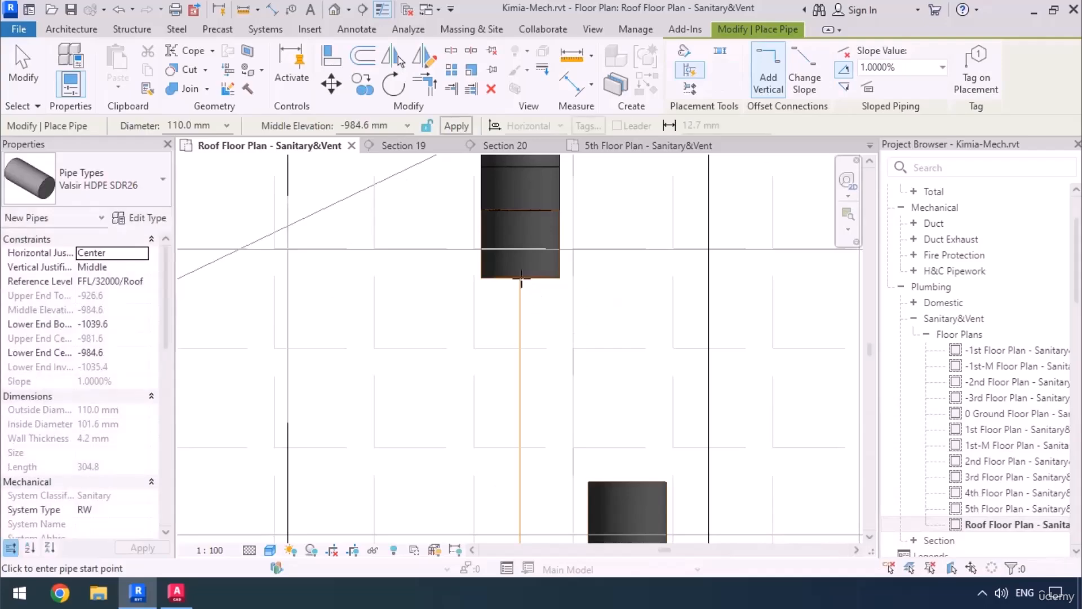
{"action": "key", "text": "Escape"}
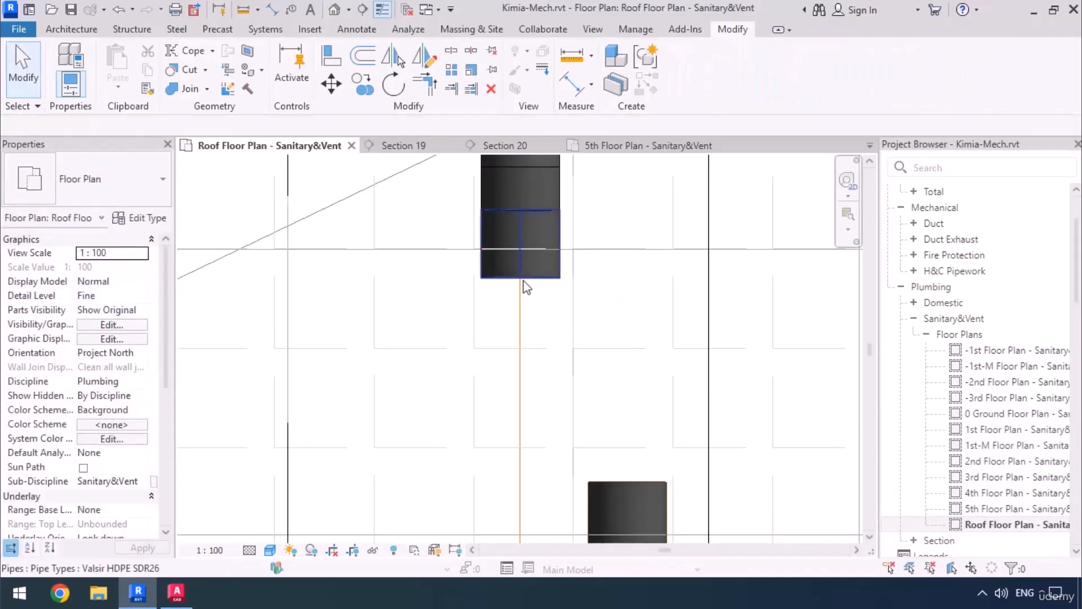
Extend the upper pipe stub toward the branch to a length of about 245 mm.
{"action": "left_click", "coordinate": [525, 278]}
{"action": "left_click_drag", "start_coordinate": [521, 280], "coordinate": [520, 384]}
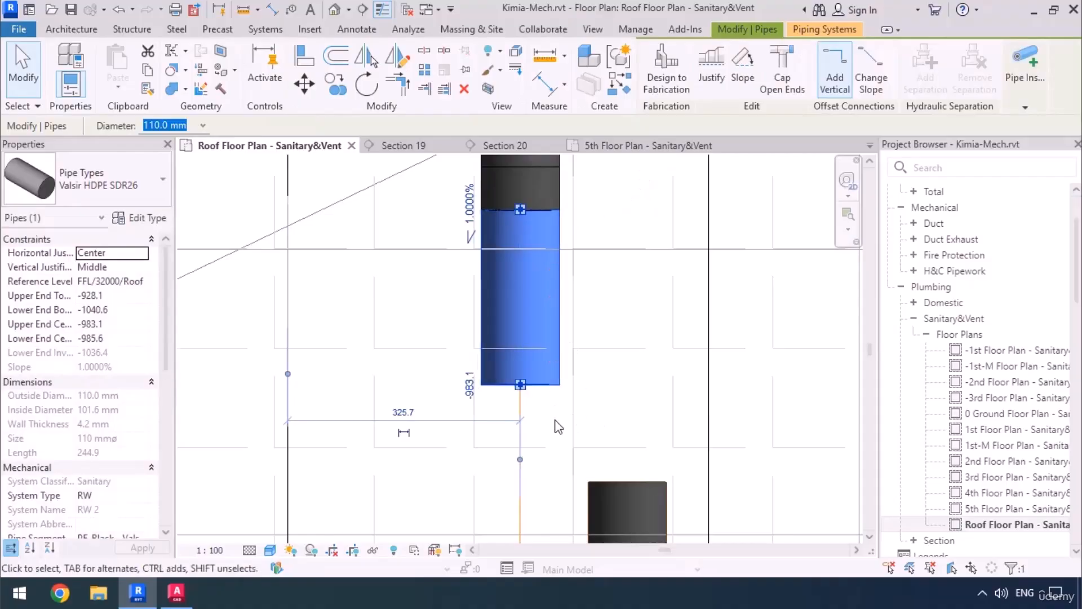
{"action": "left_click", "coordinate": [542, 402]}
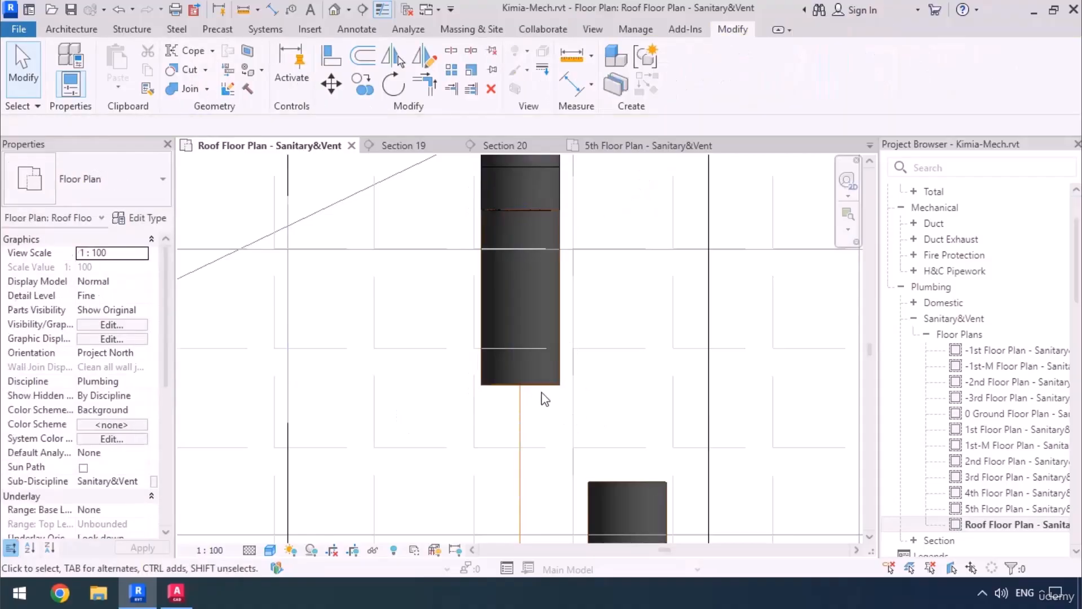
Try to draw a short 45° pipe from the extended stub's open end to just above the lower pipe.
{"action": "left_click", "coordinate": [520, 390]}
{"action": "right_click", "coordinate": [519, 387]}
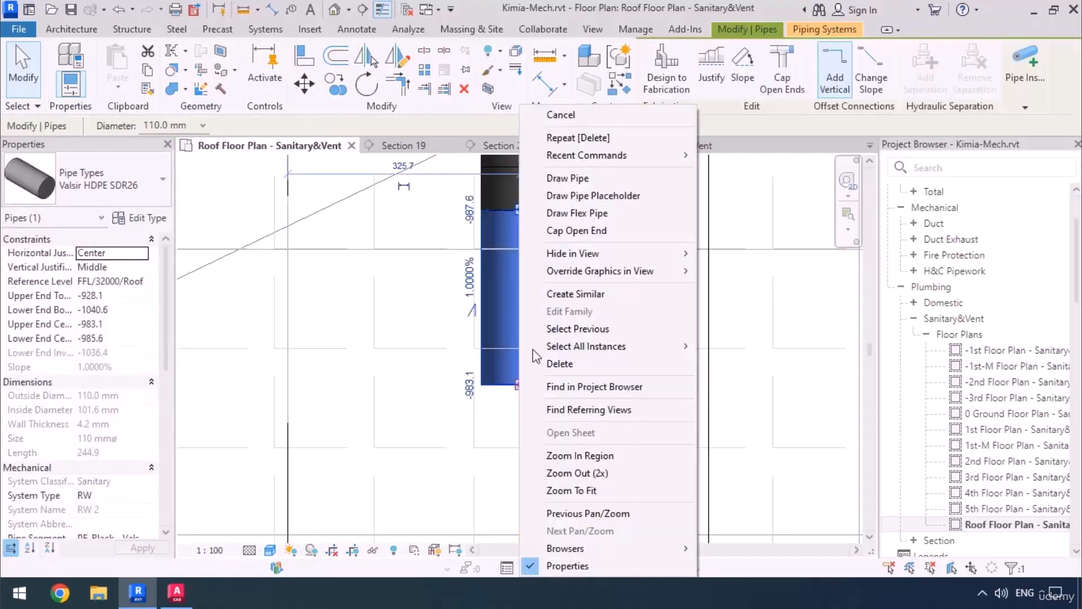
{"action": "left_click", "coordinate": [568, 180]}
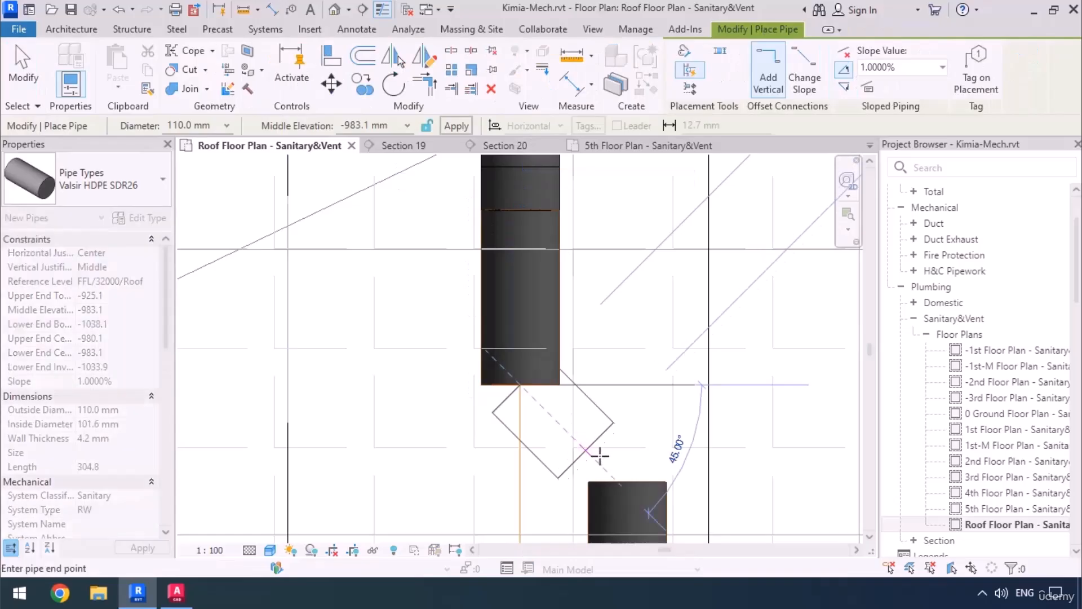
{"action": "left_click", "coordinate": [602, 463]}
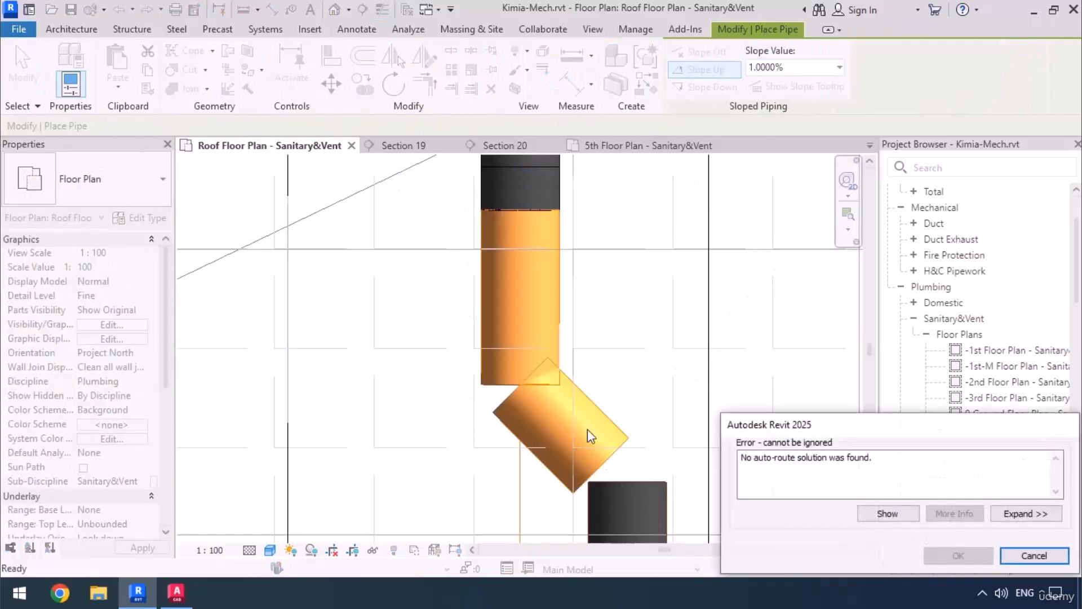
{"action": "key", "text": "Escape"}
{"action": "key", "text": "Escape"}
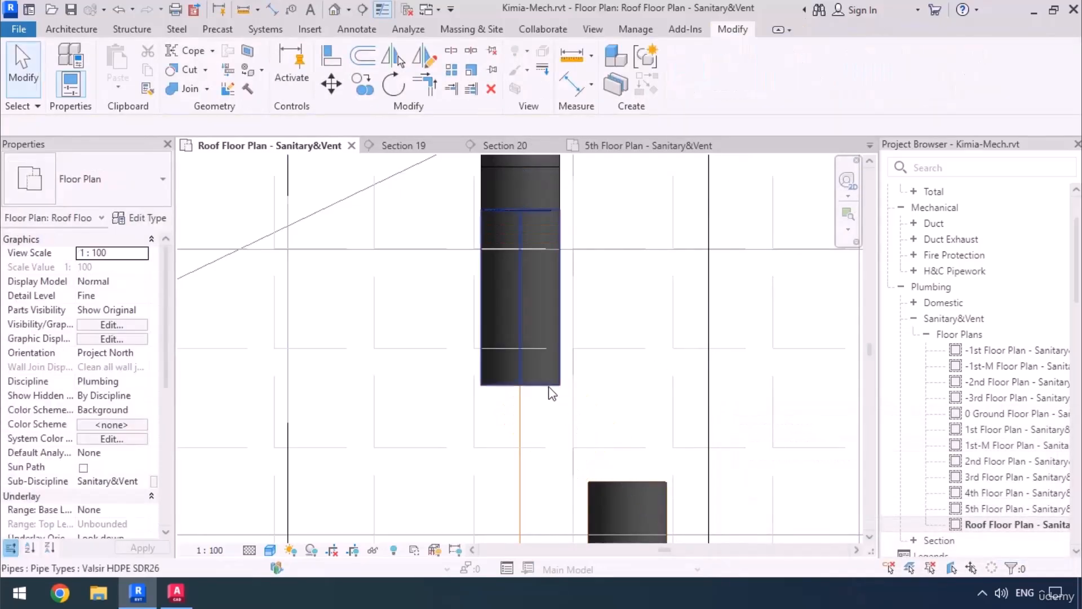
Try to draw a longer 45° pipe from the extended stub's open end diagonally across and beyond the lower pipe.
{"action": "left_click", "coordinate": [550, 387]}
{"action": "right_click", "coordinate": [519, 209]}
{"action": "left_click", "coordinate": [567, 179]}
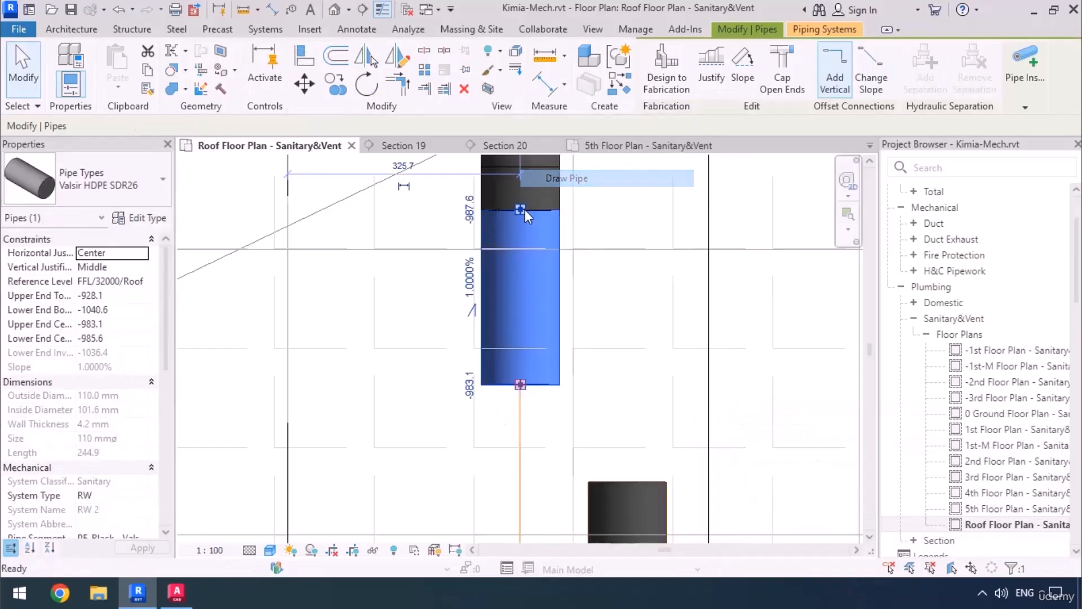
{"action": "scroll", "coordinate": [520, 199], "scroll_direction": "down", "scroll_amount": 3}
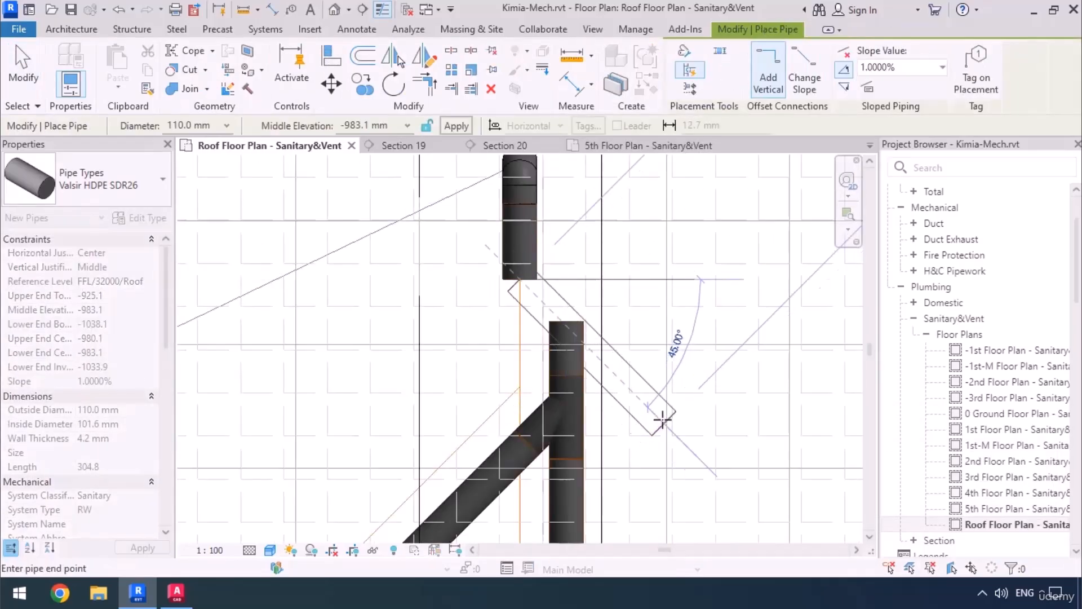
{"action": "left_click", "coordinate": [647, 405]}
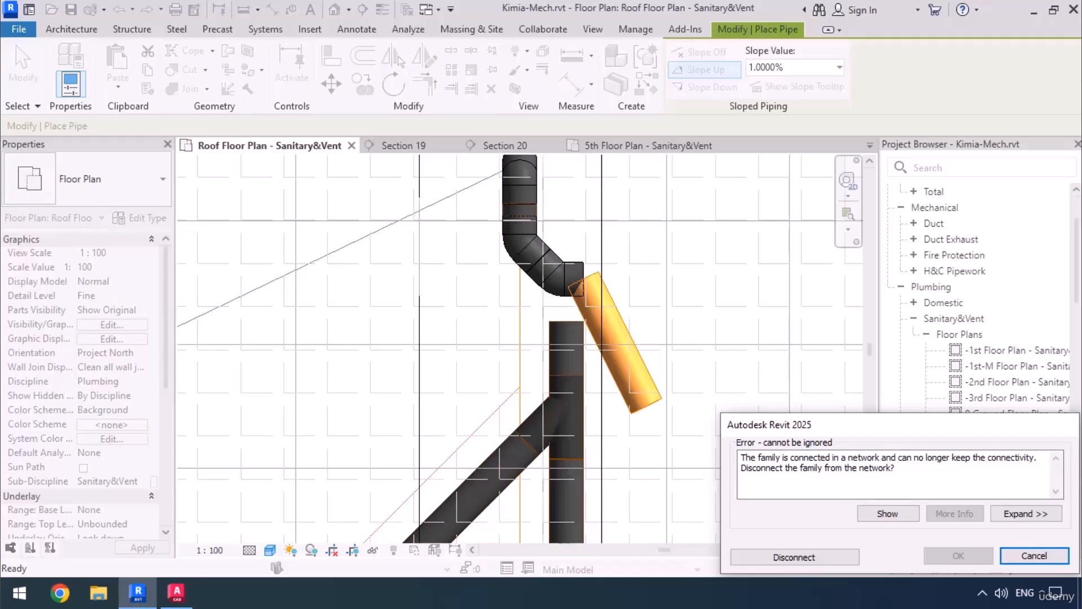
Enable the Plumbing-Bend-Valsir-HDPE-00 elbow for all sizes in the Valsir HDPE SDR26 pipe type's routing preferences.
{"action": "left_click", "coordinate": [1035, 556]}
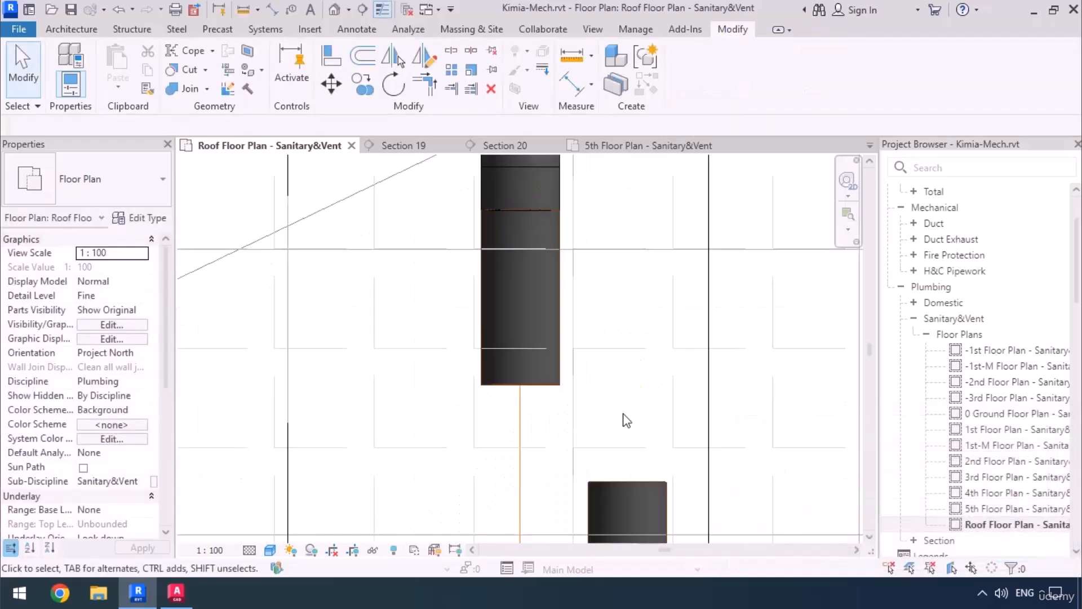
{"action": "left_click", "coordinate": [541, 388]}
{"action": "left_click", "coordinate": [148, 218]}
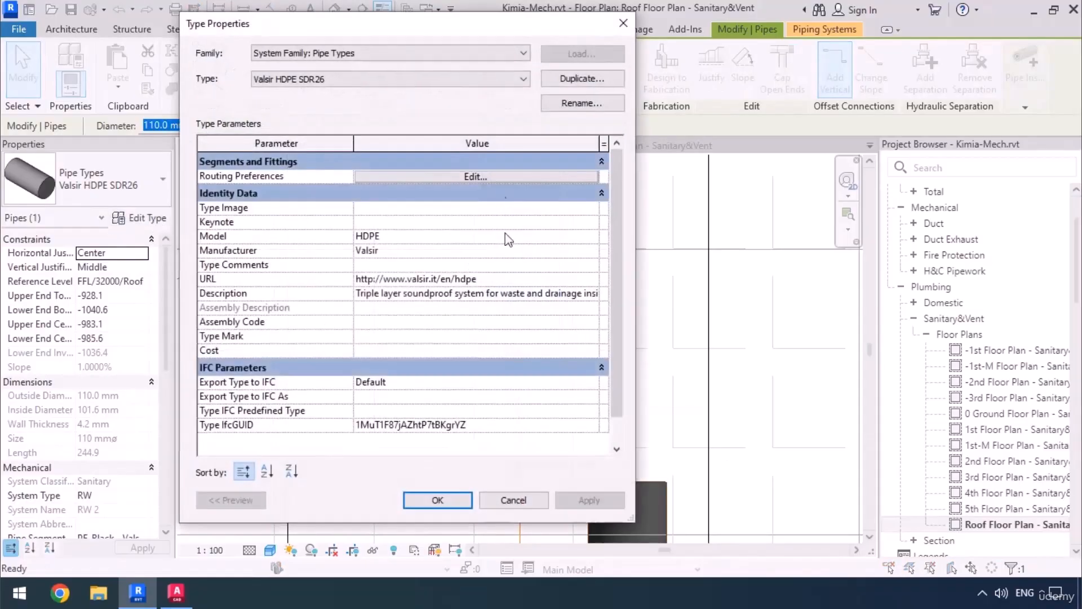
{"action": "left_click", "coordinate": [488, 176]}
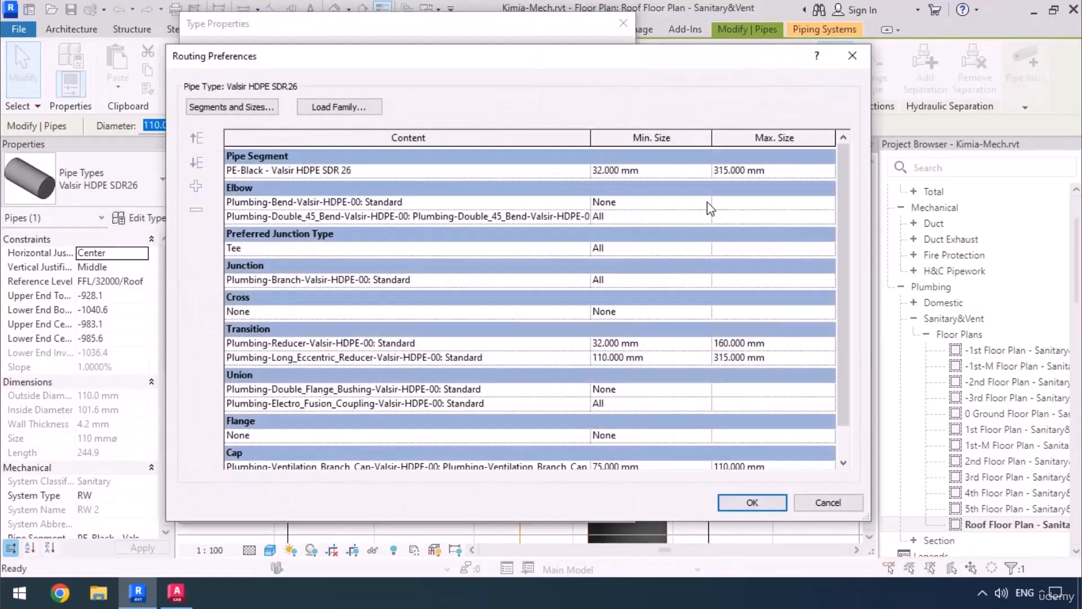
{"action": "left_click", "coordinate": [649, 202]}
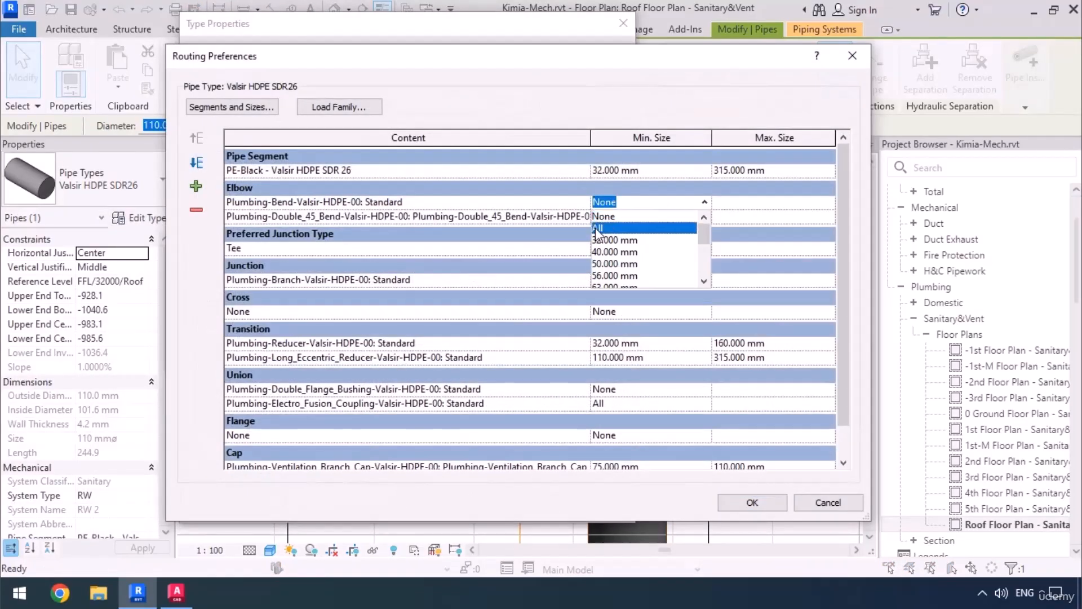
{"action": "left_click", "coordinate": [598, 228]}
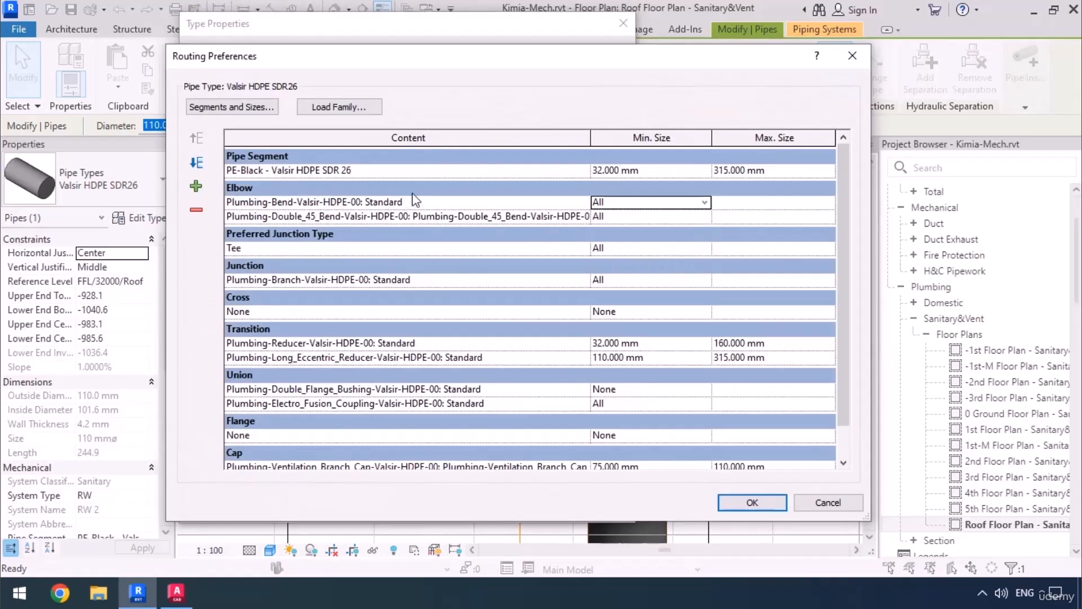
{"action": "left_click", "coordinate": [753, 502]}
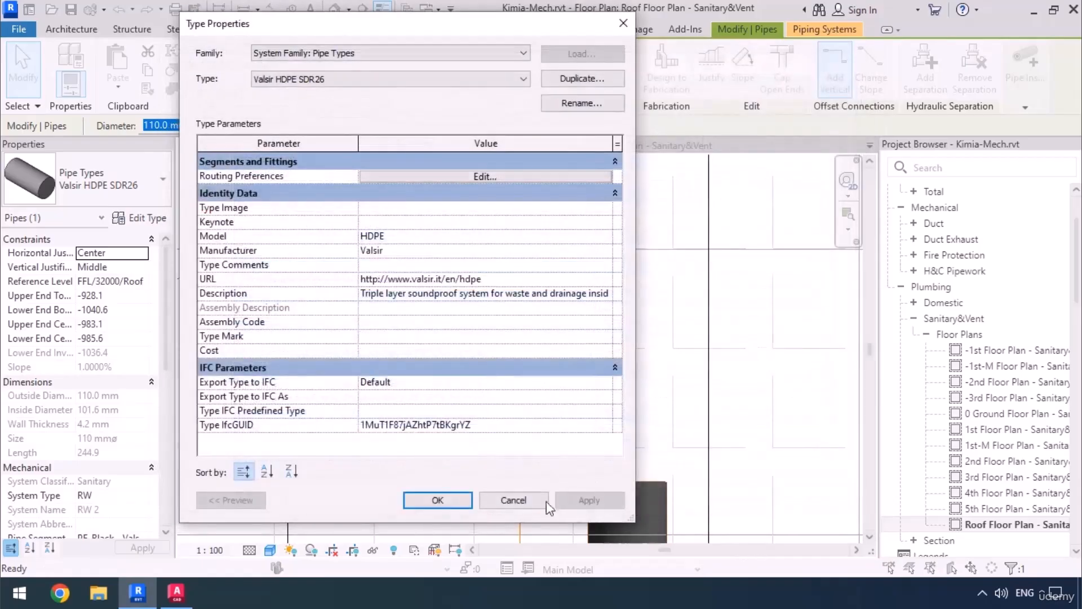
{"action": "left_click", "coordinate": [439, 500]}
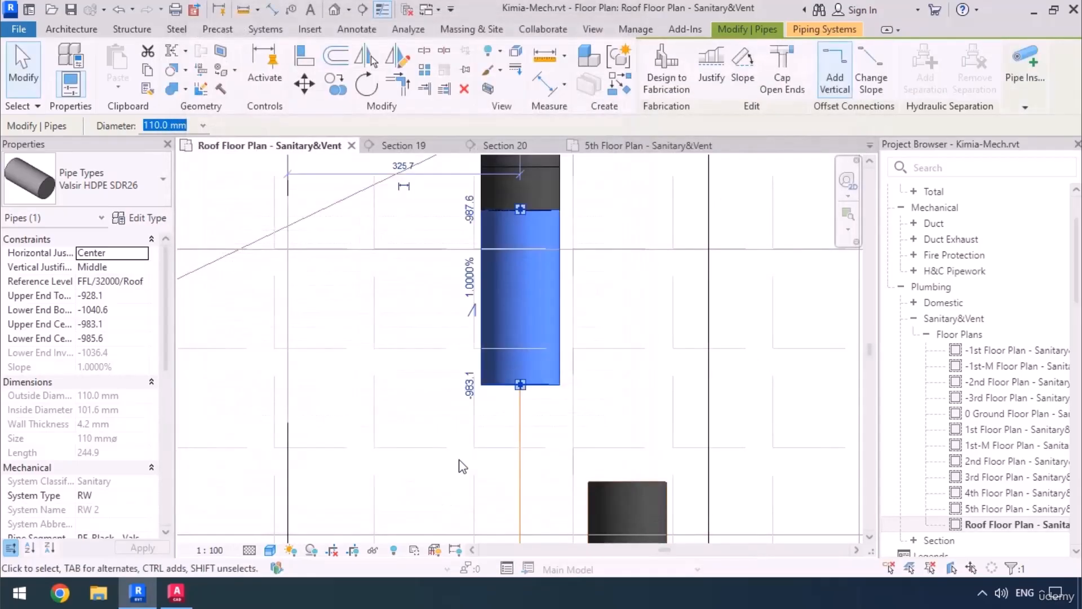
Draw a 110 mm pipe at 45° from the upper stub's open end diagonally across and beyond the lower pipe.
{"action": "right_click", "coordinate": [519, 393]}
{"action": "left_click", "coordinate": [564, 172]}
{"action": "scroll", "coordinate": [424, 218], "scroll_direction": "down", "scroll_amount": 3}
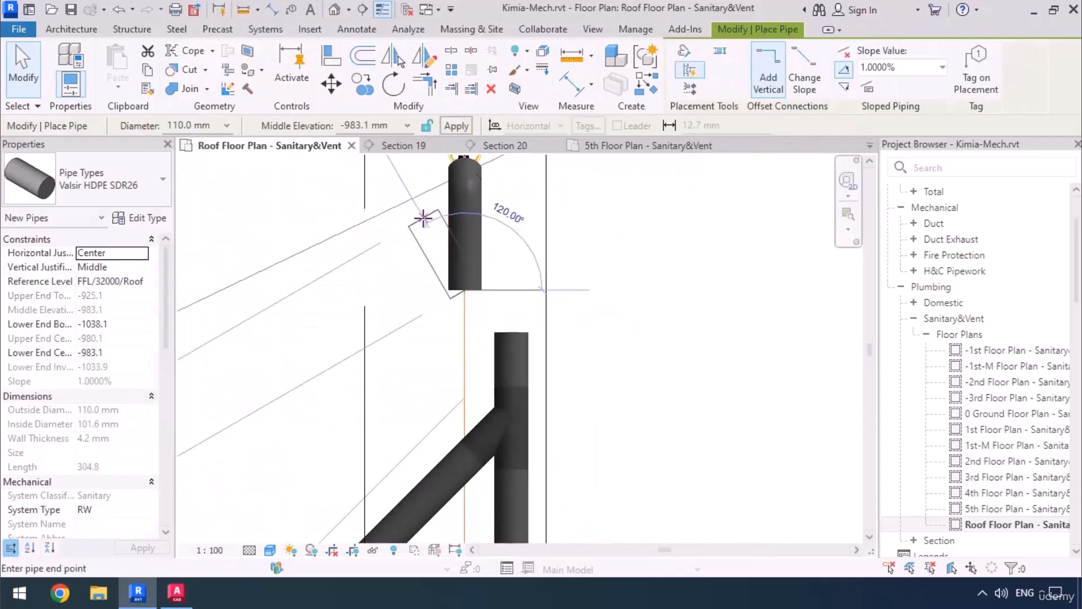
{"action": "left_click", "coordinate": [591, 418]}
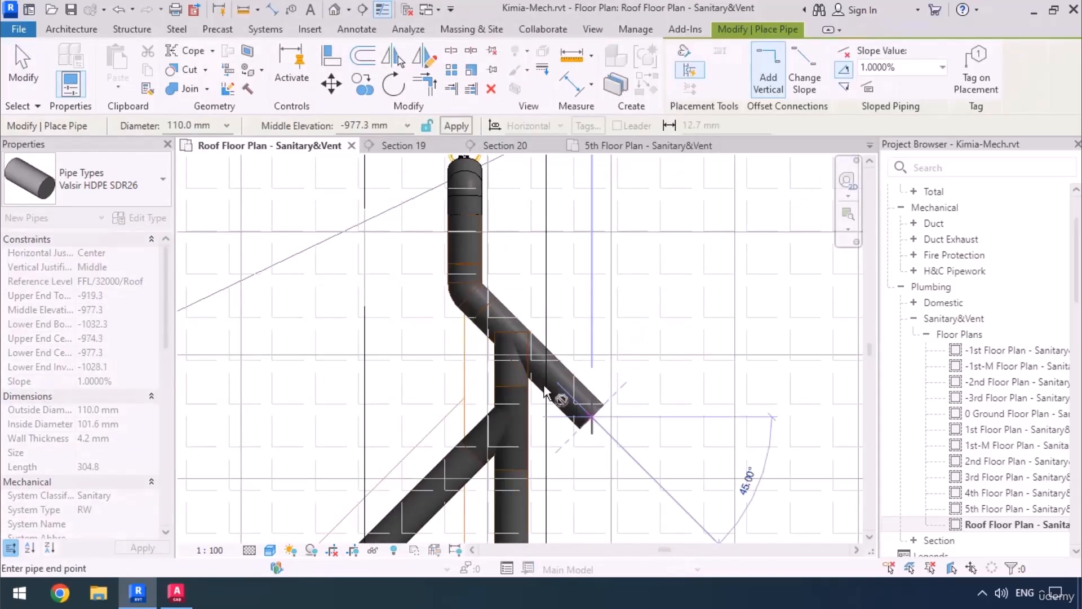
{"action": "key", "text": "Escape"}
{"action": "key", "text": "Escape"}
Trim the diagonal pipe and the lower pipe to a corner so they join through an elbow.
{"action": "scroll", "coordinate": [459, 354], "scroll_direction": "up", "scroll_amount": 3}
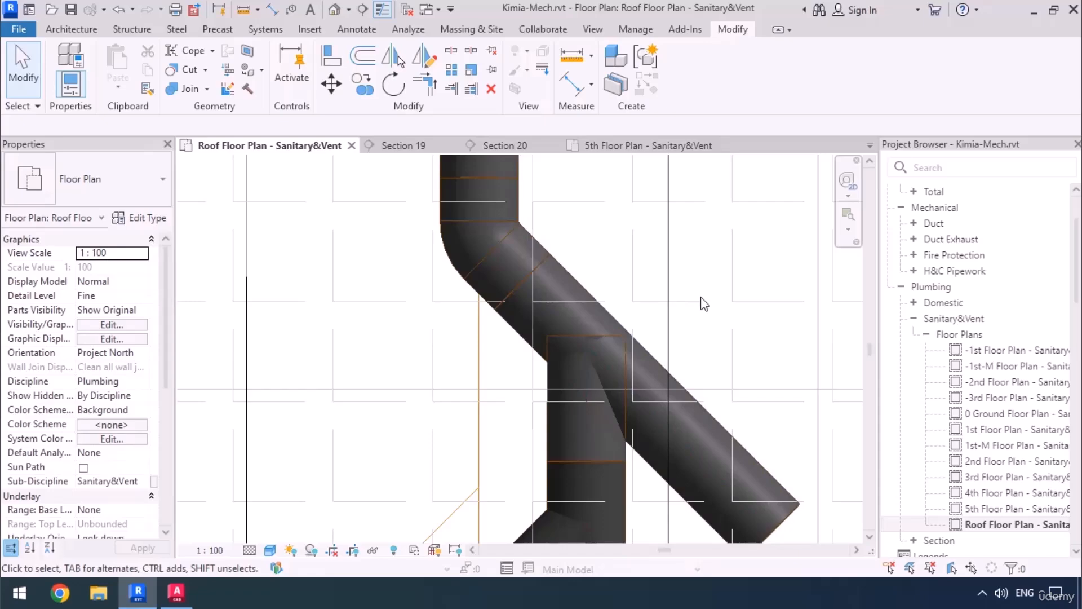
{"action": "key", "text": "t"}
{"action": "key", "text": "r"}
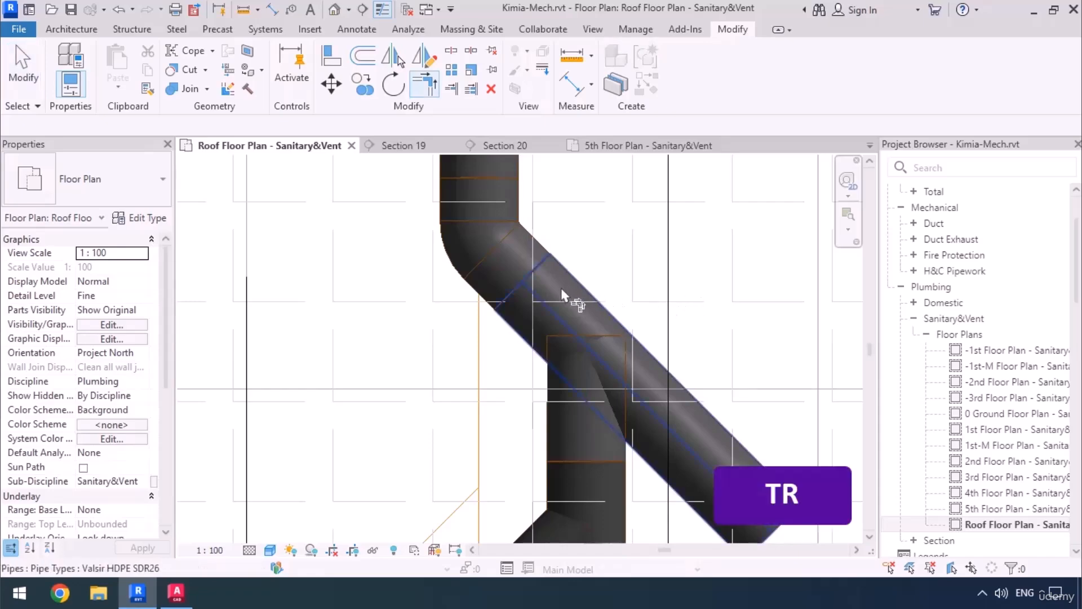
{"action": "left_click", "coordinate": [533, 293]}
{"action": "left_click", "coordinate": [549, 435]}
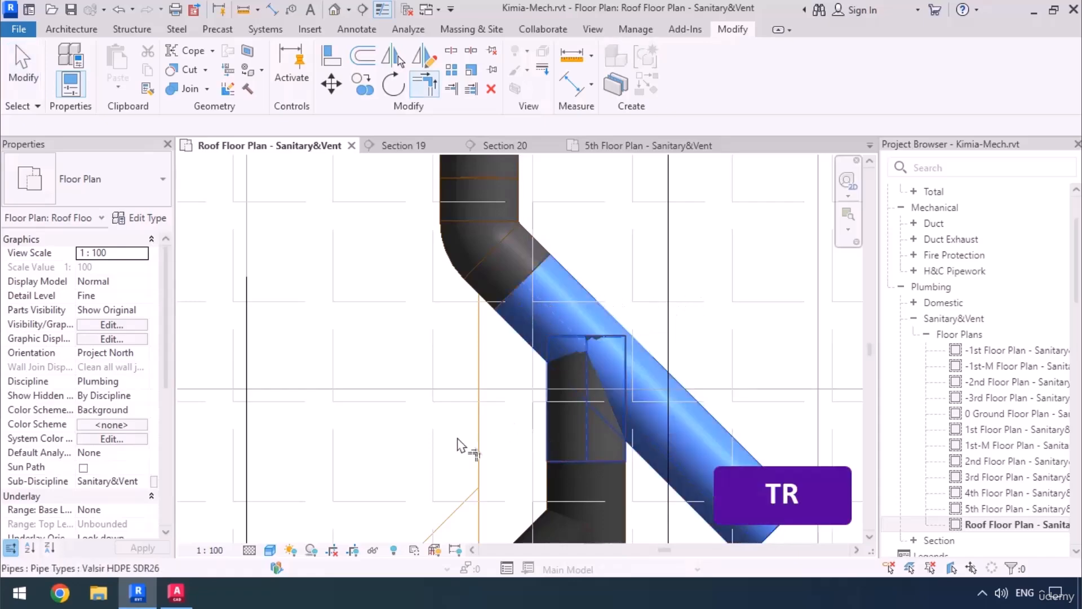
Examine the 45° offset, the branch and the main rainwater run in the roof plan, and the offset in the 5th floor plan.
{"action": "scroll", "coordinate": [581, 398], "scroll_direction": "down", "scroll_amount": 3}
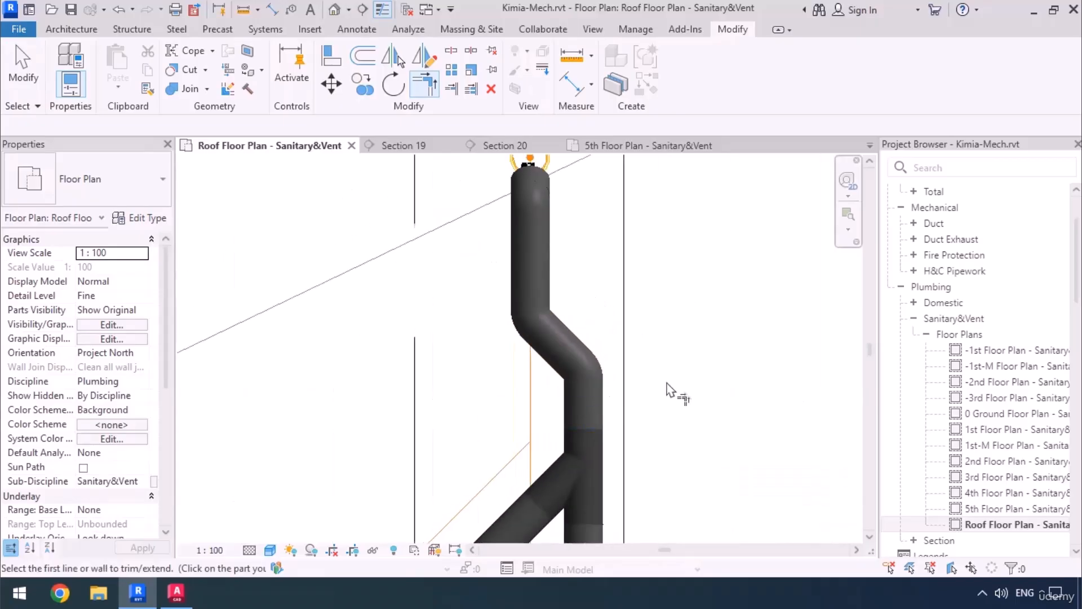
{"action": "scroll", "coordinate": [523, 283], "scroll_direction": "down", "scroll_amount": 6}
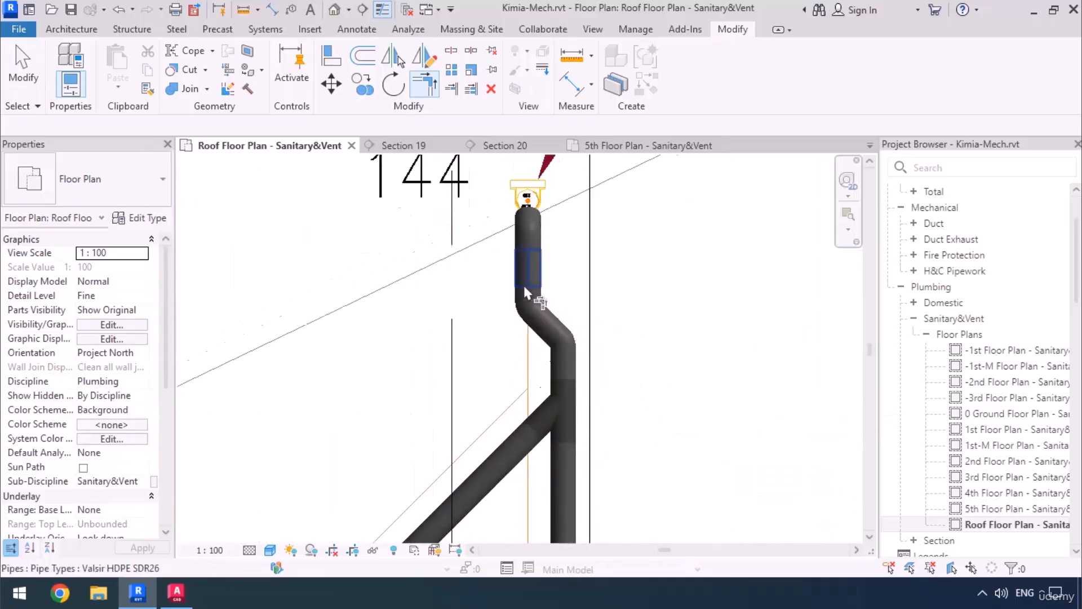
{"action": "middle_click_drag", "start_coordinate": [560, 426], "coordinate": [563, 244]}
{"action": "middle_click_drag", "start_coordinate": [558, 489], "coordinate": [566, 334]}
{"action": "scroll", "coordinate": [539, 306], "scroll_direction": "up", "scroll_amount": 5}
{"action": "middle_click_drag", "start_coordinate": [527, 297], "coordinate": [535, 375]}
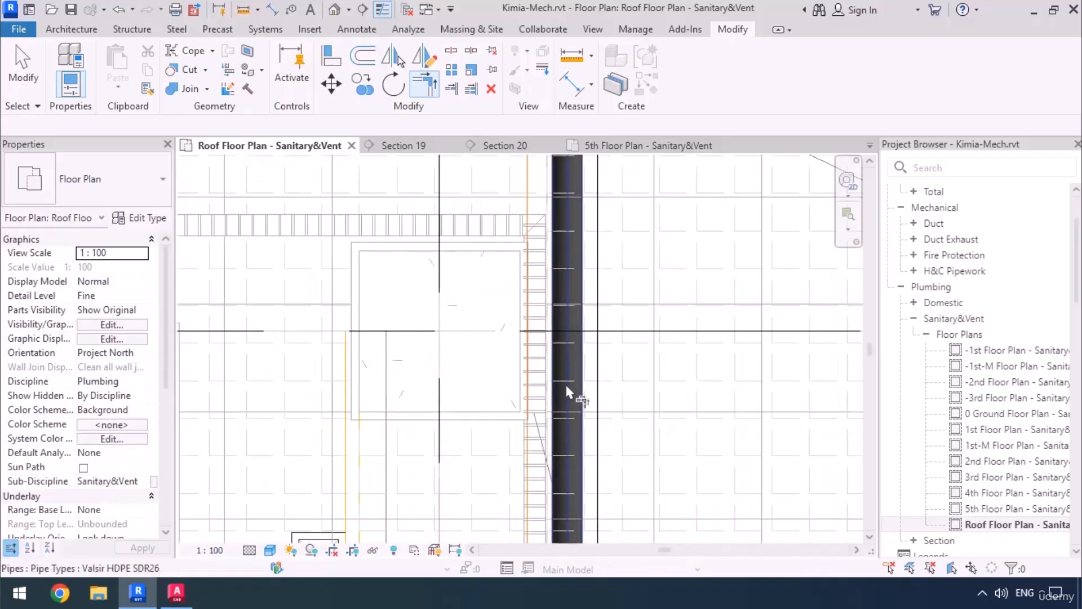
{"action": "scroll", "coordinate": [547, 450], "scroll_direction": "down", "scroll_amount": 5}
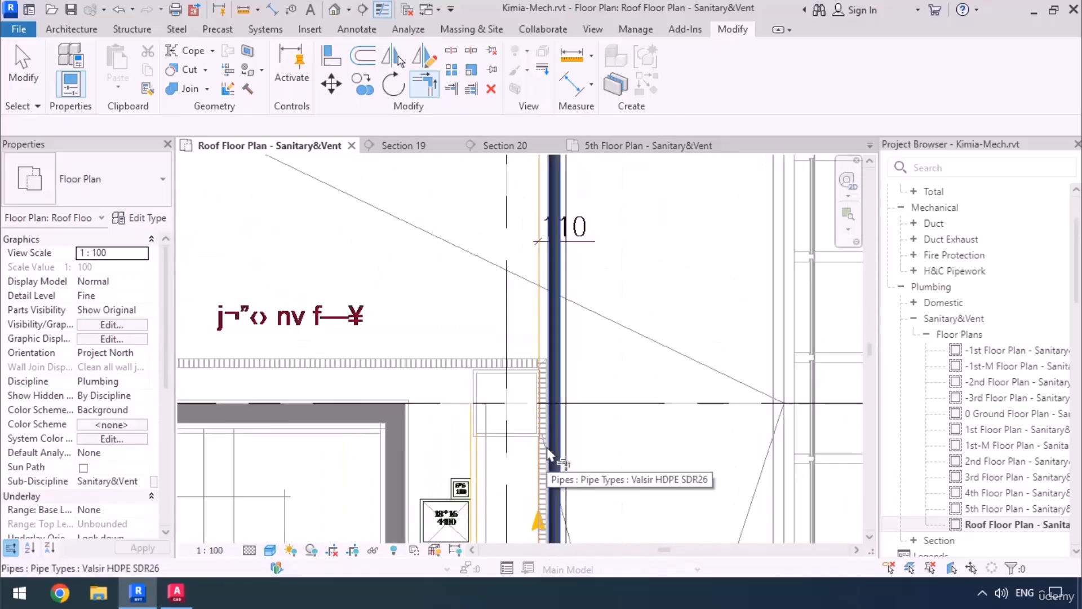
{"action": "middle_click_drag", "start_coordinate": [609, 324], "coordinate": [632, 535]}
{"action": "middle_click_drag", "start_coordinate": [604, 256], "coordinate": [584, 292]}
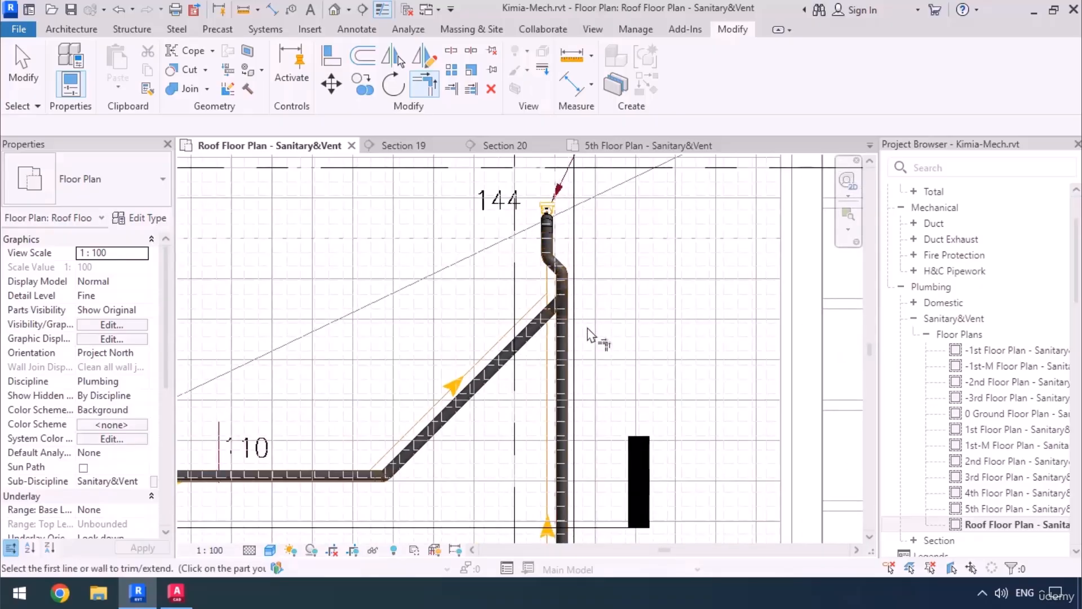
{"action": "scroll", "coordinate": [541, 255], "scroll_direction": "up", "scroll_amount": 2}
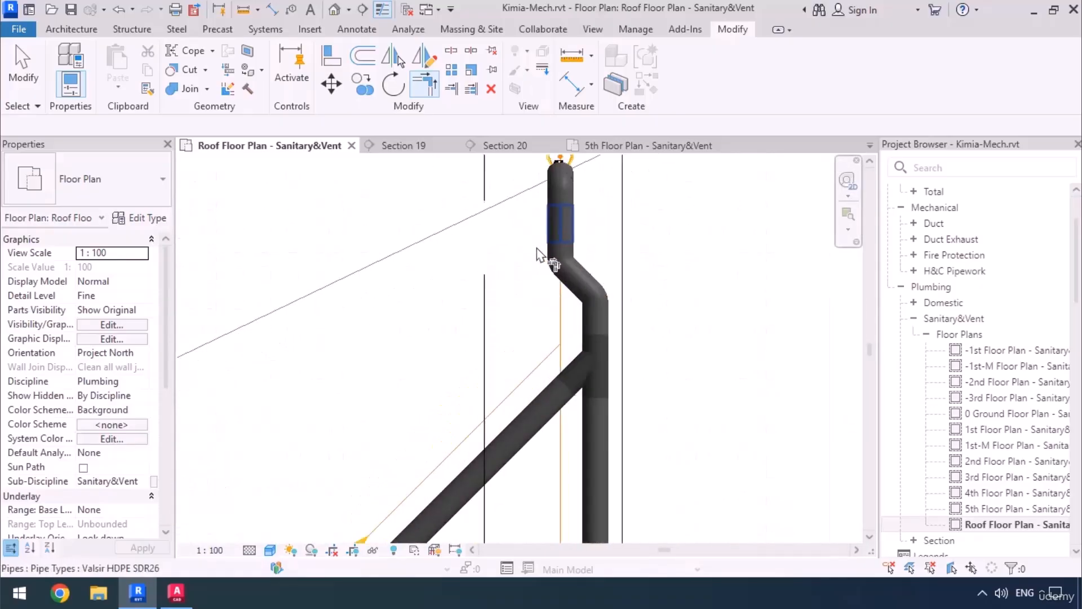
{"action": "scroll", "coordinate": [541, 254], "scroll_direction": "up", "scroll_amount": 2}
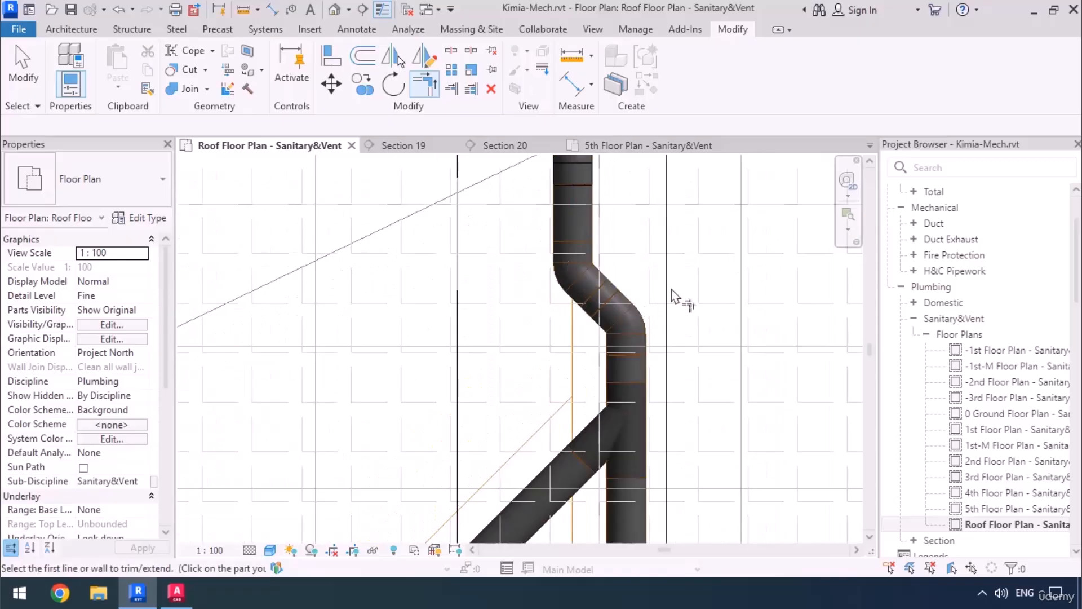
{"action": "key", "text": "Escape"}
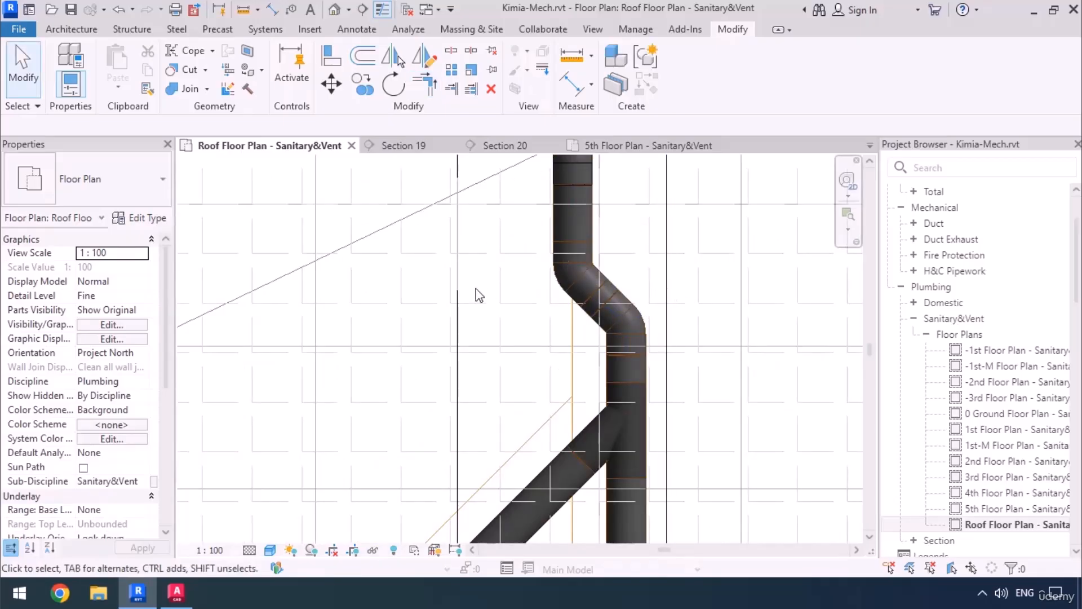
{"action": "left_click", "coordinate": [648, 146]}
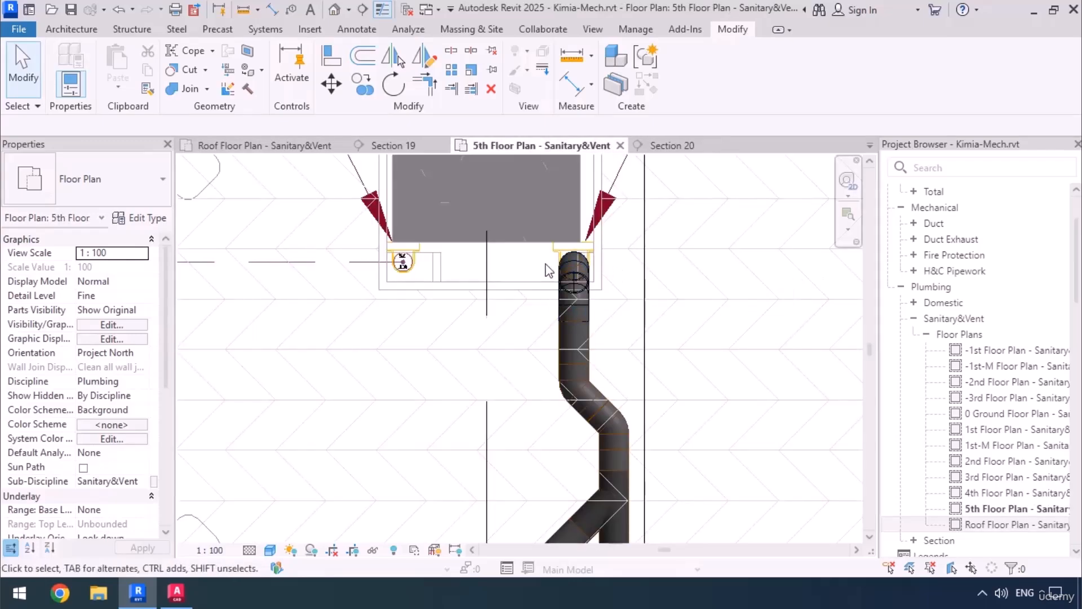
{"action": "scroll", "coordinate": [476, 322], "scroll_direction": "down", "scroll_amount": 5}
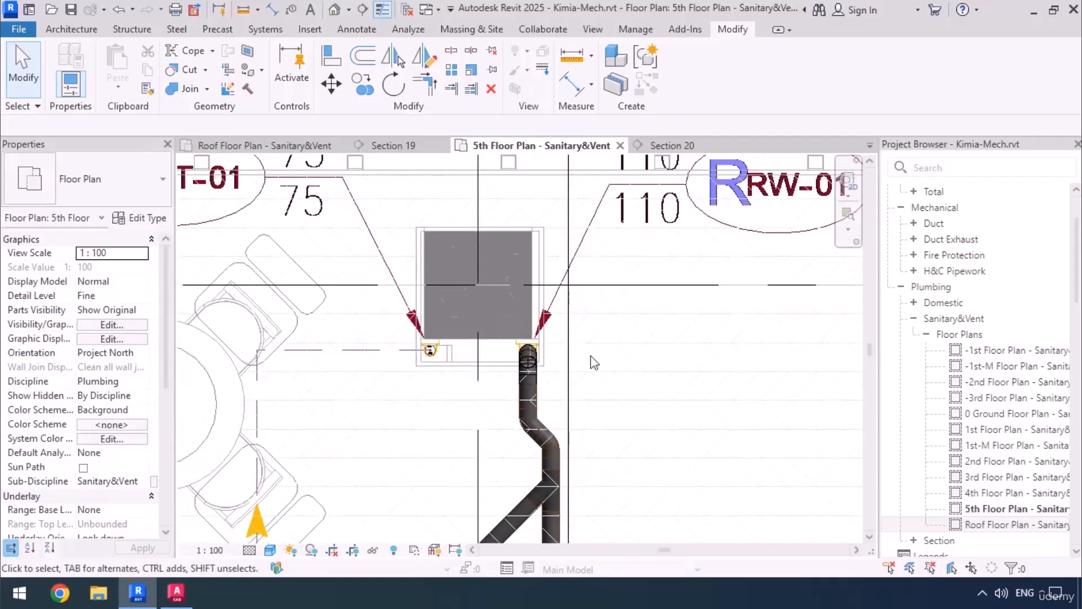
Create a 45° section in the 3rd Floor Plan - Sanitary&Vent, parallel to the diagonal drain line and extending past the RW-01 riser and shaft.
{"action": "left_click", "coordinate": [870, 146]}
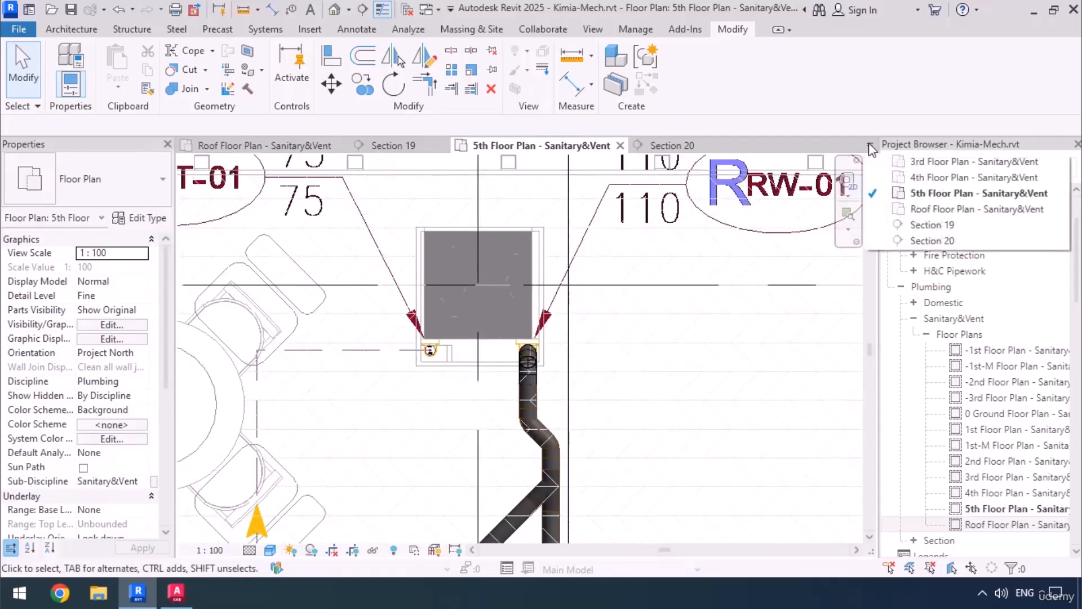
{"action": "left_click", "coordinate": [974, 161]}
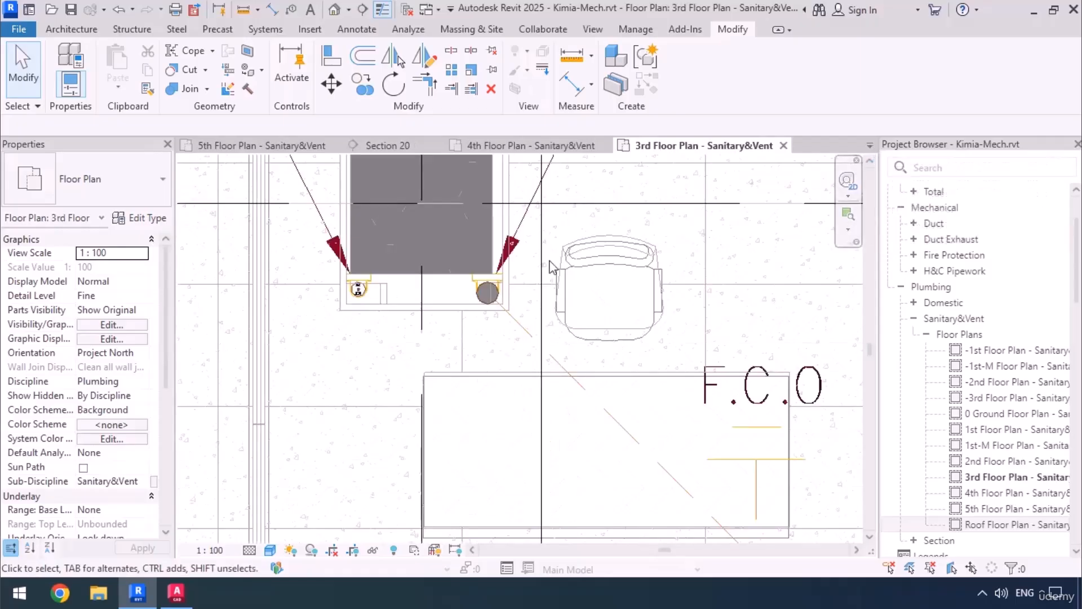
{"action": "scroll", "coordinate": [536, 240], "scroll_direction": "down", "scroll_amount": 2}
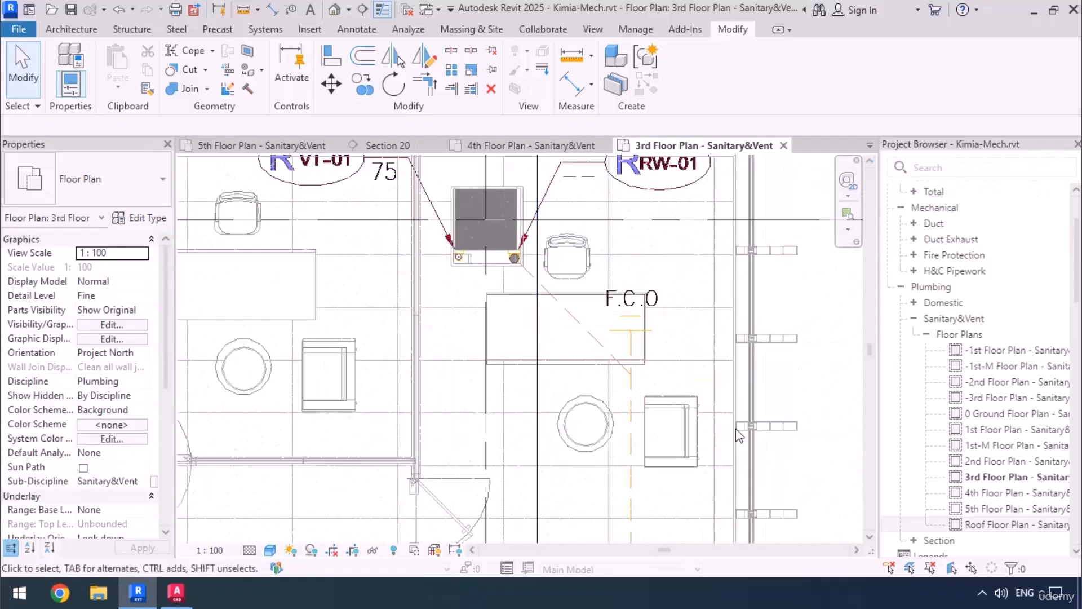
{"action": "middle_click_drag", "start_coordinate": [540, 395], "coordinate": [522, 426]}
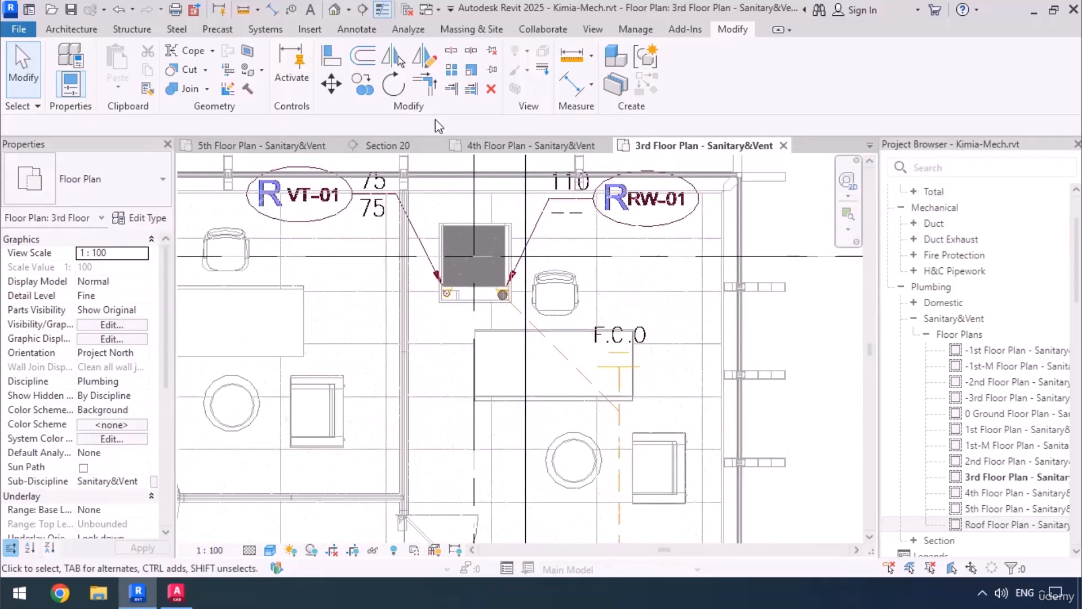
{"action": "left_click", "coordinate": [362, 11]}
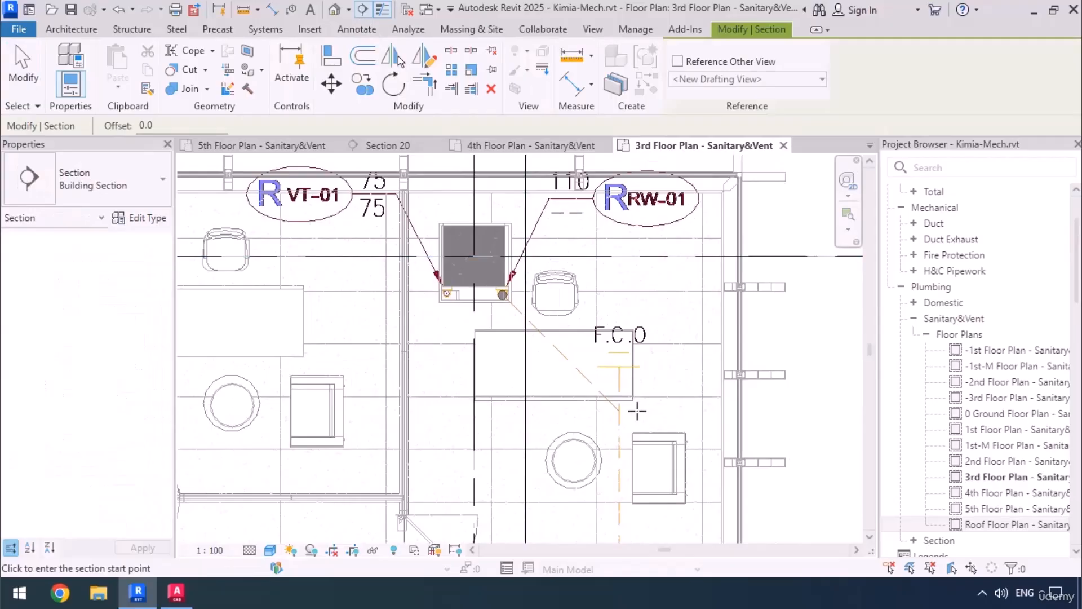
{"action": "left_click", "coordinate": [644, 408]}
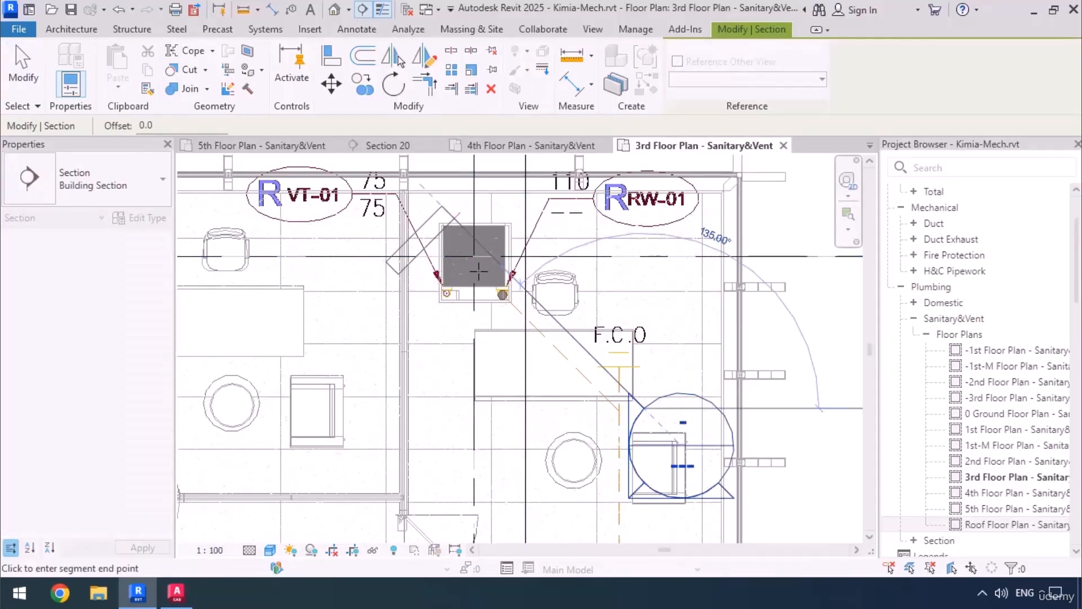
{"action": "left_click", "coordinate": [663, 255]}
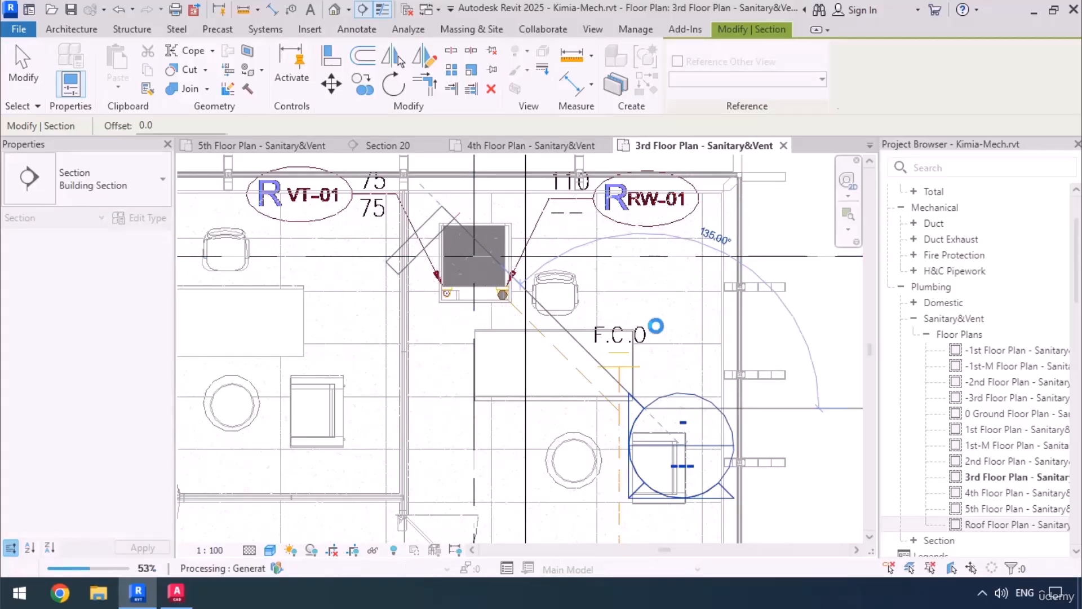
Pull the diagonal section's far clip in to just beyond the drain line and open the section view.
{"action": "left_click_drag", "start_coordinate": [344, 528], "coordinate": [434, 460]}
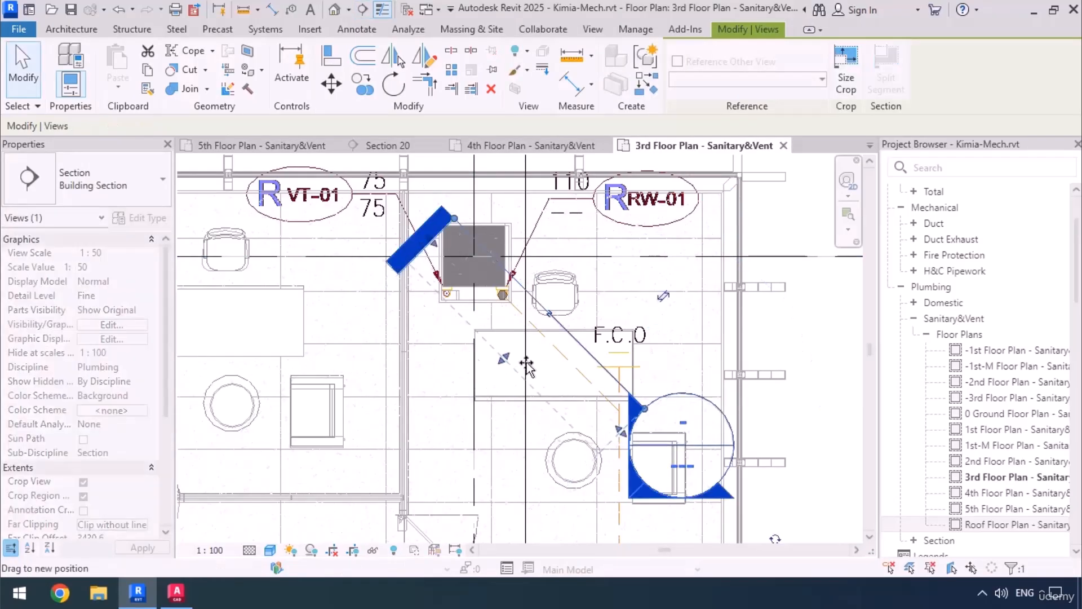
{"action": "left_click_drag", "start_coordinate": [526, 366], "coordinate": [545, 348]}
{"action": "right_click", "coordinate": [580, 340]}
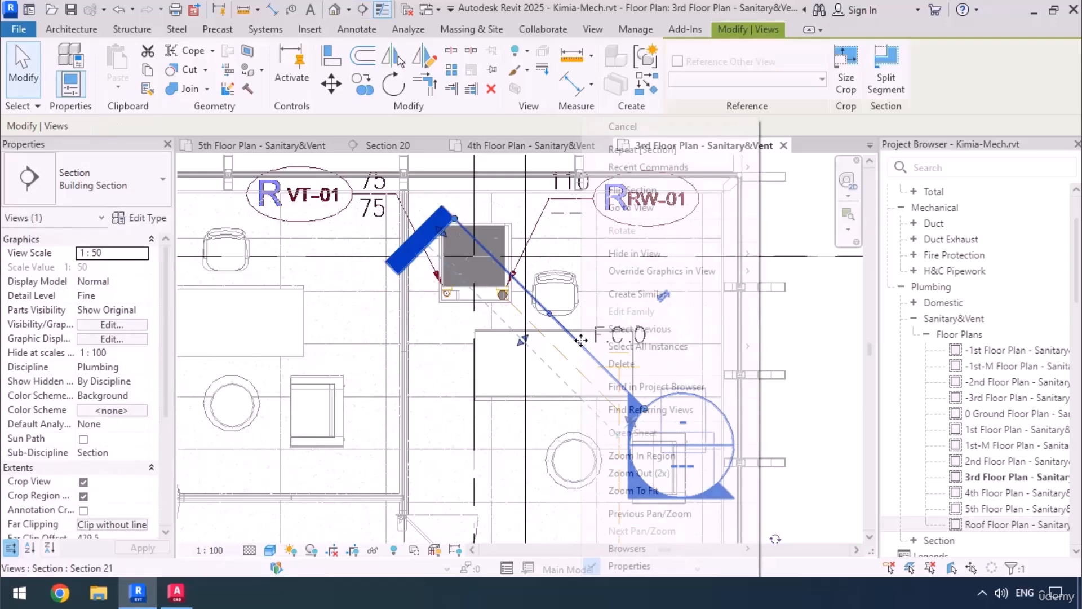
{"action": "left_click", "coordinate": [620, 209]}
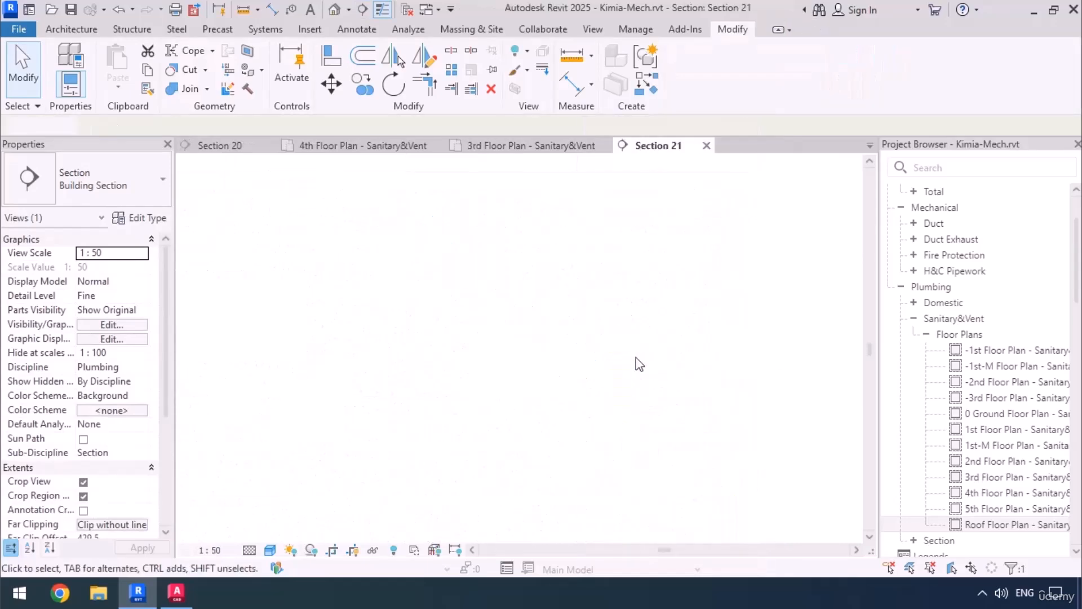
Widen the section's crop region on the side away from the level heads, well past the existing drain line.
{"action": "middle_click_drag", "start_coordinate": [525, 510], "coordinate": [570, 424]}
{"action": "scroll", "coordinate": [578, 403], "scroll_direction": "up", "scroll_amount": 8}
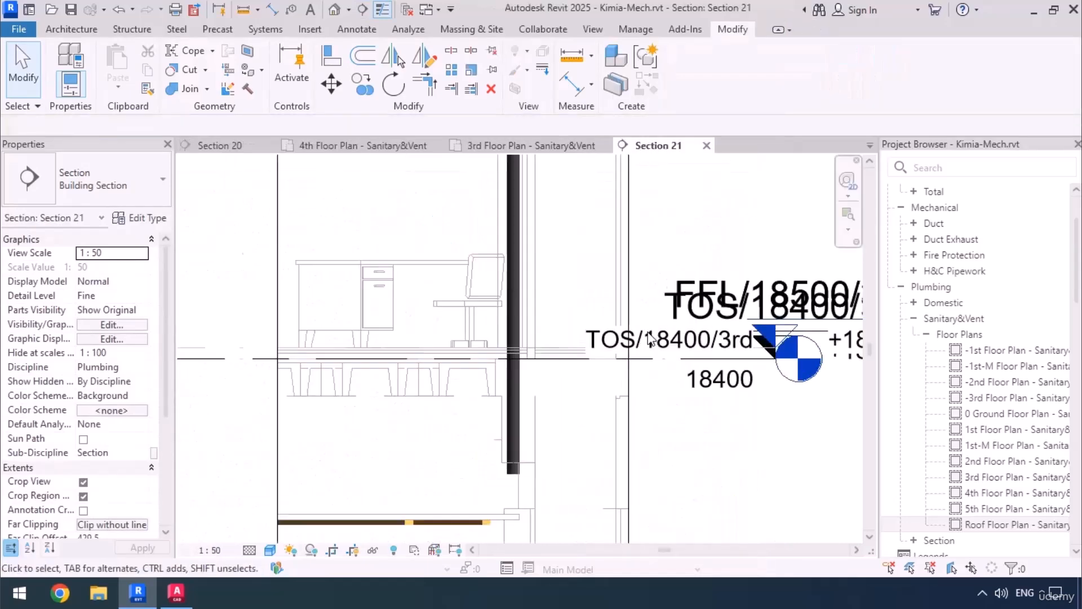
{"action": "middle_click_drag", "start_coordinate": [681, 377], "coordinate": [796, 264]}
{"action": "scroll", "coordinate": [699, 355], "scroll_direction": "down", "scroll_amount": 6}
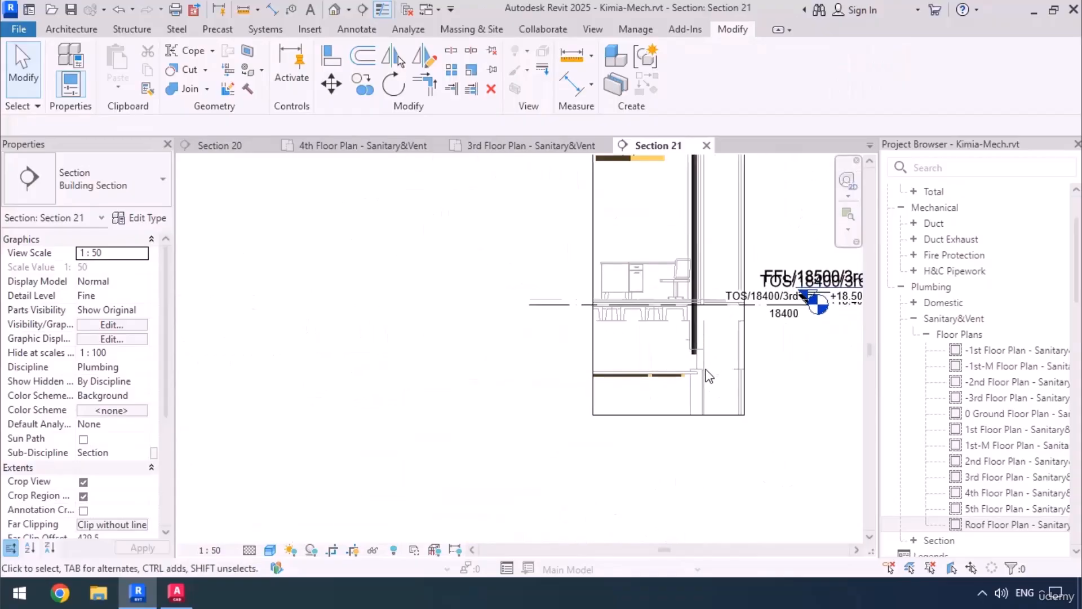
{"action": "left_click", "coordinate": [648, 345]}
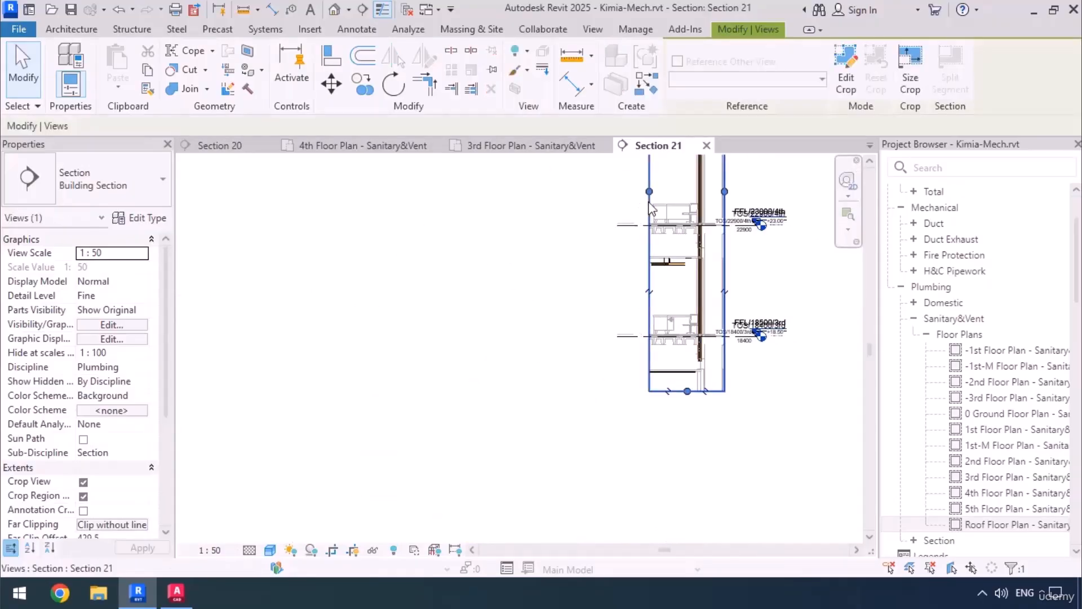
{"action": "left_click_drag", "start_coordinate": [648, 191], "coordinate": [445, 215]}
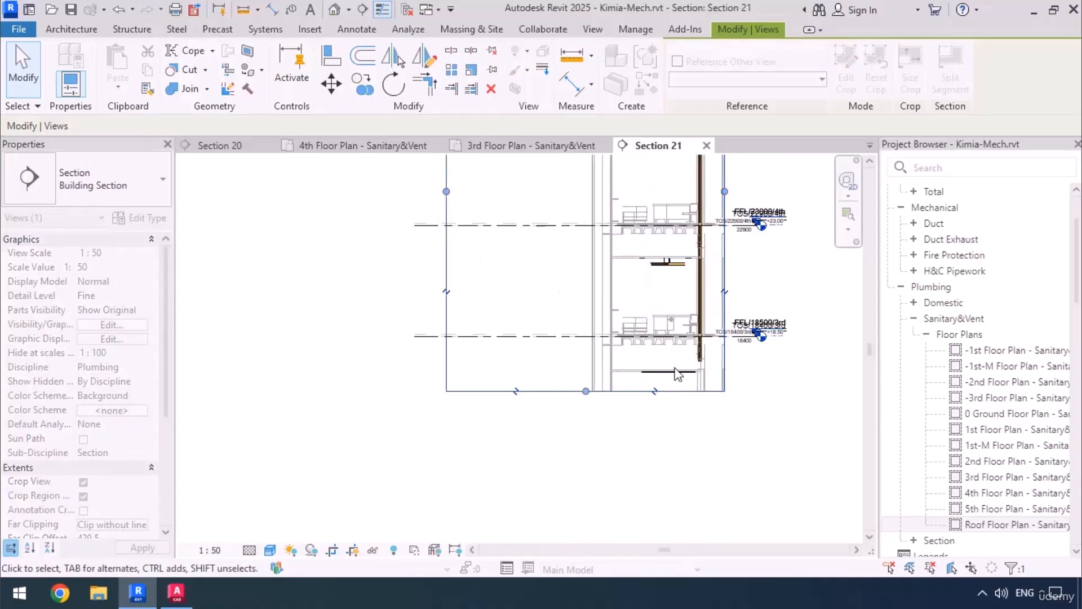
{"action": "scroll", "coordinate": [705, 332], "scroll_direction": "up", "scroll_amount": 5}
{"action": "left_click", "coordinate": [705, 329]}
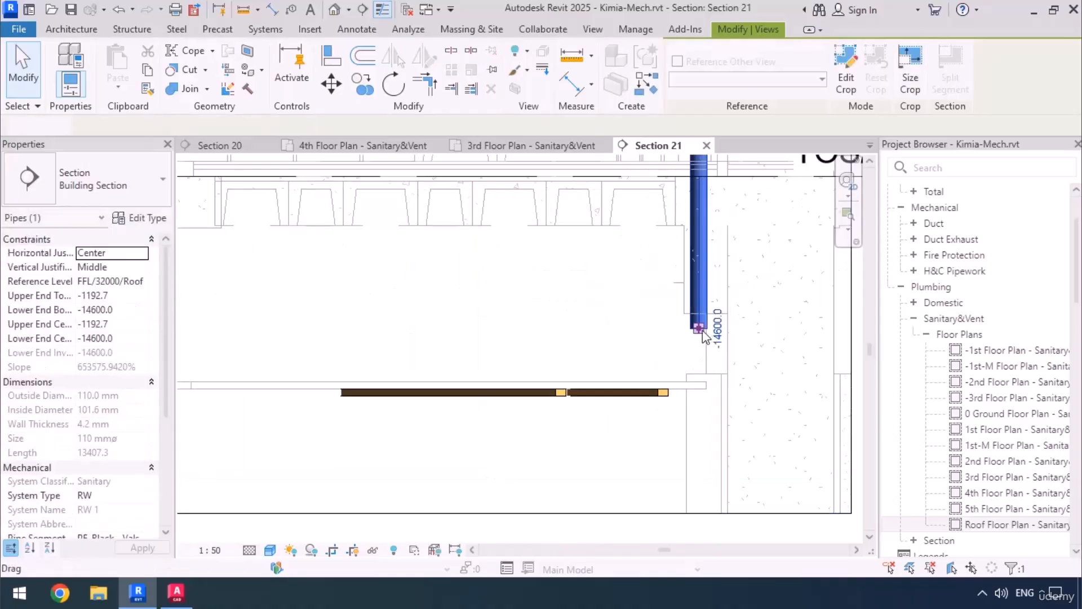
{"action": "right_click", "coordinate": [699, 333]}
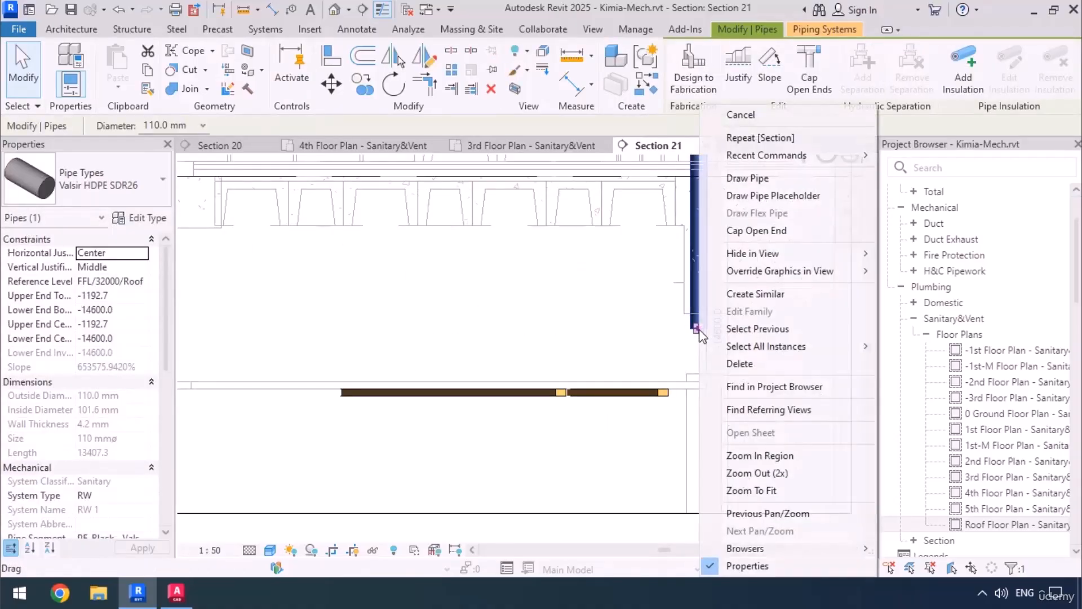
{"action": "left_click", "coordinate": [774, 178]}
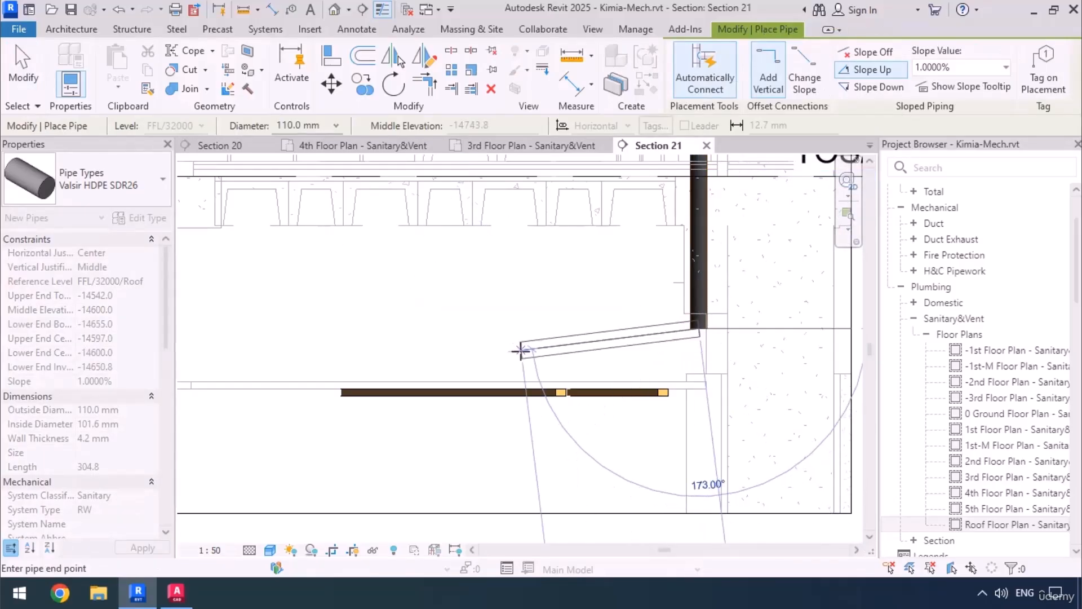
{"action": "key", "text": "Escape"}
{"action": "key", "text": "Escape"}
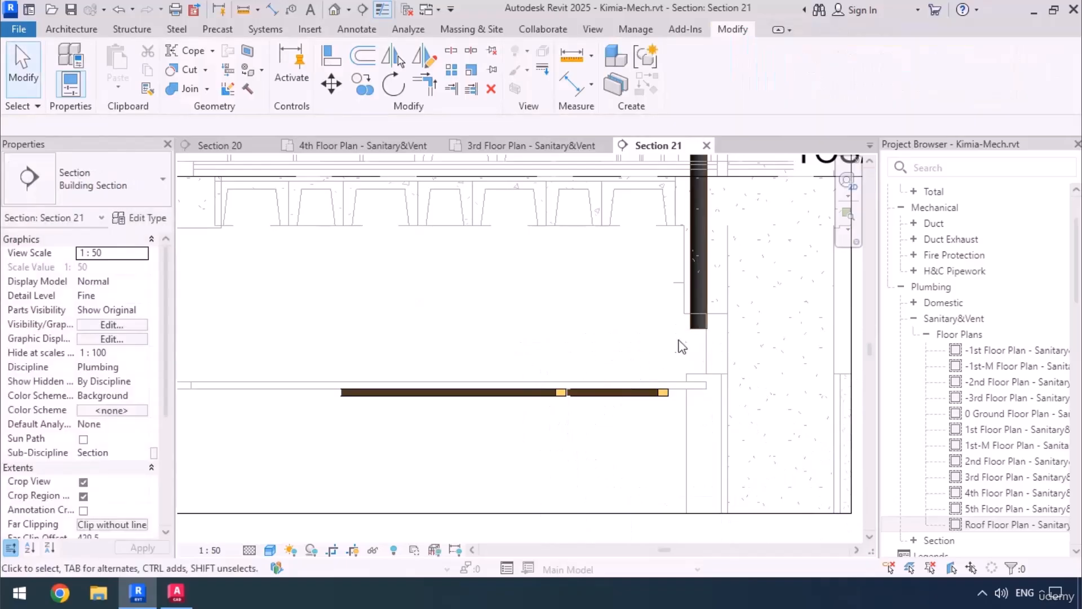
In the Valsir HDPE SDR26 routing preferences, set the minimum size of the Plumbing-Bend-Valsir-HDPE-00 elbow to None.
{"action": "left_click", "coordinate": [699, 327]}
{"action": "left_click", "coordinate": [149, 218]}
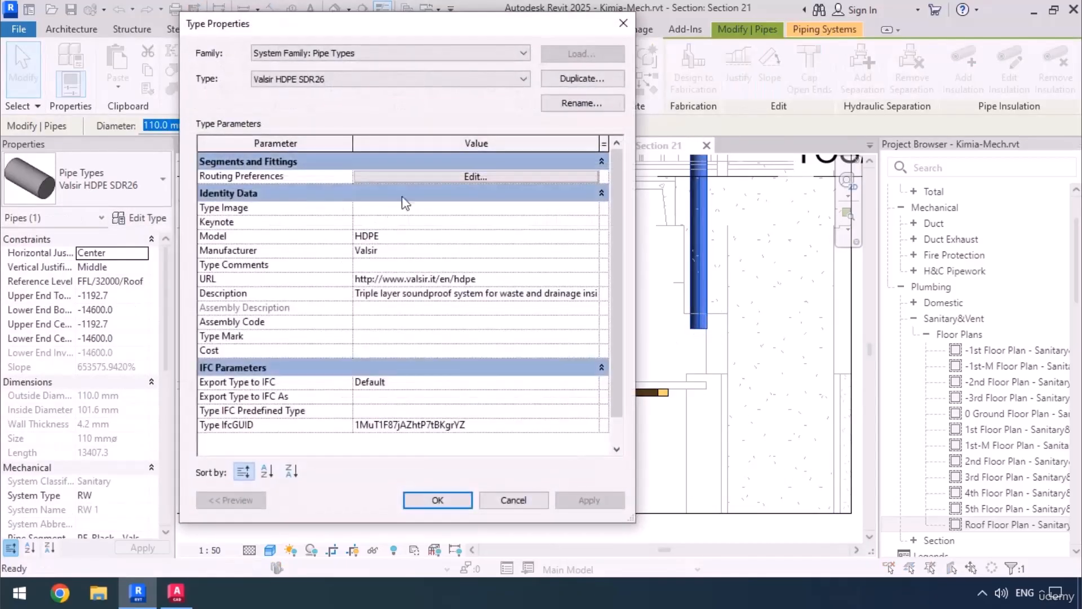
{"action": "left_click", "coordinate": [435, 176]}
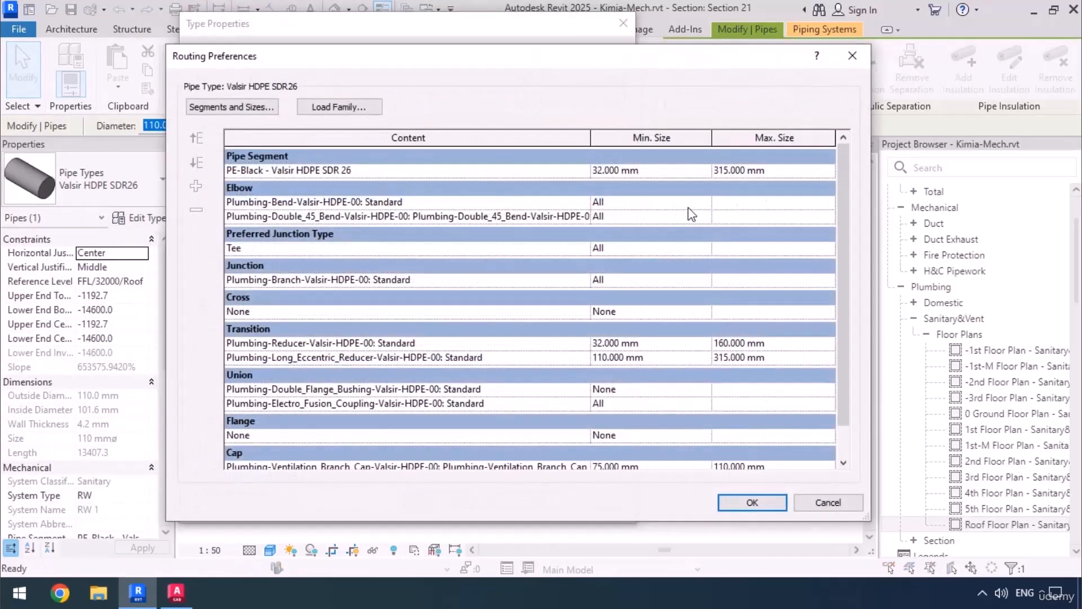
{"action": "left_click", "coordinate": [705, 201]}
{"action": "left_click", "coordinate": [705, 202]}
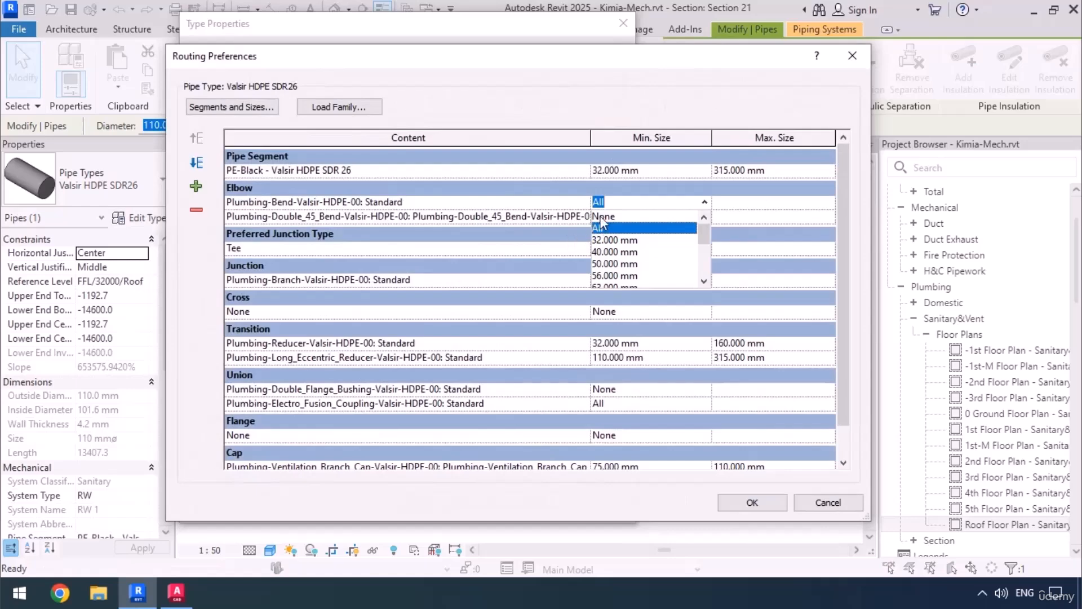
{"action": "left_click", "coordinate": [602, 217]}
{"action": "left_click", "coordinate": [753, 503]}
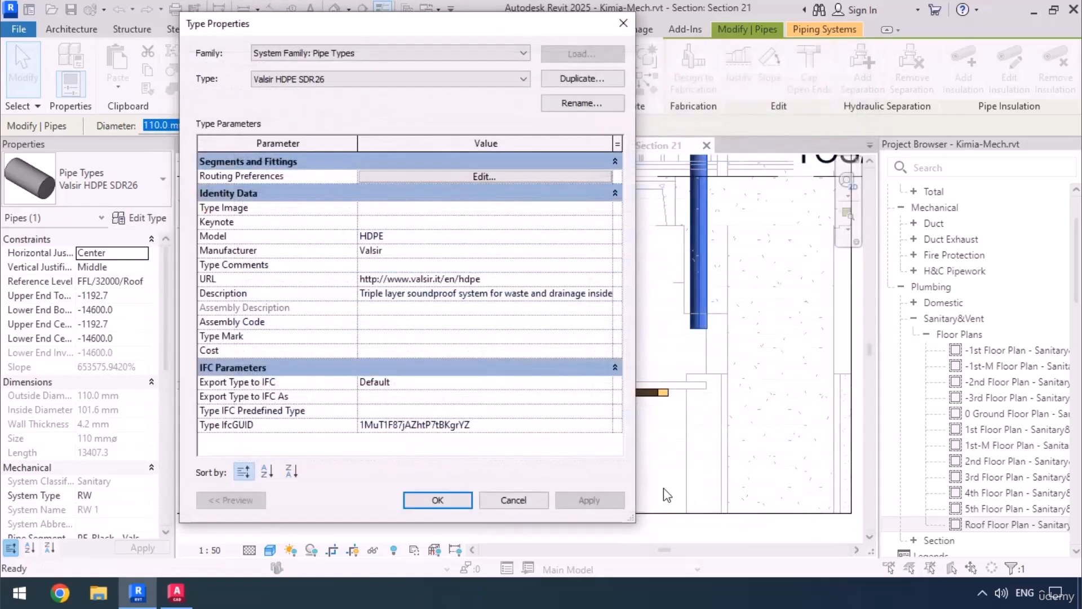
{"action": "left_click", "coordinate": [438, 501]}
Draw a 110 mm pipe from the riser's lower end across the ceiling space, sloping down at 1.0000%.
{"action": "right_click", "coordinate": [699, 340]}
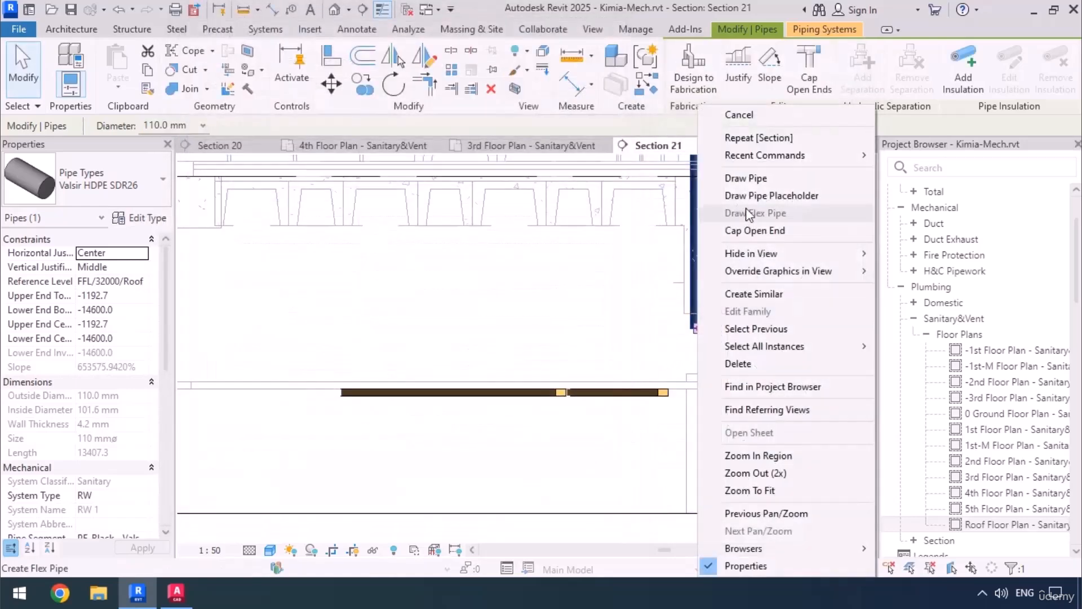
{"action": "left_click", "coordinate": [749, 174]}
{"action": "left_click", "coordinate": [862, 87]}
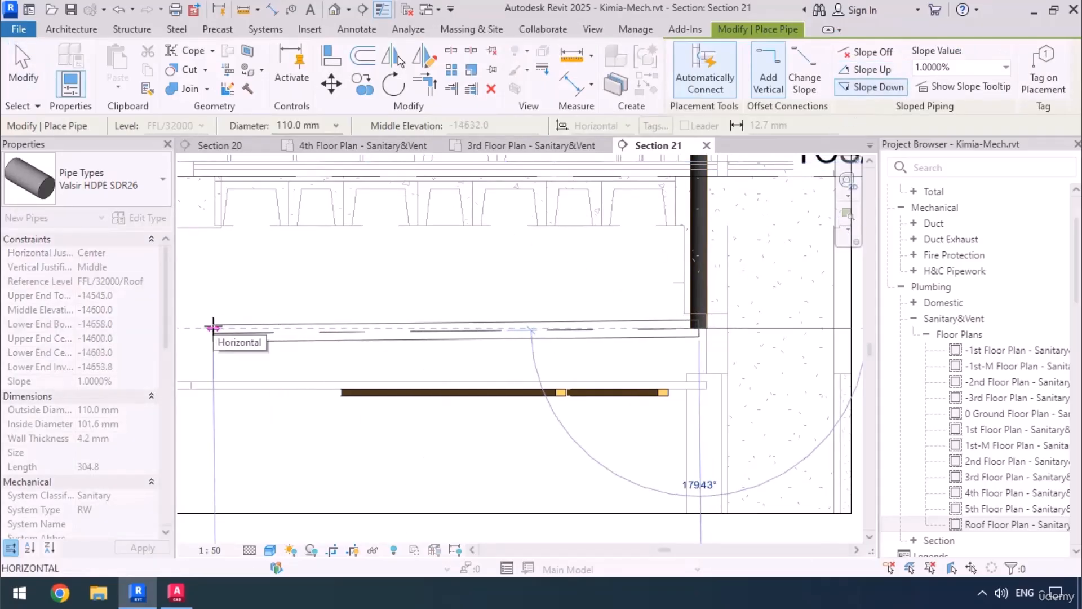
{"action": "left_click", "coordinate": [213, 327]}
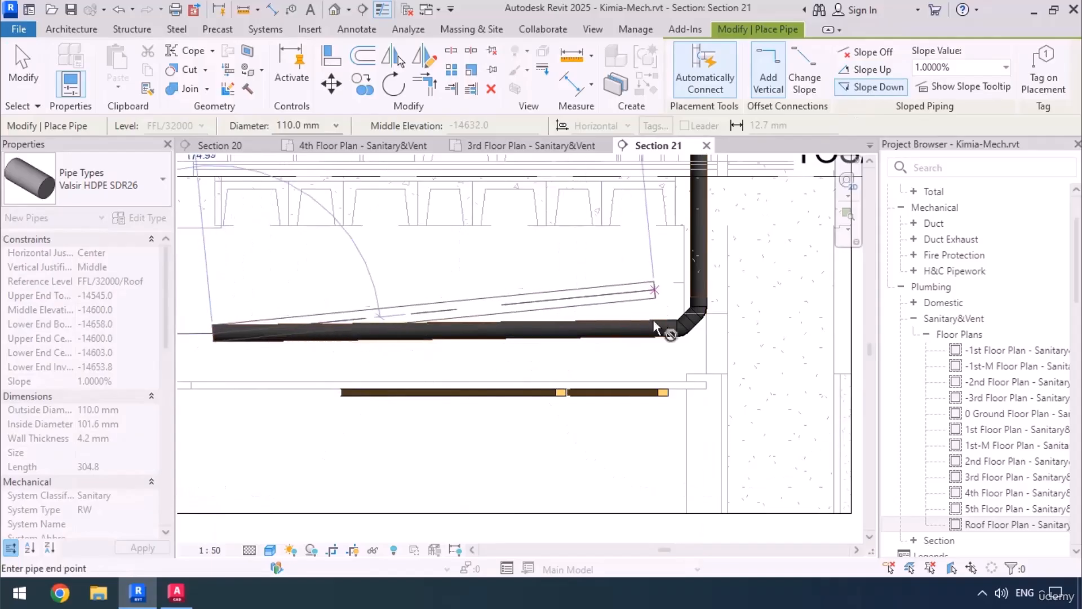
{"action": "key", "text": "Escape"}
{"action": "key", "text": "Escape"}
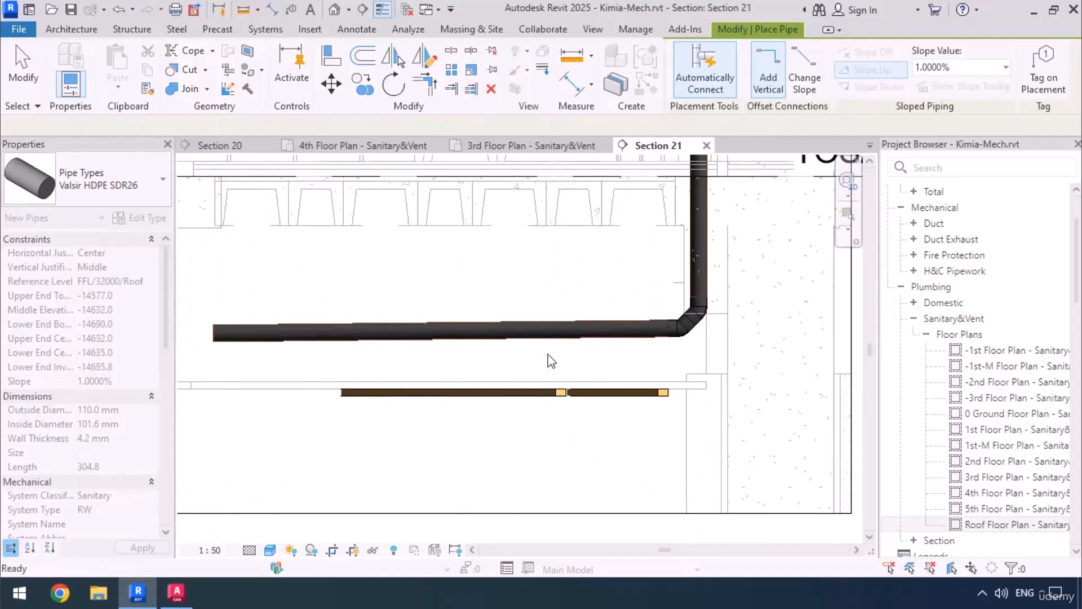
In the 3rd Floor Plan - Sanitary&Vent, move the diagonal section's head outward past the façade, clear of the new pipe.
{"action": "left_click", "coordinate": [493, 159]}
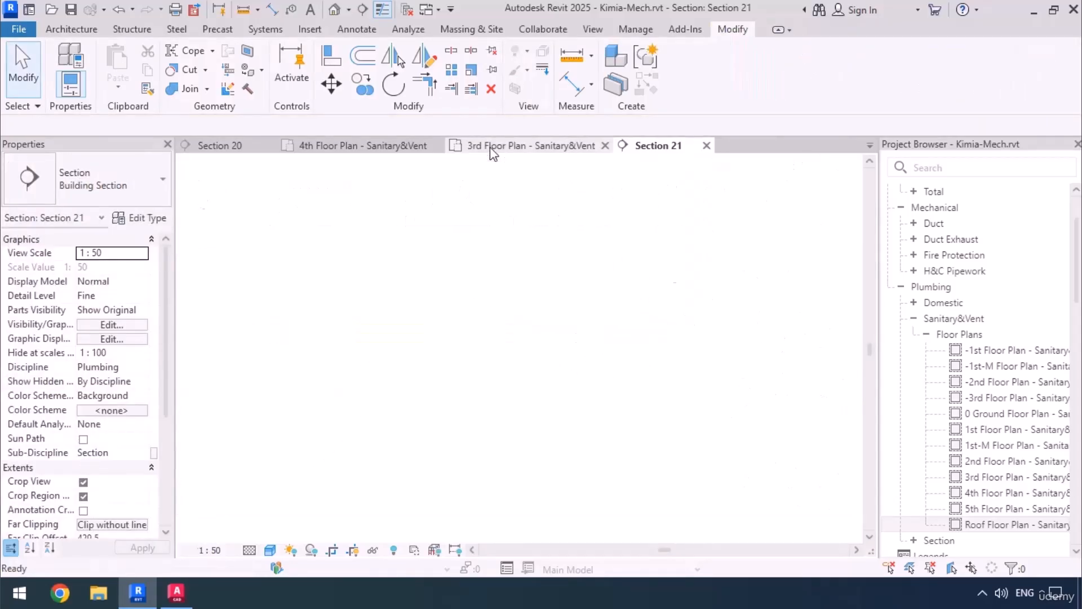
{"action": "middle_click_drag", "start_coordinate": [592, 500], "coordinate": [511, 293]}
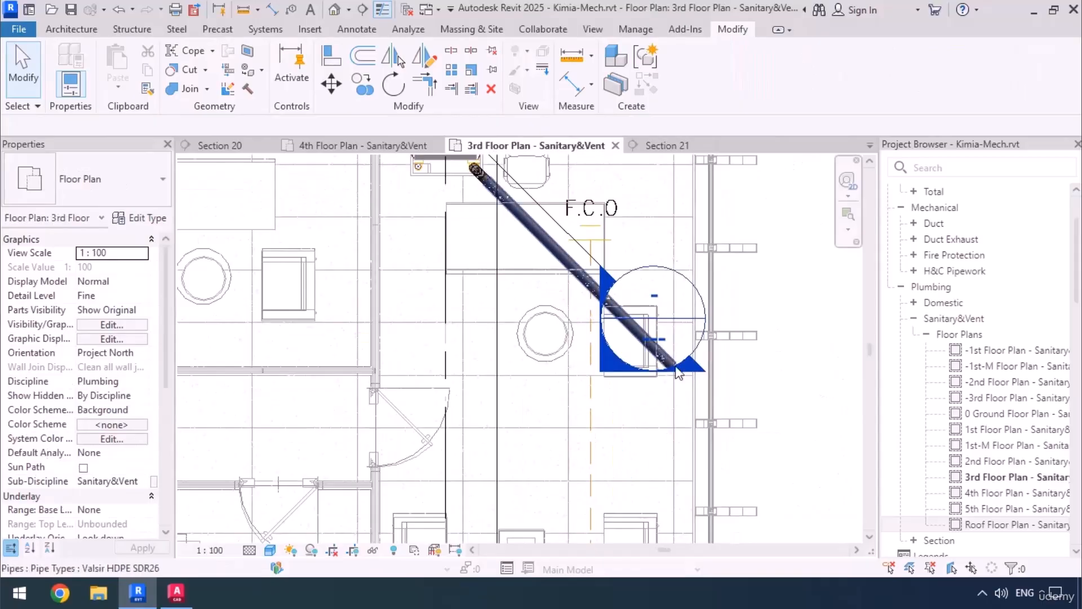
{"action": "scroll", "coordinate": [574, 221], "scroll_direction": "up", "scroll_amount": 2}
{"action": "left_click", "coordinate": [573, 217]}
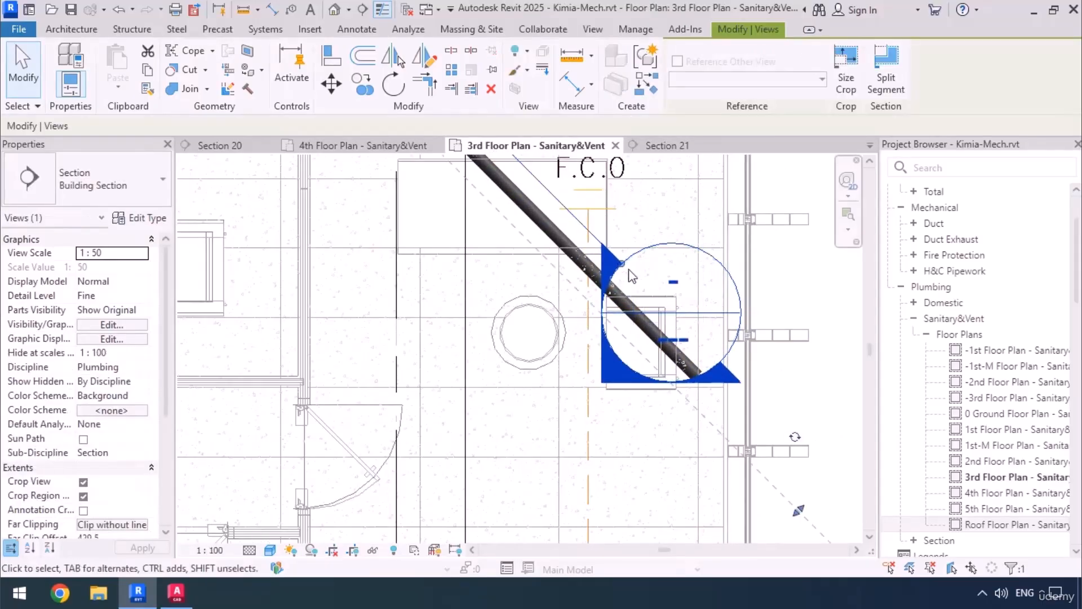
{"action": "left_click_drag", "start_coordinate": [621, 264], "coordinate": [807, 444]}
Shorten the diagonal pipe so its free end lies on the vertical rainwater line of the linked drawing.
{"action": "scroll", "coordinate": [668, 341], "scroll_direction": "up", "scroll_amount": 4}
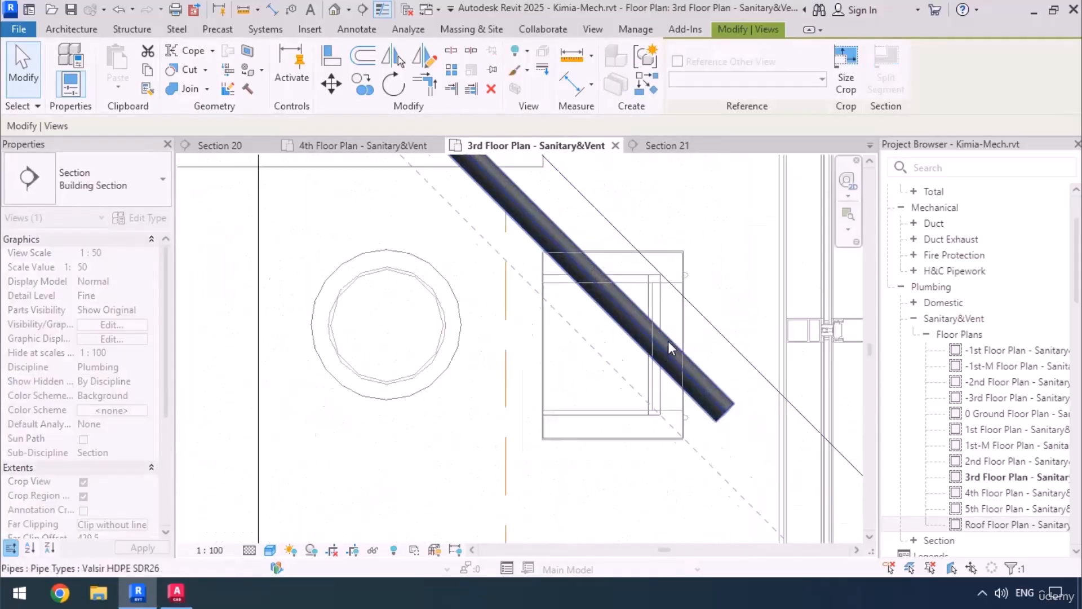
{"action": "left_click", "coordinate": [648, 333]}
{"action": "left_click", "coordinate": [733, 423]}
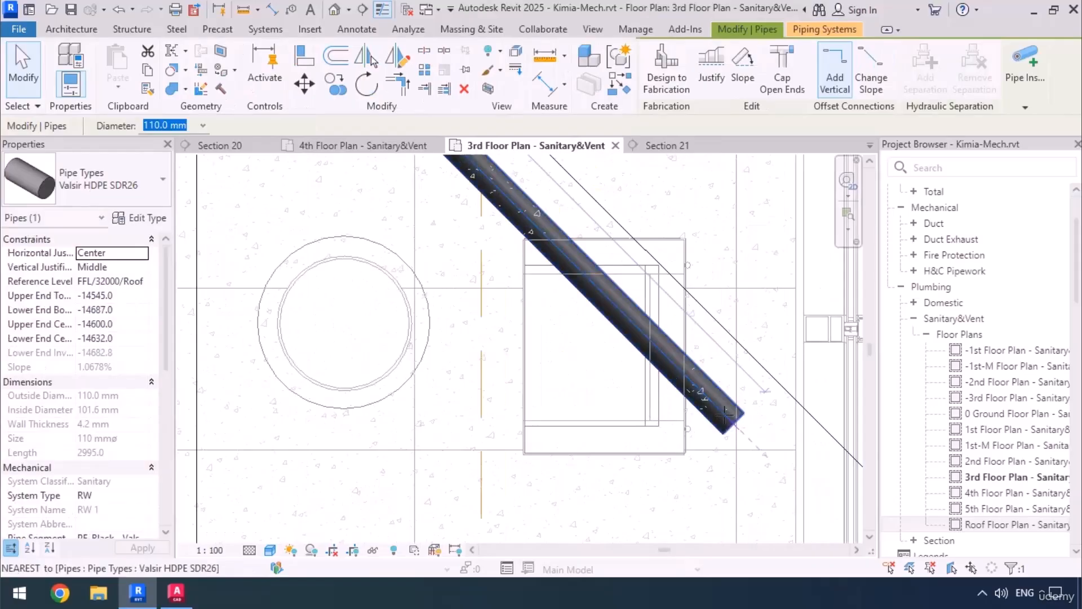
{"action": "scroll", "coordinate": [727, 418], "scroll_direction": "down", "scroll_amount": 3}
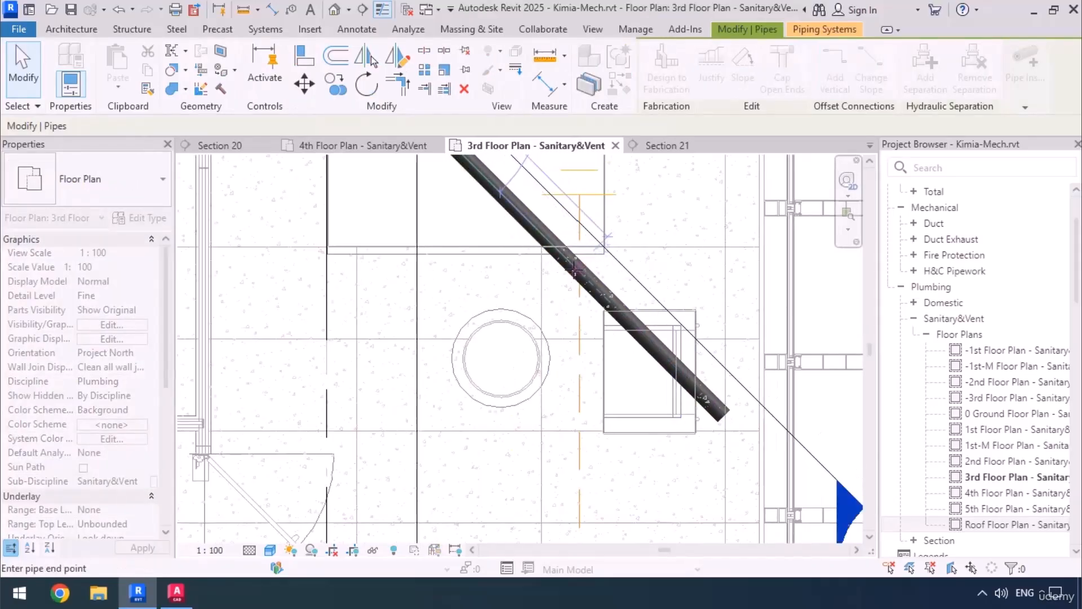
{"action": "left_click", "coordinate": [576, 271]}
{"action": "scroll", "coordinate": [581, 285], "scroll_direction": "down", "scroll_amount": 2}
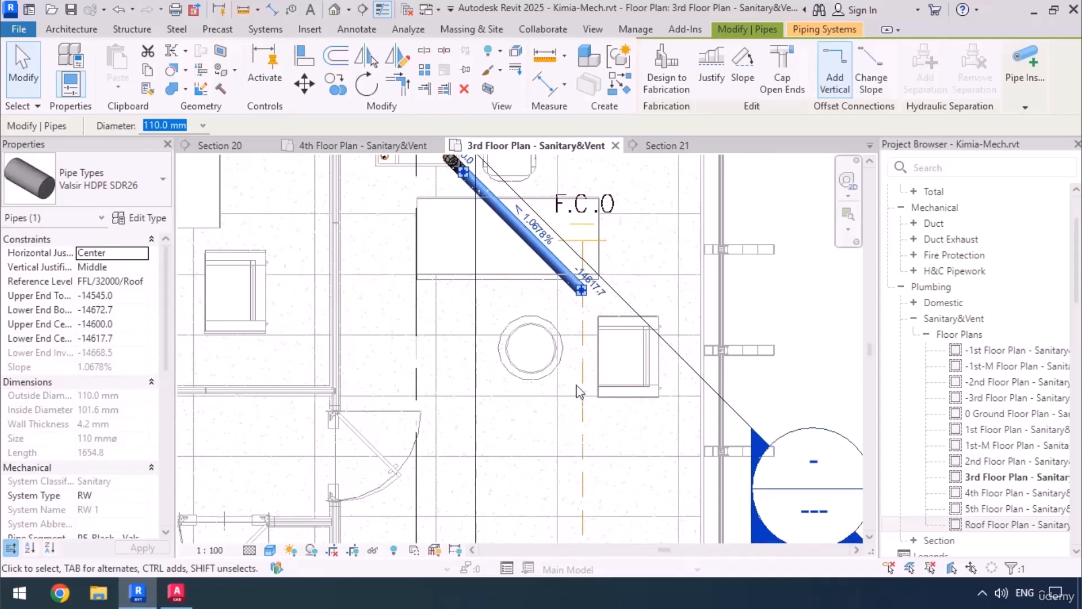
In the pipe type's routing preferences, set the minimum size of the Plumbing-Bend-Valsir-HDPE-00 elbow to All.
{"action": "scroll", "coordinate": [573, 226], "scroll_direction": "up", "scroll_amount": 3}
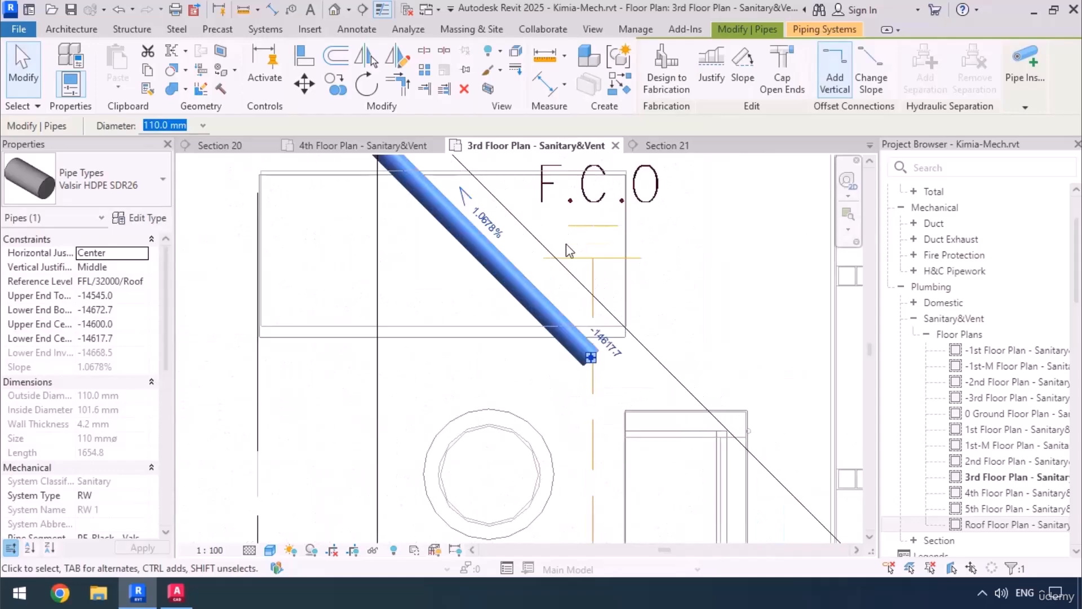
{"action": "left_click", "coordinate": [129, 220]}
{"action": "left_click", "coordinate": [476, 176]}
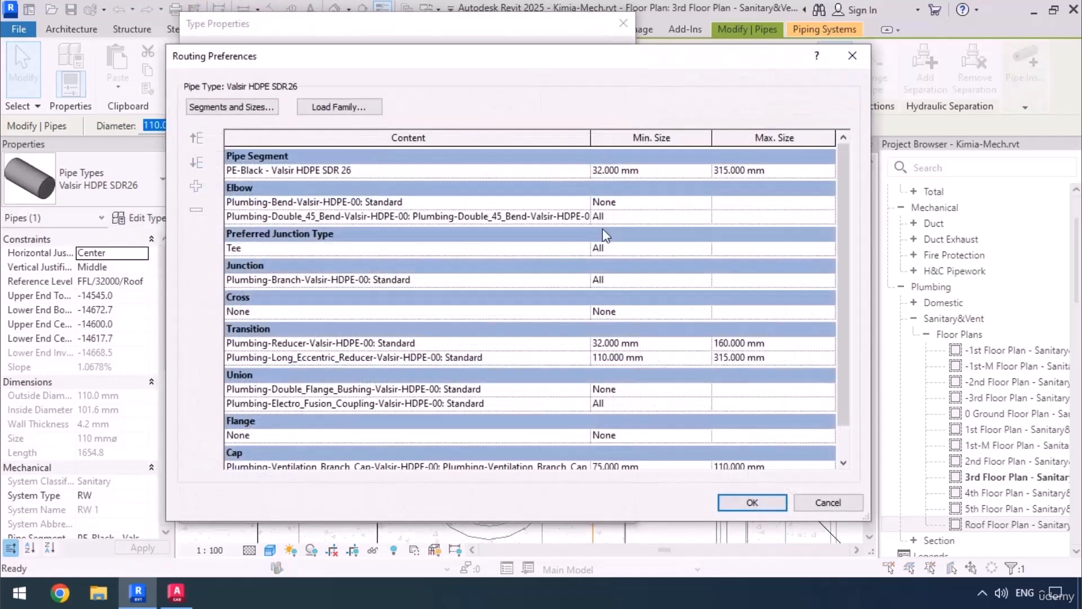
{"action": "left_click", "coordinate": [705, 204]}
{"action": "left_click", "coordinate": [602, 228]}
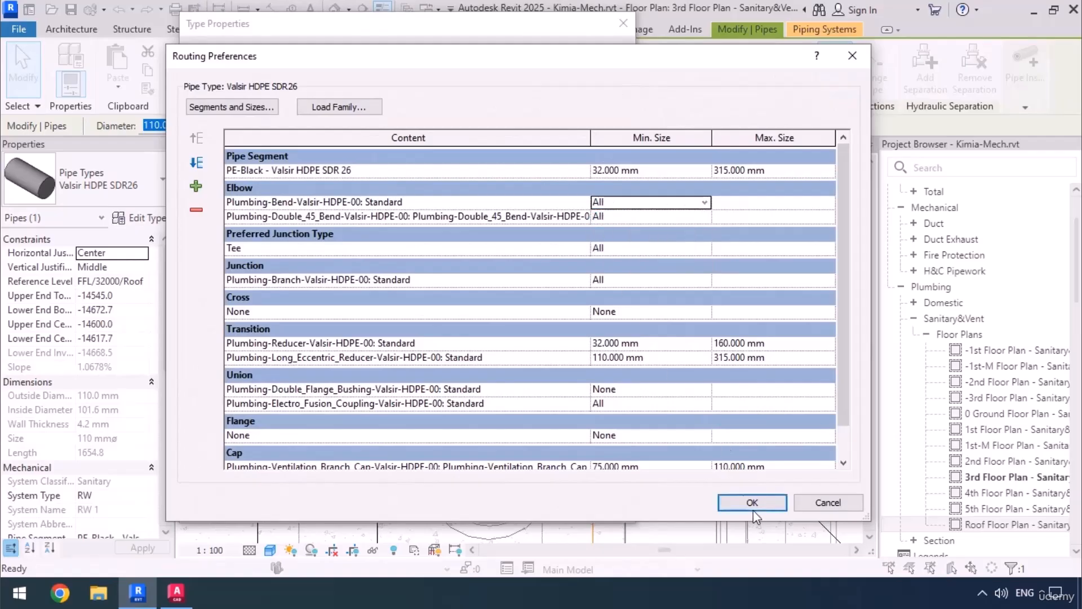
{"action": "left_click", "coordinate": [753, 503]}
{"action": "left_click", "coordinate": [438, 500]}
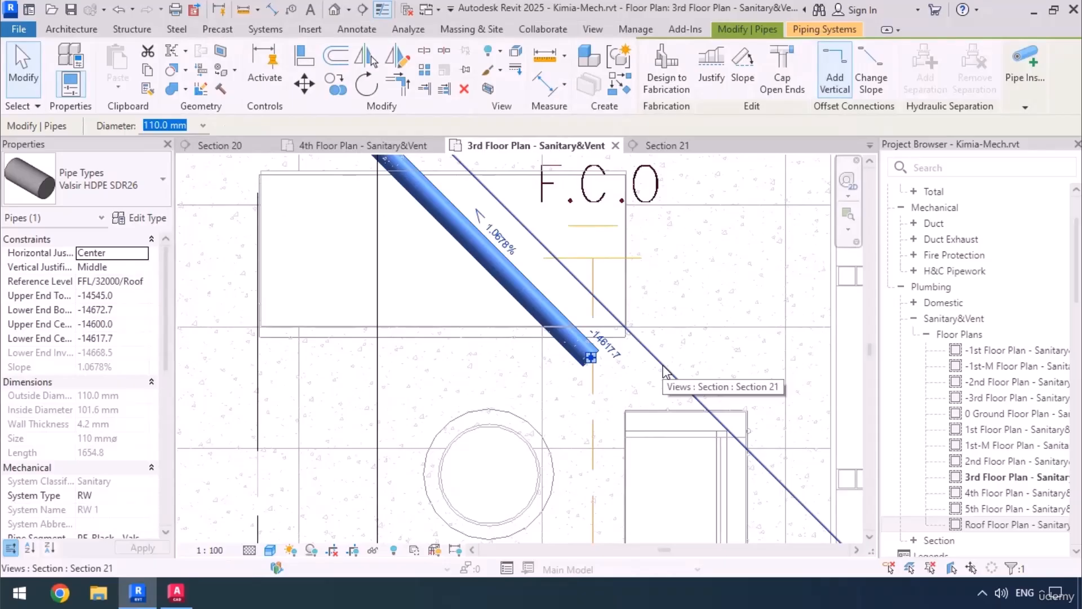
Draw a 110 mm pipe from the diagonal pipe's end down the plan along the rainwater line to its diagonal turn.
{"action": "right_click", "coordinate": [592, 361]}
{"action": "left_click", "coordinate": [717, 179]}
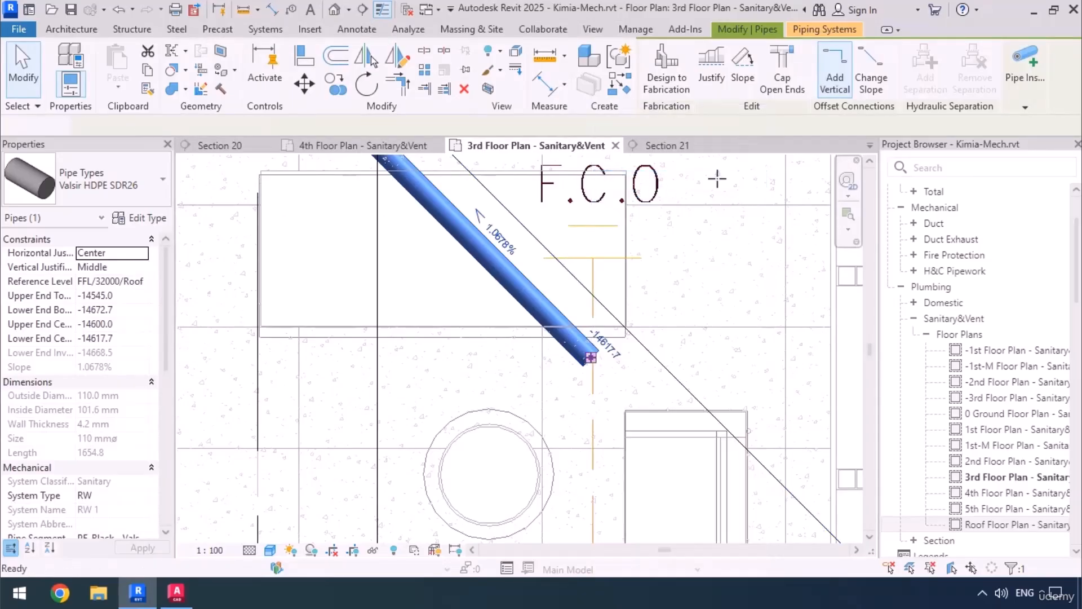
{"action": "scroll", "coordinate": [587, 212], "scroll_direction": "down", "scroll_amount": 5}
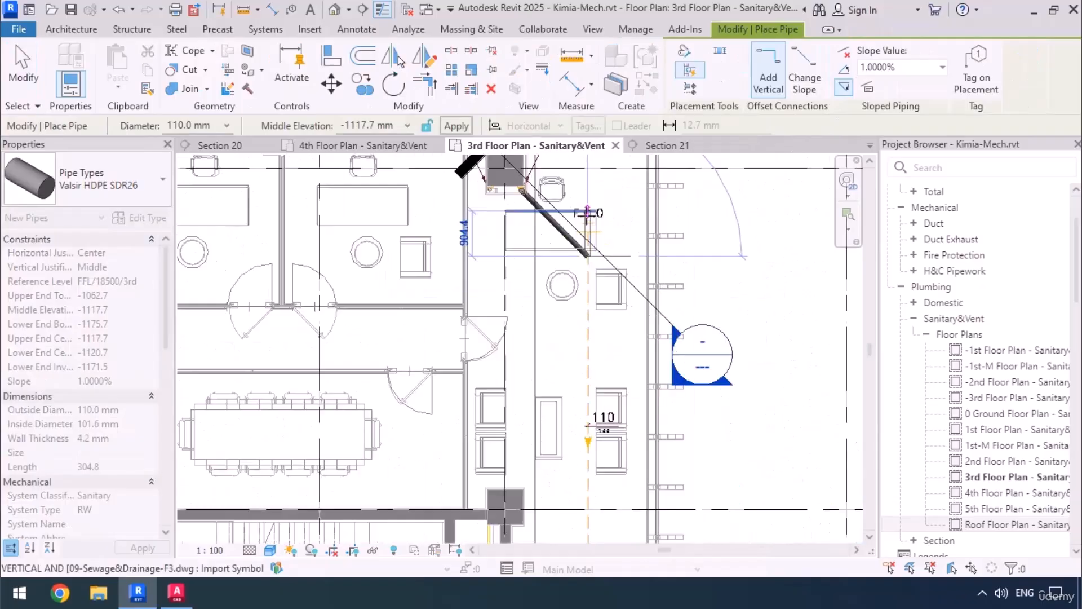
{"action": "scroll", "coordinate": [586, 212], "scroll_direction": "down", "scroll_amount": 6}
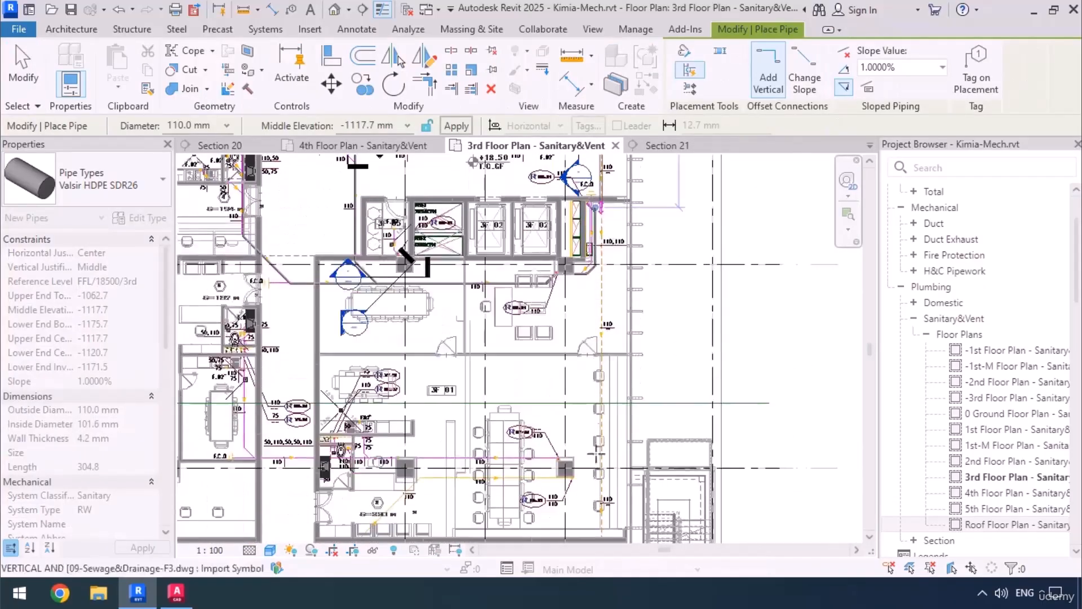
{"action": "middle_click_drag", "start_coordinate": [613, 375], "coordinate": [624, 154]}
{"action": "middle_click_drag", "start_coordinate": [610, 518], "coordinate": [614, 360]}
{"action": "scroll", "coordinate": [615, 360], "scroll_direction": "up", "scroll_amount": 8}
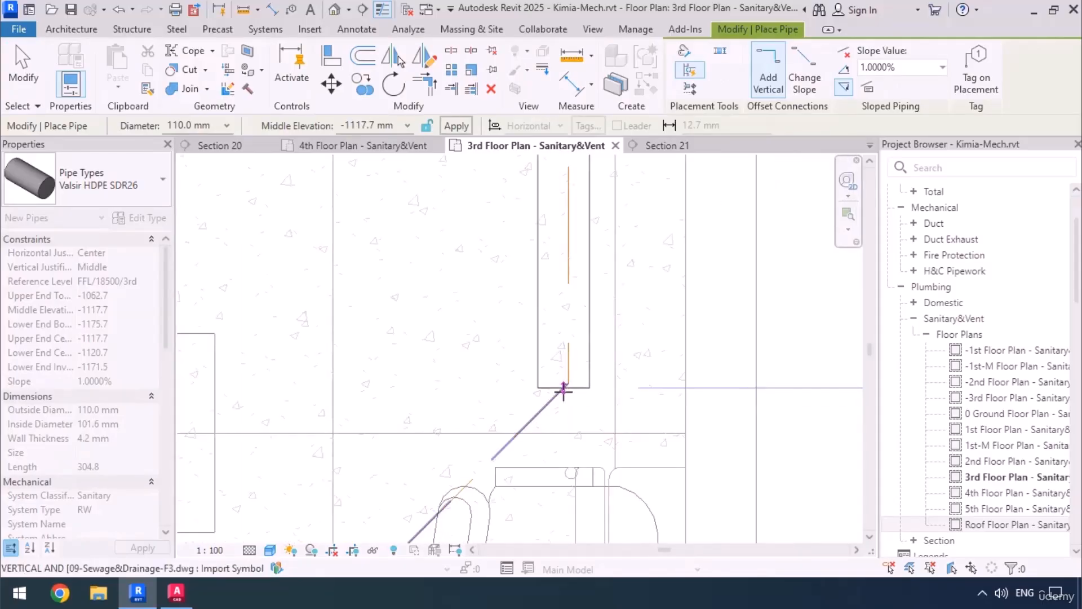
{"action": "left_click", "coordinate": [564, 390]}
Continue the pipe diagonally to the centre of the R.W 125 riser symbol and finish the run.
{"action": "scroll", "coordinate": [612, 288], "scroll_direction": "down", "scroll_amount": 5}
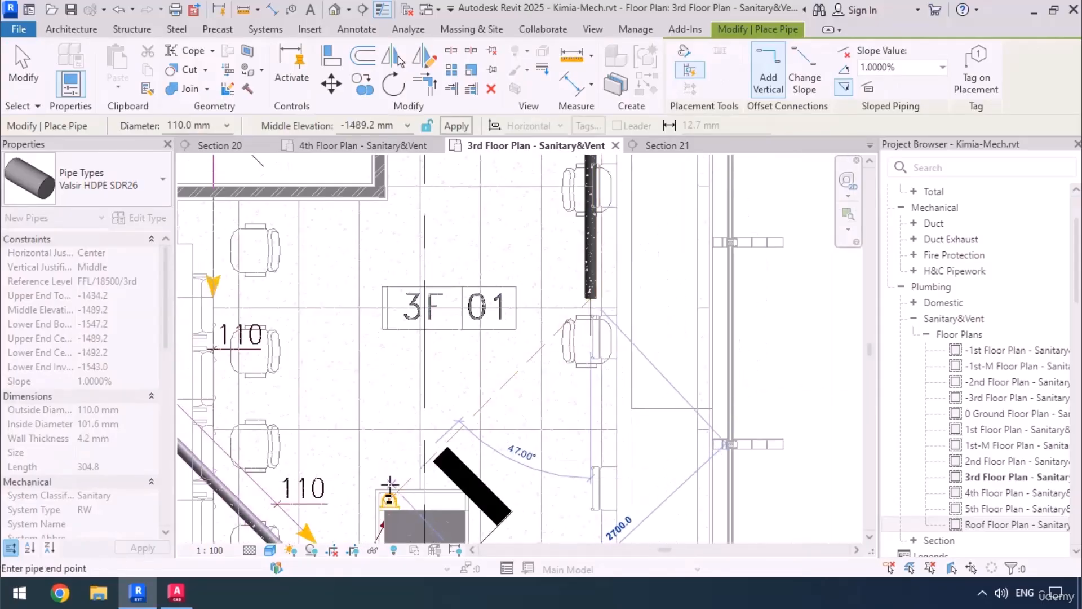
{"action": "scroll", "coordinate": [389, 491], "scroll_direction": "up", "scroll_amount": 5}
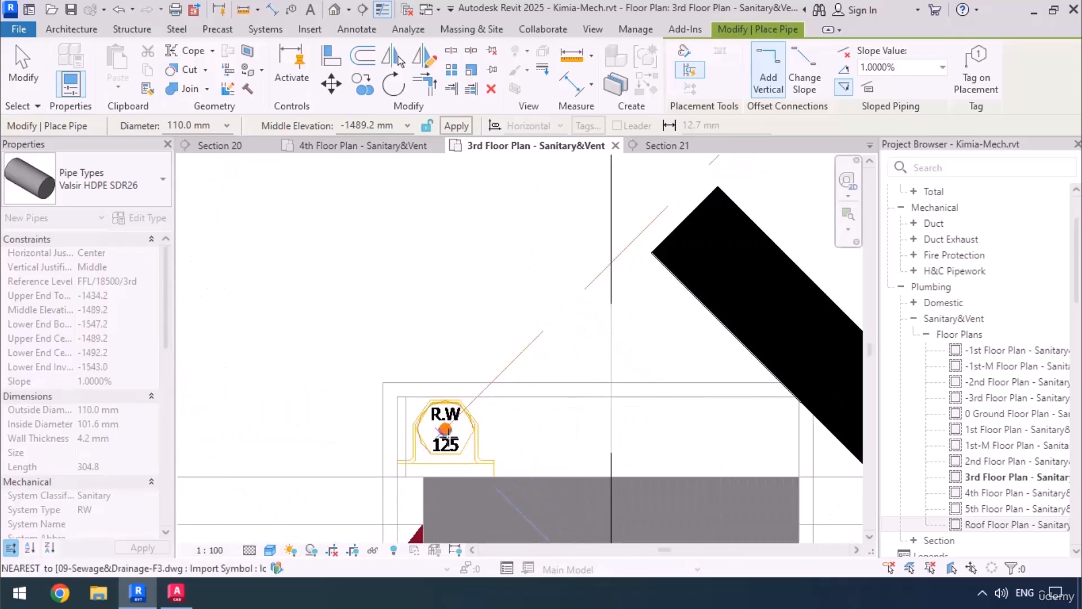
{"action": "left_click", "coordinate": [446, 430]}
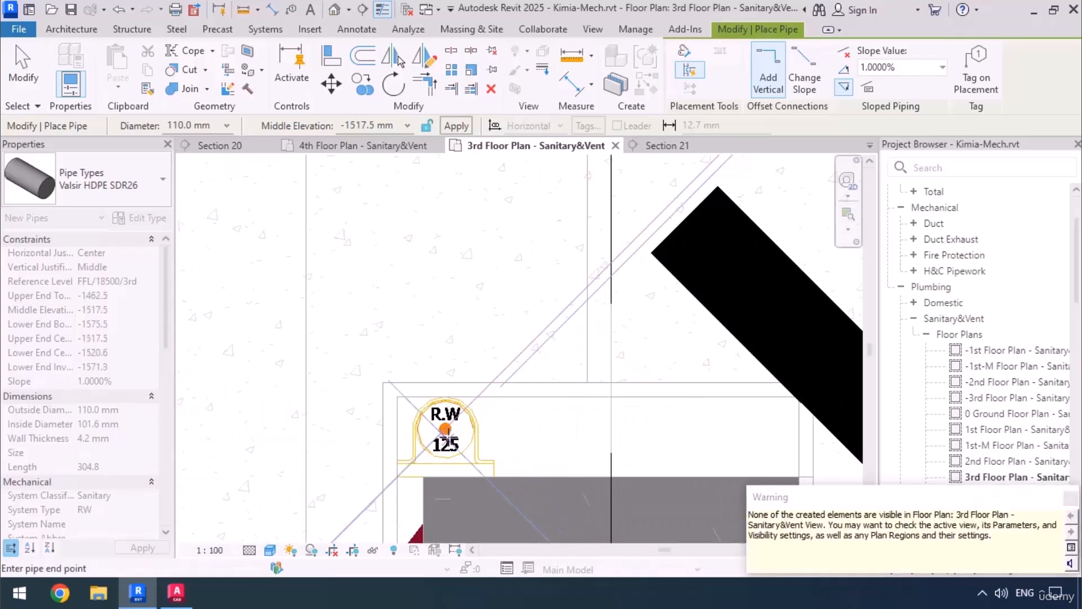
{"action": "key", "text": "Escape"}
{"action": "key", "text": "Escape"}
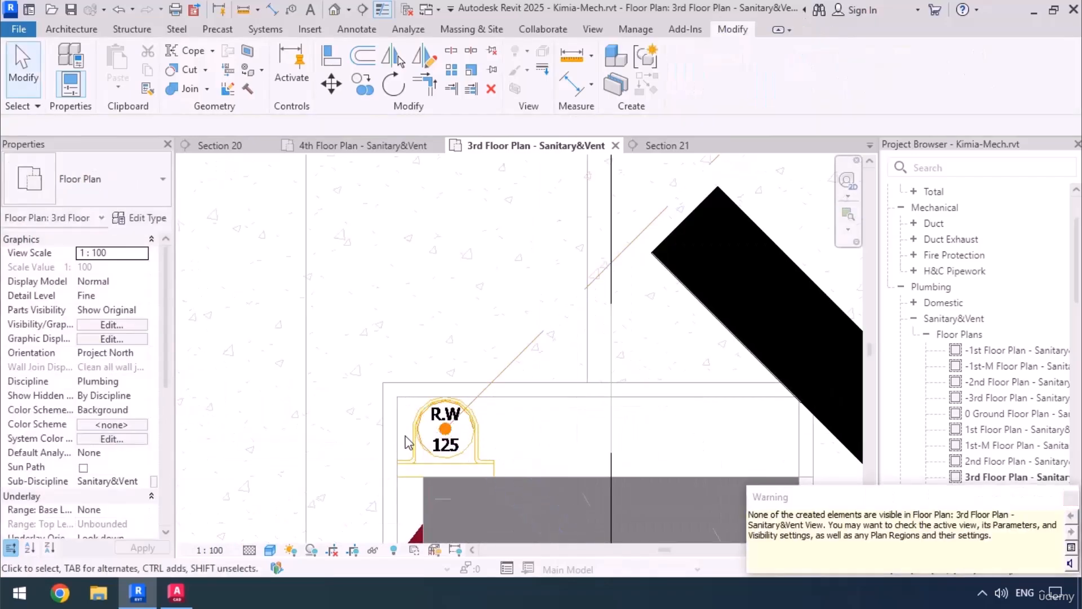
Draw a building section line alongside the long straight rainwater pipe, from its lower turn to its upper end.
{"action": "scroll", "coordinate": [429, 479], "scroll_direction": "down", "scroll_amount": 5}
{"action": "scroll", "coordinate": [463, 485], "scroll_direction": "down", "scroll_amount": 6}
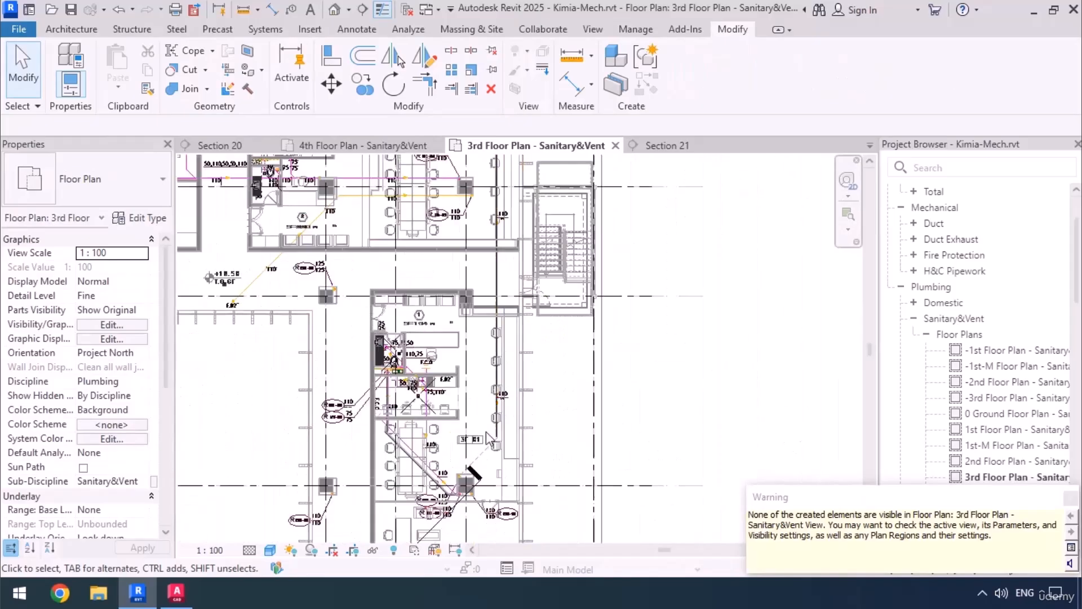
{"action": "scroll", "coordinate": [504, 485], "scroll_direction": "down", "scroll_amount": 1}
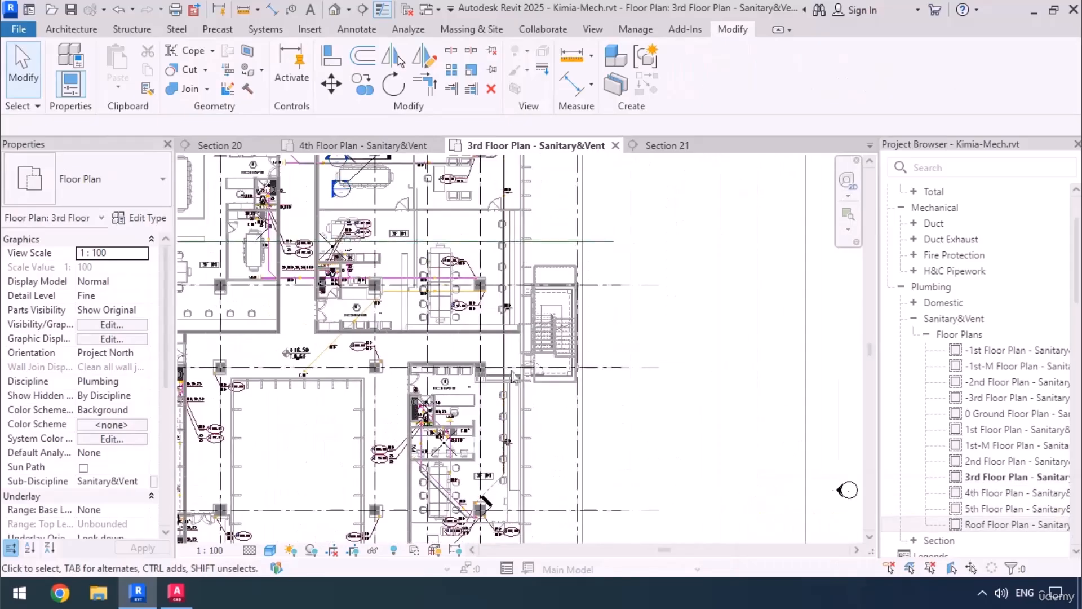
{"action": "middle_click_drag", "start_coordinate": [527, 308], "coordinate": [549, 361]}
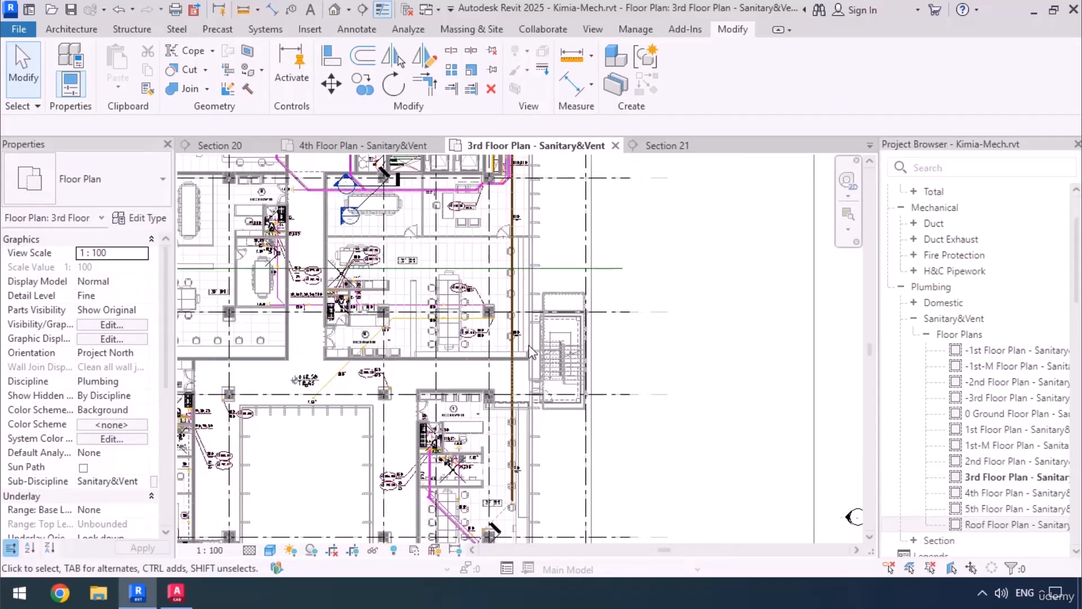
{"action": "scroll", "coordinate": [530, 354], "scroll_direction": "down", "scroll_amount": 1}
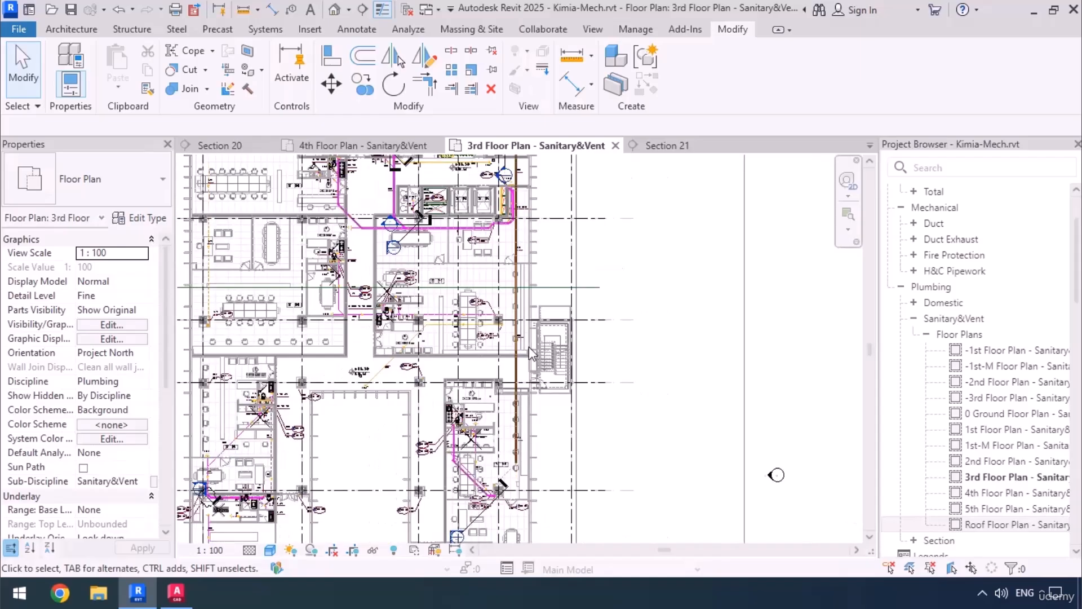
{"action": "left_click", "coordinate": [364, 10]}
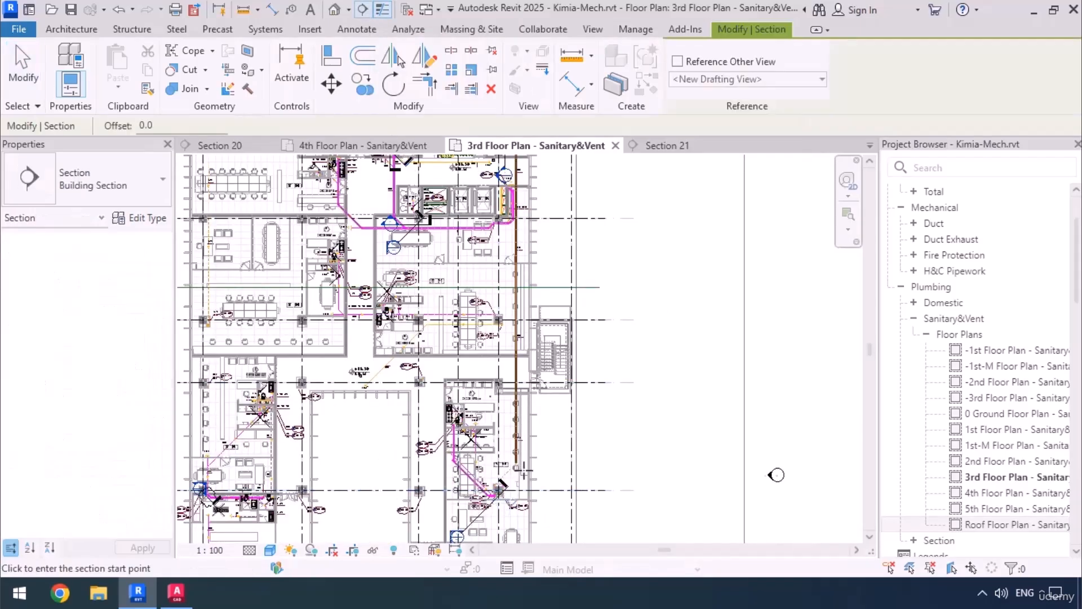
{"action": "left_click", "coordinate": [776, 475]}
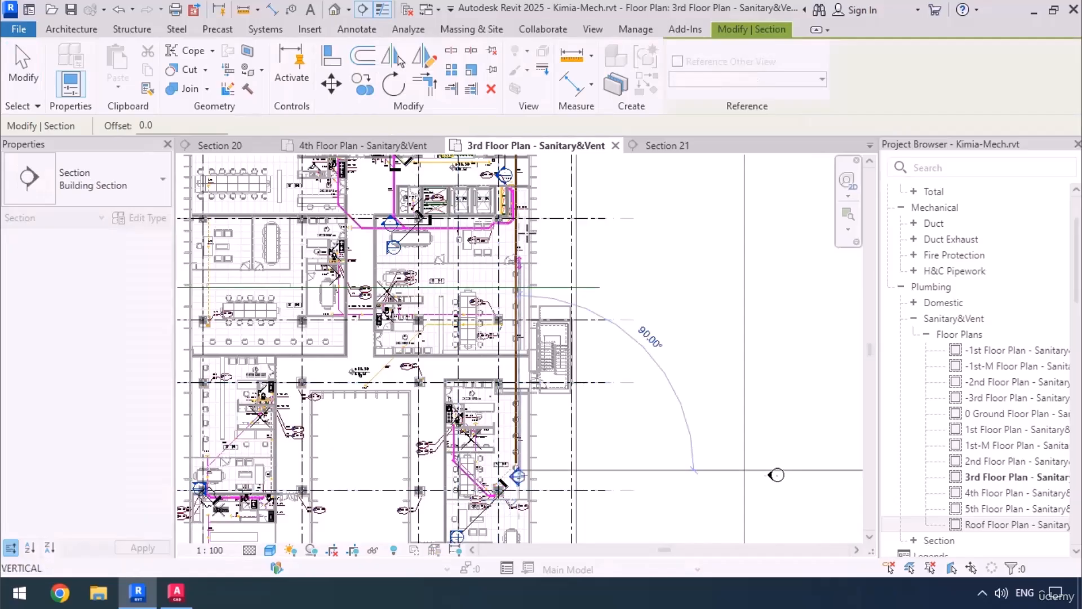
{"action": "middle_click_drag", "start_coordinate": [547, 305], "coordinate": [567, 416]}
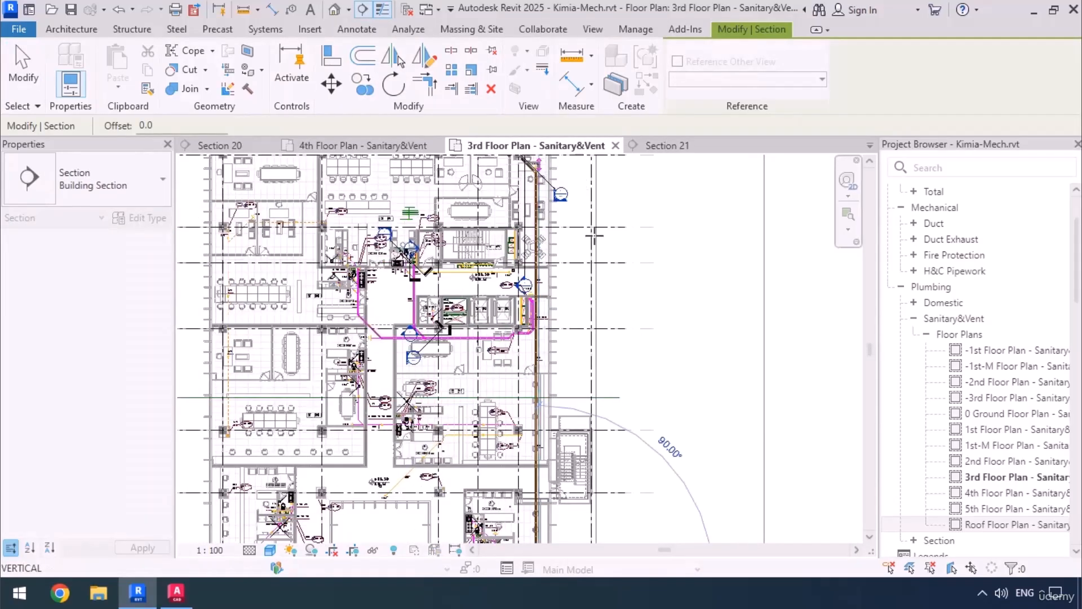
{"action": "left_click", "coordinate": [595, 235]}
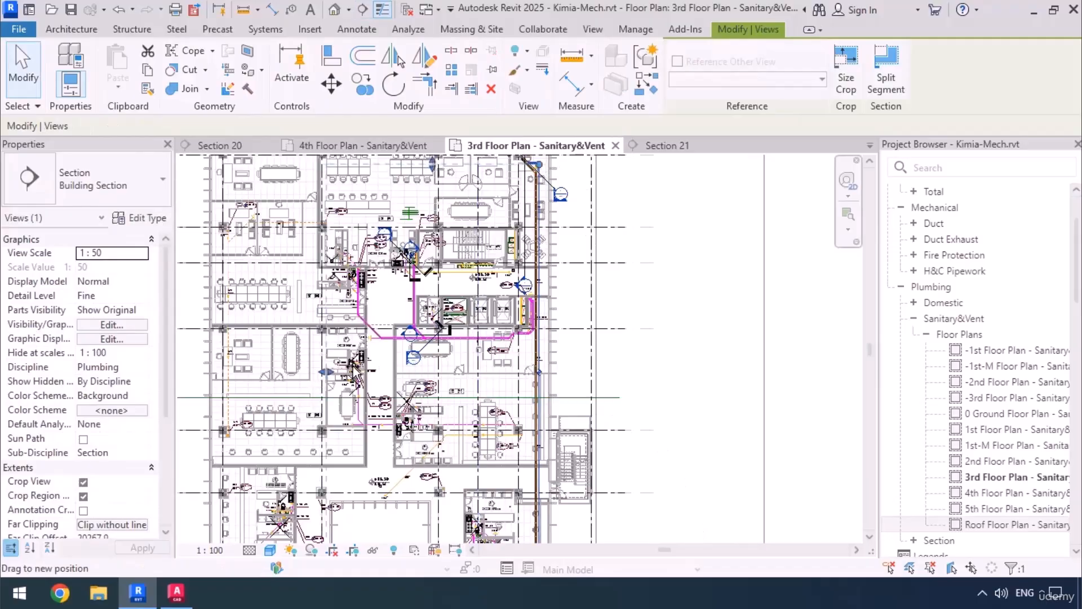
Reduce the new section's depth to about 412 mm so it just encloses the pipe, and open its view.
{"action": "scroll", "coordinate": [538, 369], "scroll_direction": "up", "scroll_amount": 6}
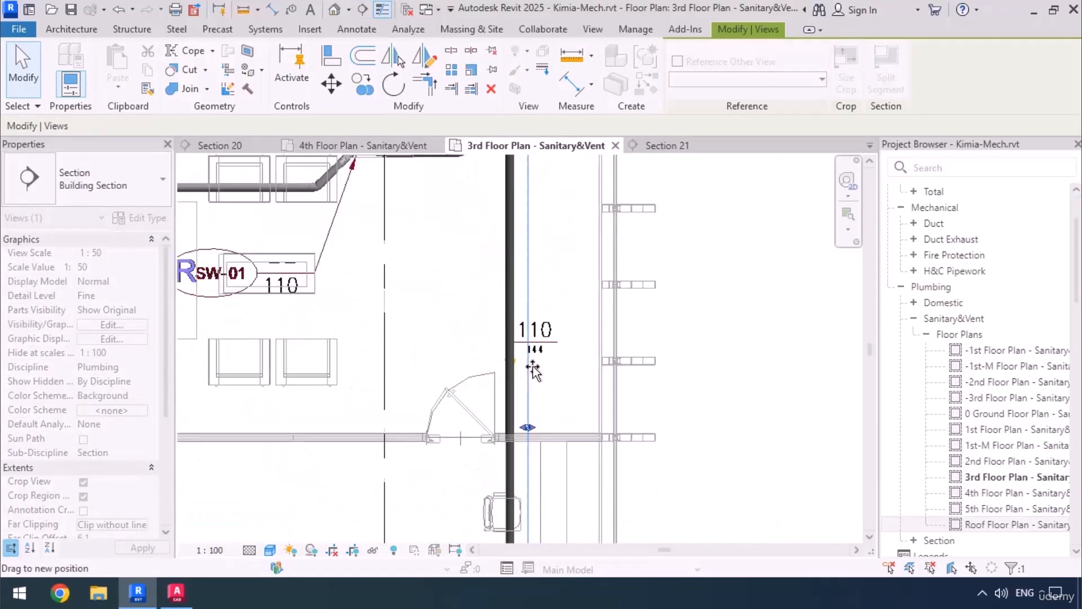
{"action": "left_click_drag", "start_coordinate": [502, 377], "coordinate": [512, 402]}
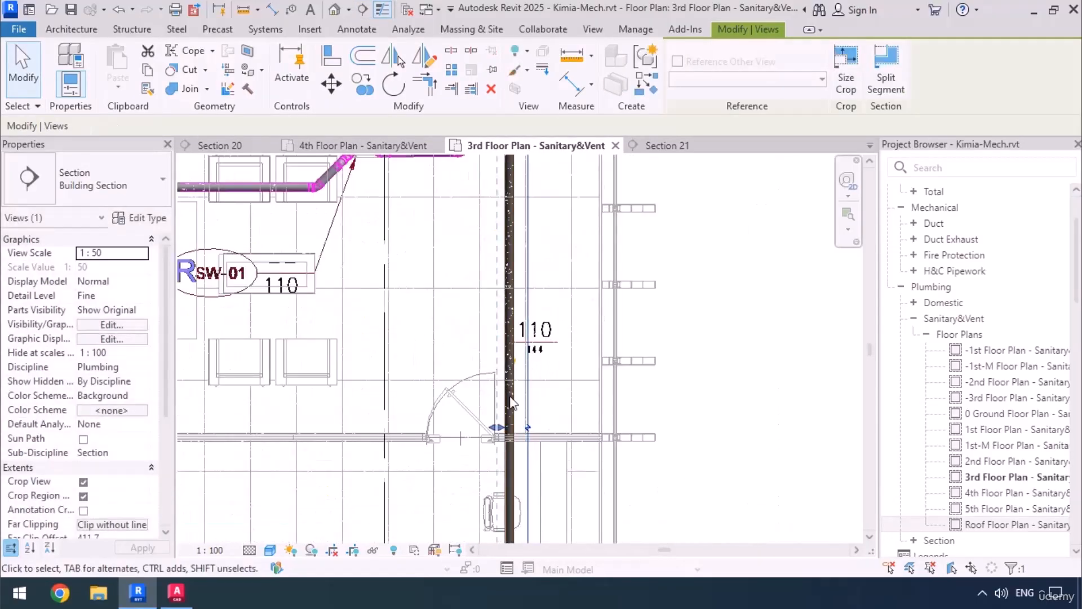
{"action": "right_click", "coordinate": [525, 305]}
{"action": "left_click", "coordinate": [583, 209]}
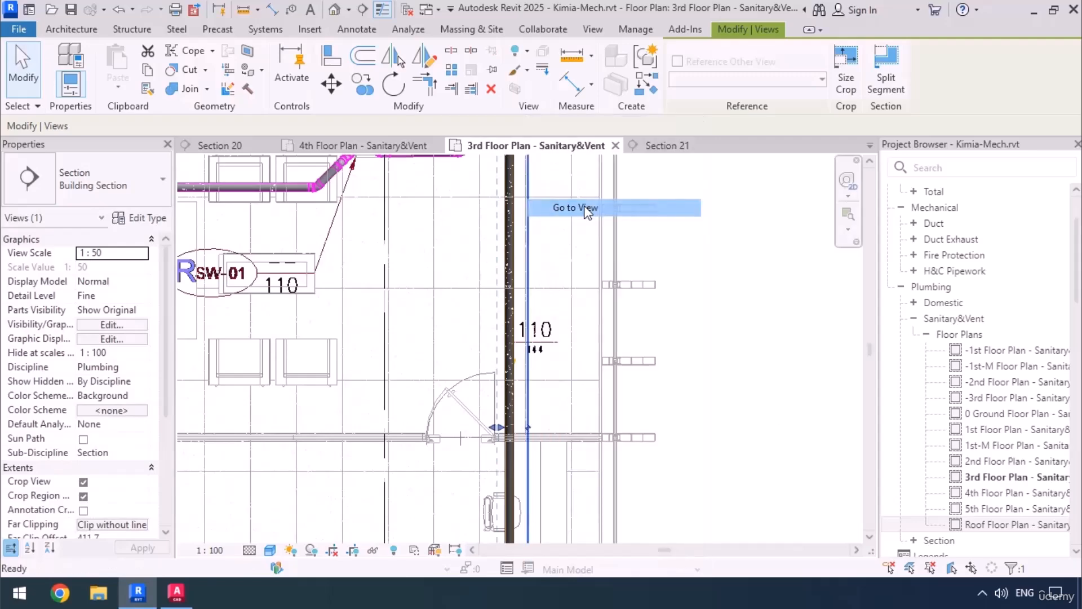
Nudge the long 110 mm pipe up to just beneath the beams, bringing its upper end centerline to -1028.5.
{"action": "scroll", "coordinate": [661, 282], "scroll_direction": "up", "scroll_amount": 5}
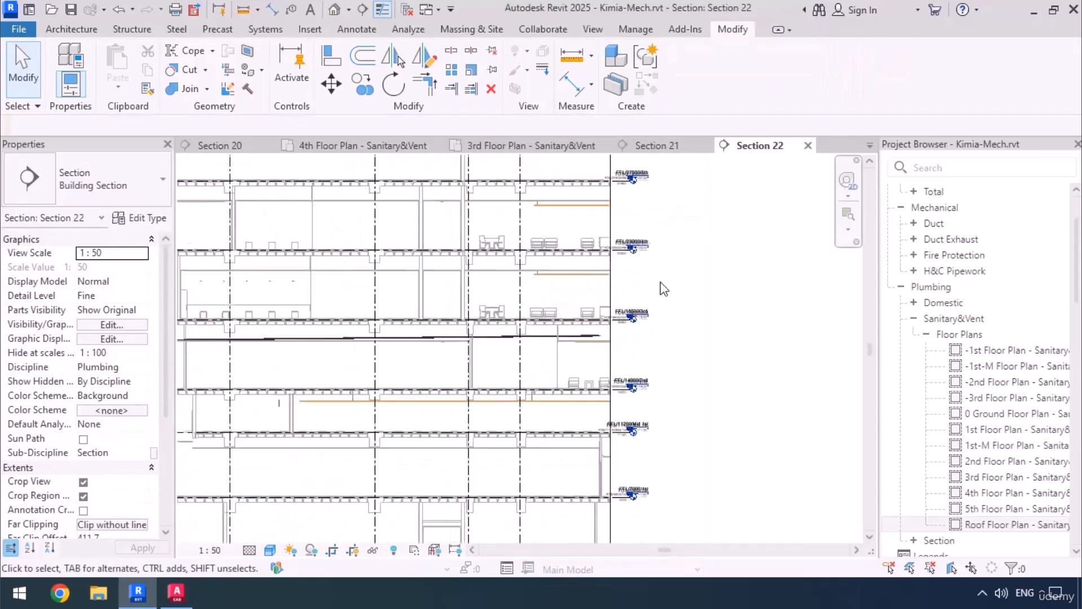
{"action": "middle_click_drag", "start_coordinate": [549, 432], "coordinate": [532, 387]}
{"action": "scroll", "coordinate": [578, 297], "scroll_direction": "up", "scroll_amount": 6}
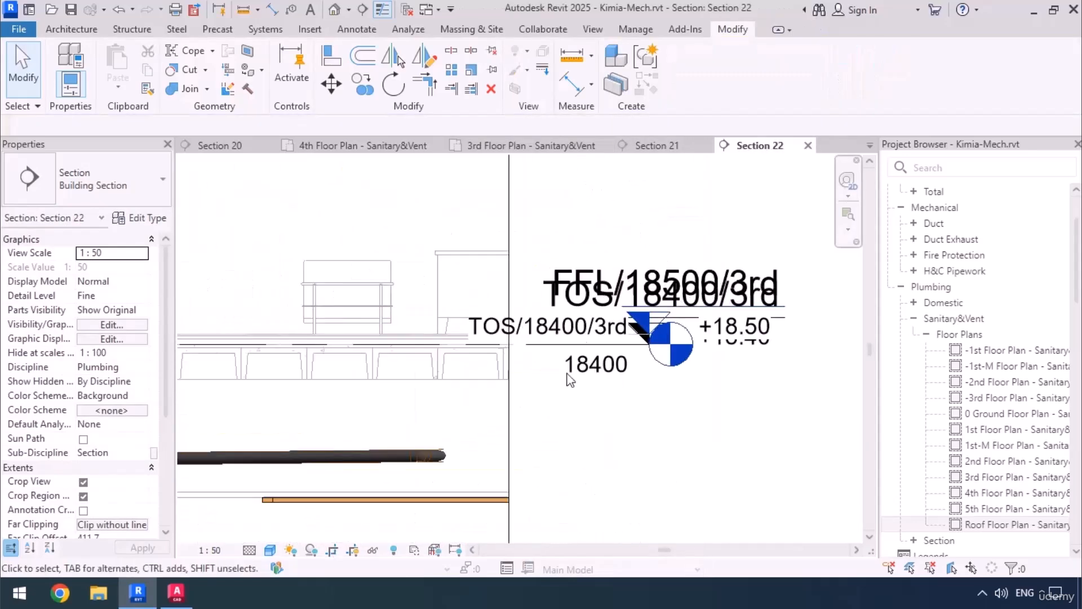
{"action": "middle_click_drag", "start_coordinate": [334, 452], "coordinate": [687, 409]}
{"action": "scroll", "coordinate": [685, 409], "scroll_direction": "down", "scroll_amount": 1}
{"action": "middle_click_drag", "start_coordinate": [416, 456], "coordinate": [480, 462]}
{"action": "scroll", "coordinate": [387, 395], "scroll_direction": "up", "scroll_amount": 3}
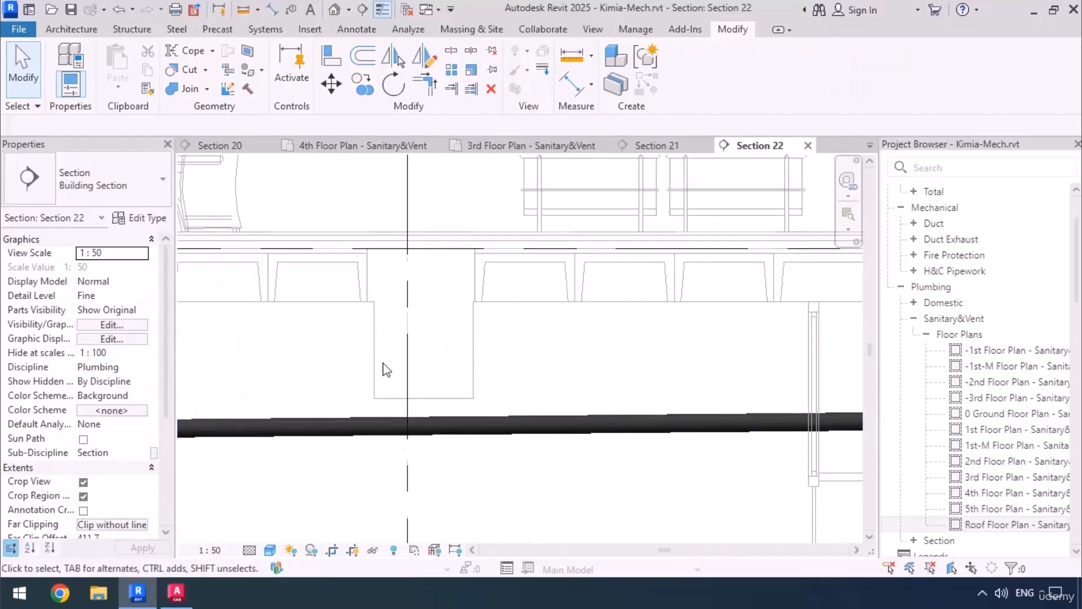
{"action": "left_click", "coordinate": [470, 431]}
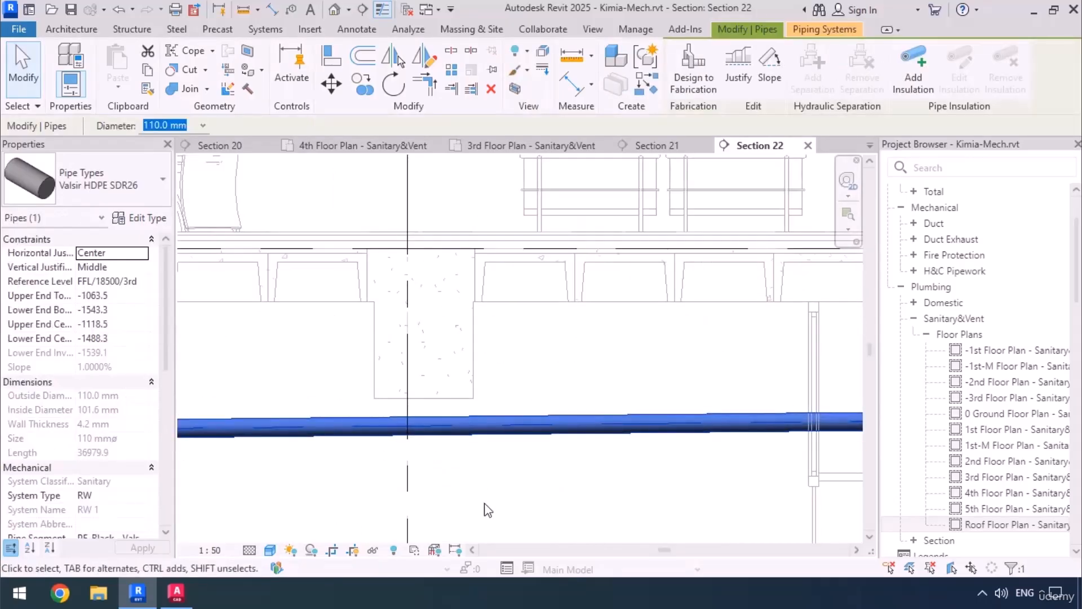
{"action": "key", "text": "Up"}
{"action": "key", "text": "Up"}
{"action": "key", "text": "Up"}
{"action": "key", "text": "Up"}
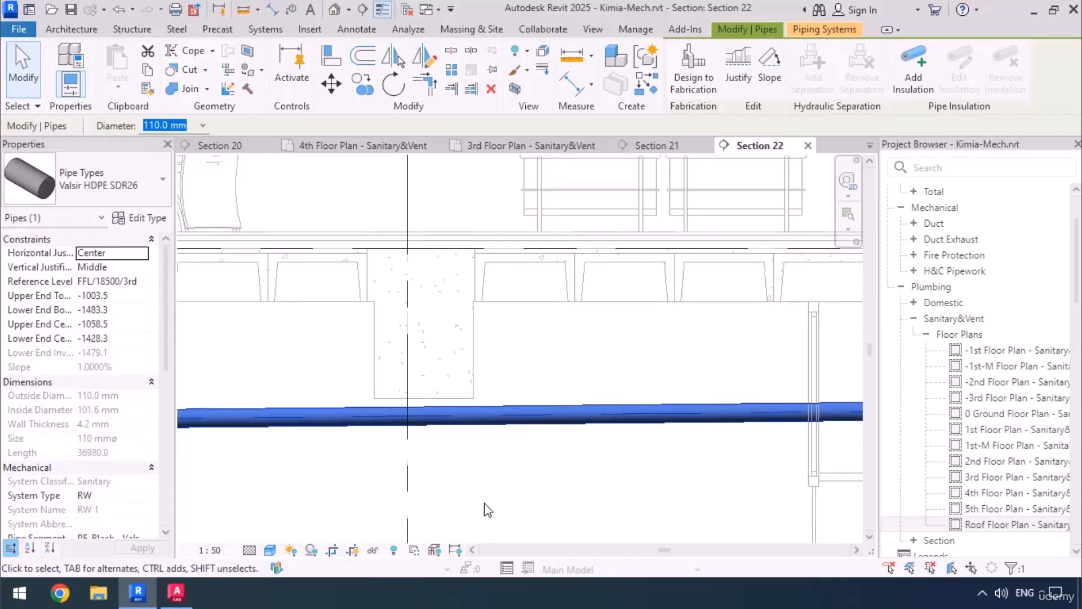
{"action": "scroll", "coordinate": [411, 406], "scroll_direction": "up", "scroll_amount": 4}
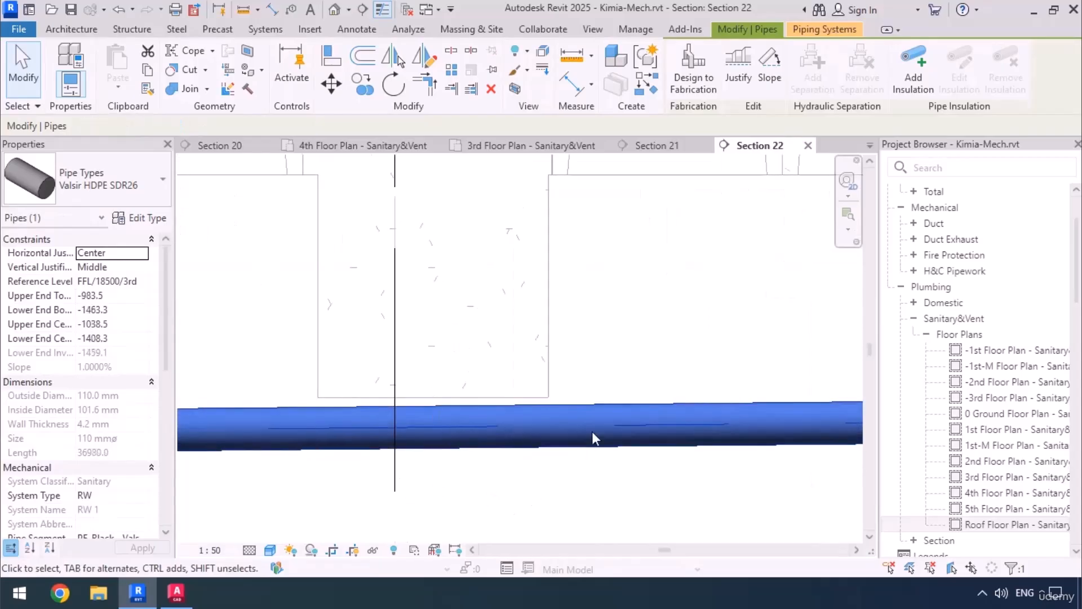
{"action": "scroll", "coordinate": [718, 348], "scroll_direction": "down", "scroll_amount": 4}
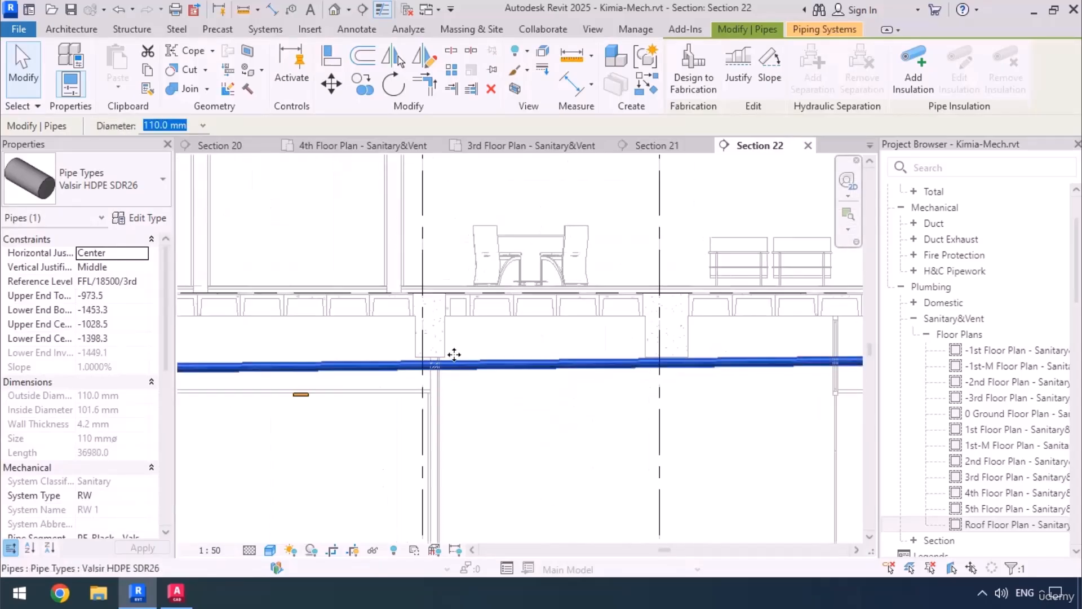
Examine the raised pipe along its whole length for clearance from the beams and the ceiling, down to its lower end.
{"action": "middle_click_drag", "start_coordinate": [251, 389], "coordinate": [778, 391]}
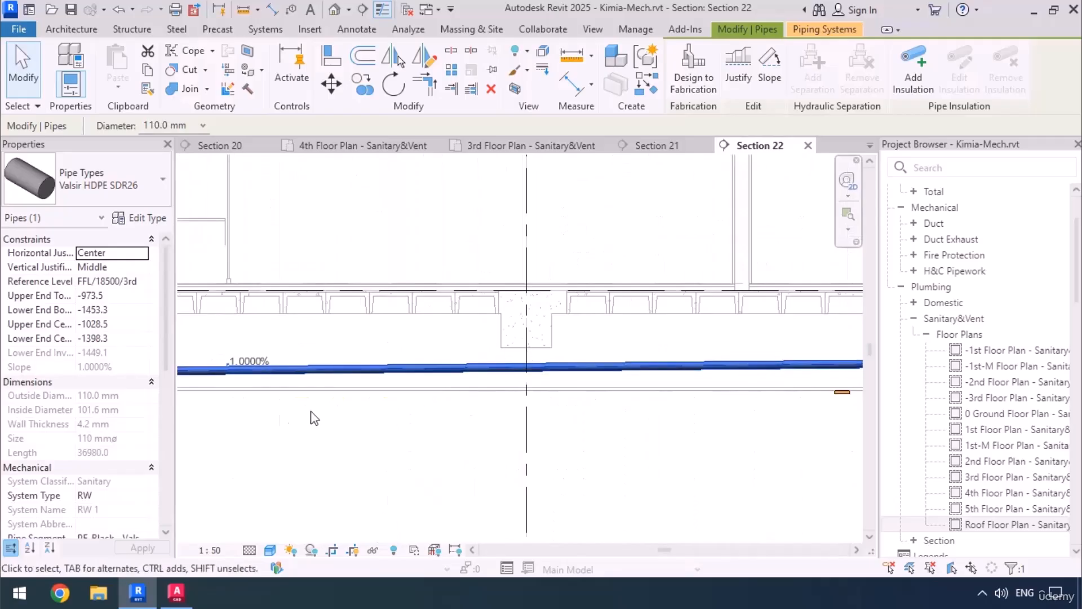
{"action": "middle_click_drag", "start_coordinate": [309, 416], "coordinate": [817, 415]}
{"action": "middle_click_drag", "start_coordinate": [327, 390], "coordinate": [621, 401]}
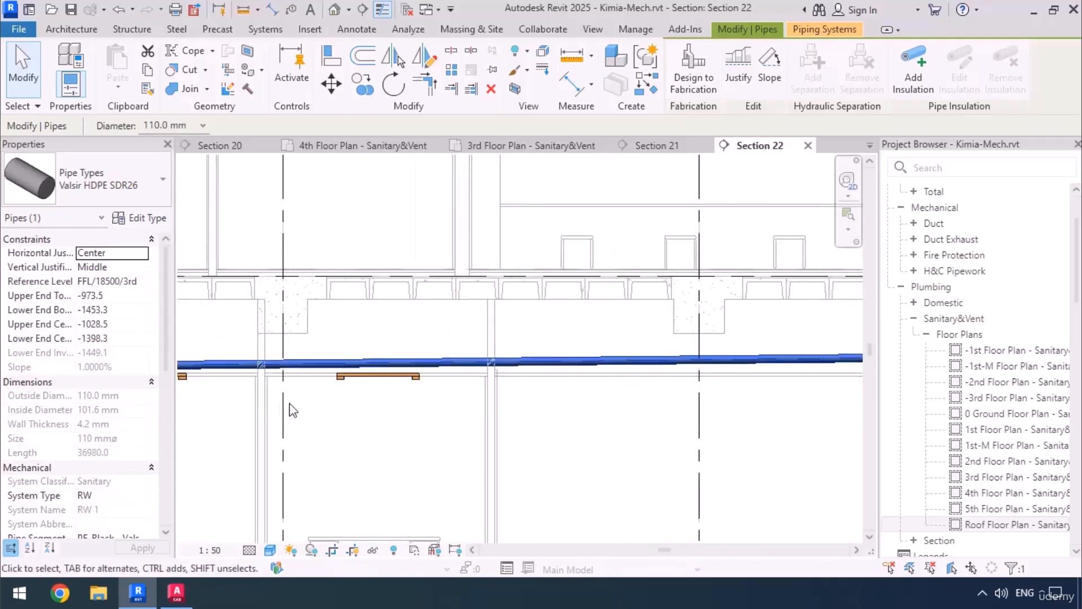
{"action": "middle_click_drag", "start_coordinate": [299, 413], "coordinate": [575, 439]}
{"action": "middle_click_drag", "start_coordinate": [338, 440], "coordinate": [546, 442]}
{"action": "middle_click_drag", "start_coordinate": [299, 444], "coordinate": [676, 448]}
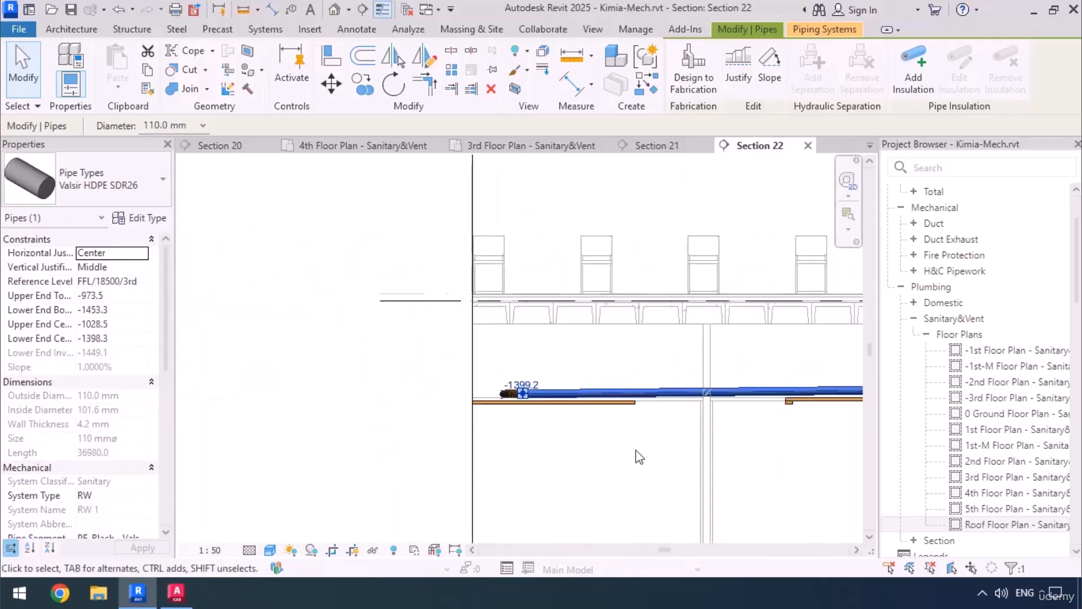
{"action": "scroll", "coordinate": [500, 401], "scroll_direction": "up", "scroll_amount": 3}
{"action": "scroll", "coordinate": [624, 428], "scroll_direction": "up", "scroll_amount": 2}
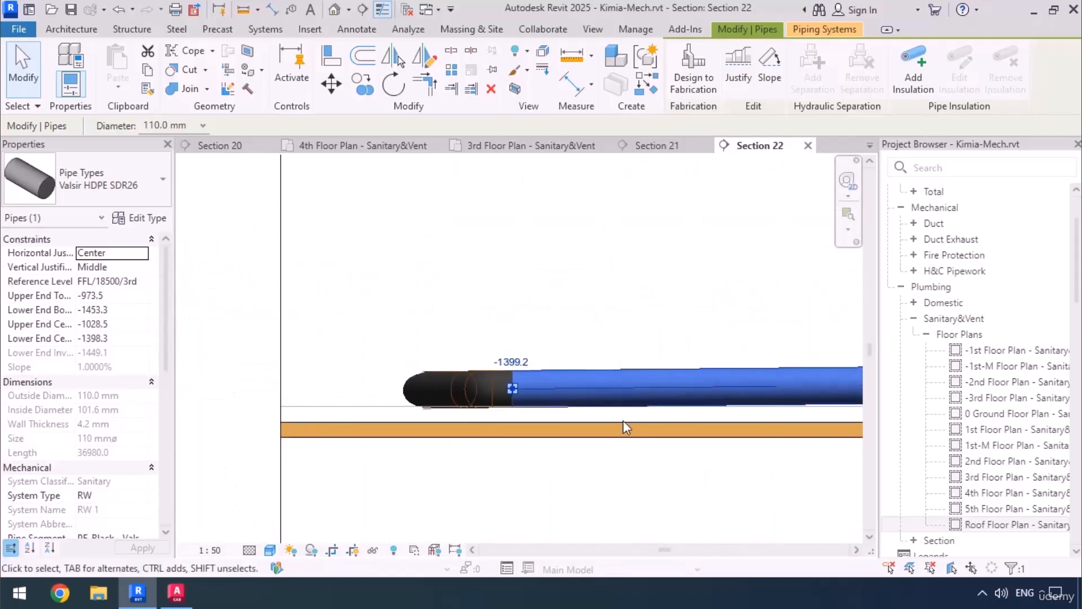
{"action": "scroll", "coordinate": [308, 397], "scroll_direction": "down", "scroll_amount": 4}
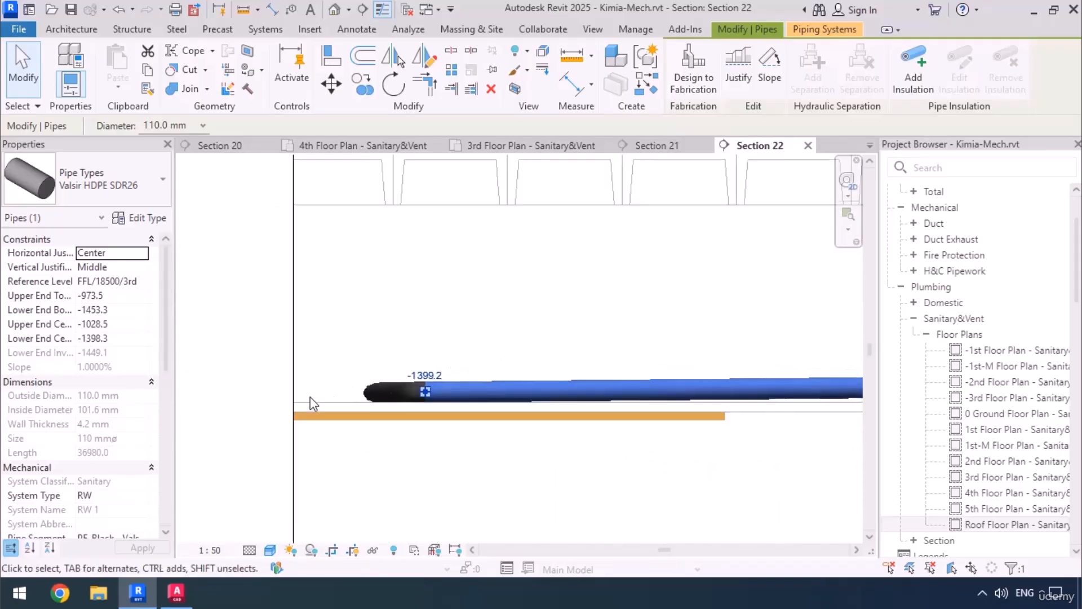
{"action": "scroll", "coordinate": [309, 404], "scroll_direction": "down", "scroll_amount": 3}
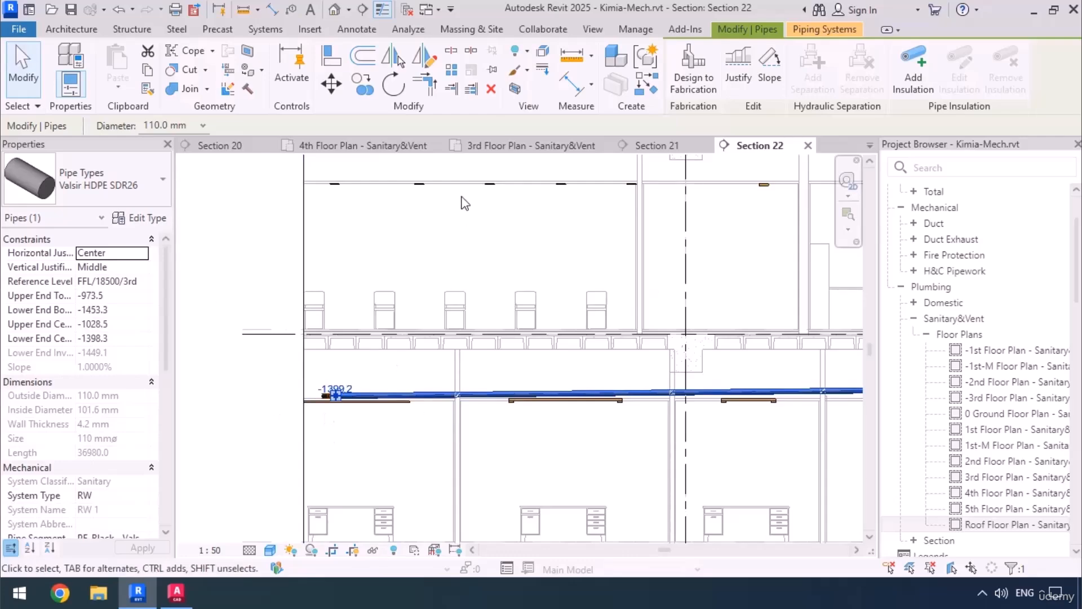
In the 3rd Floor Plan - Sanitary&Vent view, set the view range's View Depth offset to -1500.
{"action": "left_click", "coordinate": [482, 148]}
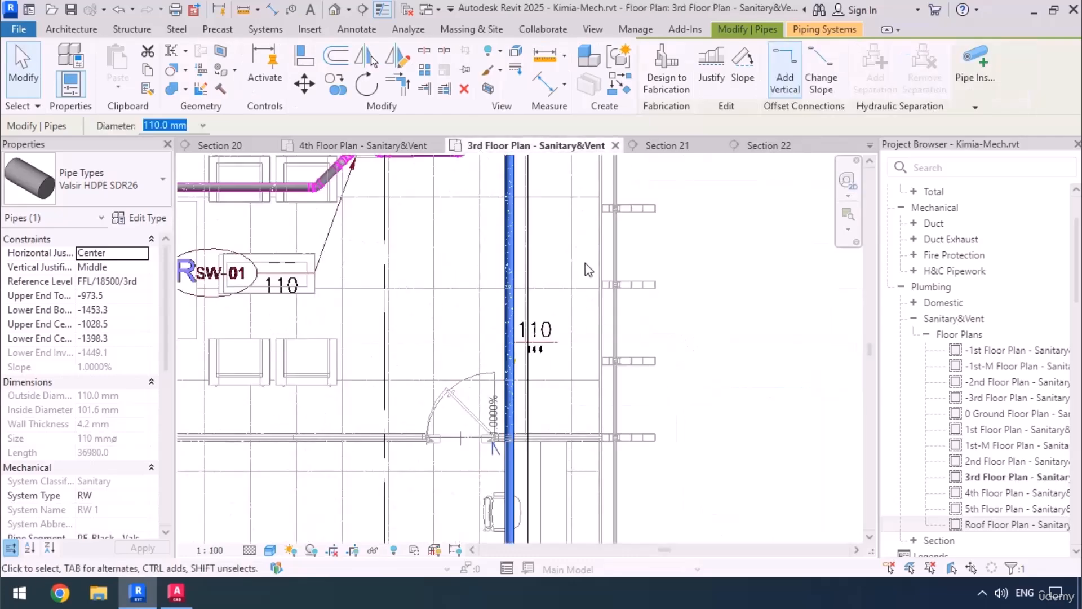
{"action": "scroll", "coordinate": [579, 262], "scroll_direction": "down", "scroll_amount": 4}
{"action": "middle_click_drag", "start_coordinate": [555, 483], "coordinate": [544, 454]}
{"action": "scroll", "coordinate": [545, 458], "scroll_direction": "up", "scroll_amount": 5}
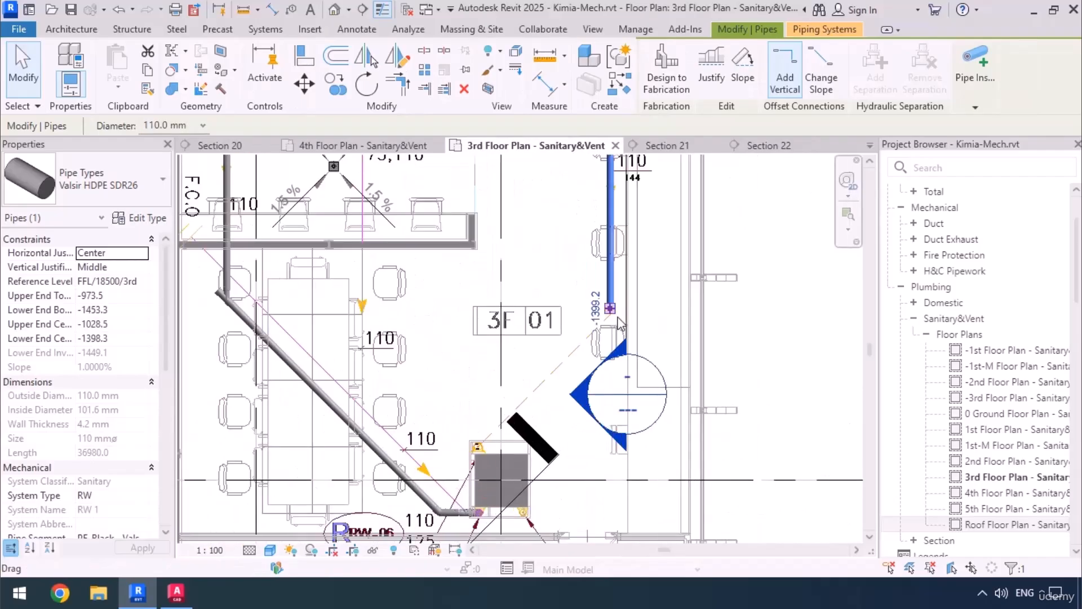
{"action": "key", "text": "Escape"}
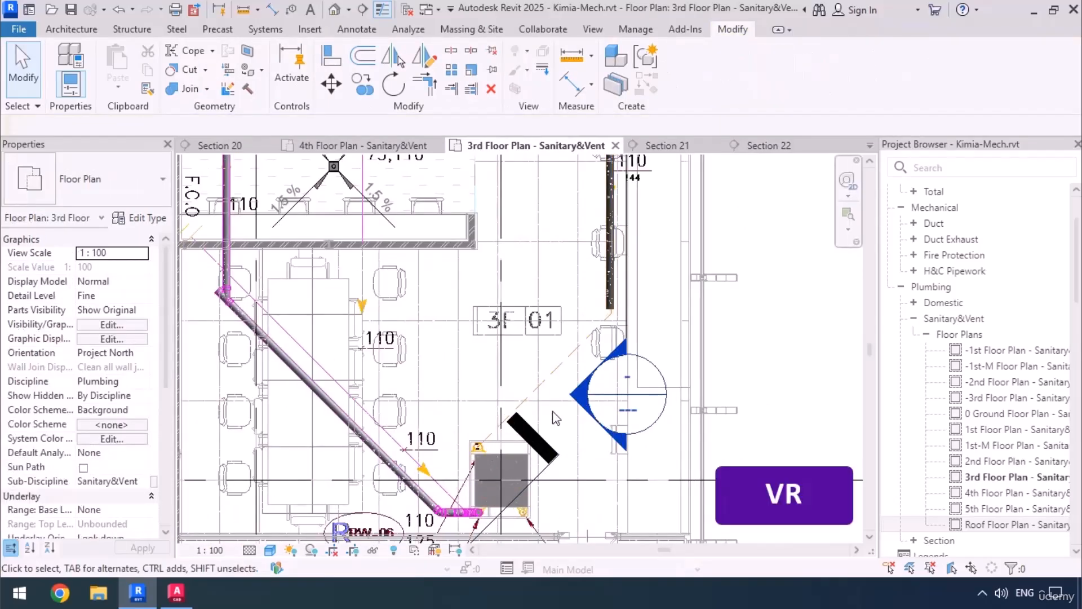
{"action": "key", "text": "r"}
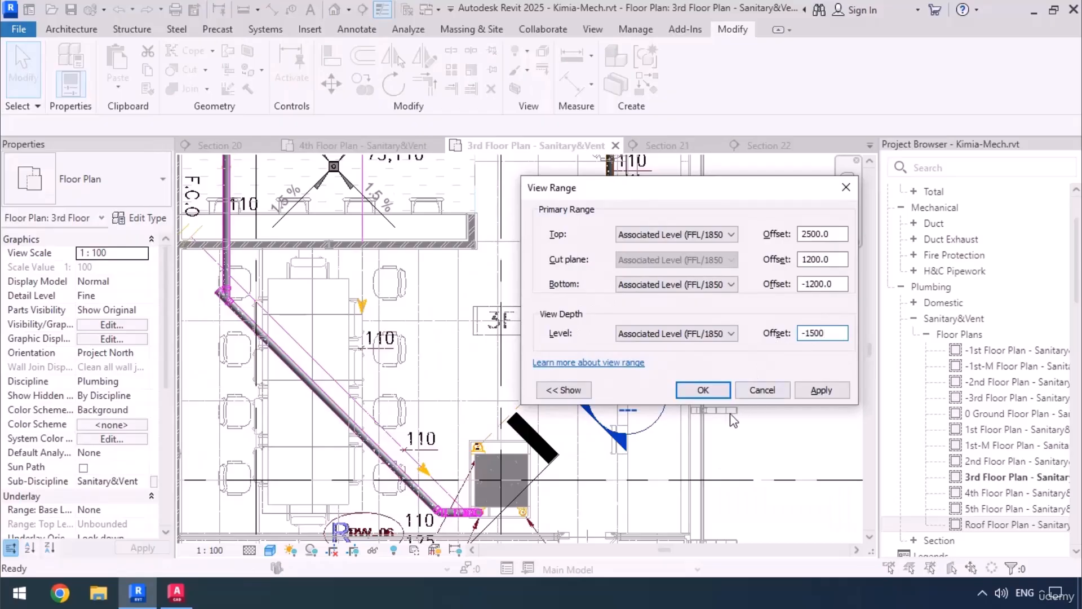
{"action": "left_click", "coordinate": [704, 391]}
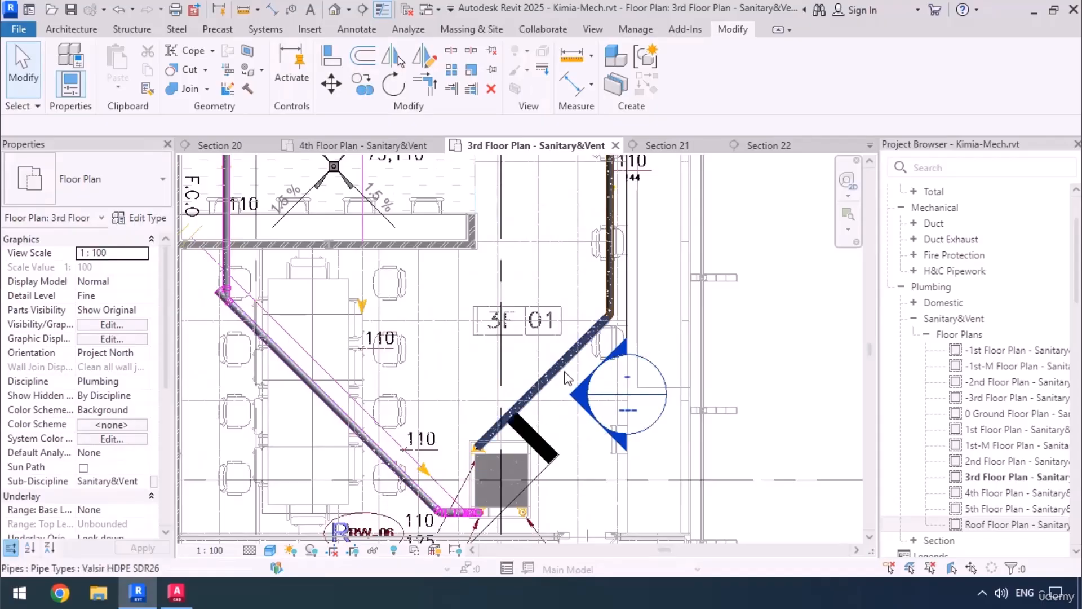
Move the existing diagonal section alongside the new diagonal pipe with a depth of about 321 mm, and open its view at the pipe.
{"action": "scroll", "coordinate": [555, 330], "scroll_direction": "down", "scroll_amount": 2}
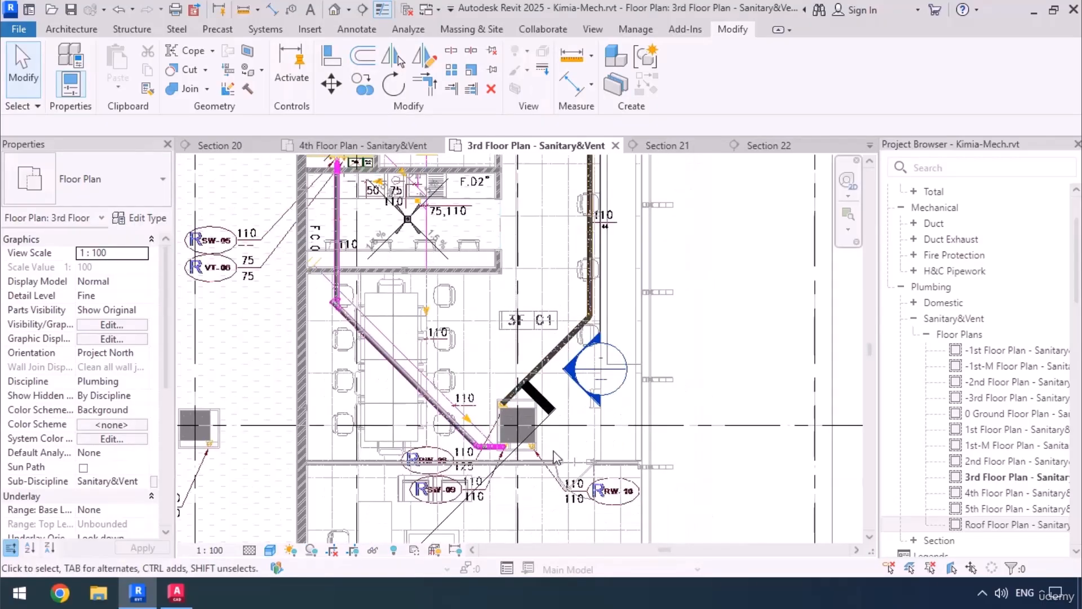
{"action": "left_click", "coordinate": [554, 457]}
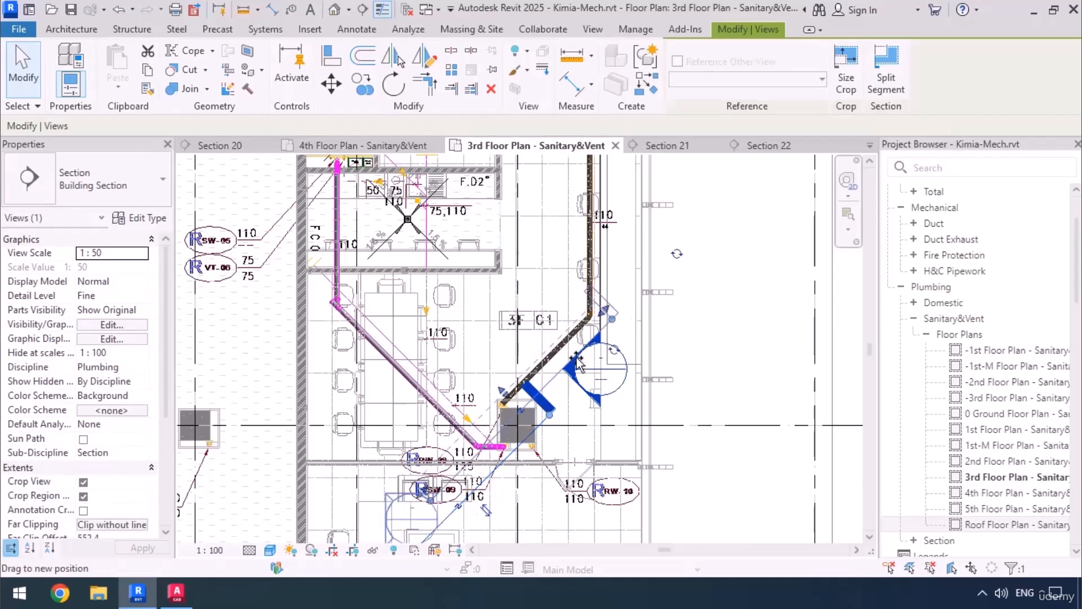
{"action": "left_click_drag", "start_coordinate": [578, 364], "coordinate": [616, 306]}
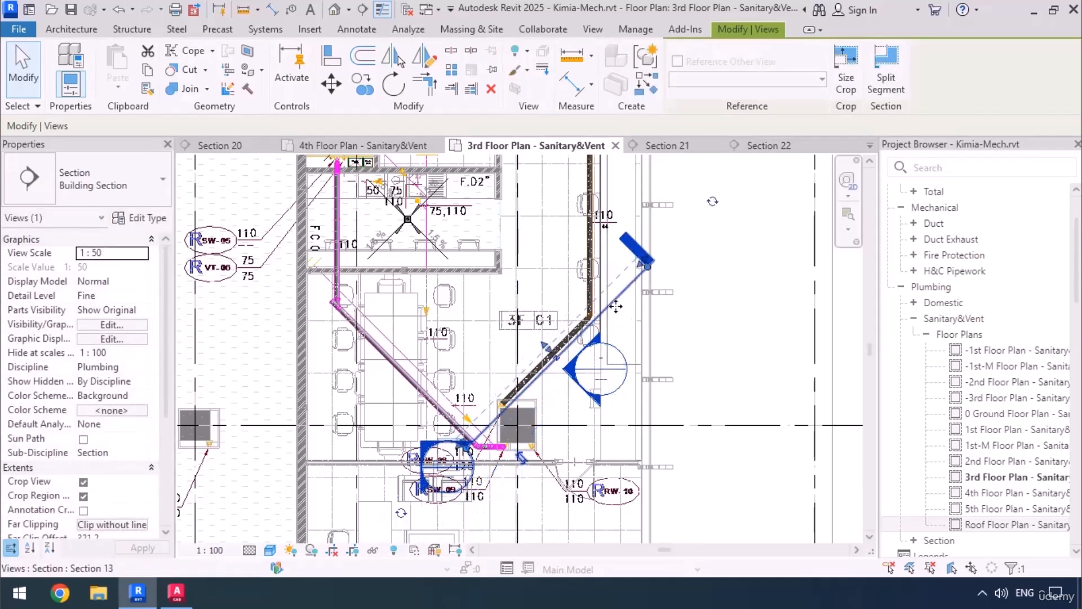
{"action": "right_click", "coordinate": [616, 307]}
{"action": "left_click", "coordinate": [669, 205]}
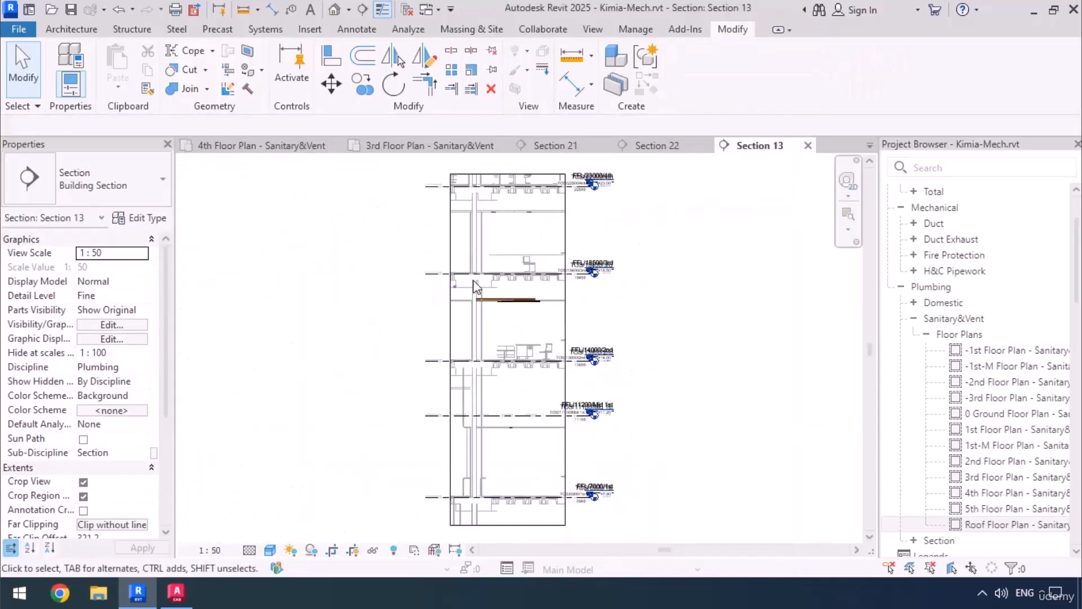
{"action": "scroll", "coordinate": [475, 287], "scroll_direction": "up", "scroll_amount": 10}
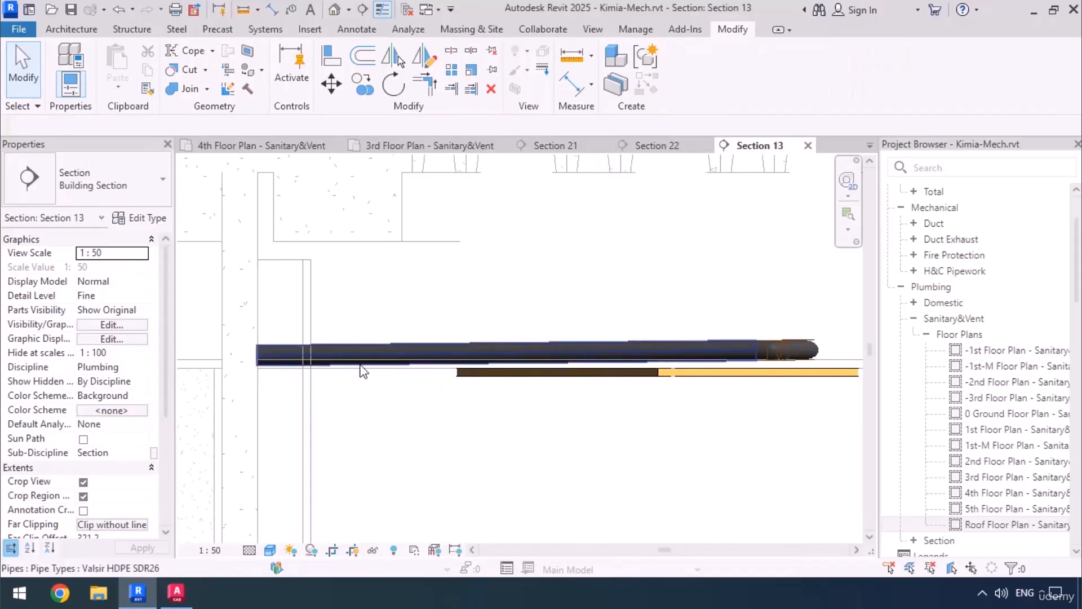
{"action": "scroll", "coordinate": [345, 317], "scroll_direction": "down", "scroll_amount": 3}
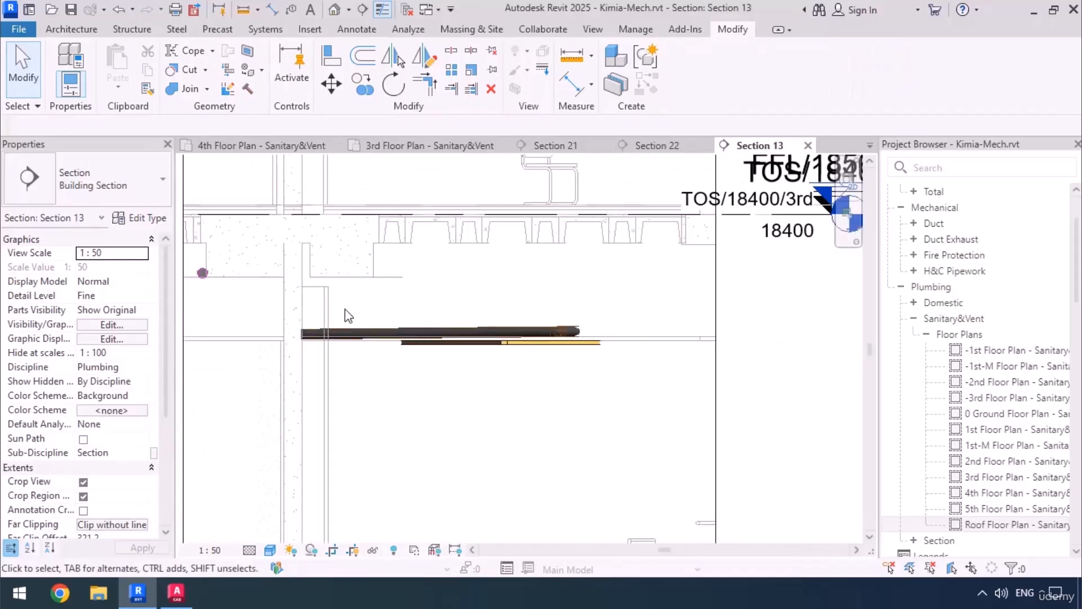
In the 3rd Floor Plan - Sanitary&Vent view, draw a rectangular revision cloud around the new diagonal pipe and its section marker.
{"action": "left_click", "coordinate": [409, 145]}
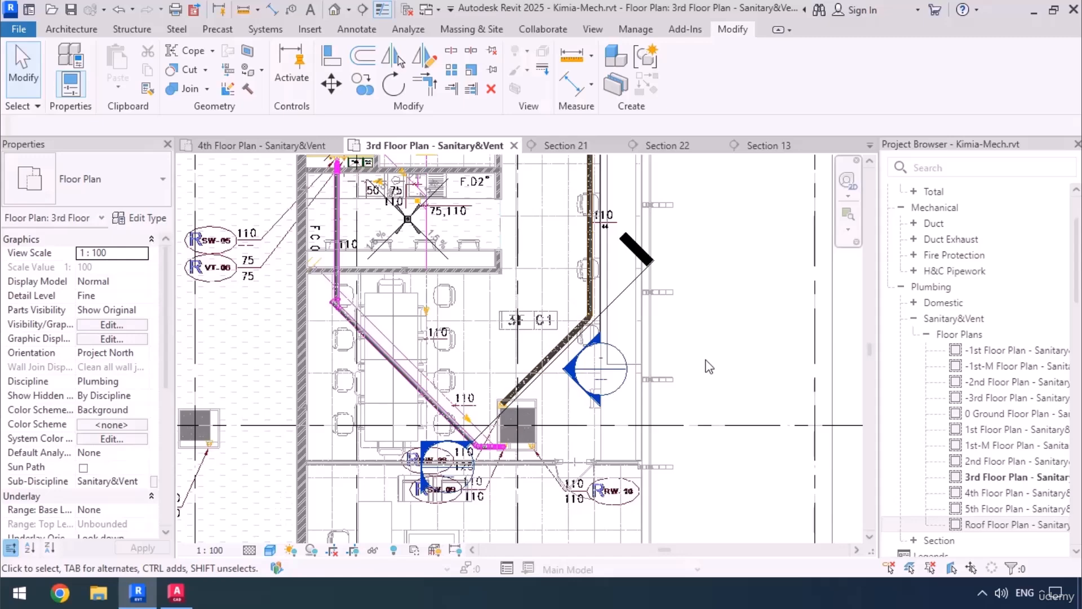
{"action": "scroll", "coordinate": [492, 337], "scroll_direction": "down", "scroll_amount": 1}
{"action": "middle_click_drag", "start_coordinate": [492, 337], "coordinate": [499, 401]}
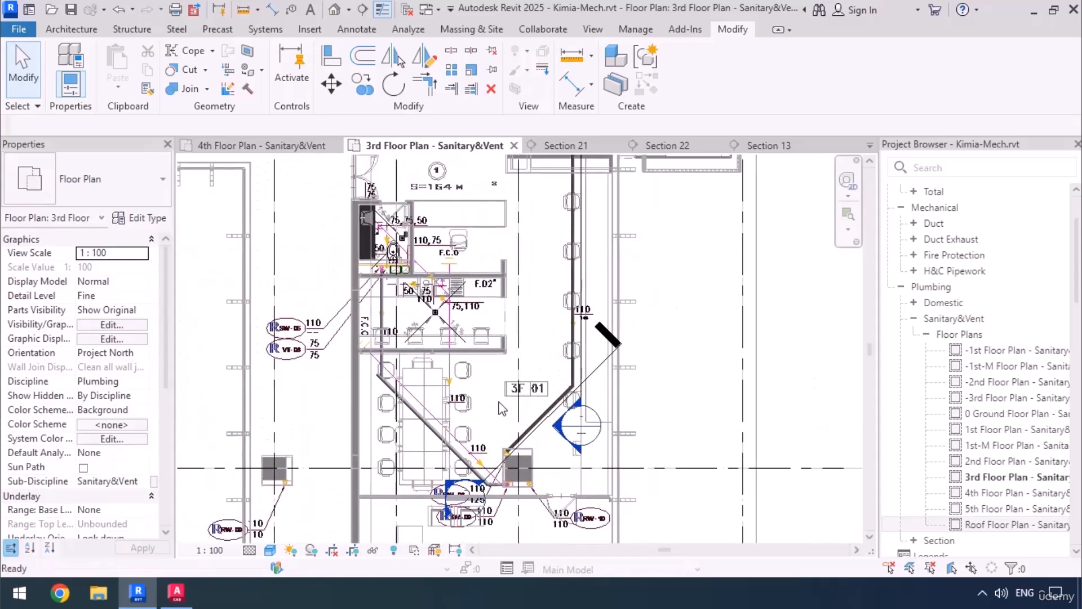
{"action": "left_click", "coordinate": [357, 30]}
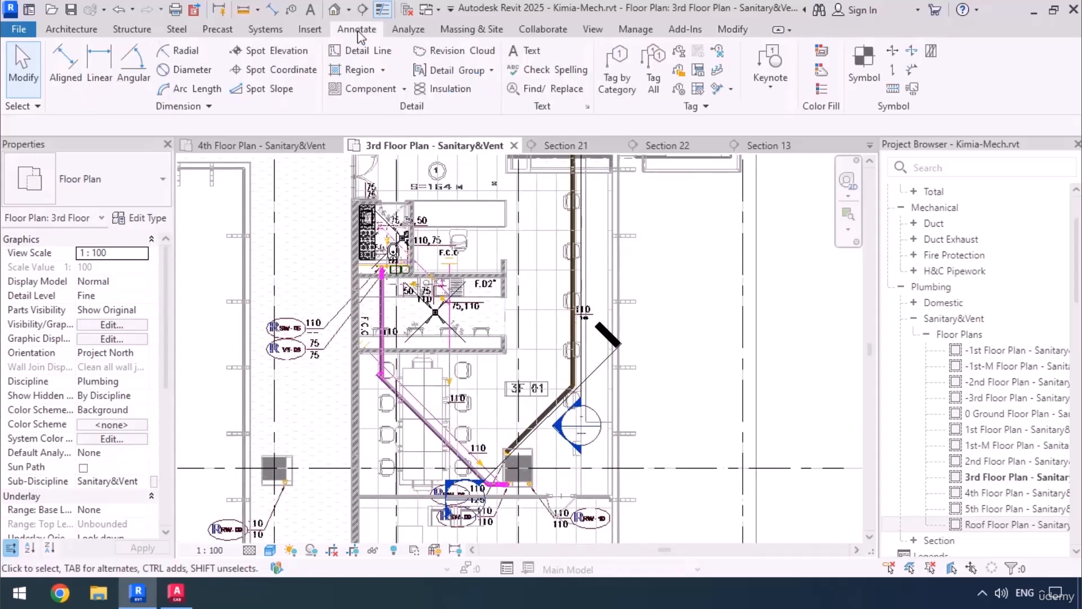
{"action": "left_click", "coordinate": [456, 51]}
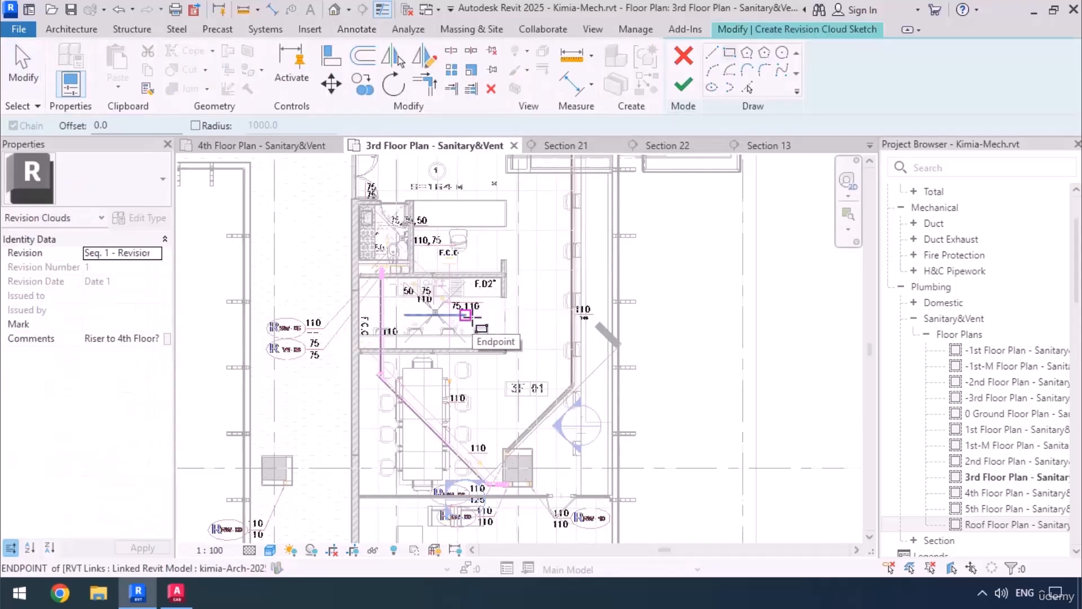
{"action": "left_click", "coordinate": [468, 309]}
{"action": "left_click", "coordinate": [630, 468]}
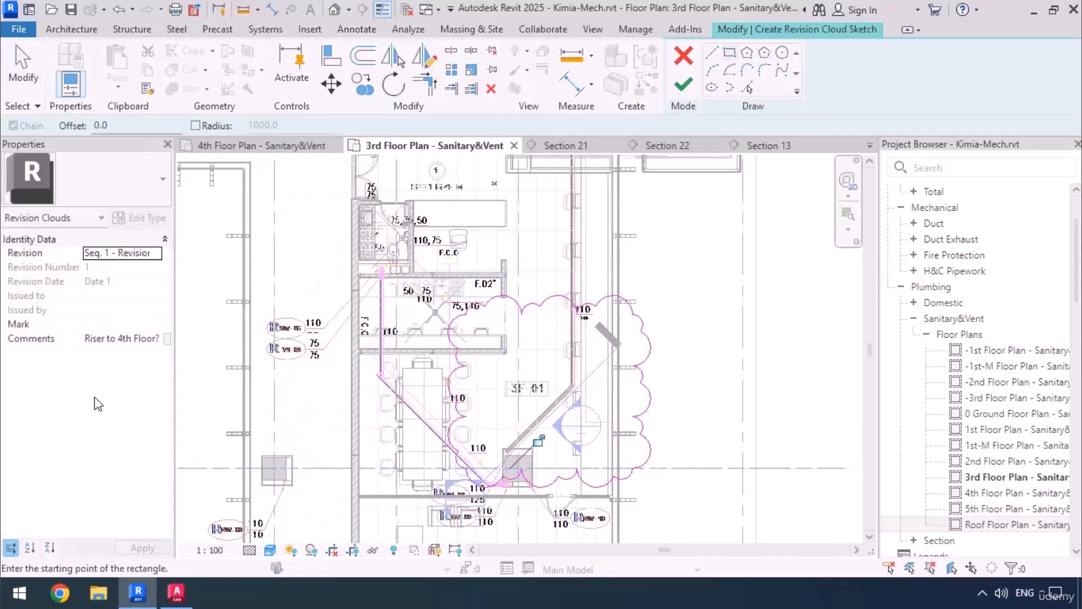
Replace the revision cloud's comment with "Intefrence with Ceiling" and finish the cloud sketch.
{"action": "double_click", "coordinate": [131, 338]}
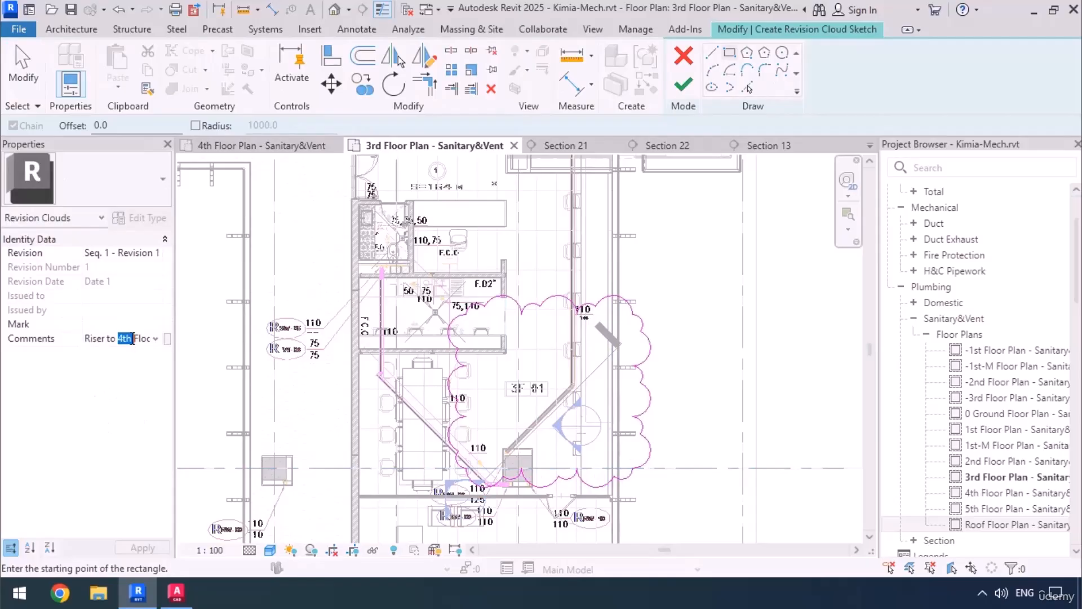
{"action": "key", "text": "End"}
{"action": "key", "text": "shift+Home"}
{"action": "type", "text": "Intef"}
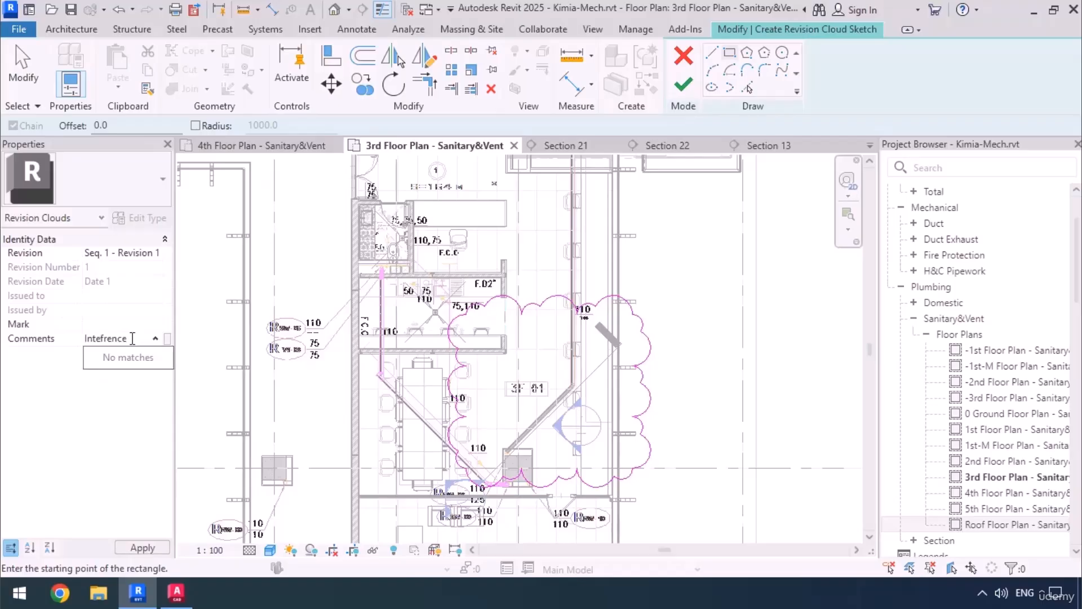
{"action": "type", "text": "rence with Ceiling"}
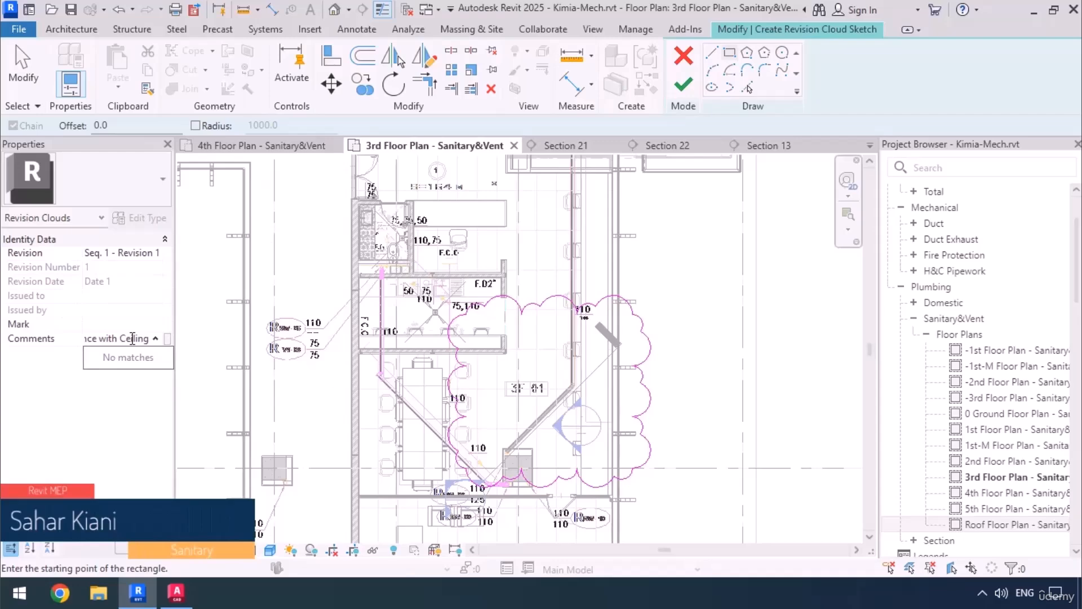
{"action": "left_click", "coordinate": [683, 85]}
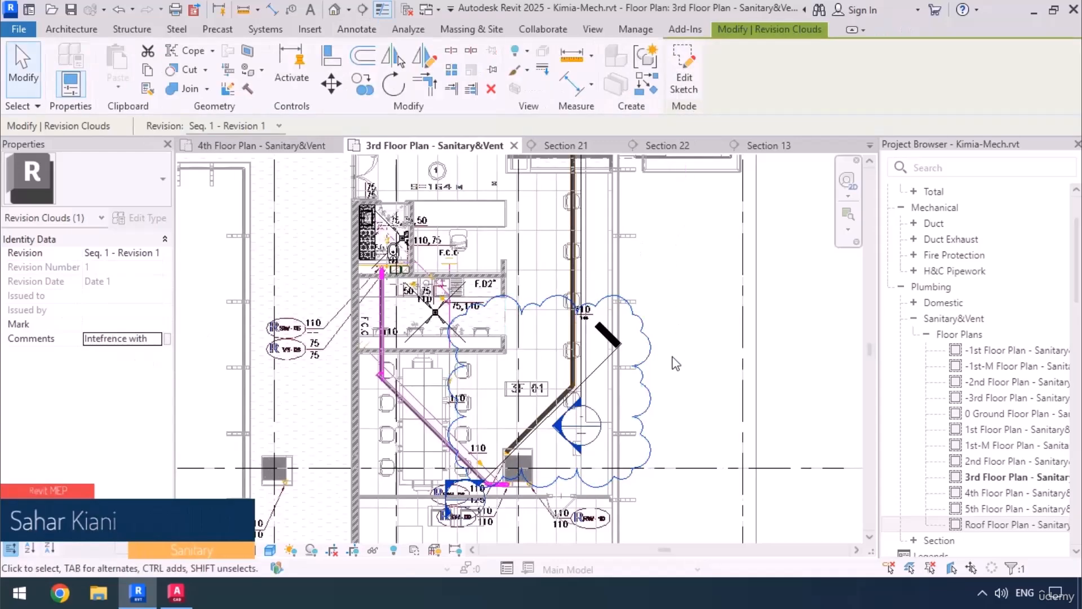
{"action": "key", "text": "Escape"}
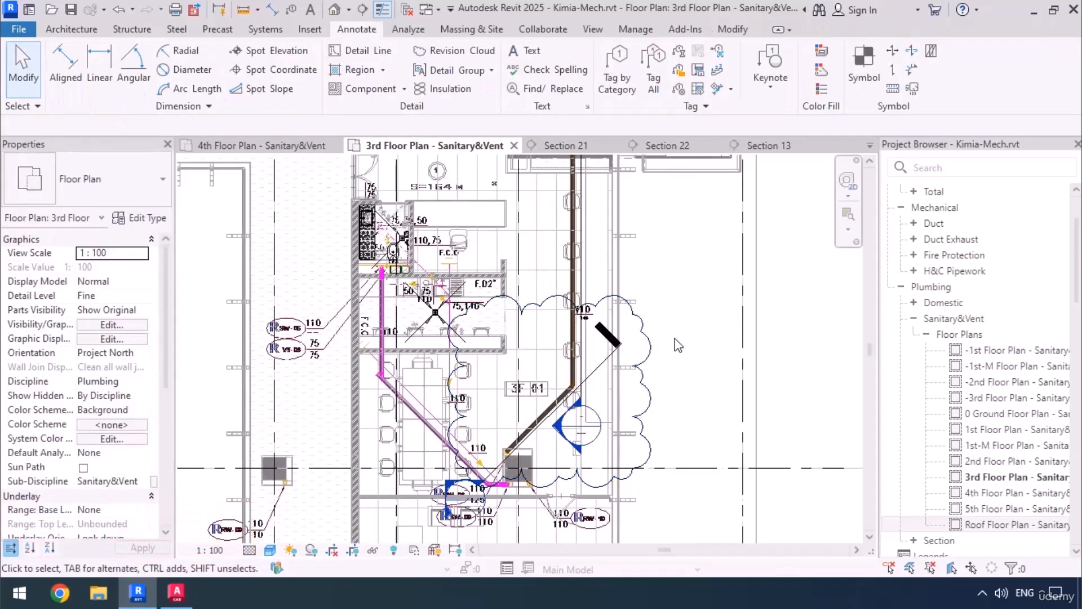